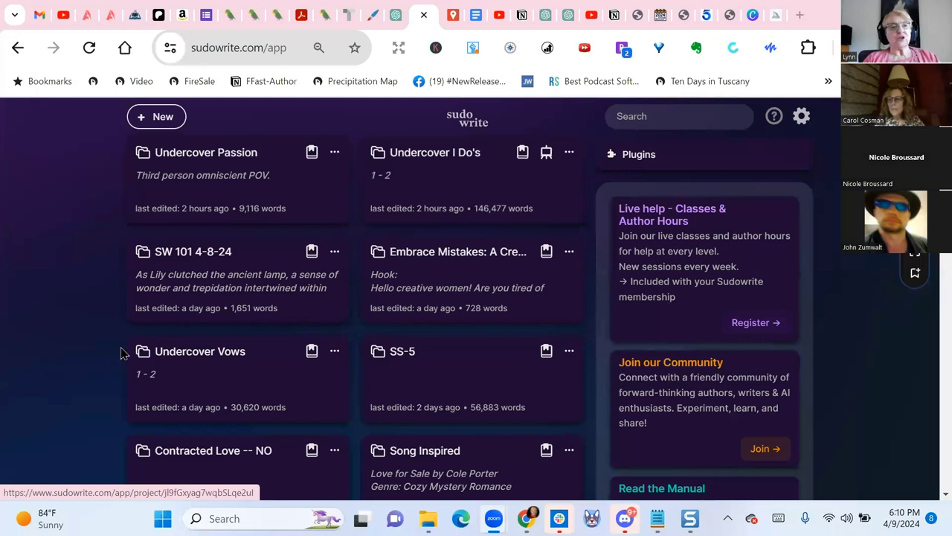
Open the SW 101 4-8-24 project and look through The Lamp document and its lamp-and-genie illustration.
{"action": "scroll", "coordinate": [122, 352], "scroll_direction": "down", "scroll_amount": 2}
{"action": "scroll", "coordinate": [121, 352], "scroll_direction": "up", "scroll_amount": 2}
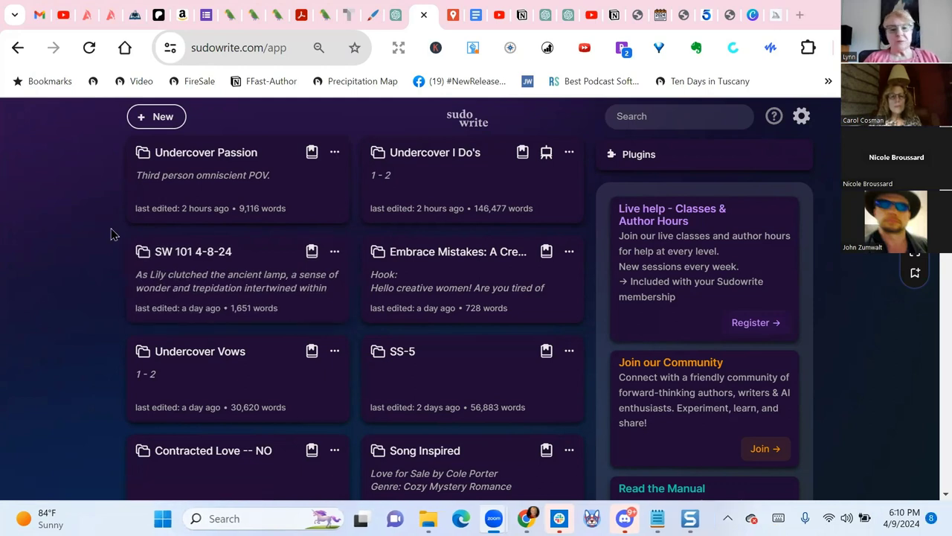
{"action": "scroll", "coordinate": [111, 234], "scroll_direction": "down", "scroll_amount": 2}
{"action": "scroll", "coordinate": [111, 234], "scroll_direction": "up", "scroll_amount": 2}
{"action": "left_click", "coordinate": [186, 258]}
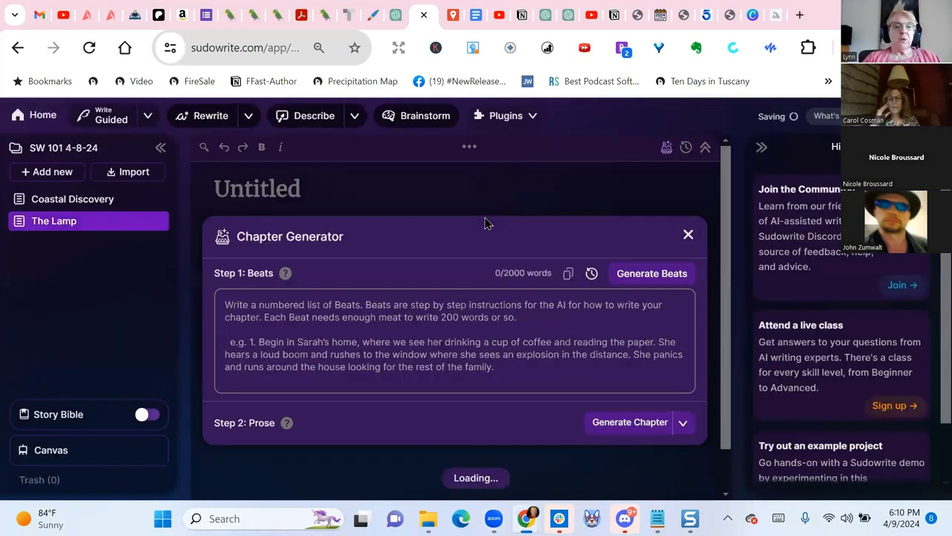
{"action": "scroll", "coordinate": [544, 204], "scroll_direction": "down", "scroll_amount": 1}
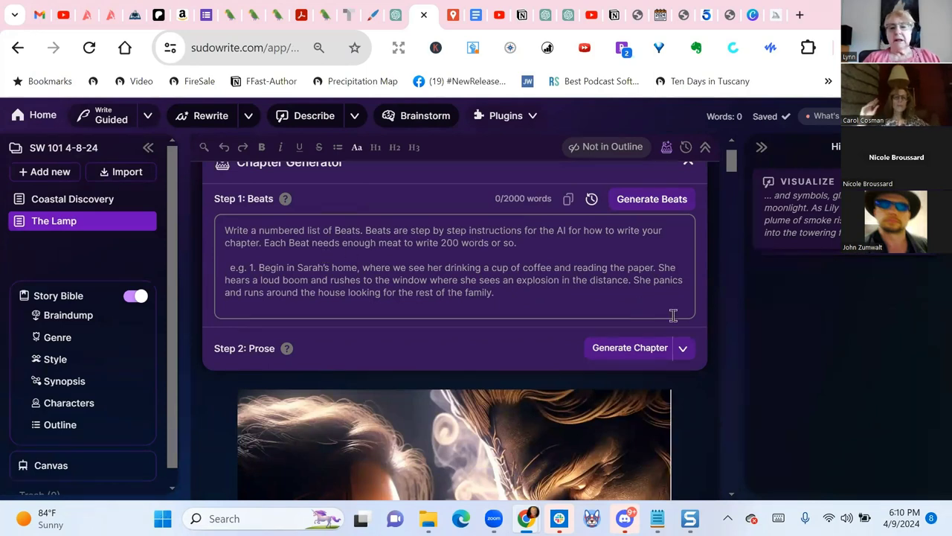
{"action": "scroll", "coordinate": [720, 305], "scroll_direction": "down", "scroll_amount": 5}
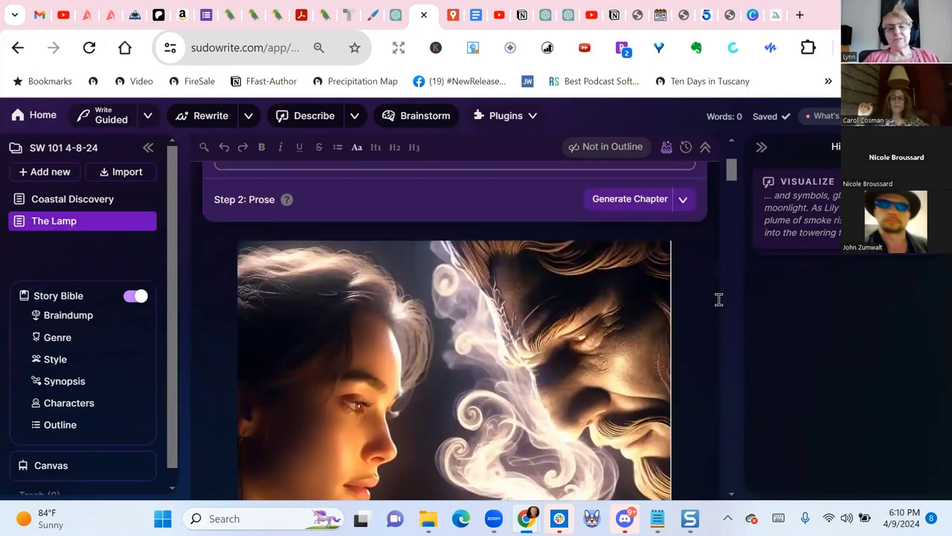
{"action": "scroll", "coordinate": [719, 299], "scroll_direction": "down", "scroll_amount": 2}
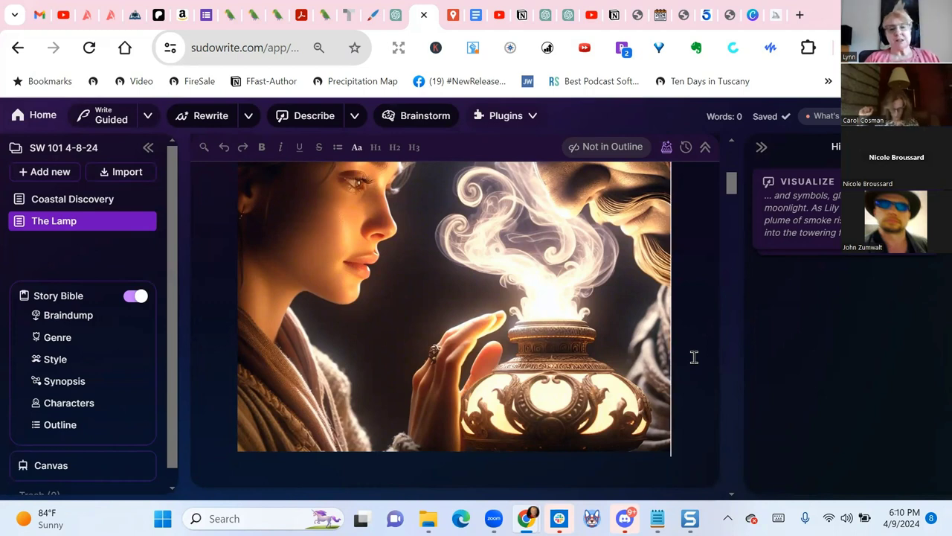
{"action": "scroll", "coordinate": [693, 357], "scroll_direction": "up", "scroll_amount": 1}
{"action": "scroll", "coordinate": [694, 357], "scroll_direction": "up", "scroll_amount": 3}
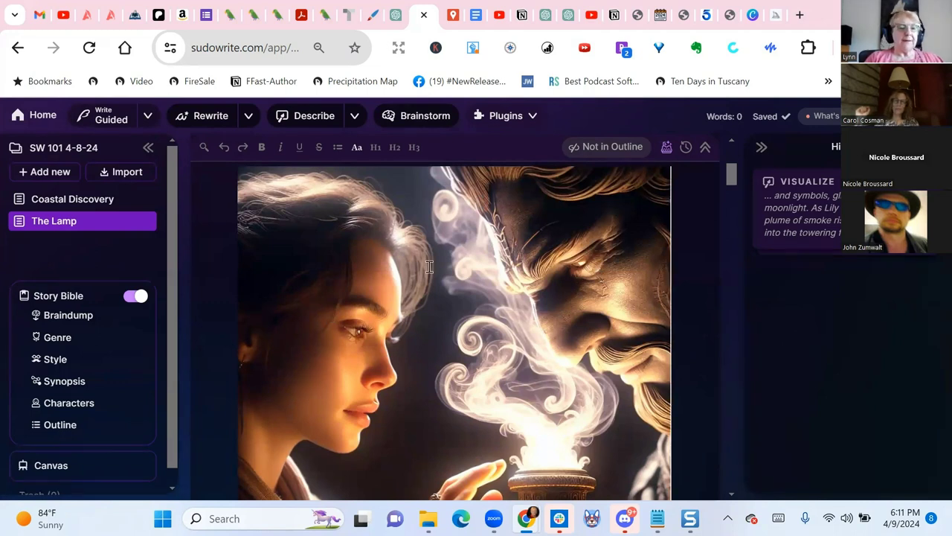
Open Coastal Discovery and read through Chapter 1: The Unexpected Discovery.
{"action": "left_click", "coordinate": [53, 199]}
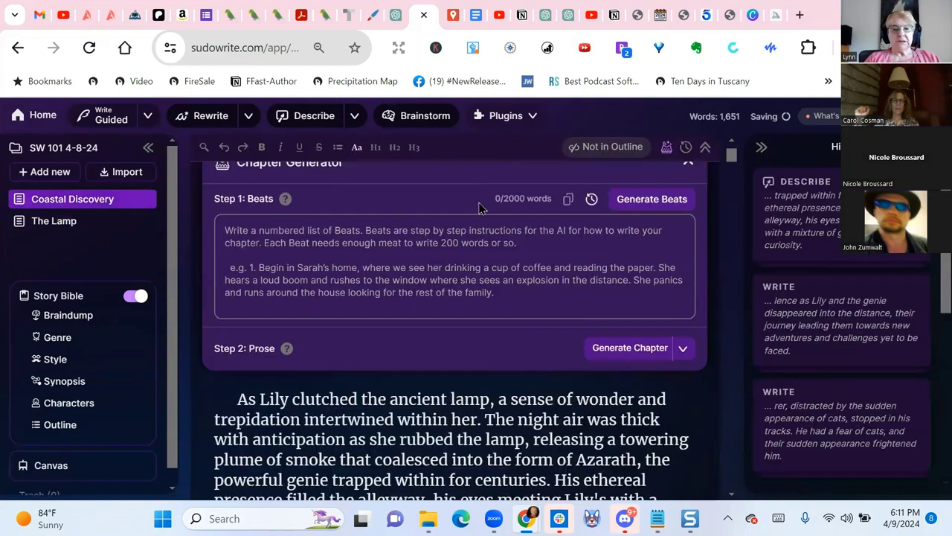
{"action": "scroll", "coordinate": [476, 298], "scroll_direction": "down", "scroll_amount": 6}
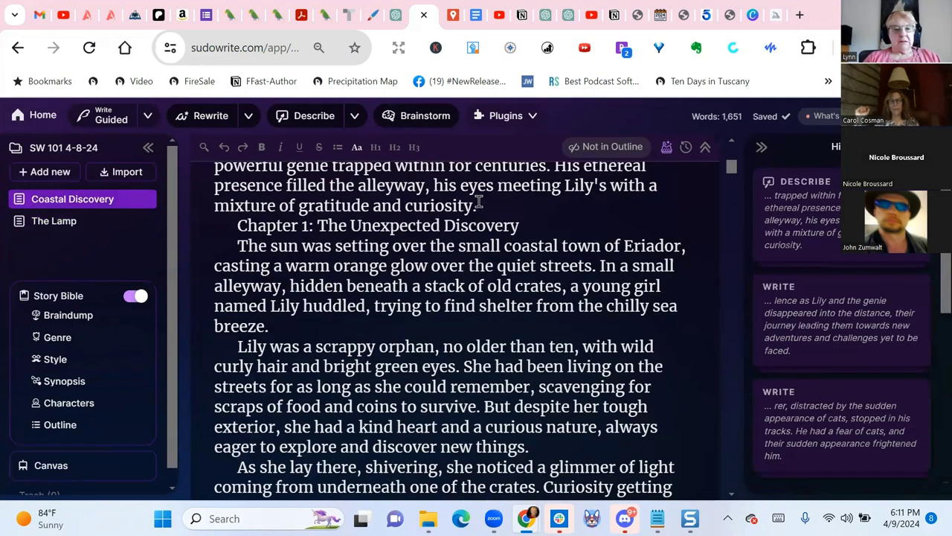
{"action": "scroll", "coordinate": [477, 335], "scroll_direction": "down", "scroll_amount": 6}
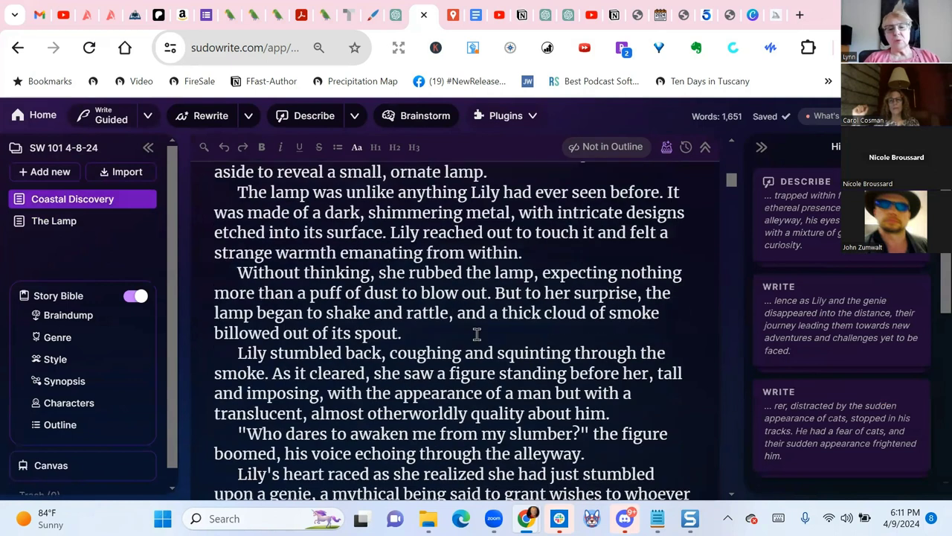
{"action": "scroll", "coordinate": [477, 334], "scroll_direction": "down", "scroll_amount": 3}
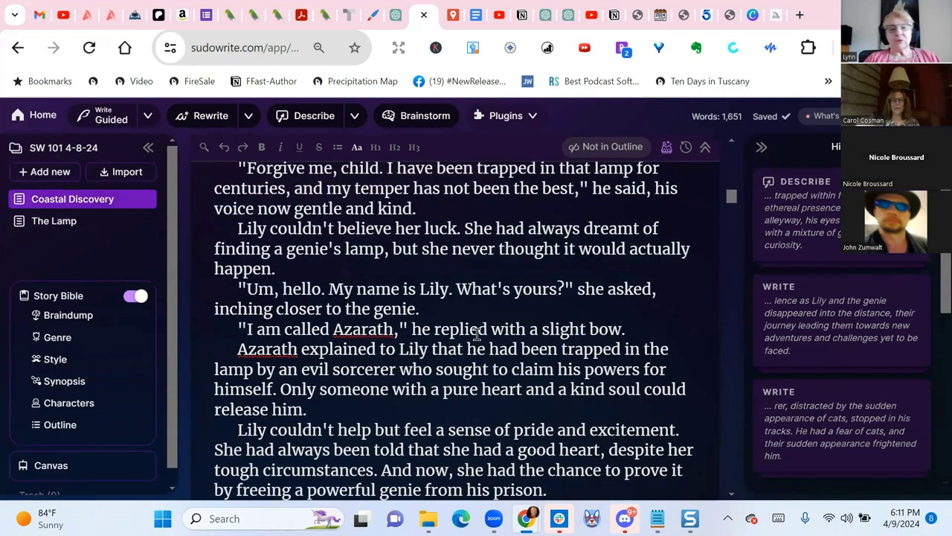
Read the story's Braindump notes, then jump to the Story Bible's Genre entry.
{"action": "left_click", "coordinate": [77, 317]}
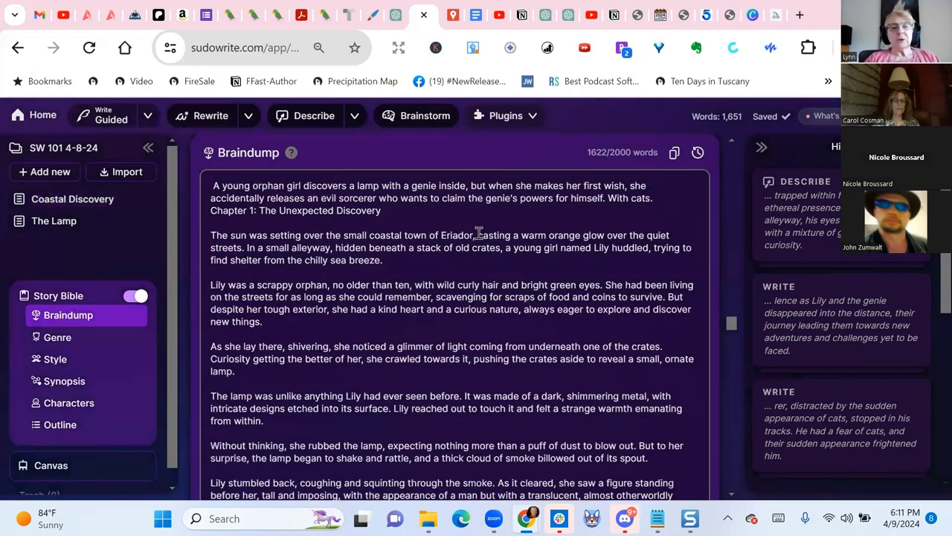
{"action": "scroll", "coordinate": [479, 233], "scroll_direction": "down", "scroll_amount": 5}
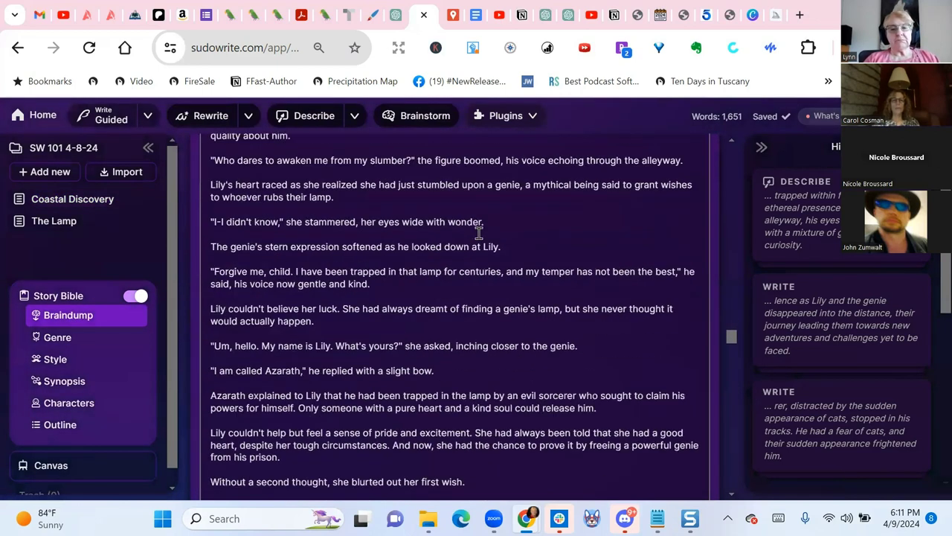
{"action": "scroll", "coordinate": [479, 233], "scroll_direction": "down", "scroll_amount": 1}
{"action": "scroll", "coordinate": [479, 233], "scroll_direction": "down", "scroll_amount": 5}
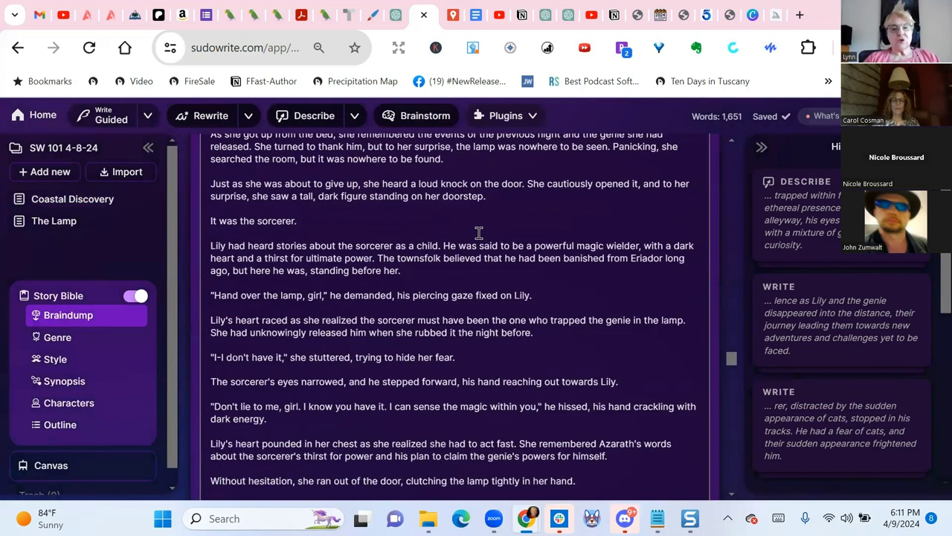
{"action": "scroll", "coordinate": [50, 341], "scroll_direction": "down", "scroll_amount": 3}
{"action": "left_click", "coordinate": [50, 339]}
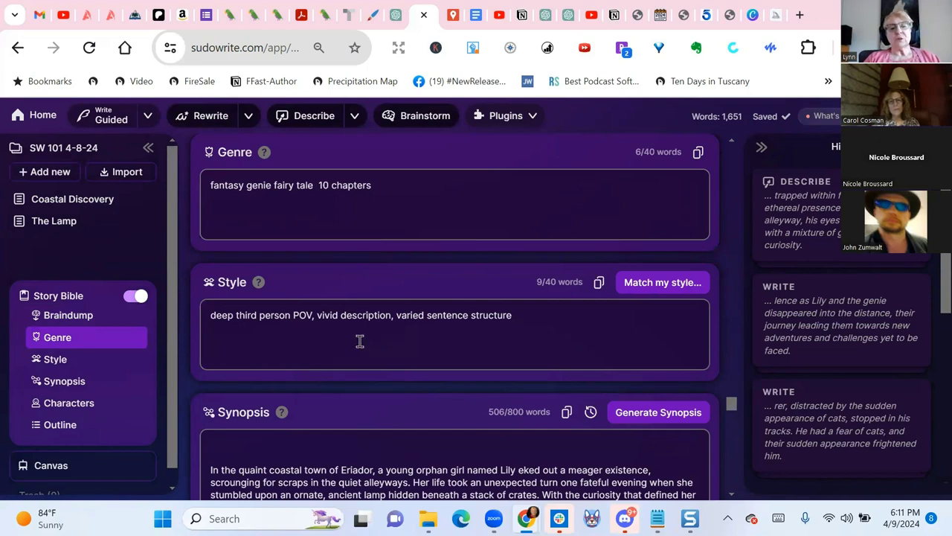
{"action": "scroll", "coordinate": [493, 229], "scroll_direction": "down", "scroll_amount": 3}
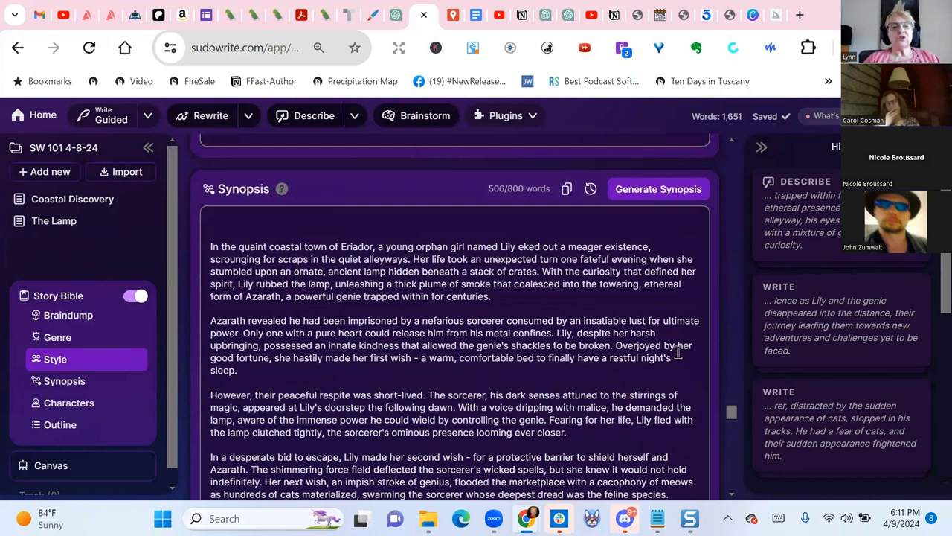
{"action": "scroll", "coordinate": [673, 365], "scroll_direction": "down", "scroll_amount": 3}
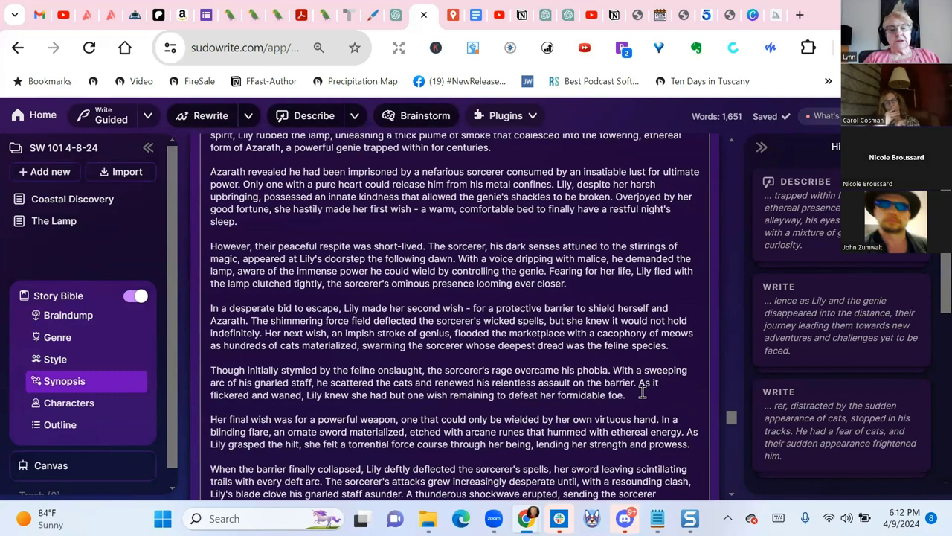
{"action": "scroll", "coordinate": [642, 392], "scroll_direction": "down", "scroll_amount": 5}
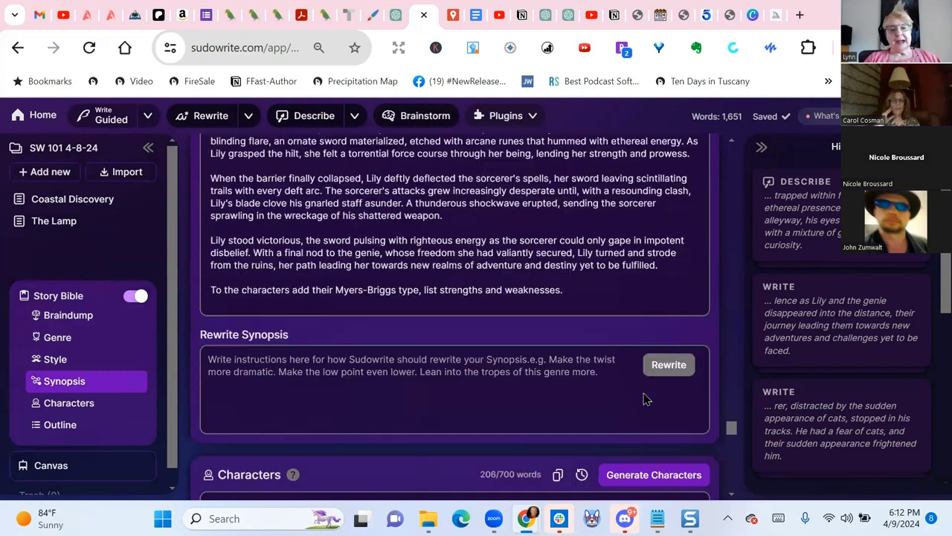
{"action": "scroll", "coordinate": [644, 396], "scroll_direction": "down", "scroll_amount": 3}
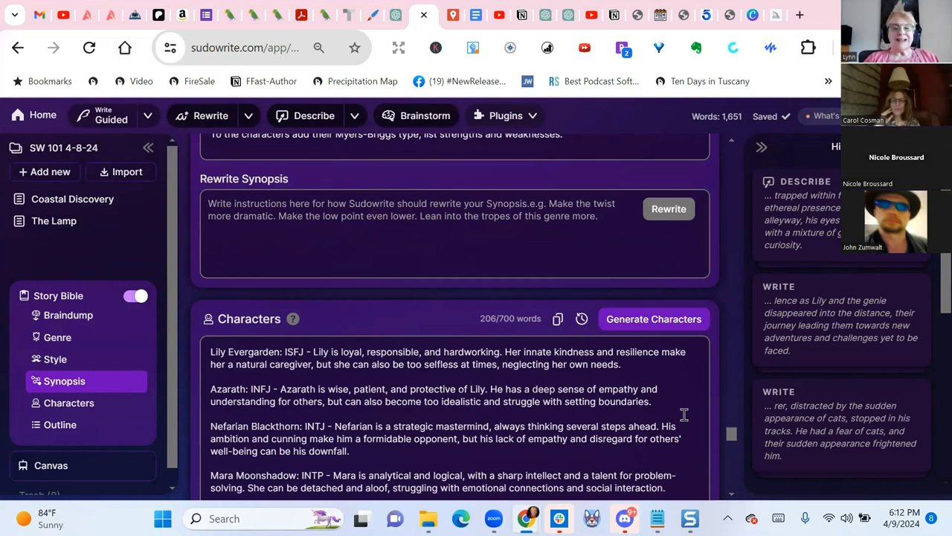
{"action": "scroll", "coordinate": [684, 414], "scroll_direction": "down", "scroll_amount": 1}
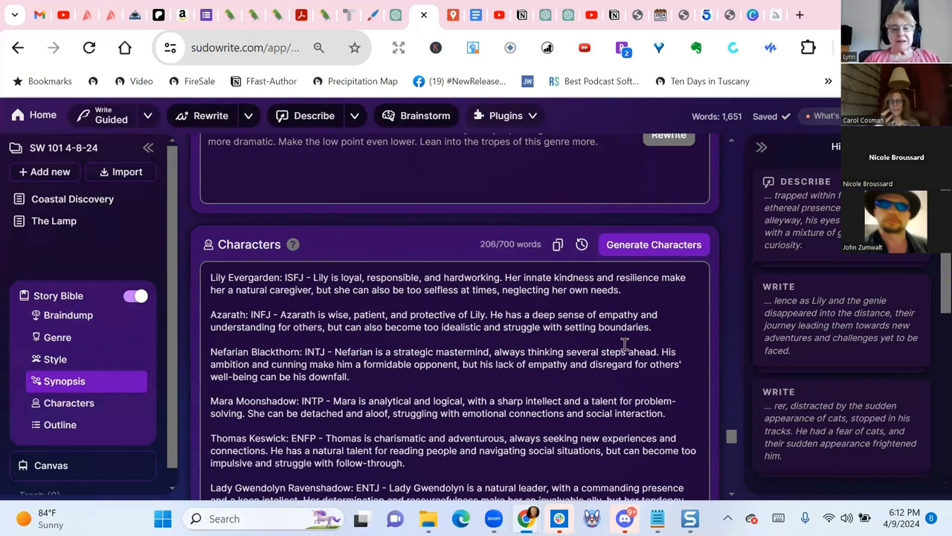
{"action": "scroll", "coordinate": [656, 353], "scroll_direction": "down", "scroll_amount": 1}
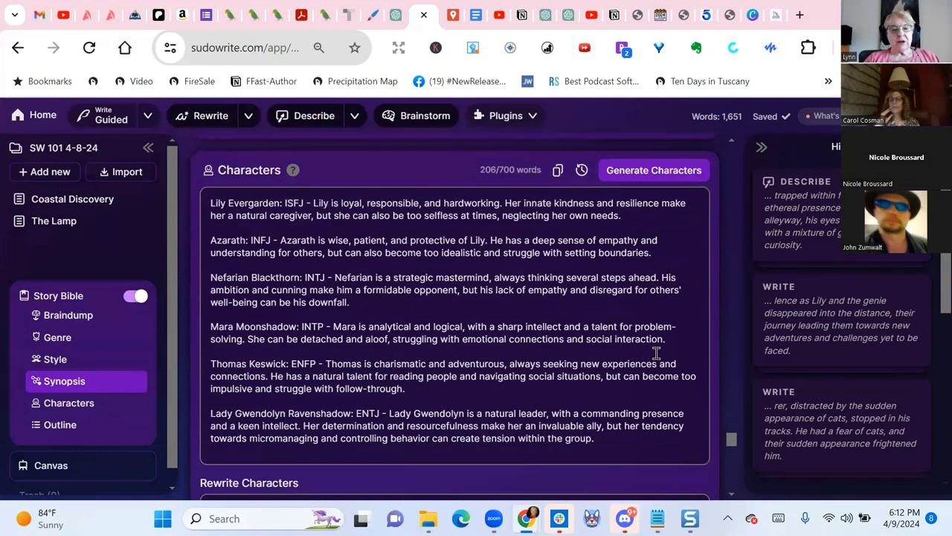
{"action": "scroll", "coordinate": [657, 352], "scroll_direction": "down", "scroll_amount": 4}
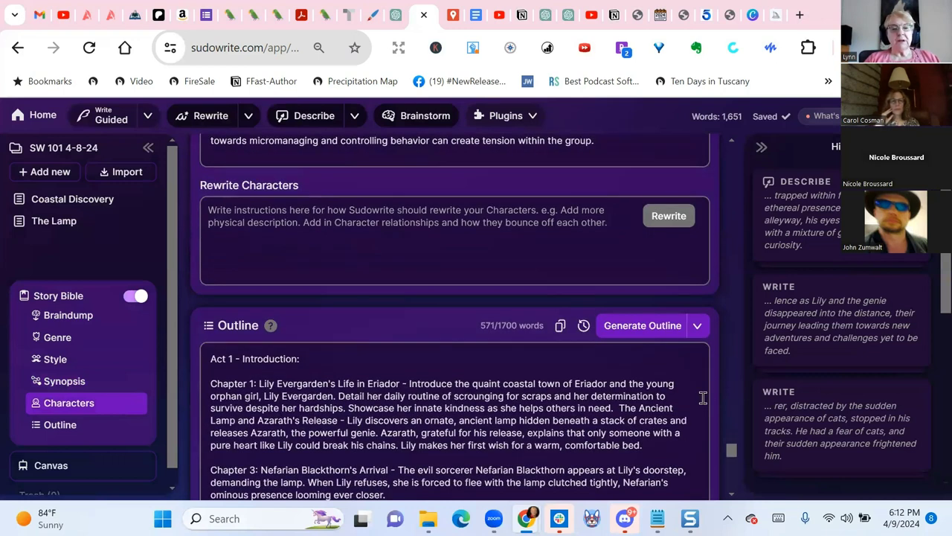
Renumber the outline headings so Chapter 3 becomes Chapter 2 and Chapter 4 becomes Chapter 3.
{"action": "scroll", "coordinate": [684, 395], "scroll_direction": "down", "scroll_amount": 1}
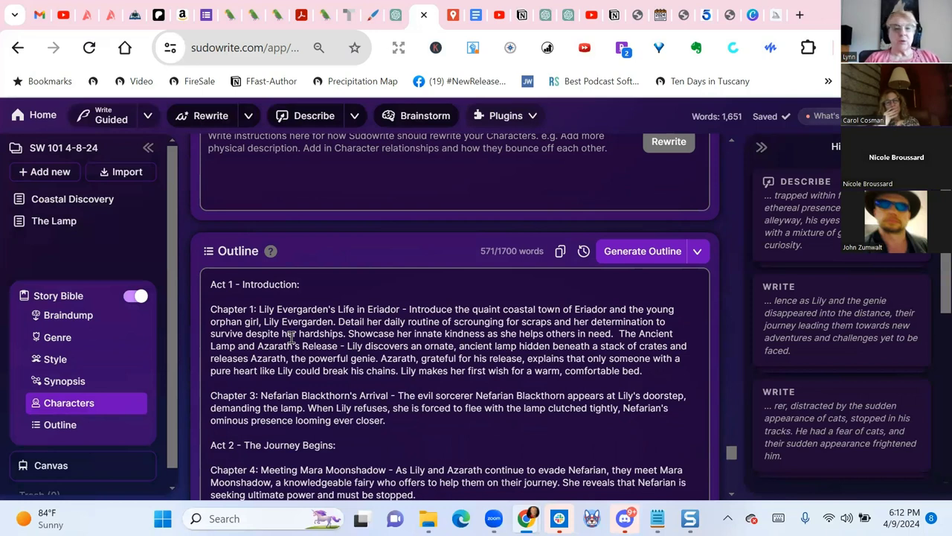
{"action": "left_click", "coordinate": [255, 395]}
{"action": "key", "text": "BackSpace"}
{"action": "type", "text": "2"}
{"action": "scroll", "coordinate": [333, 372], "scroll_direction": "down", "scroll_amount": 1}
{"action": "key", "text": "Down"}
{"action": "key", "text": "Down"}
{"action": "key", "text": "Down"}
{"action": "key", "text": "Down"}
{"action": "key", "text": "Down"}
{"action": "key", "text": "Down"}
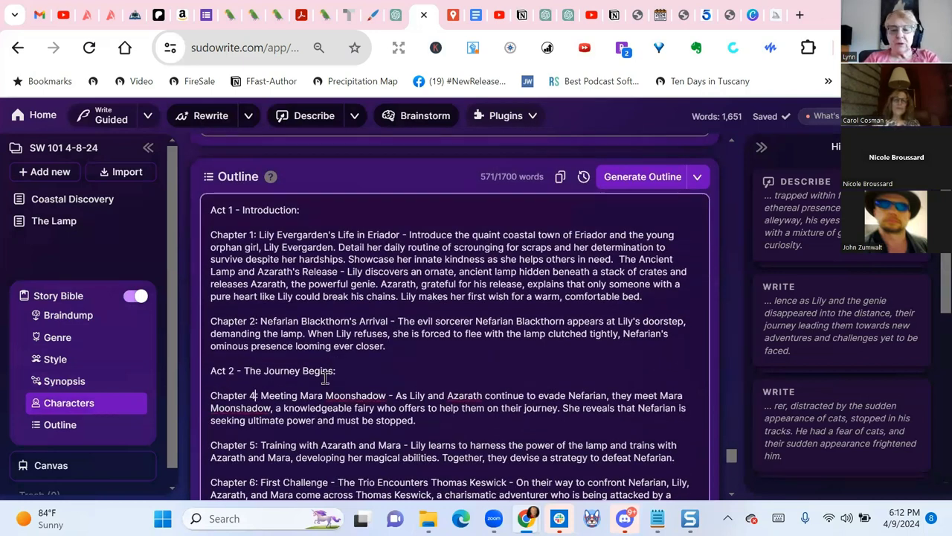
{"action": "key", "text": "BackSpace"}
{"action": "key", "text": "BackSpace"}
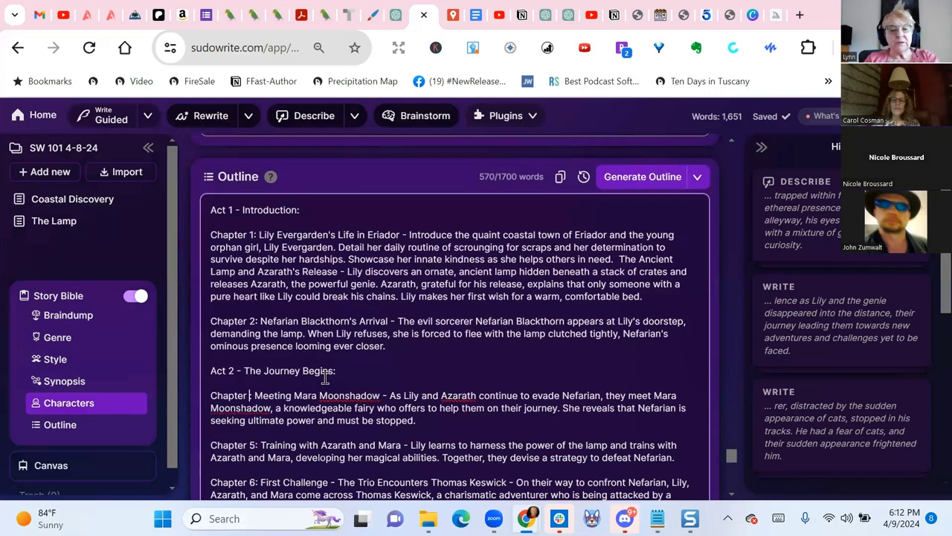
{"action": "type", "text": "3"}
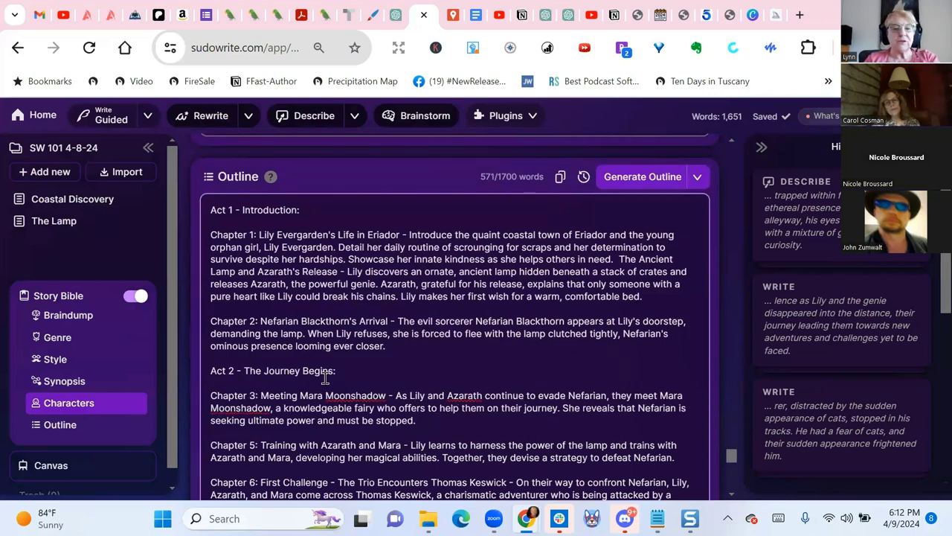
{"action": "scroll", "coordinate": [326, 379], "scroll_direction": "down", "scroll_amount": 2}
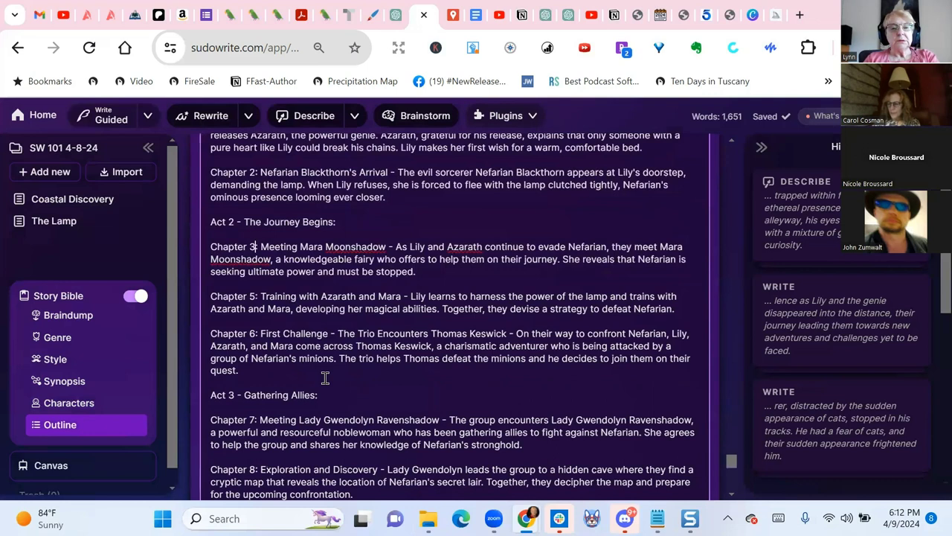
{"action": "scroll", "coordinate": [325, 379], "scroll_direction": "down", "scroll_amount": 8}
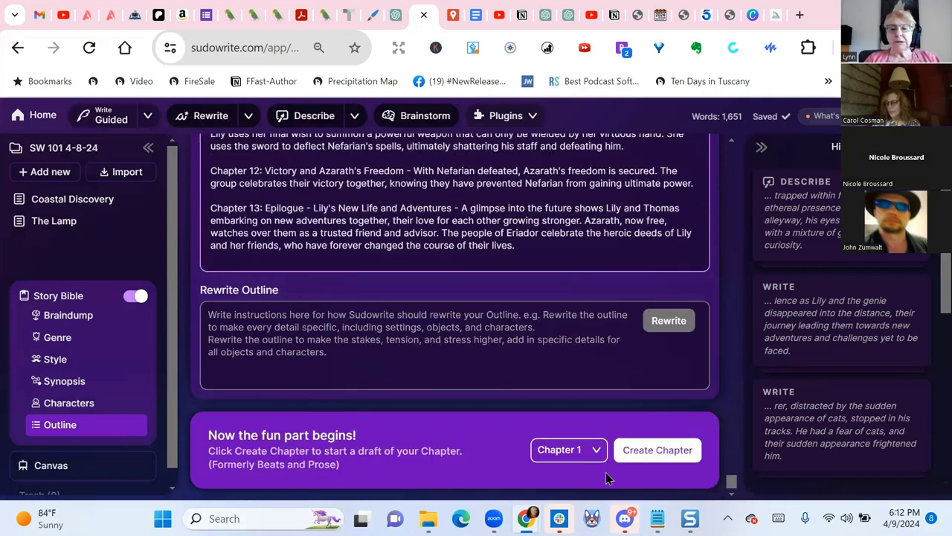
{"action": "left_click", "coordinate": [596, 451]}
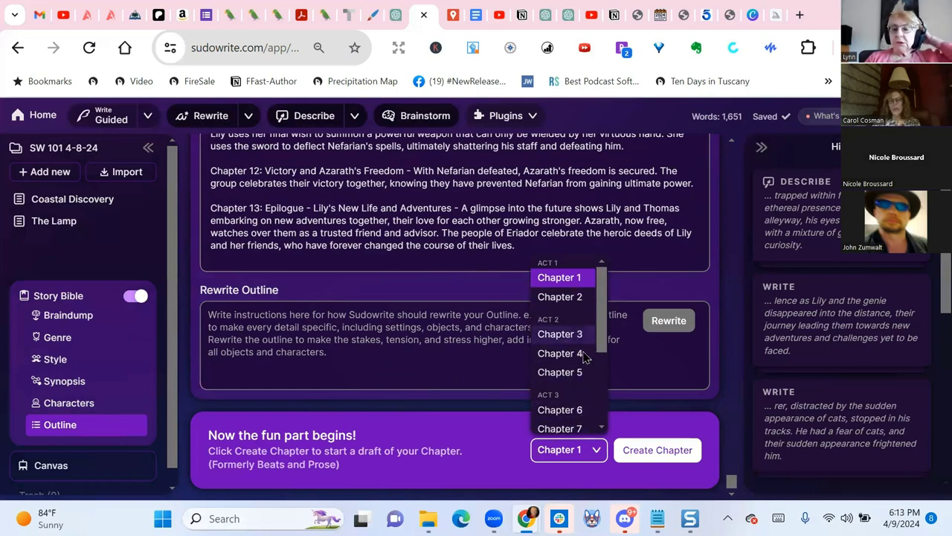
{"action": "scroll", "coordinate": [569, 348], "scroll_direction": "down", "scroll_amount": 1}
{"action": "scroll", "coordinate": [567, 343], "scroll_direction": "down", "scroll_amount": 2}
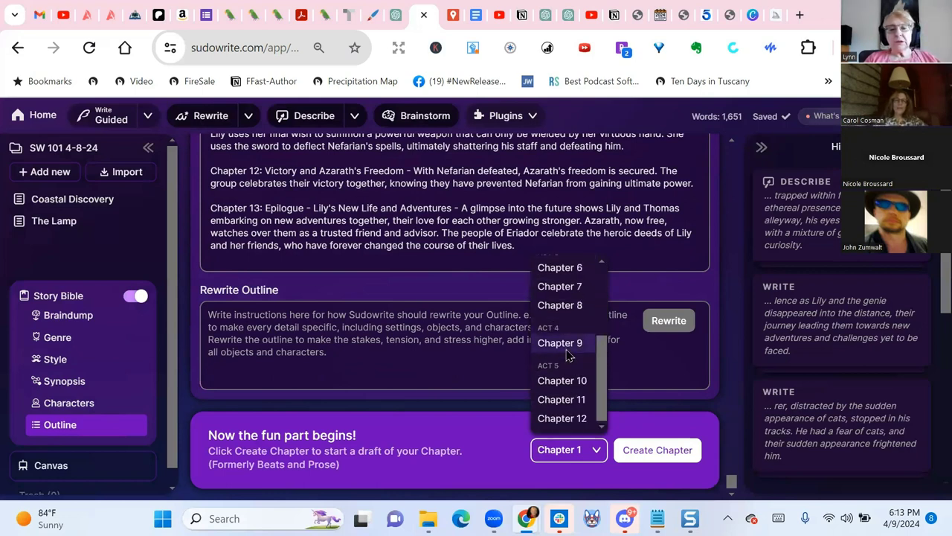
{"action": "scroll", "coordinate": [535, 436], "scroll_direction": "up", "scroll_amount": 5}
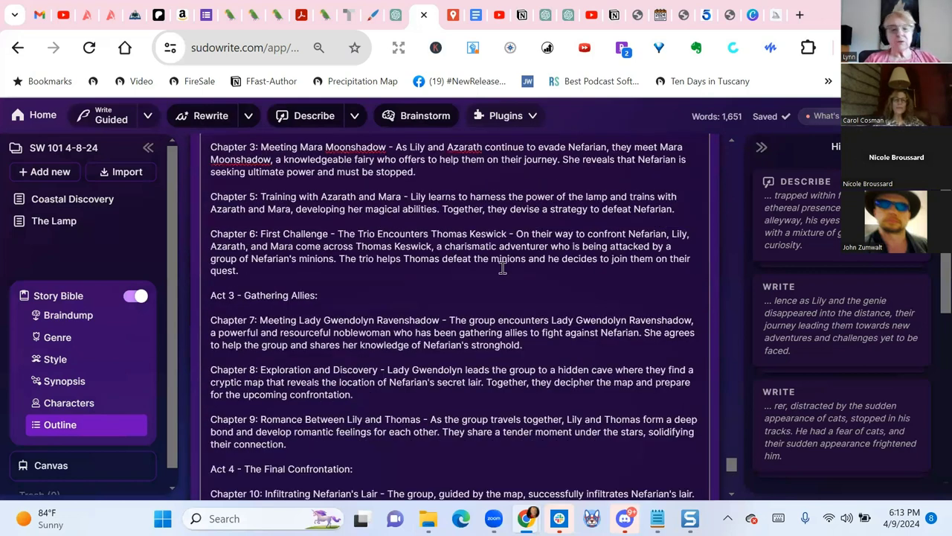
{"action": "scroll", "coordinate": [502, 268], "scroll_direction": "down", "scroll_amount": 5}
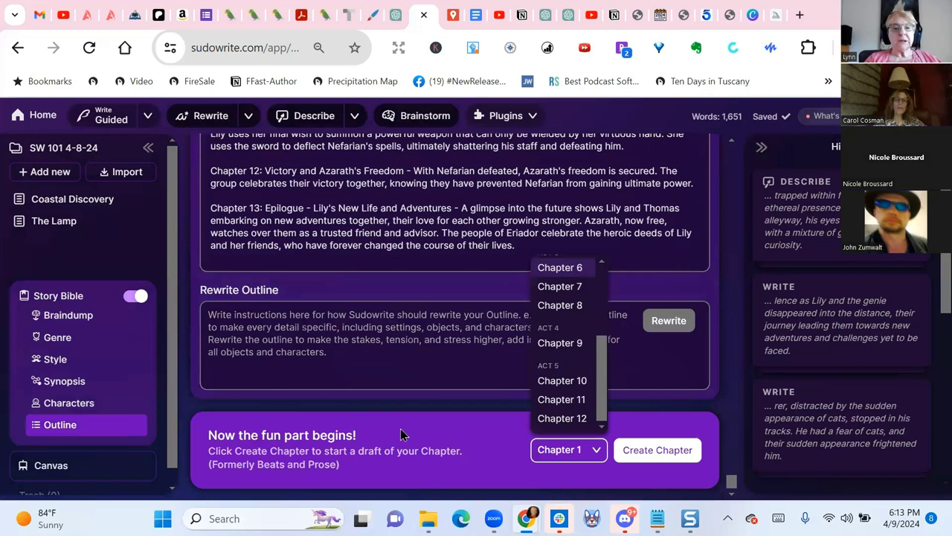
{"action": "scroll", "coordinate": [394, 266], "scroll_direction": "up", "scroll_amount": 3}
{"action": "scroll", "coordinate": [433, 247], "scroll_direction": "up", "scroll_amount": 2}
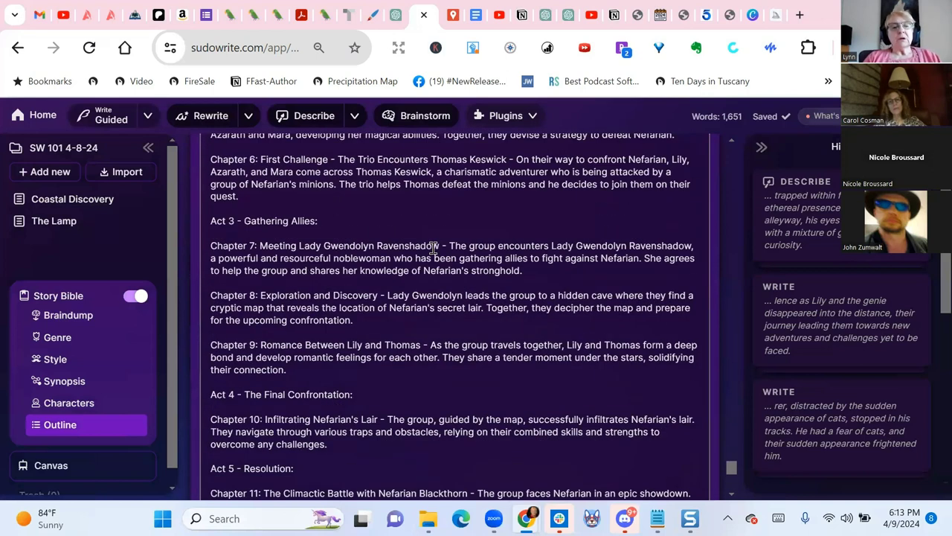
{"action": "scroll", "coordinate": [434, 247], "scroll_direction": "up", "scroll_amount": 5}
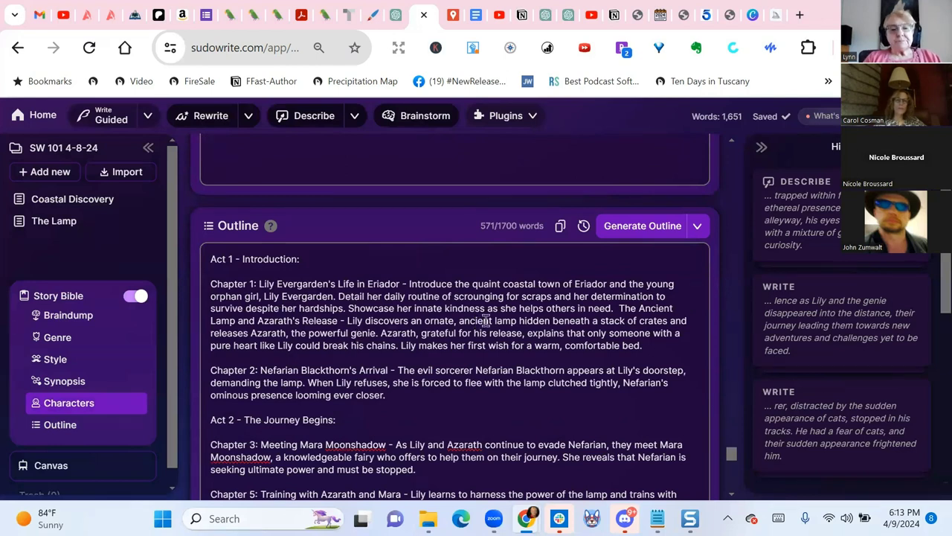
{"action": "scroll", "coordinate": [485, 320], "scroll_direction": "down", "scroll_amount": 2}
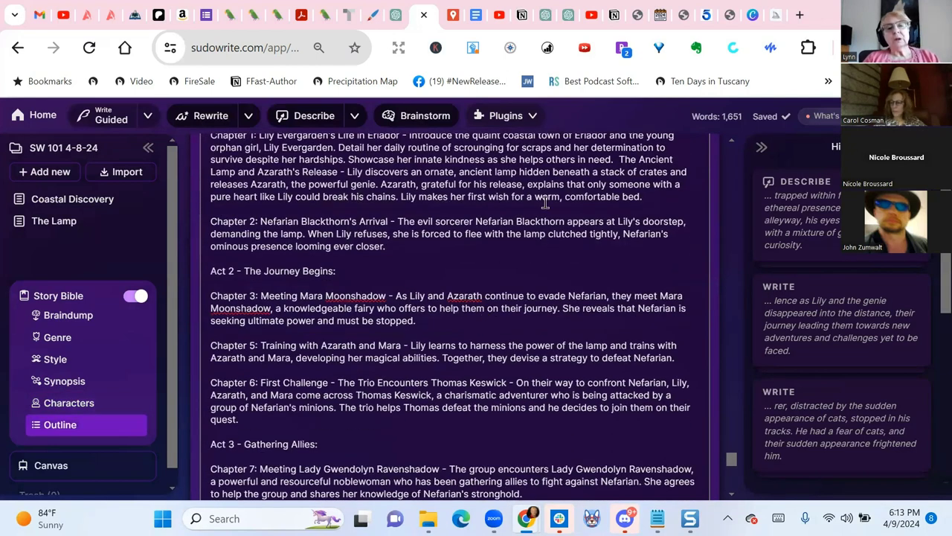
{"action": "scroll", "coordinate": [545, 201], "scroll_direction": "down", "scroll_amount": 1}
{"action": "scroll", "coordinate": [545, 202], "scroll_direction": "down", "scroll_amount": 6}
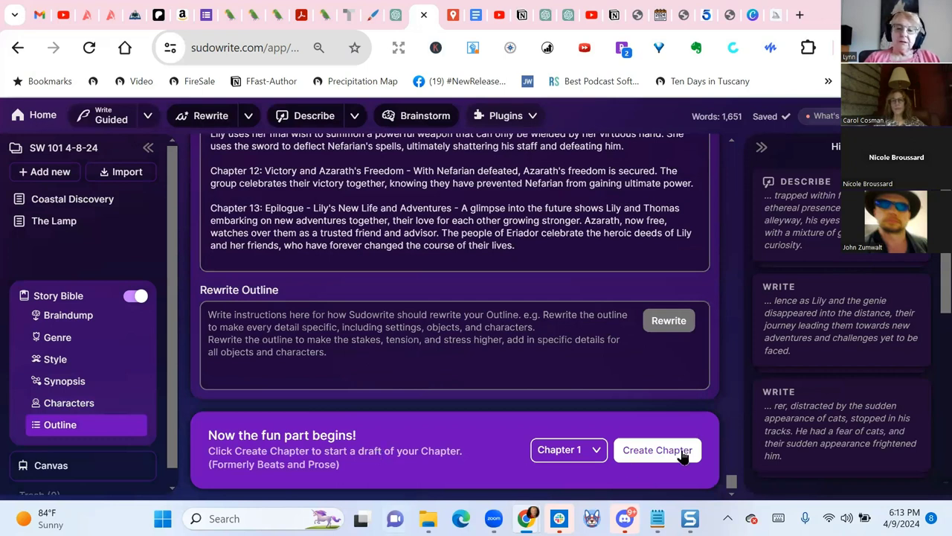
Create a Chapter 1 document from the outline and read the Beats help tooltip.
{"action": "left_click", "coordinate": [671, 461]}
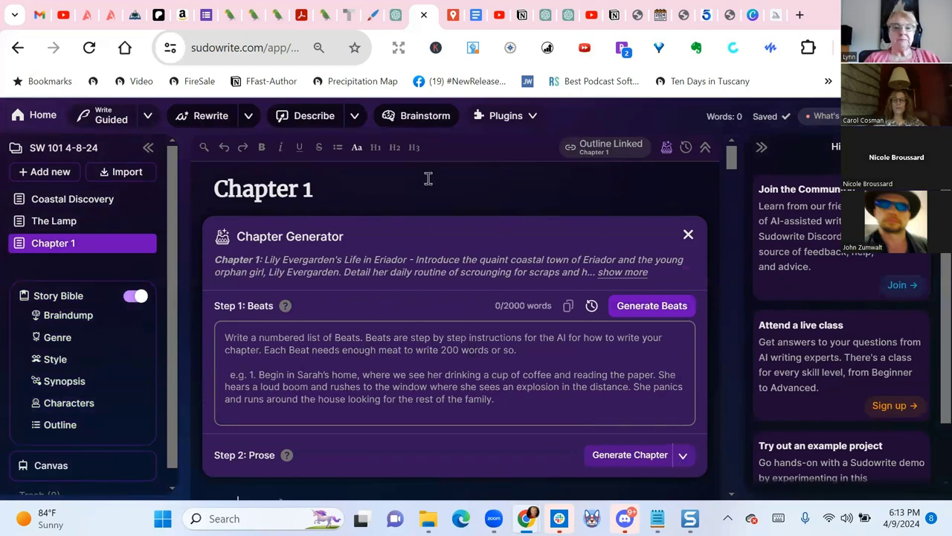
{"action": "scroll", "coordinate": [356, 346], "scroll_direction": "down", "scroll_amount": 1}
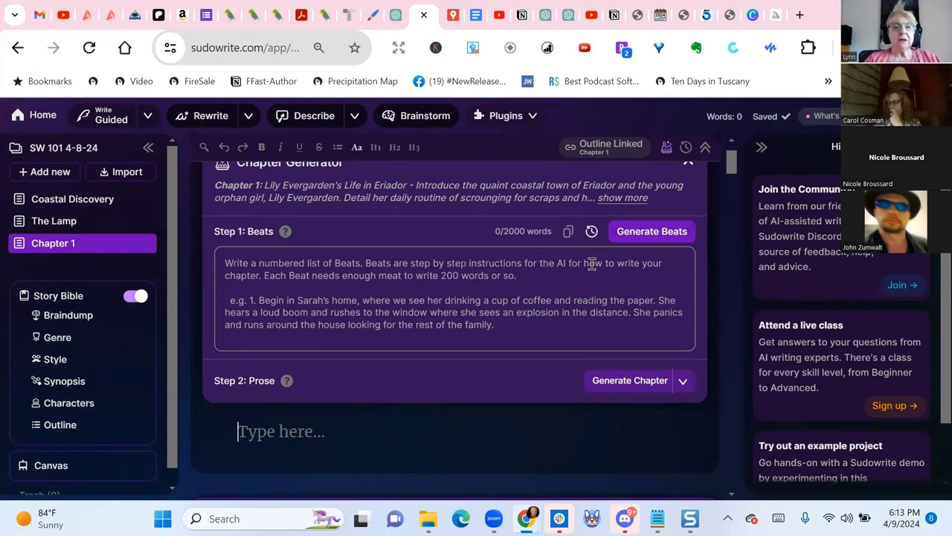
{"action": "mouse_move", "coordinate": [287, 240]}
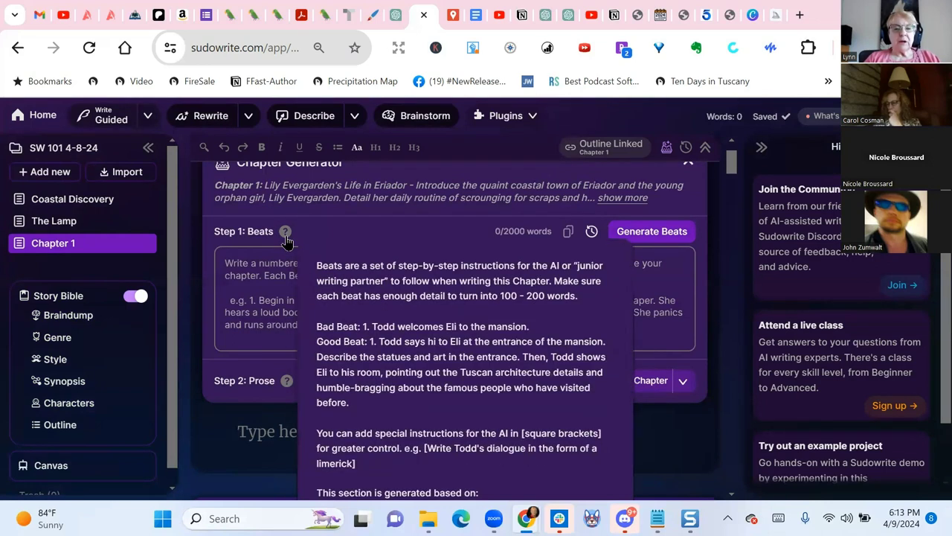
{"action": "scroll", "coordinate": [286, 241], "scroll_direction": "down", "scroll_amount": 1}
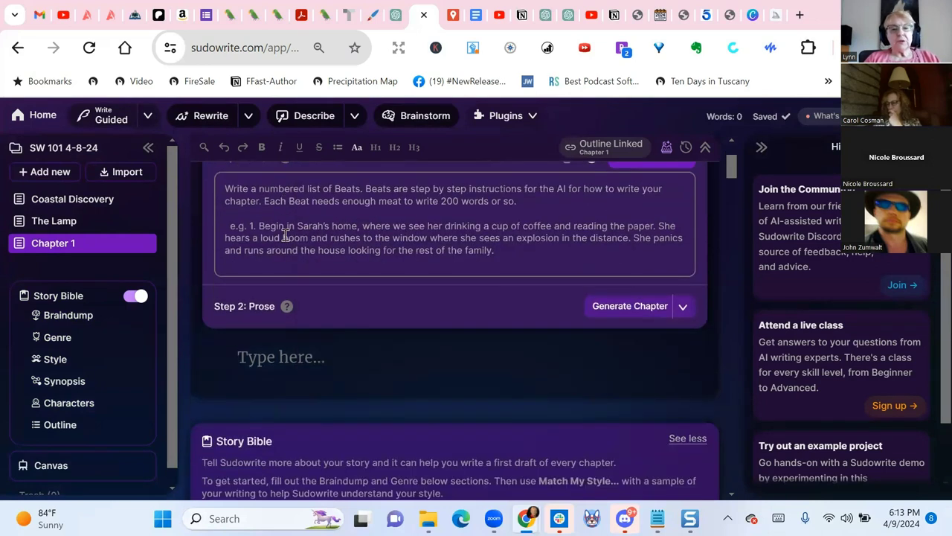
{"action": "scroll", "coordinate": [285, 235], "scroll_direction": "up", "scroll_amount": 1}
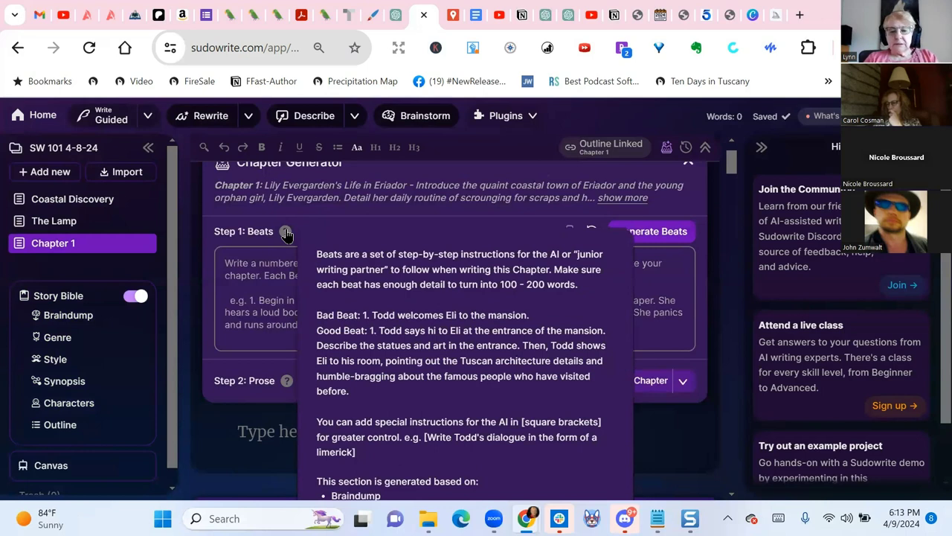
Zoom the page out two steps and generate beats for Chapter 1.
{"action": "key", "text": "ctrl+minus"}
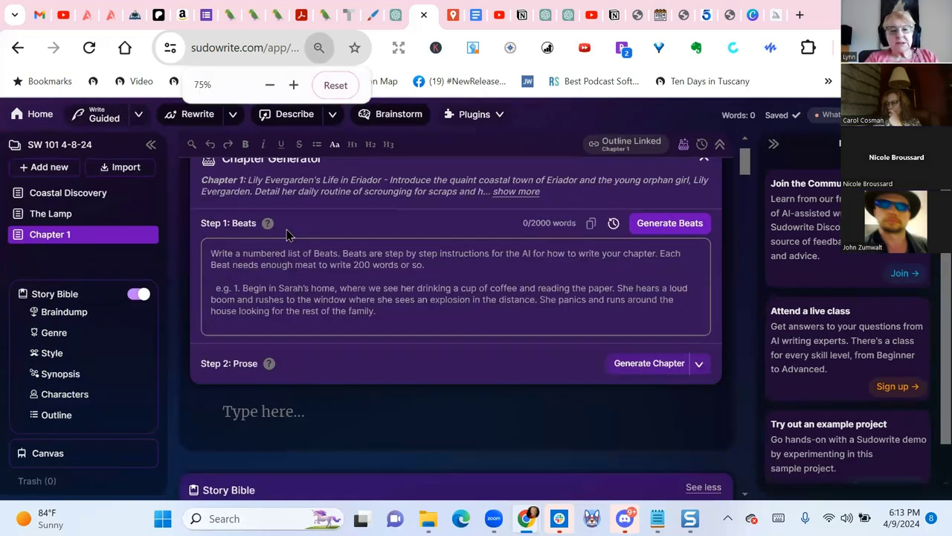
{"action": "mouse_move", "coordinate": [267, 226]}
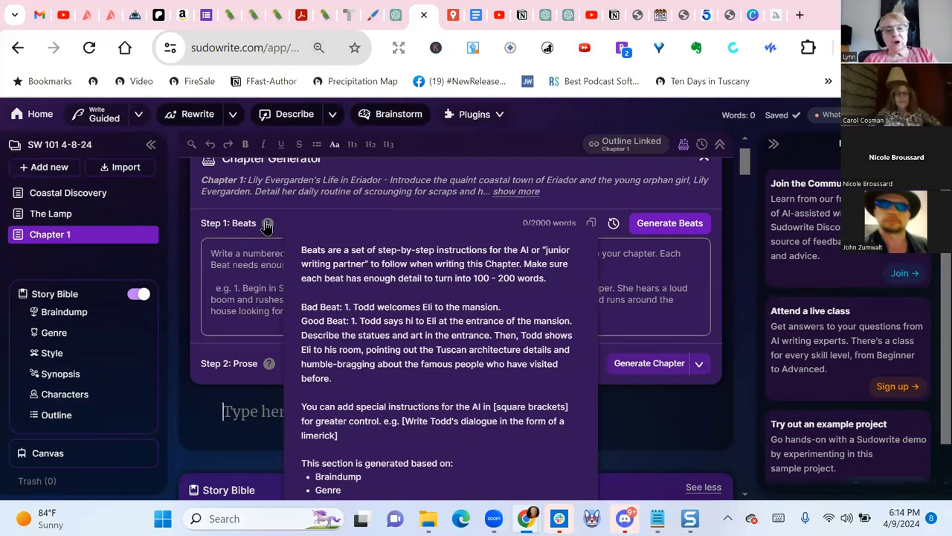
{"action": "scroll", "coordinate": [266, 221], "scroll_direction": "down", "scroll_amount": 1}
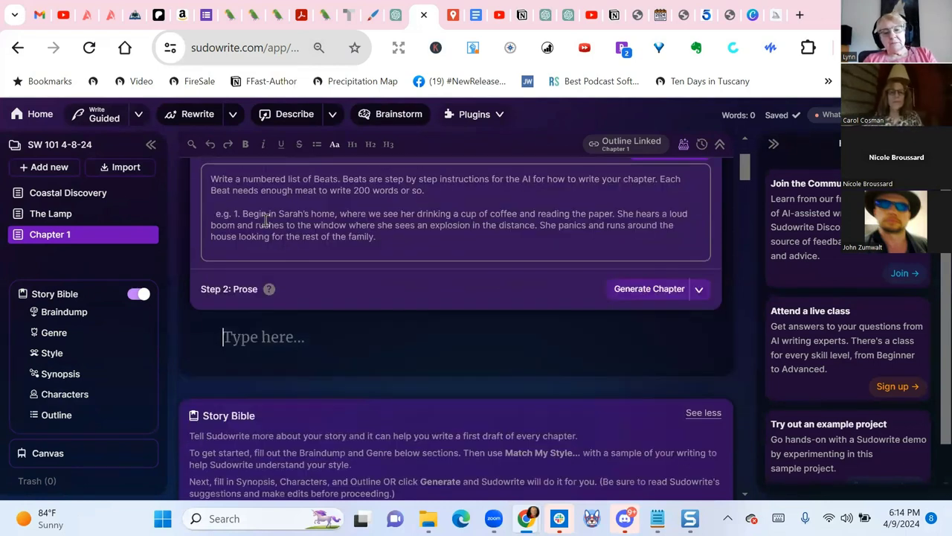
{"action": "scroll", "coordinate": [350, 287], "scroll_direction": "up", "scroll_amount": 1}
{"action": "key", "text": "ctrl+minus"}
{"action": "mouse_move", "coordinate": [237, 203]}
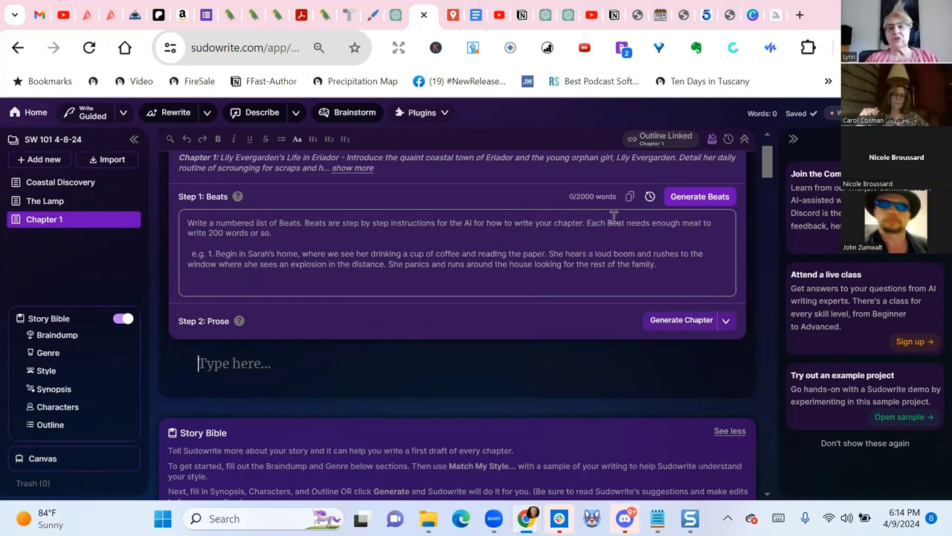
{"action": "left_click", "coordinate": [700, 198]}
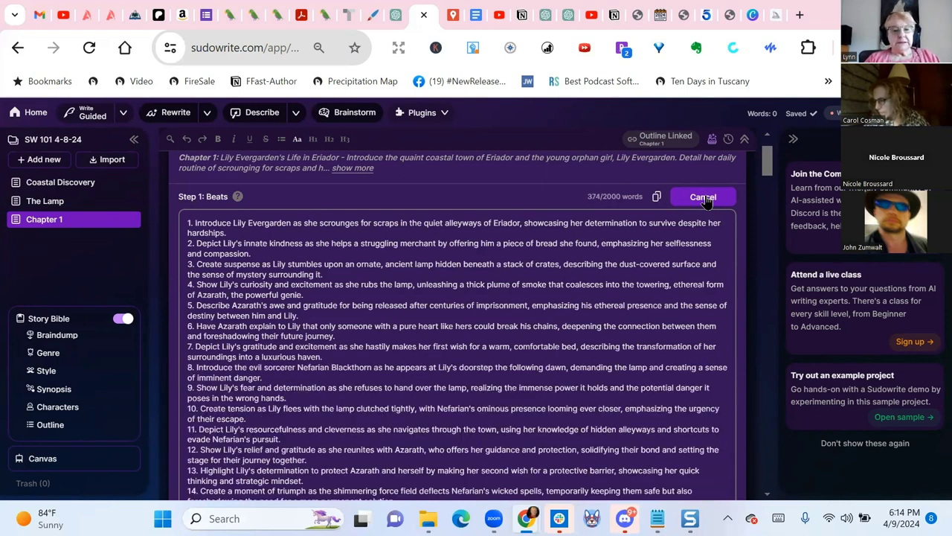
Review the 15 generated Chapter 1 beats once generation finishes.
{"action": "scroll", "coordinate": [606, 296], "scroll_direction": "down", "scroll_amount": 3}
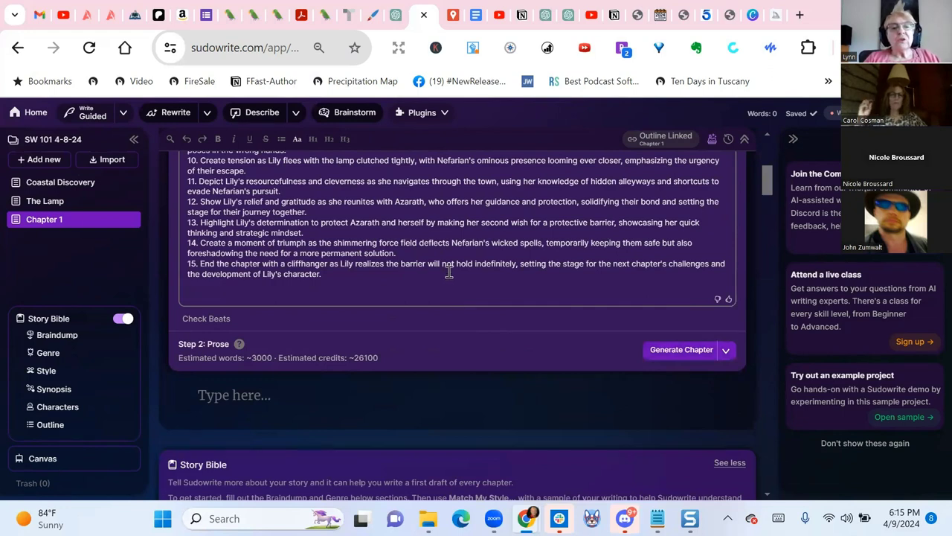
{"action": "scroll", "coordinate": [449, 273], "scroll_direction": "up", "scroll_amount": 4}
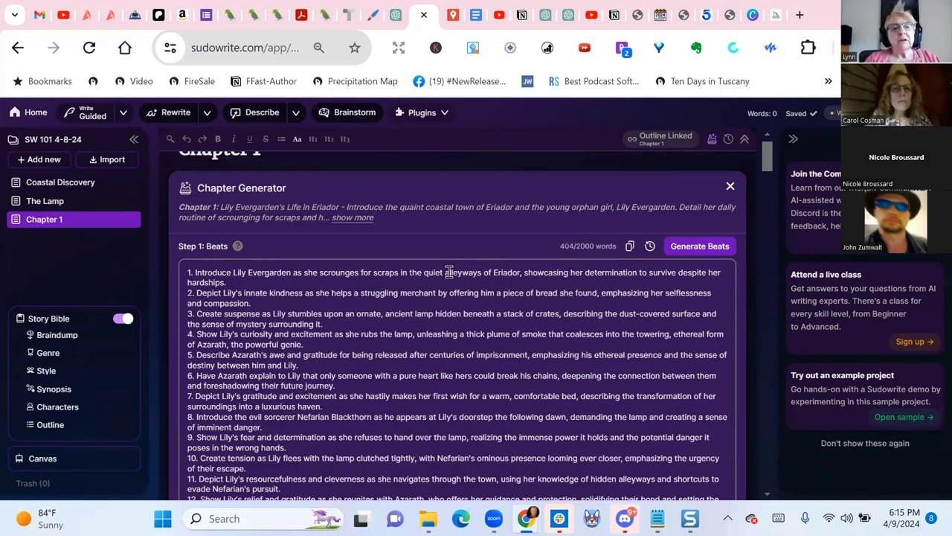
{"action": "scroll", "coordinate": [706, 245], "scroll_direction": "down", "scroll_amount": 1}
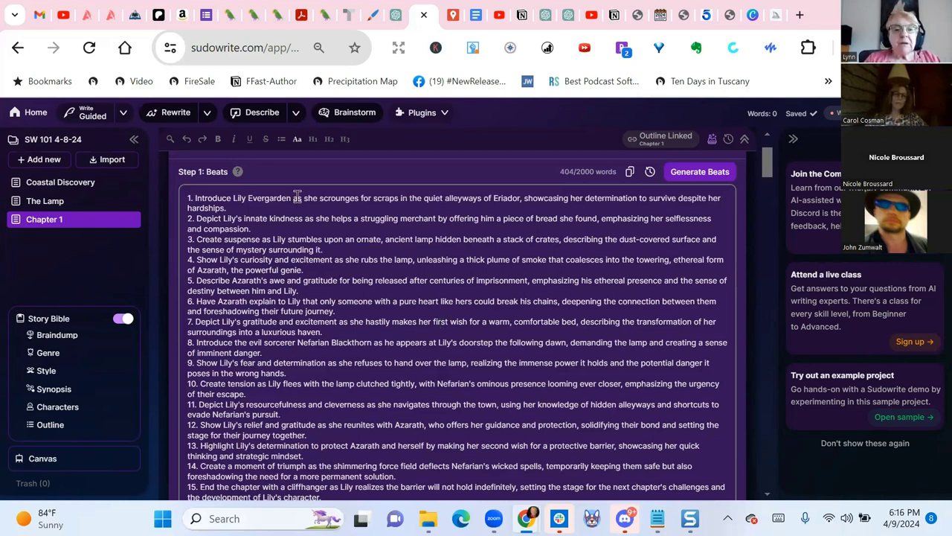
Merge beat 2 into beat 1, beat 4 into beat 3, and beat 6 into beat 5.
{"action": "left_click", "coordinate": [234, 211]}
{"action": "key", "text": "Delete"}
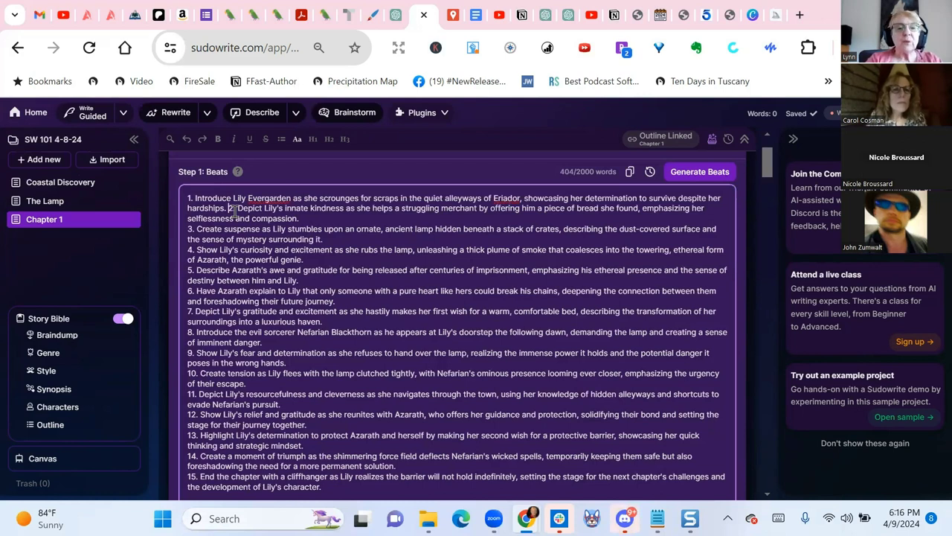
{"action": "key", "text": "Delete"}
{"action": "key", "text": "Delete"}
{"action": "key", "text": "Delete"}
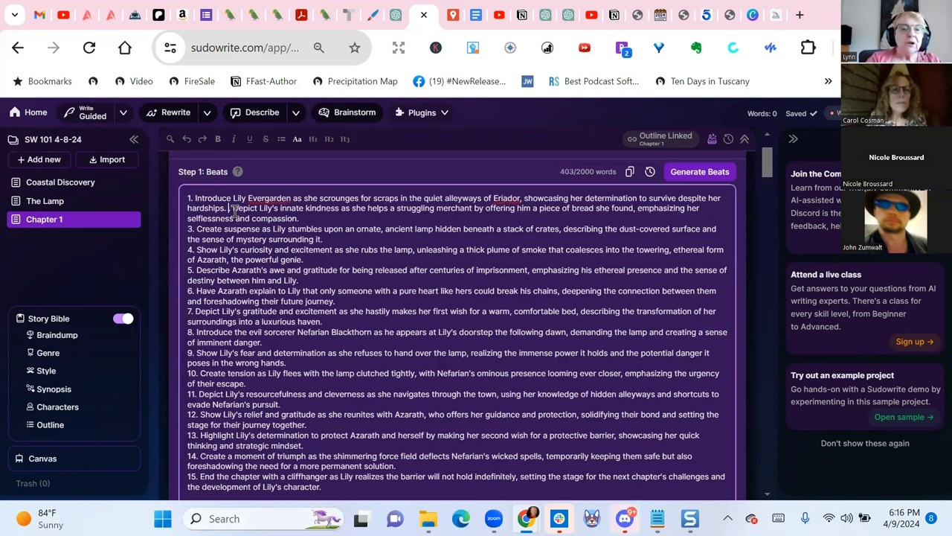
{"action": "key", "text": "Delete"}
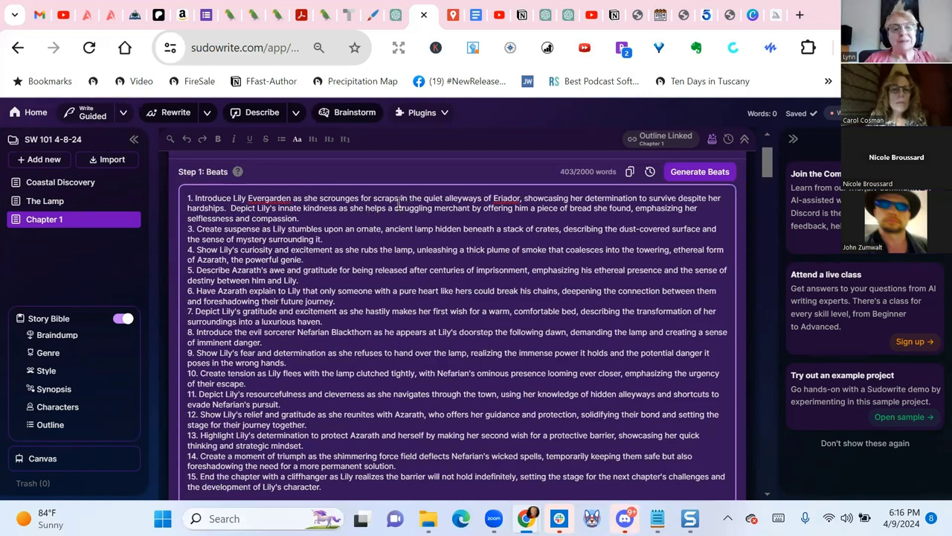
{"action": "left_click", "coordinate": [340, 238]}
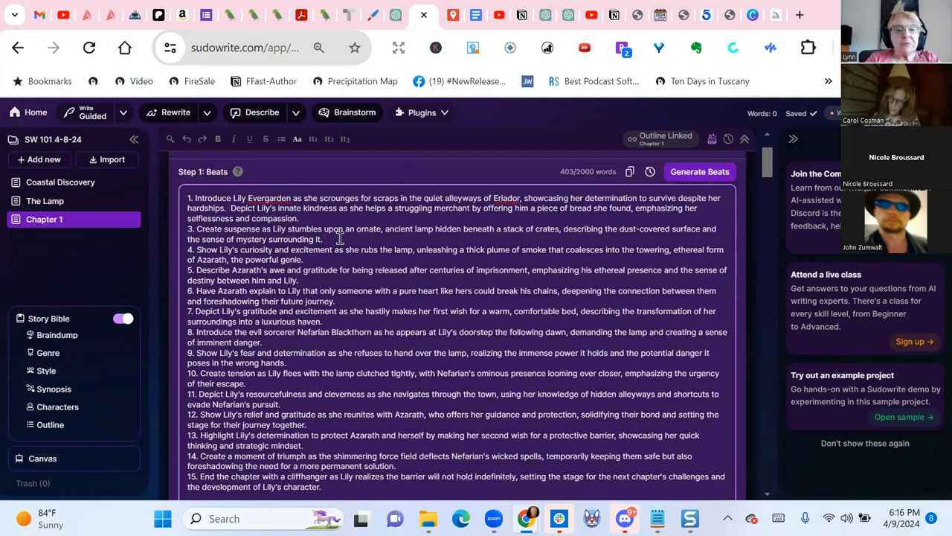
{"action": "key", "text": "Delete"}
{"action": "key", "text": "Delete"}
{"action": "key", "text": "Delete"}
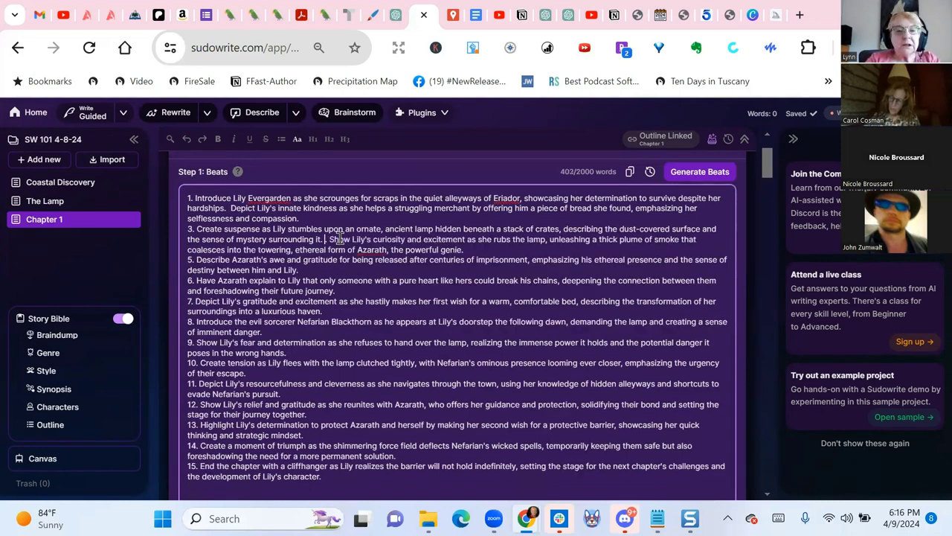
{"action": "key", "text": "Delete"}
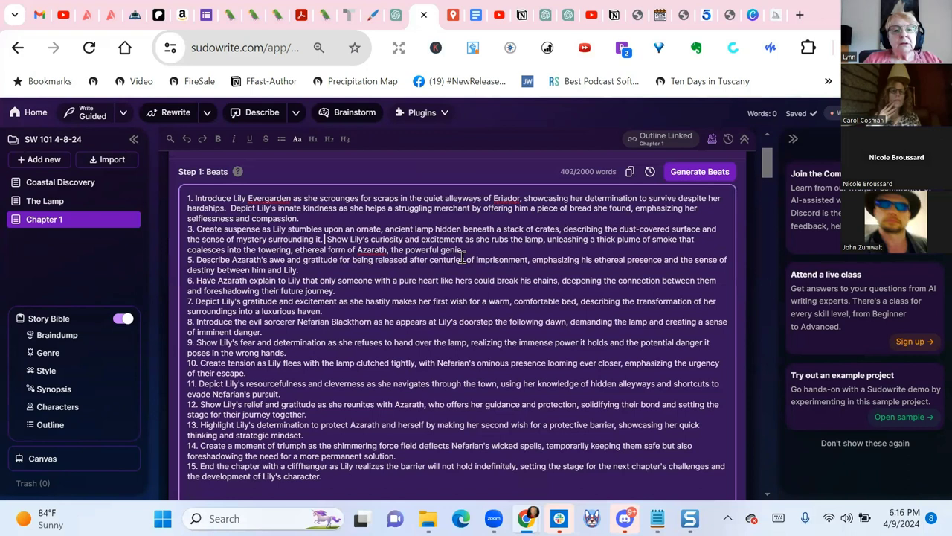
{"action": "left_click", "coordinate": [320, 270]}
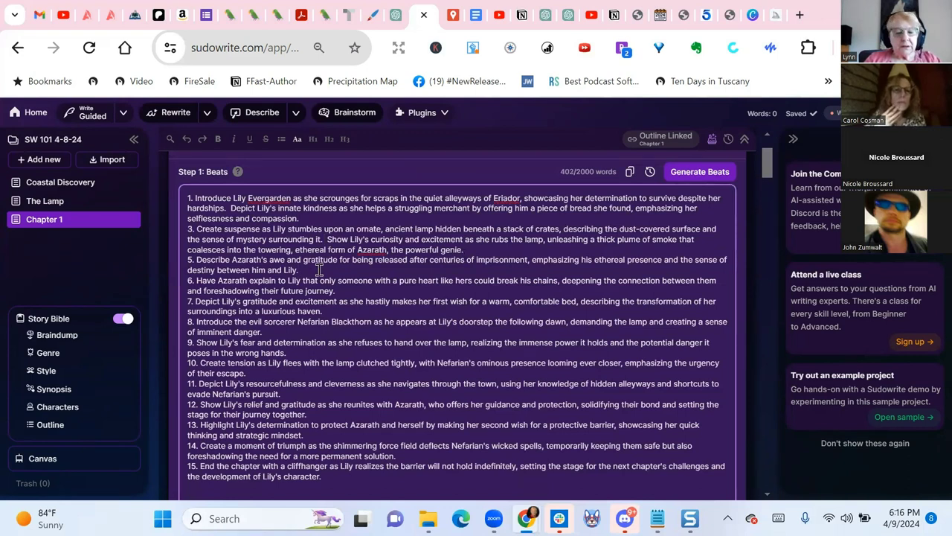
{"action": "key", "text": "Delete"}
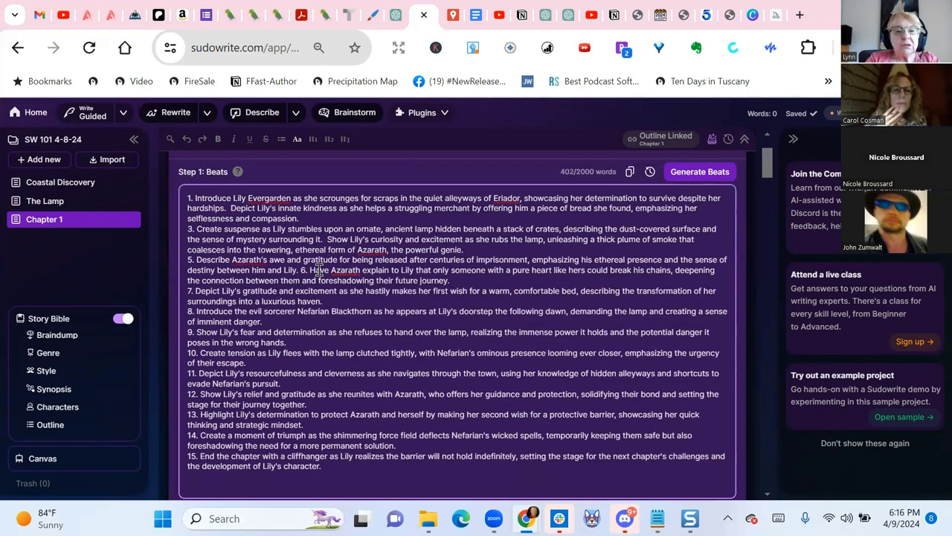
{"action": "key", "text": "Delete"}
{"action": "key", "text": "Delete"}
{"action": "key", "text": "Delete"}
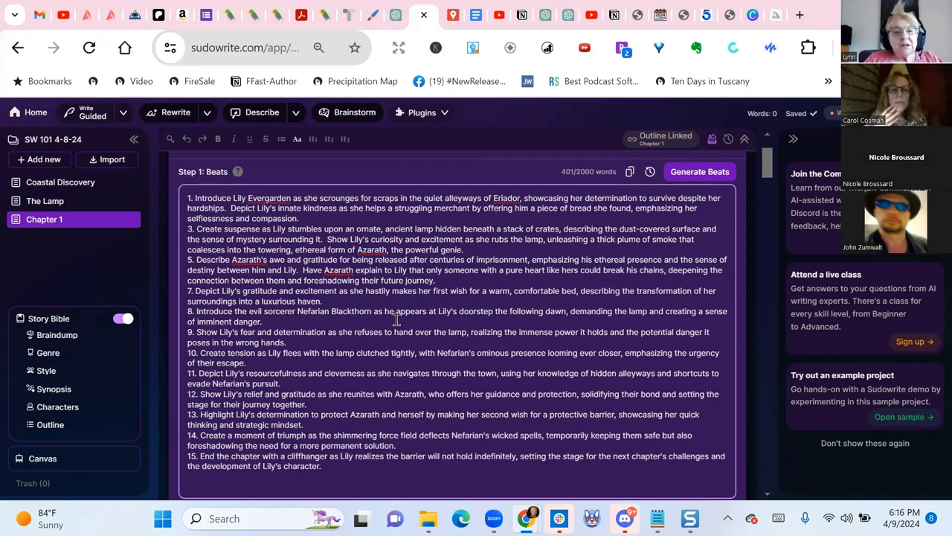
Merge beat 10 into beat 9, beat 12 into beat 11, and beat 14 into beat 13.
{"action": "left_click", "coordinate": [309, 318]}
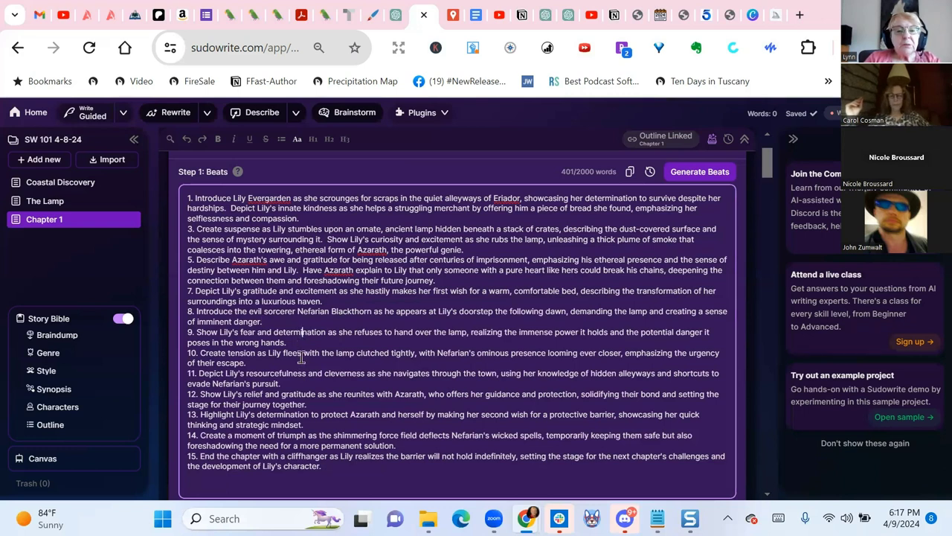
{"action": "left_click", "coordinate": [301, 345]}
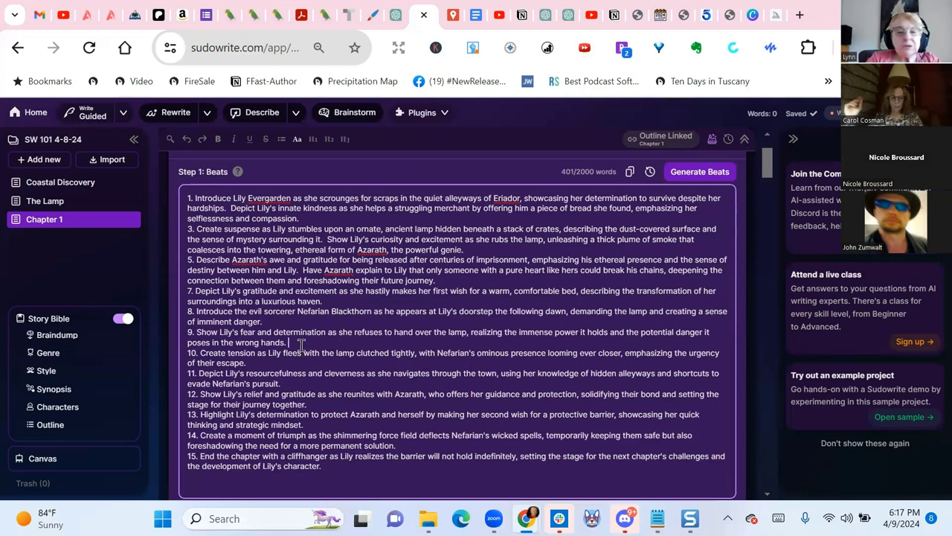
{"action": "key", "text": "Delete"}
{"action": "key", "text": "Delete"}
{"action": "key", "text": "Delete"}
{"action": "key", "text": "Delete"}
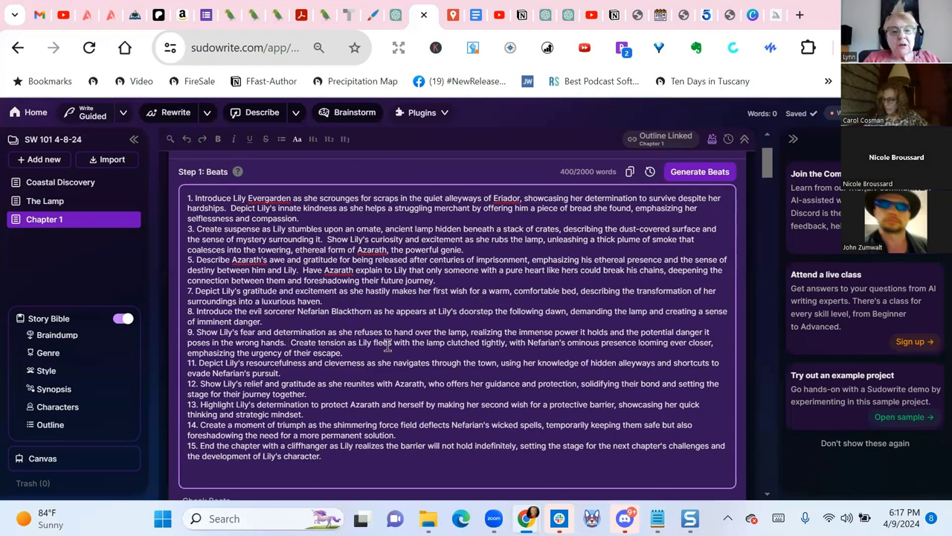
{"action": "left_click", "coordinate": [300, 372]}
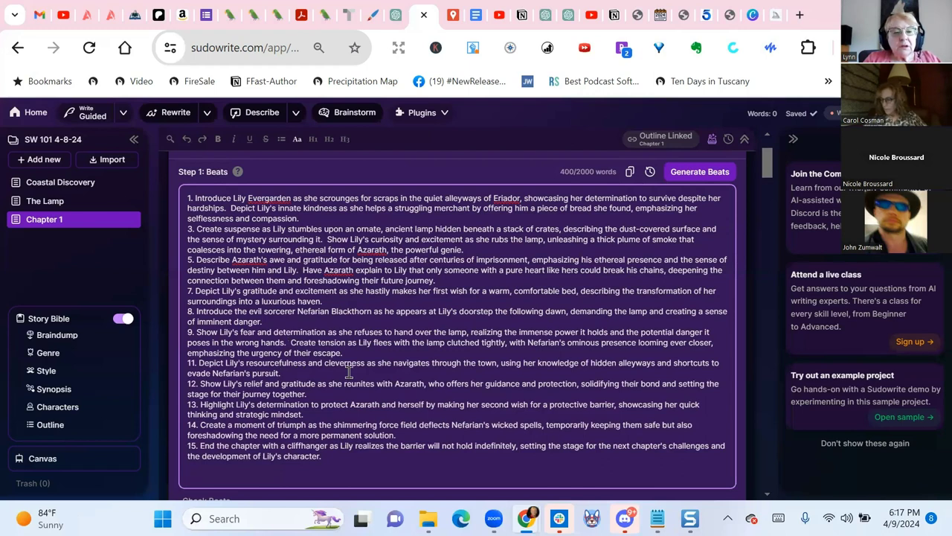
{"action": "key", "text": "Delete"}
{"action": "key", "text": "Delete"}
{"action": "key", "text": "Delete"}
{"action": "key", "text": "Delete"}
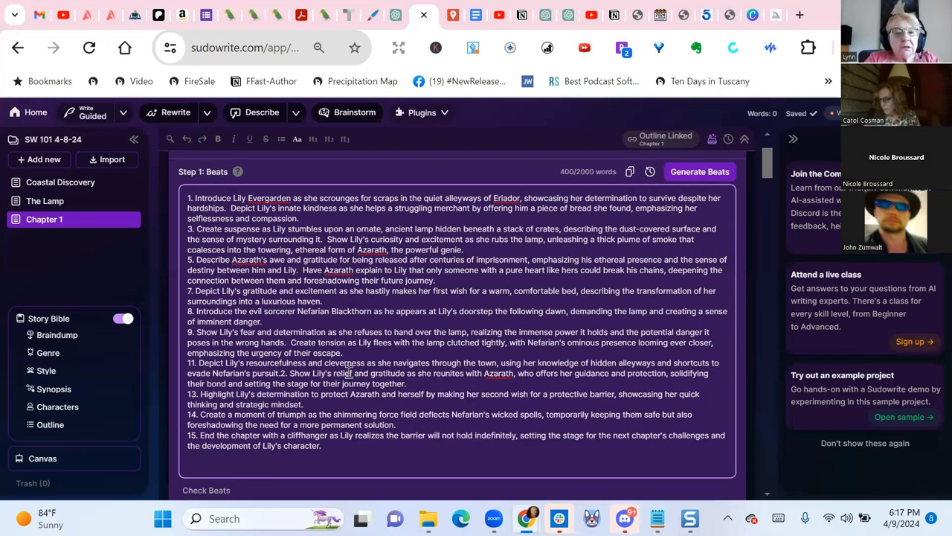
{"action": "key", "text": "Delete"}
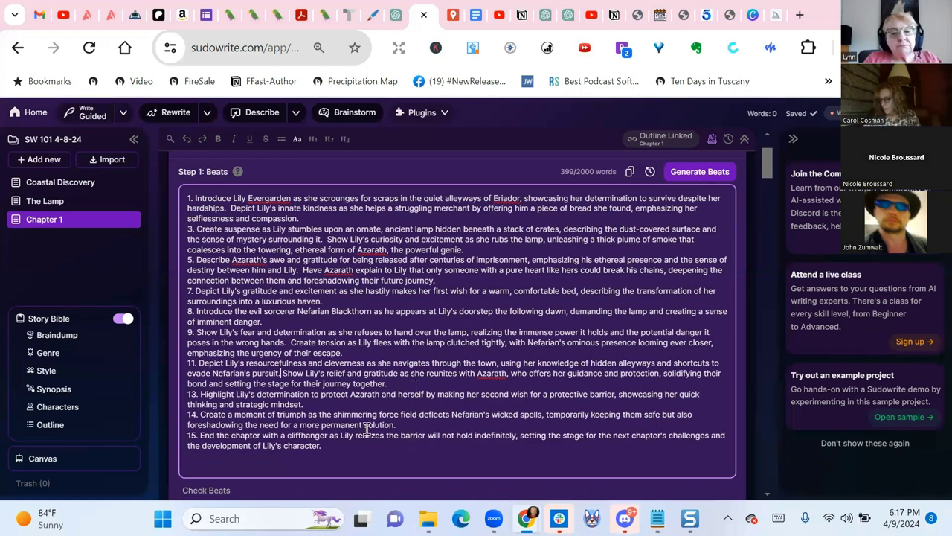
{"action": "left_click", "coordinate": [349, 404]}
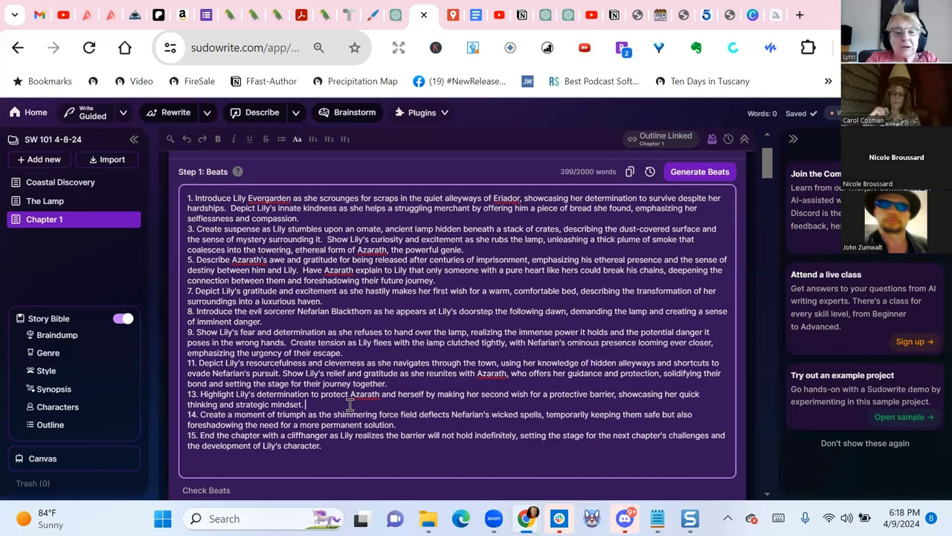
{"action": "key", "text": "Delete"}
{"action": "key", "text": "Delete"}
{"action": "key", "text": "Delete"}
{"action": "key", "text": "Delete"}
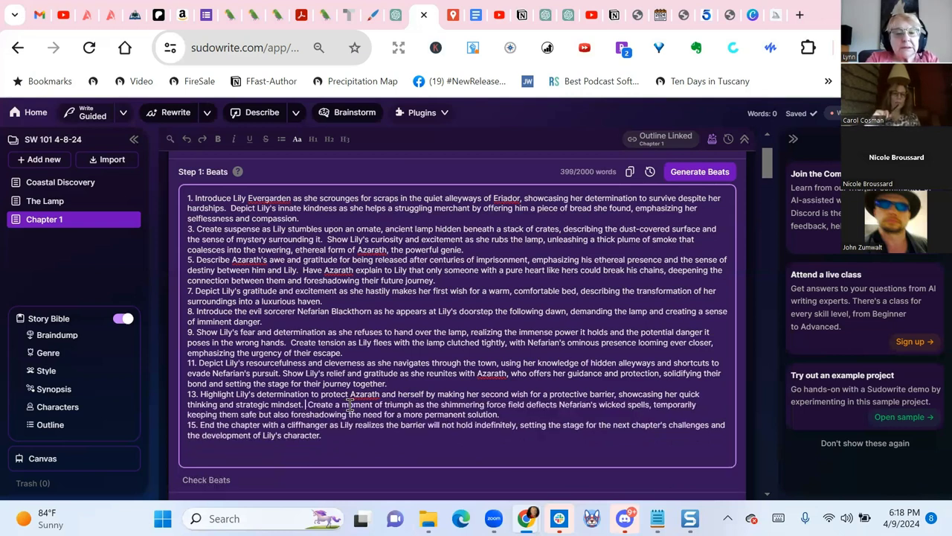
{"action": "scroll", "coordinate": [349, 405], "scroll_direction": "up", "scroll_amount": 2}
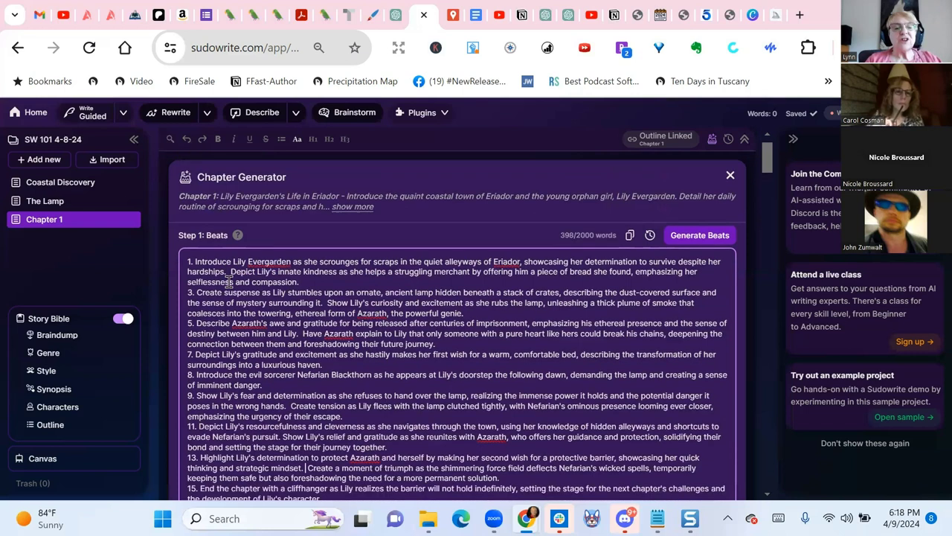
{"action": "scroll", "coordinate": [229, 281], "scroll_direction": "down", "scroll_amount": 3}
{"action": "scroll", "coordinate": [246, 368], "scroll_direction": "up", "scroll_amount": 3}
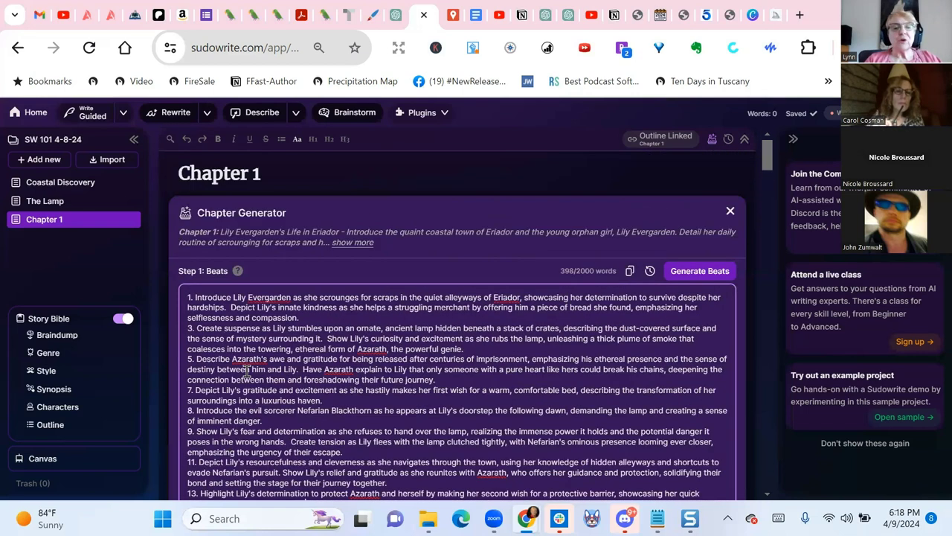
Add a bracketed header above the beats: deep 3rd-person POV from Lily, show-don't-tell, action tags, cliffhanger ending.
{"action": "left_click", "coordinate": [183, 296]}
{"action": "key", "text": "Return"}
{"action": "key", "text": "Return"}
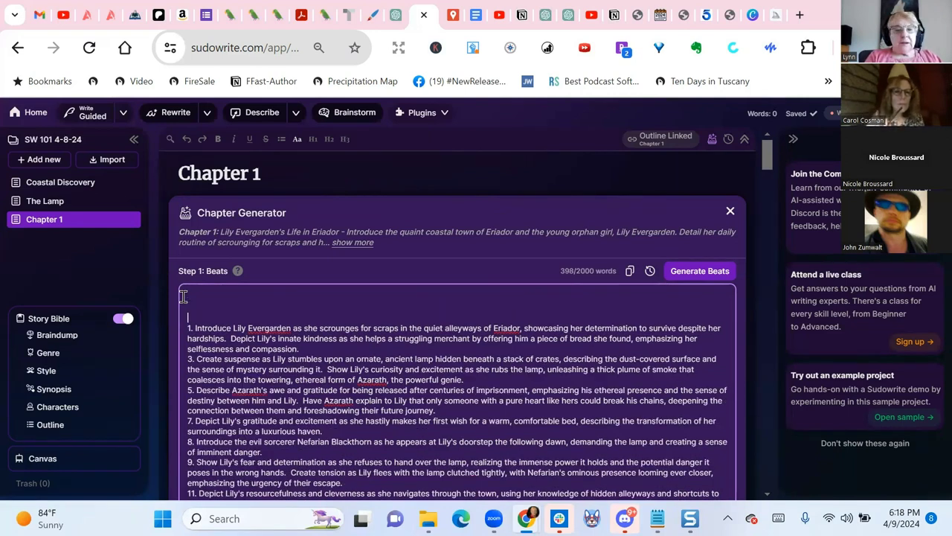
{"action": "left_click", "coordinate": [183, 297]}
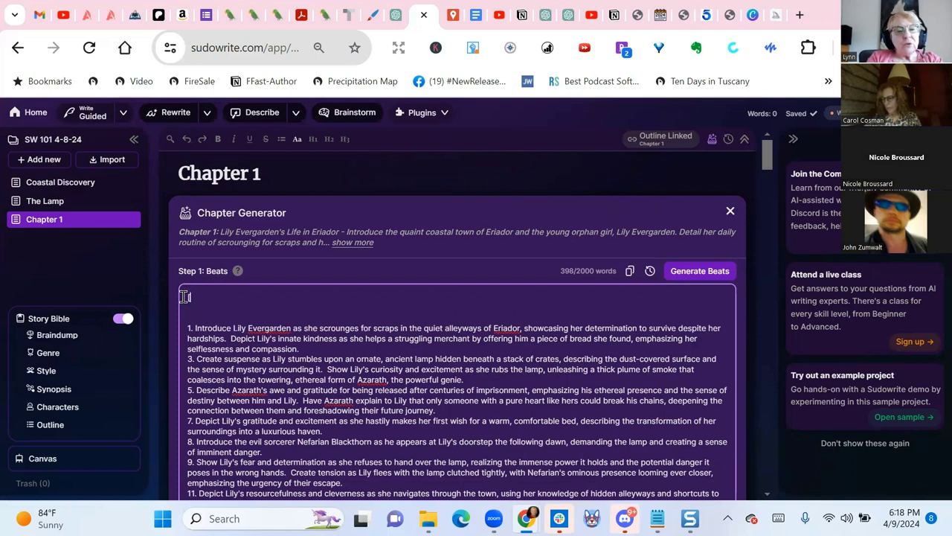
{"action": "type", "text": "[3rd-person d"}
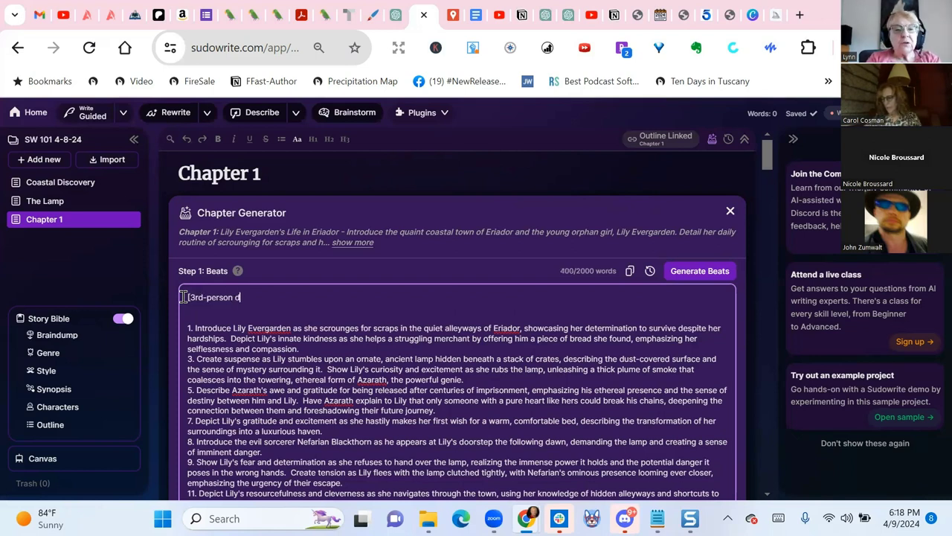
{"action": "type", "text": "eep POV from "}
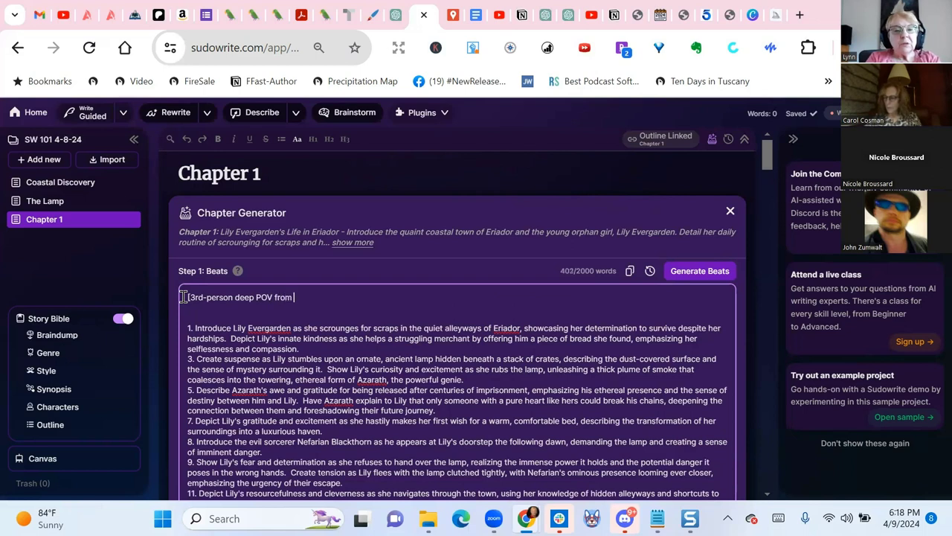
{"action": "type", "text": "Lily's "}
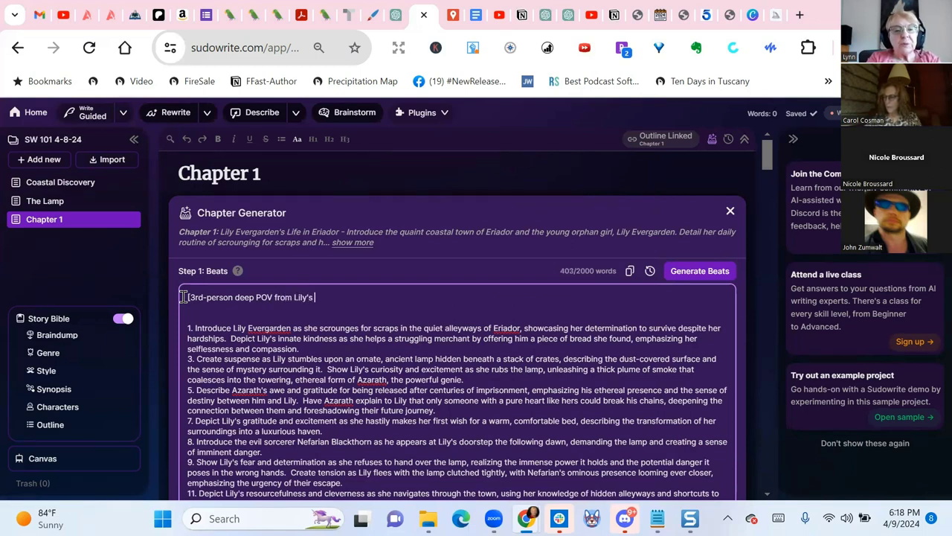
{"action": "type", "text": "perspect"}
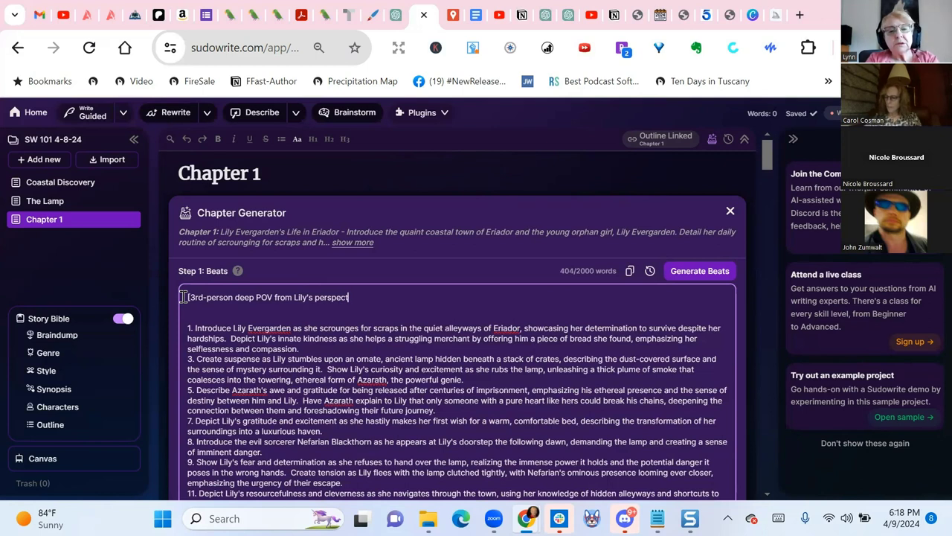
{"action": "type", "text": "ive. "}
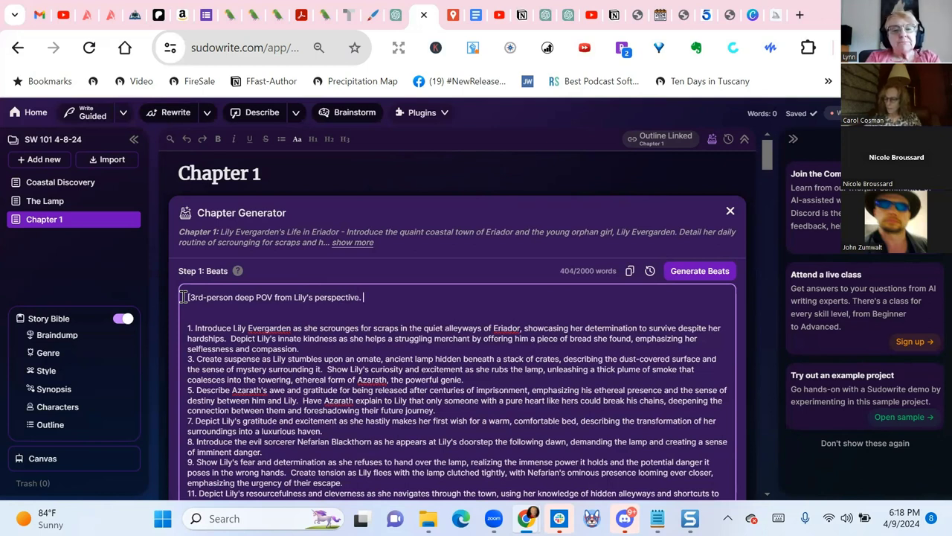
{"action": "type", "text": "Show don "}
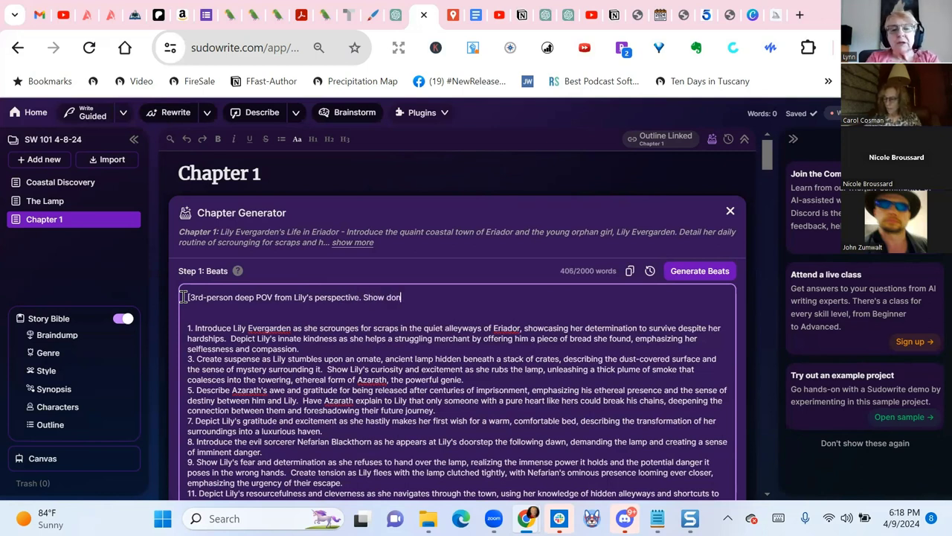
{"action": "type", "text": "'t tell."}
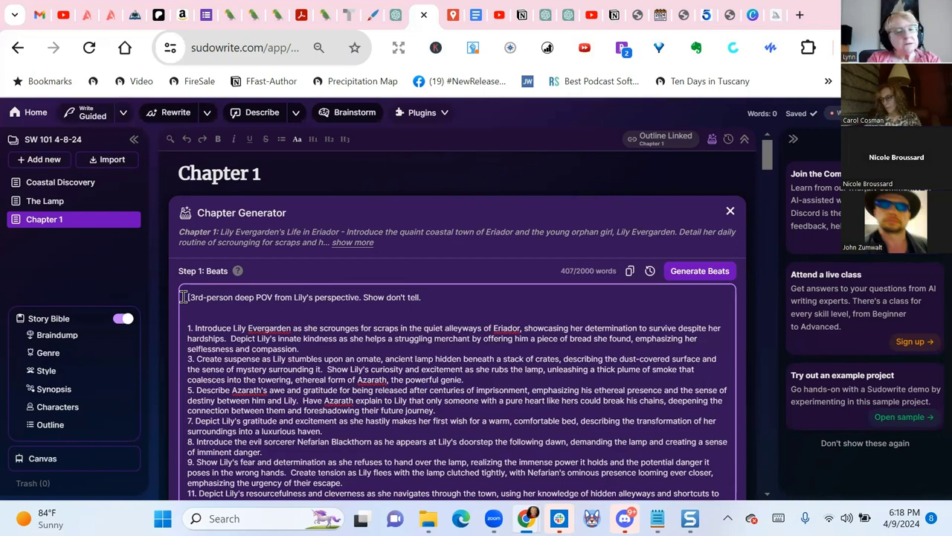
{"action": "type", "text": "Use cha"}
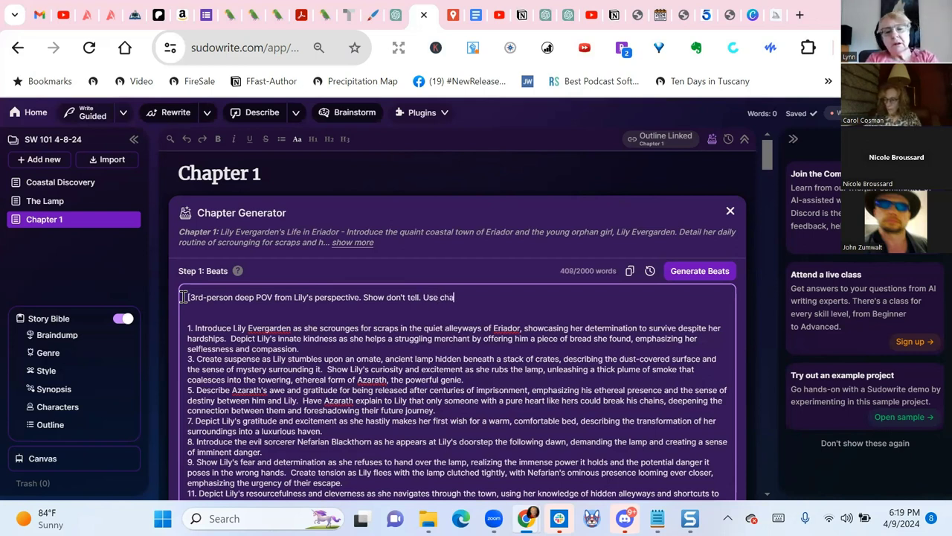
{"action": "type", "text": "racter action"}
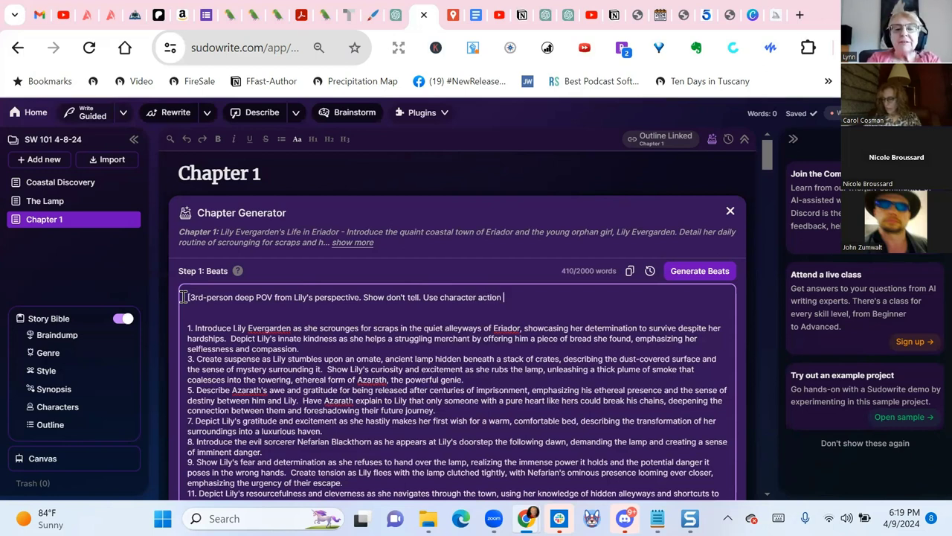
{"action": "type", "text": " instead of"}
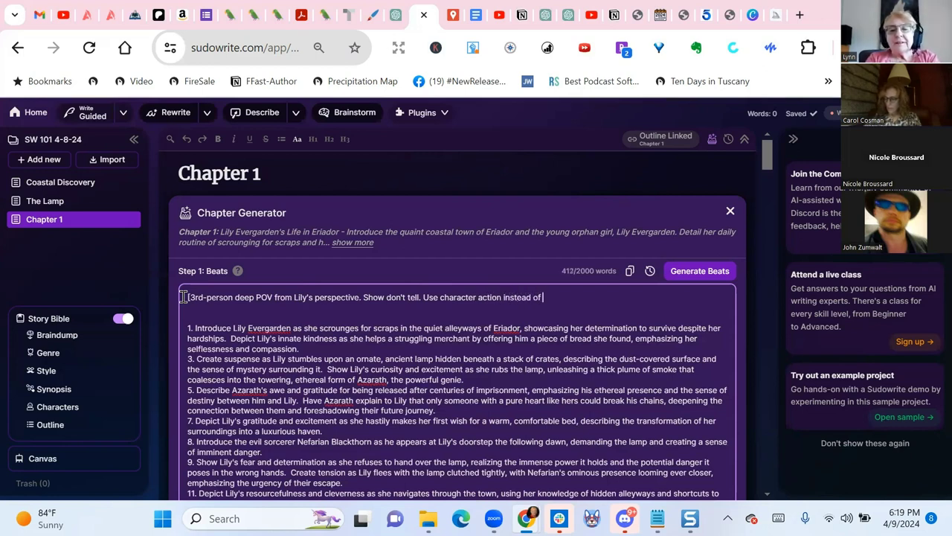
{"action": "type", "text": " dialongue tags."}
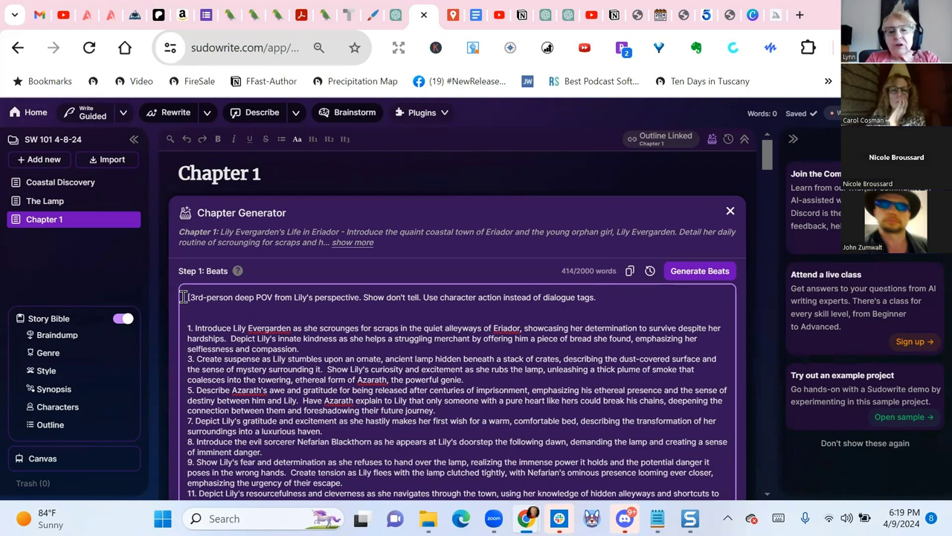
{"action": "type", "text": "End"}
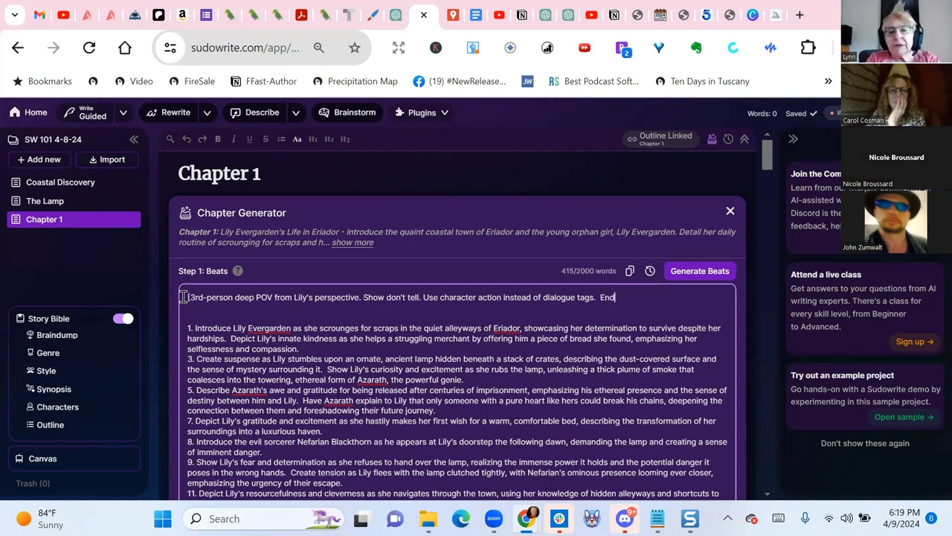
{"action": "type", "text": " on a clif"}
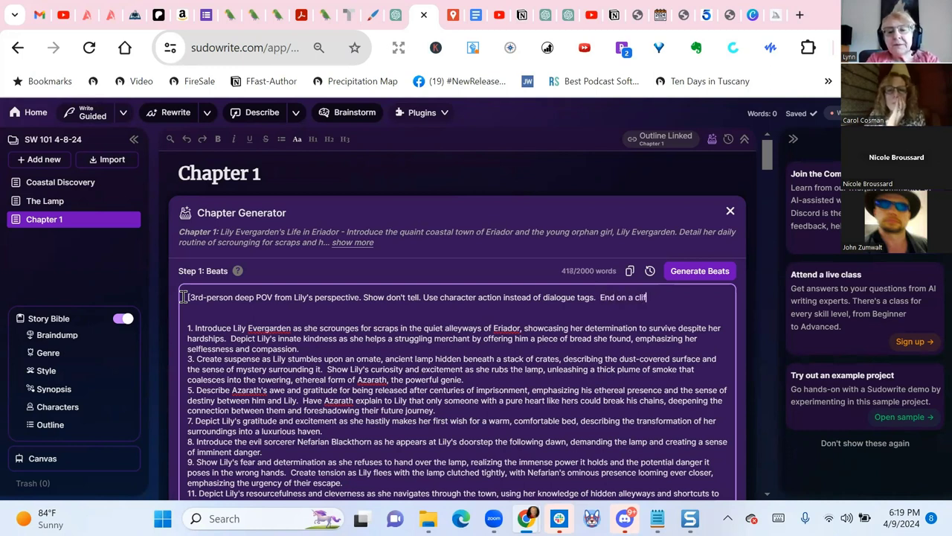
{"action": "type", "text": "fhanger"}
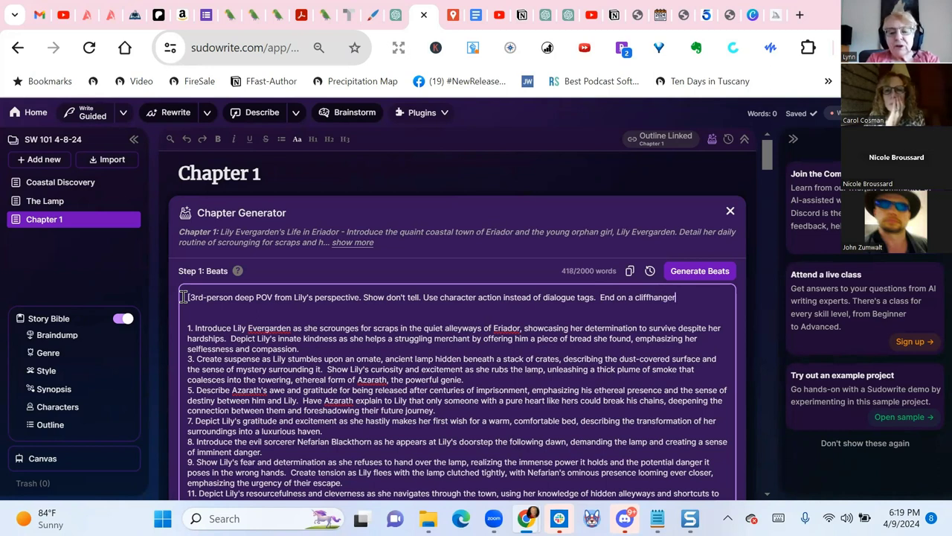
{"action": "type", "text": "."}
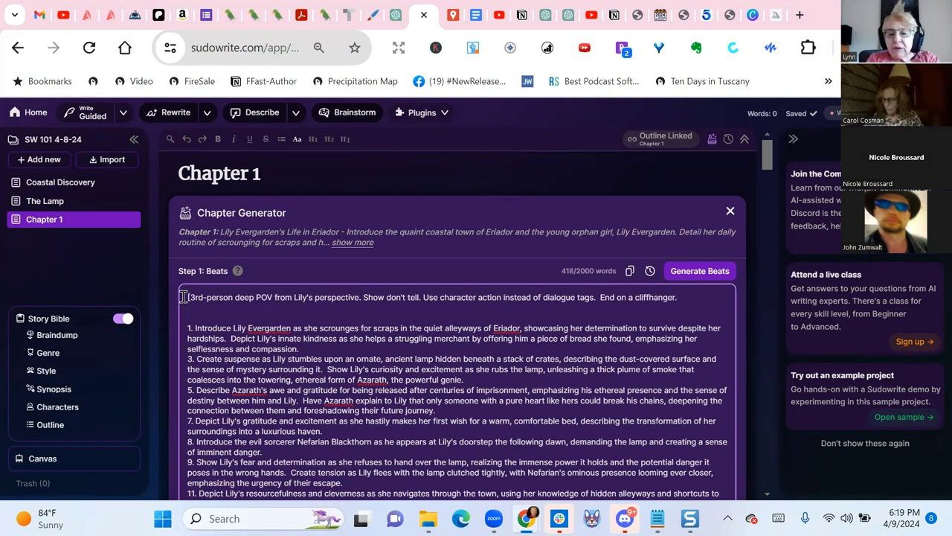
{"action": "type", "text": ")"}
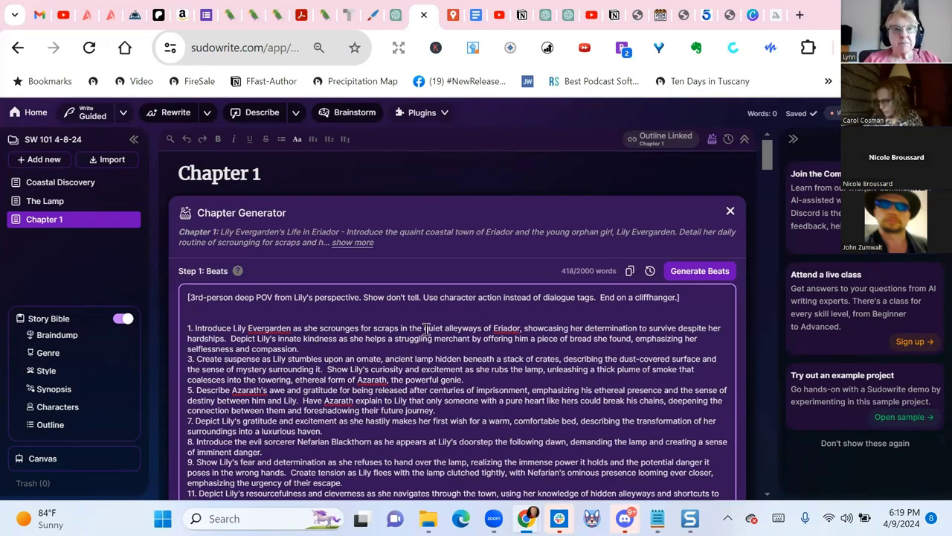
Preview how the style header and beats will be split for the chapter.
{"action": "scroll", "coordinate": [479, 283], "scroll_direction": "down", "scroll_amount": 5}
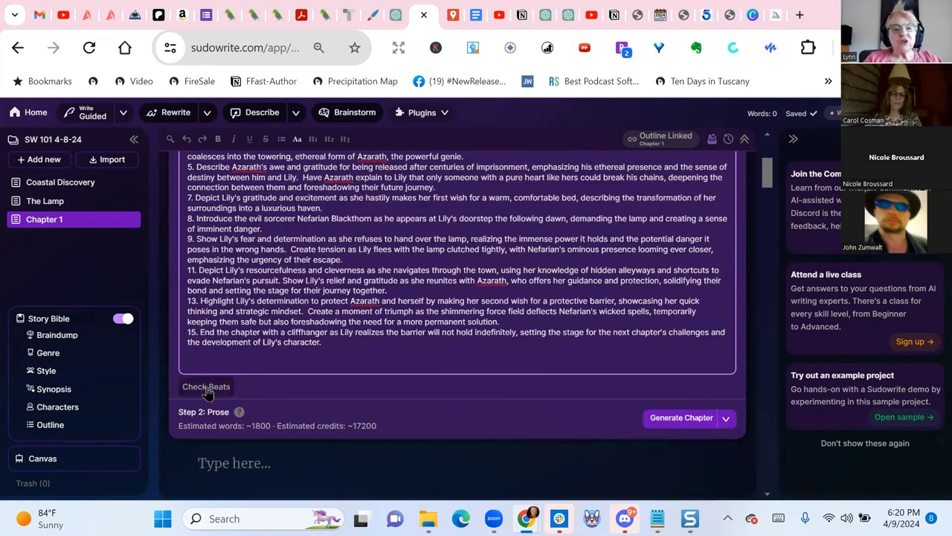
{"action": "left_click", "coordinate": [206, 386]}
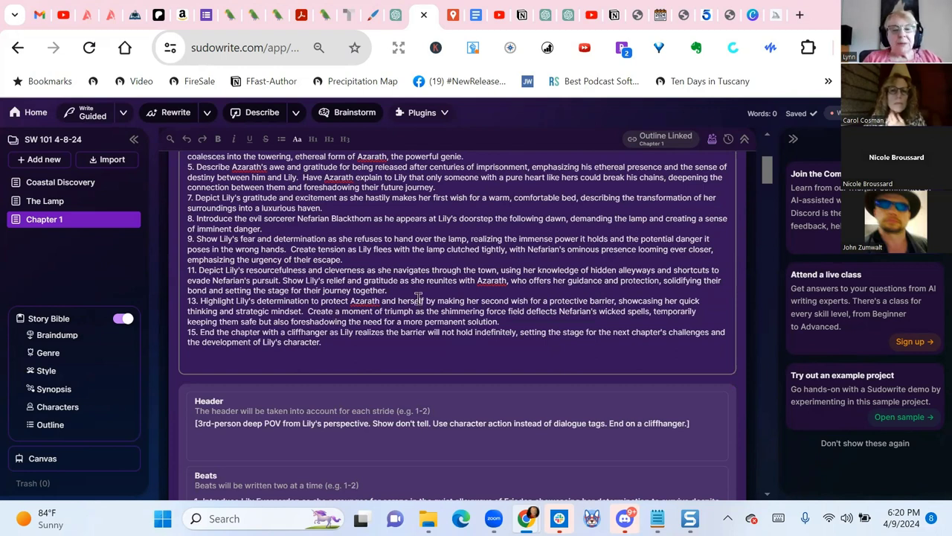
{"action": "scroll", "coordinate": [498, 281], "scroll_direction": "down", "scroll_amount": 2}
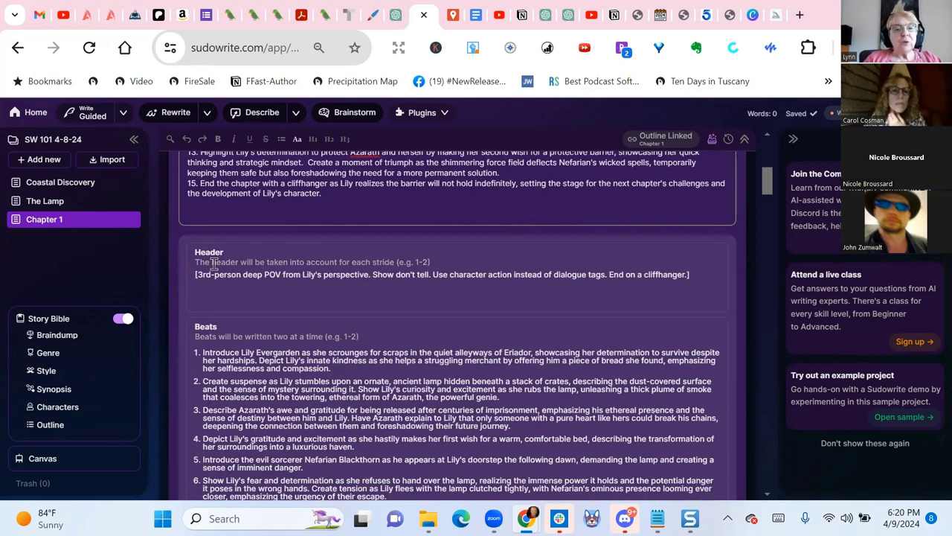
{"action": "scroll", "coordinate": [392, 319], "scroll_direction": "down", "scroll_amount": 1}
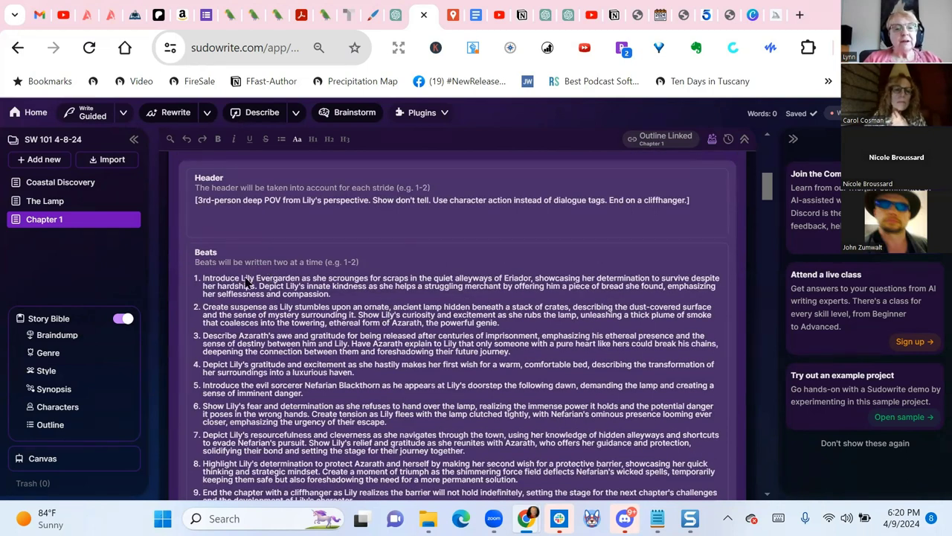
{"action": "scroll", "coordinate": [240, 286], "scroll_direction": "down", "scroll_amount": 2}
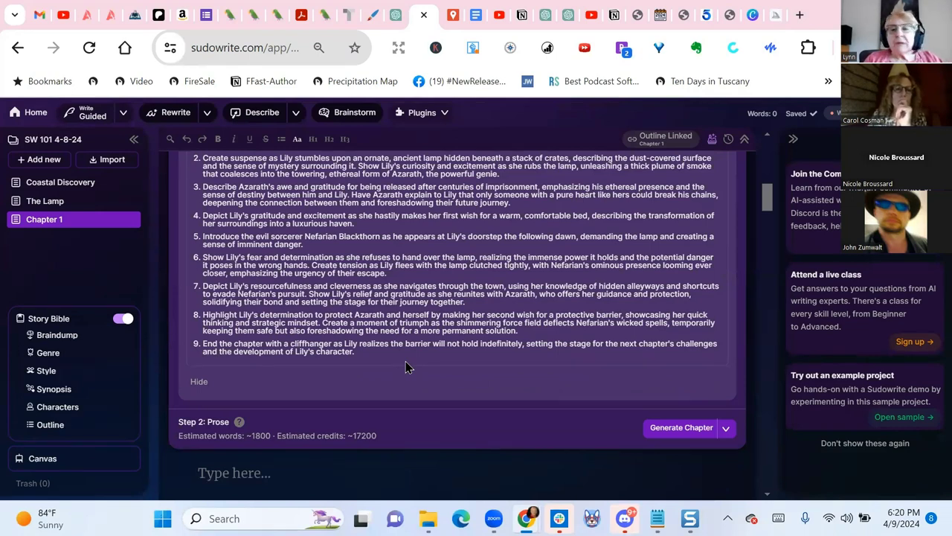
{"action": "scroll", "coordinate": [406, 361], "scroll_direction": "up", "scroll_amount": 6}
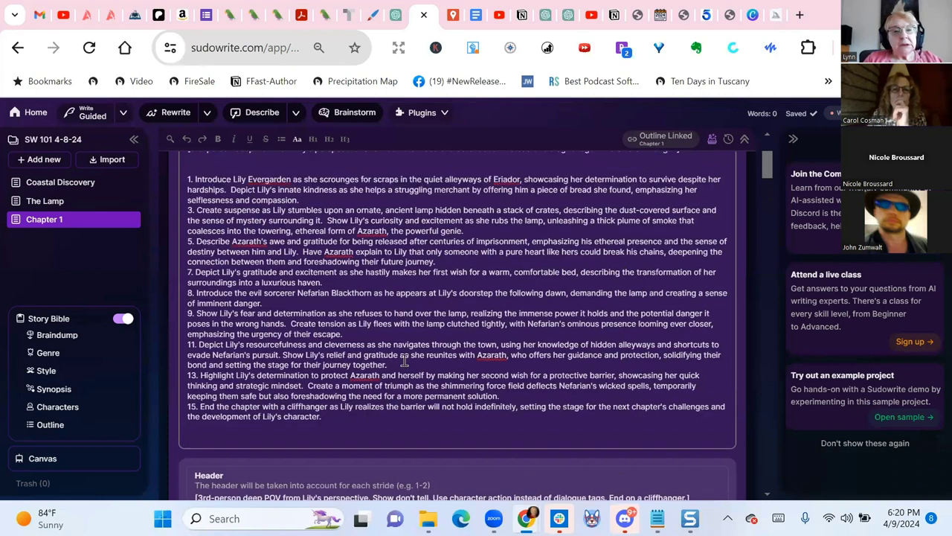
{"action": "scroll", "coordinate": [406, 360], "scroll_direction": "down", "scroll_amount": 3}
{"action": "scroll", "coordinate": [406, 360], "scroll_direction": "down", "scroll_amount": 4}
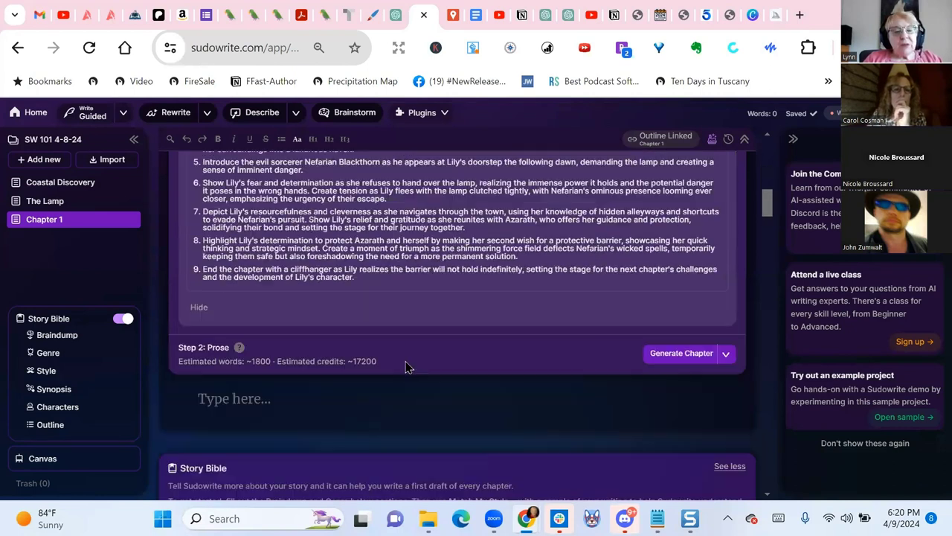
Collapse the chapter outline and review Step 1: Beats through Step 2: Prose.
{"action": "left_click", "coordinate": [198, 307]}
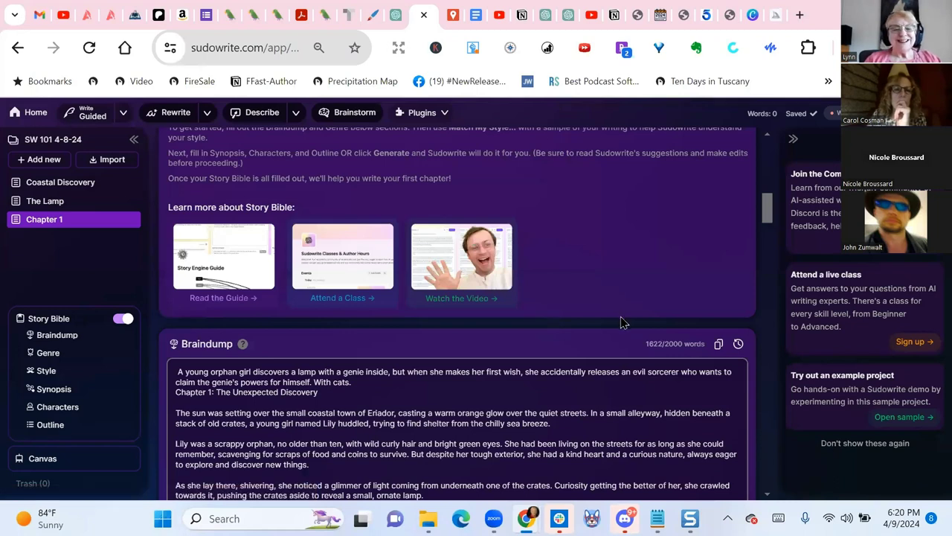
{"action": "scroll", "coordinate": [624, 322], "scroll_direction": "up", "scroll_amount": 10}
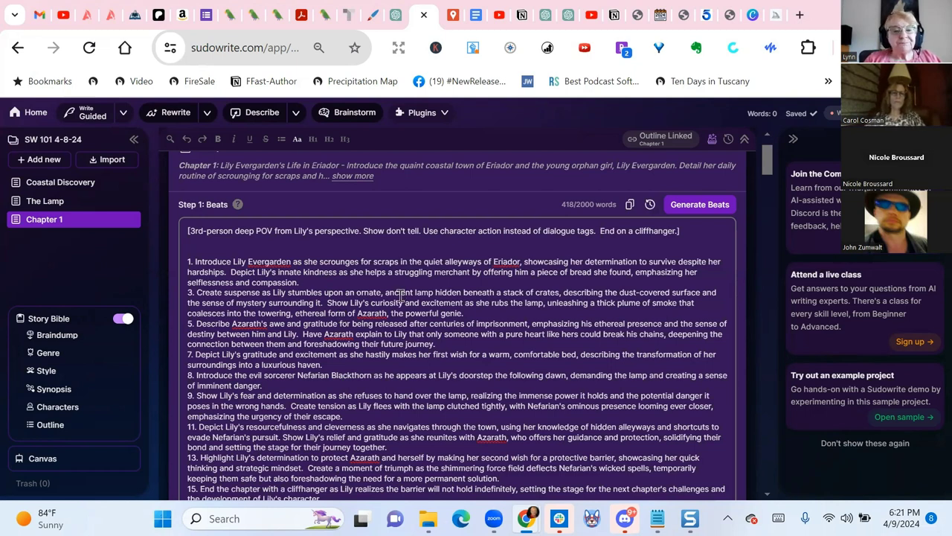
{"action": "scroll", "coordinate": [401, 294], "scroll_direction": "down", "scroll_amount": 3}
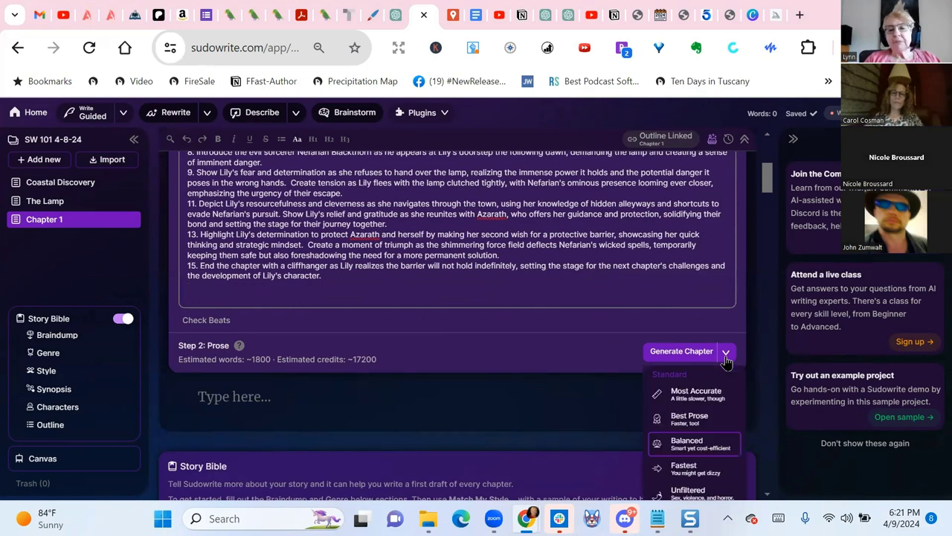
Scroll the prose model list to reveal the experimental Claude 3 models.
{"action": "scroll", "coordinate": [498, 312], "scroll_direction": "down", "scroll_amount": 2}
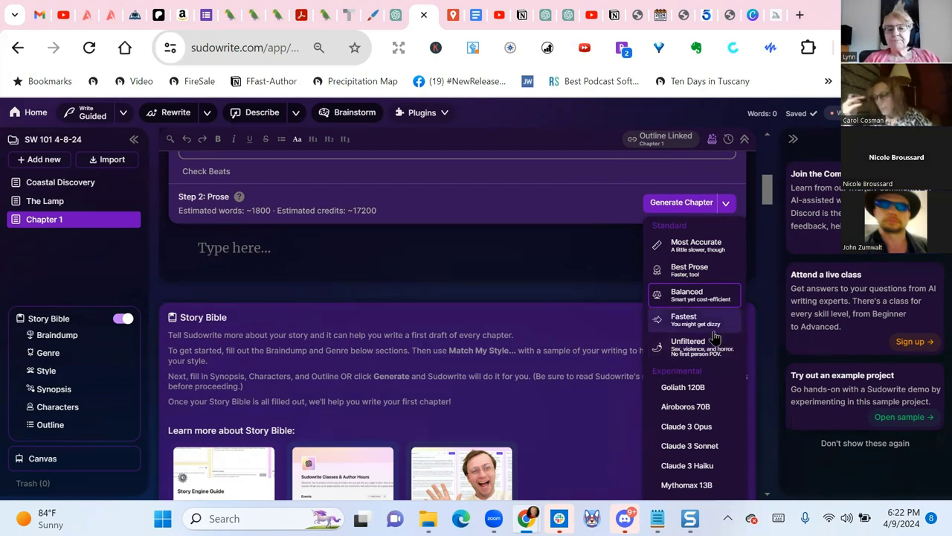
{"action": "scroll", "coordinate": [714, 354], "scroll_direction": "down", "scroll_amount": 2}
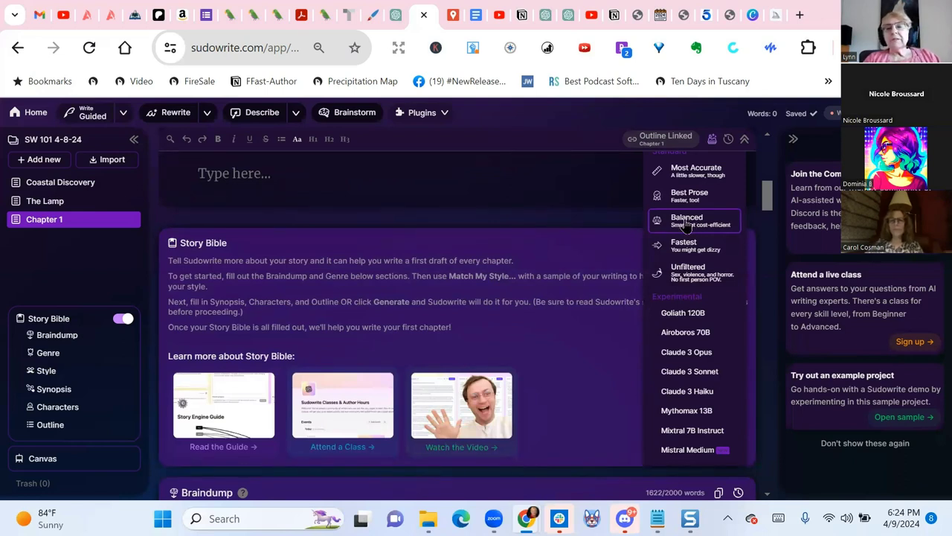
Keep Balanced as Chapter 1's prose model, with the ~1800-word, ~17200-credit estimate.
{"action": "left_click", "coordinate": [686, 223]}
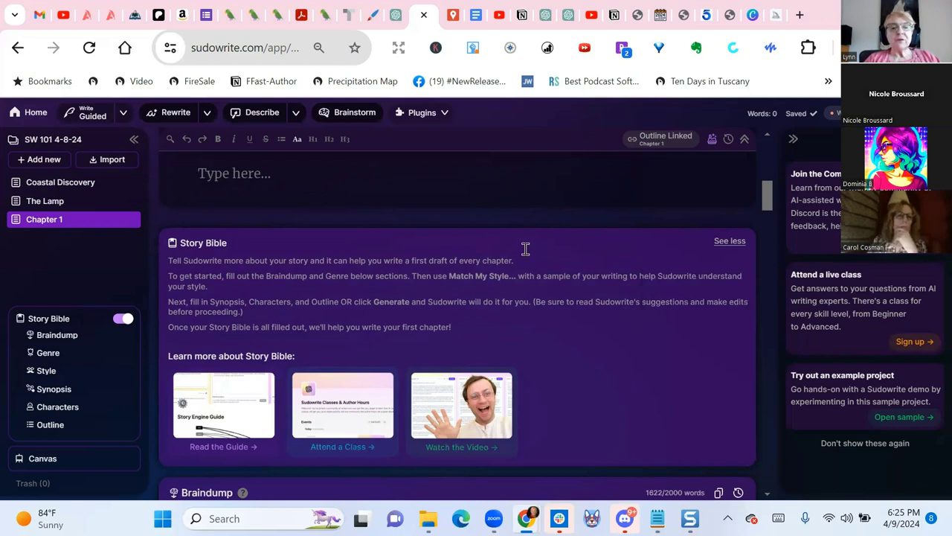
{"action": "scroll", "coordinate": [526, 253], "scroll_direction": "up", "scroll_amount": 3}
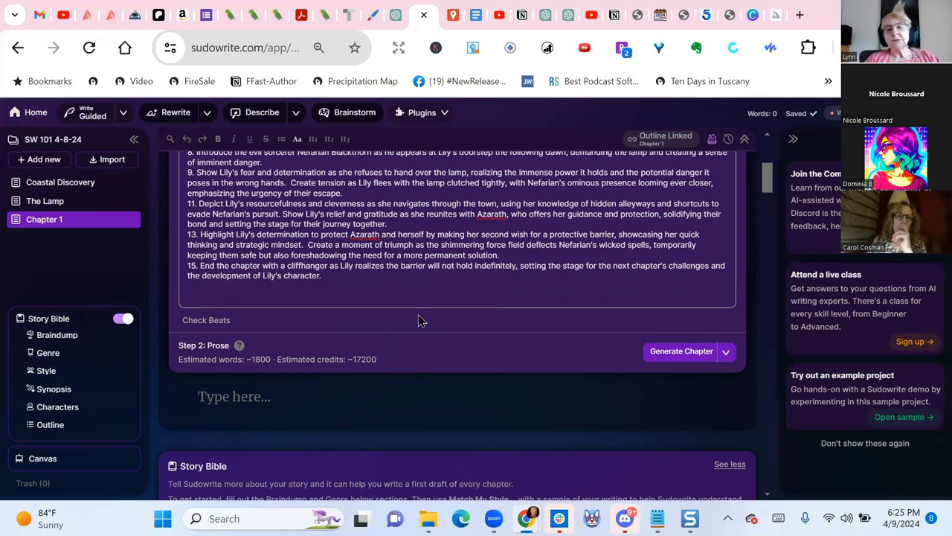
Generate Chapter 1 prose from the beats, pausing after Beat 2 at 539 words.
{"action": "left_click", "coordinate": [681, 357]}
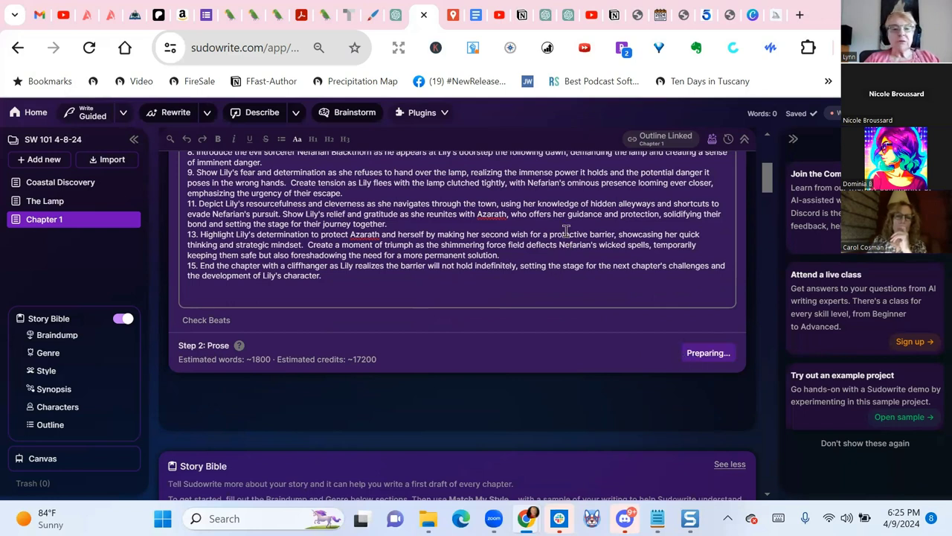
{"action": "scroll", "coordinate": [565, 231], "scroll_direction": "down", "scroll_amount": 1}
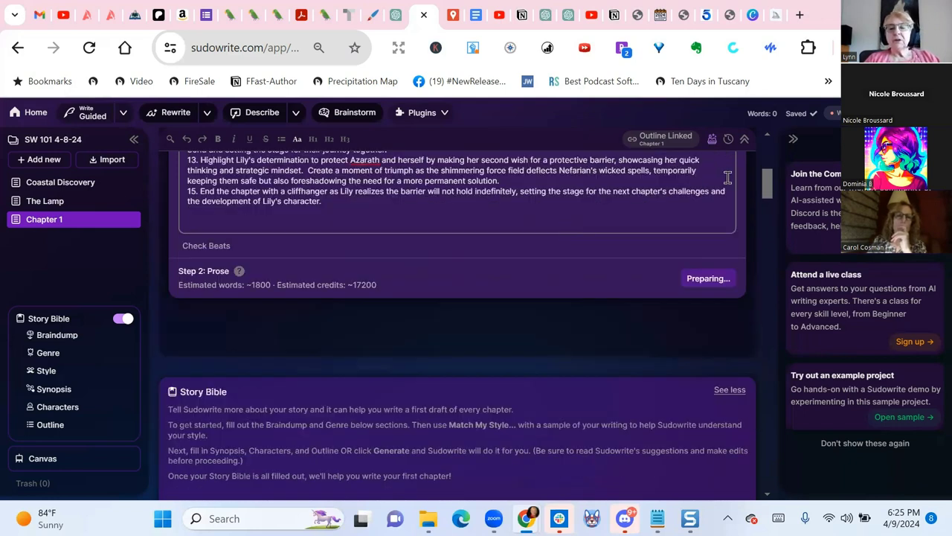
{"action": "scroll", "coordinate": [699, 290], "scroll_direction": "up", "scroll_amount": 2}
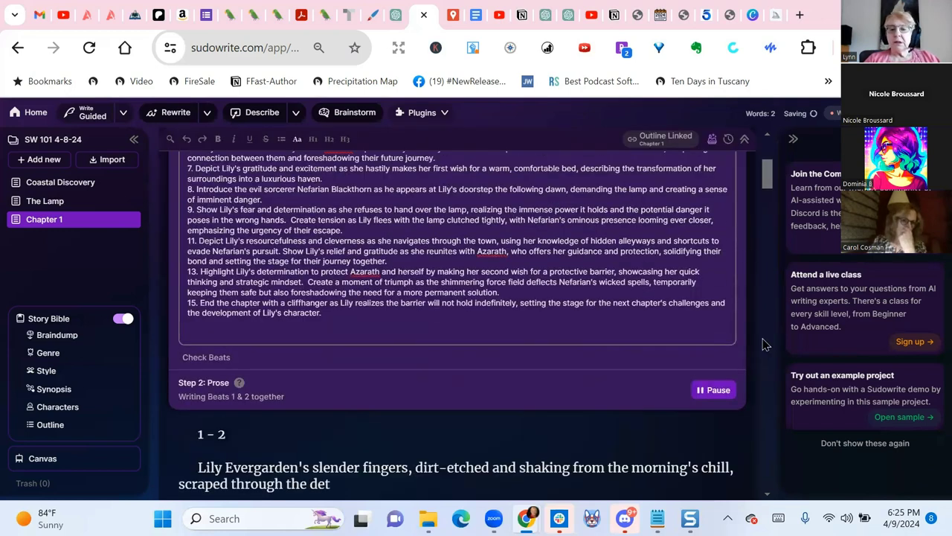
{"action": "left_click", "coordinate": [713, 398]}
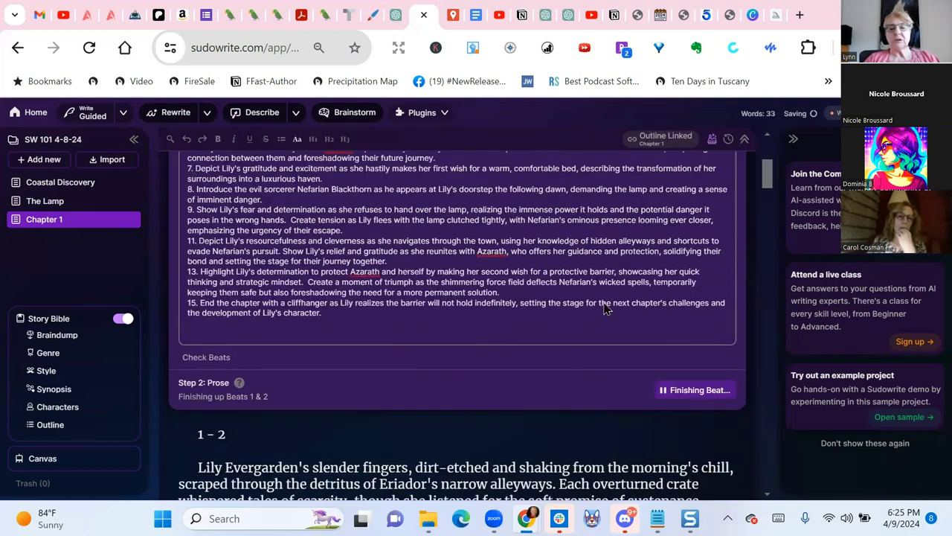
{"action": "scroll", "coordinate": [605, 309], "scroll_direction": "down", "scroll_amount": 1}
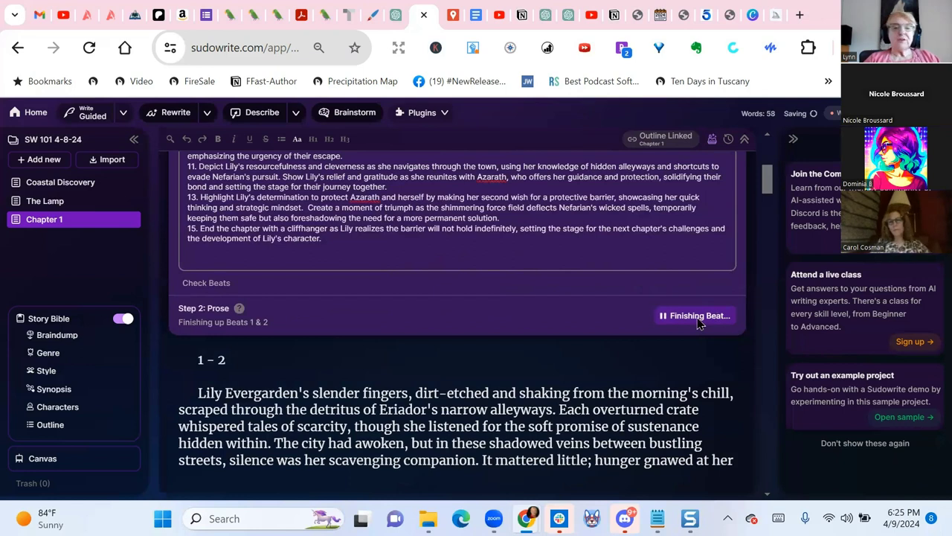
{"action": "scroll", "coordinate": [282, 326], "scroll_direction": "down", "scroll_amount": 1}
{"action": "scroll", "coordinate": [283, 326], "scroll_direction": "down", "scroll_amount": 1}
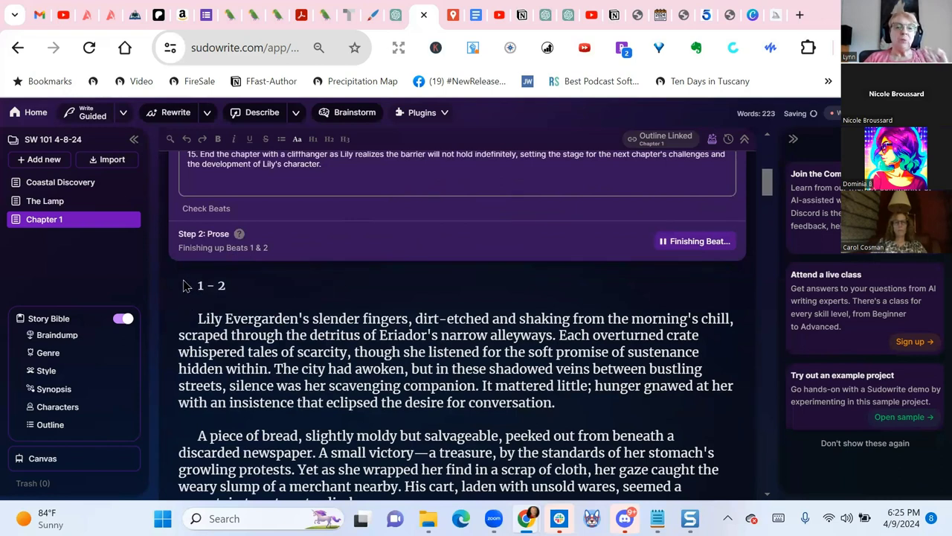
{"action": "scroll", "coordinate": [447, 261], "scroll_direction": "down", "scroll_amount": 8}
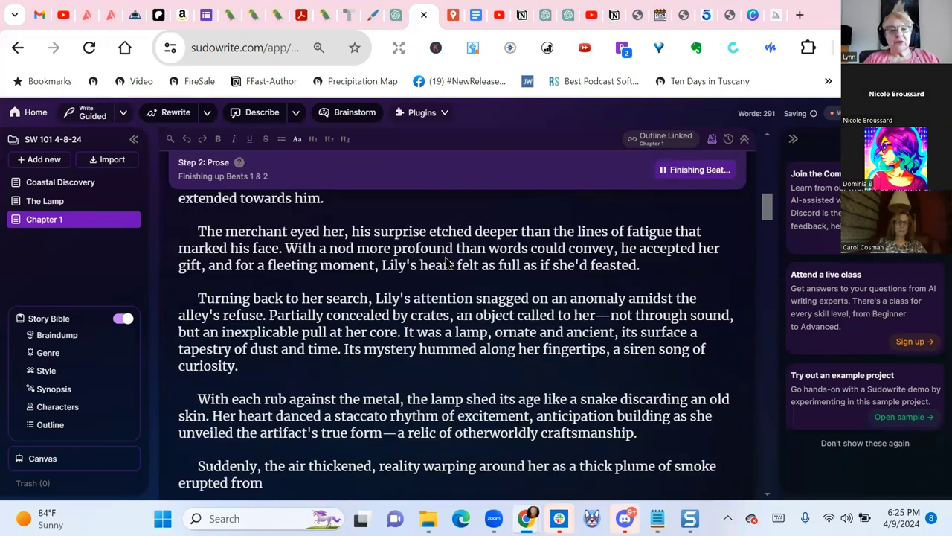
{"action": "scroll", "coordinate": [447, 262], "scroll_direction": "down", "scroll_amount": 1}
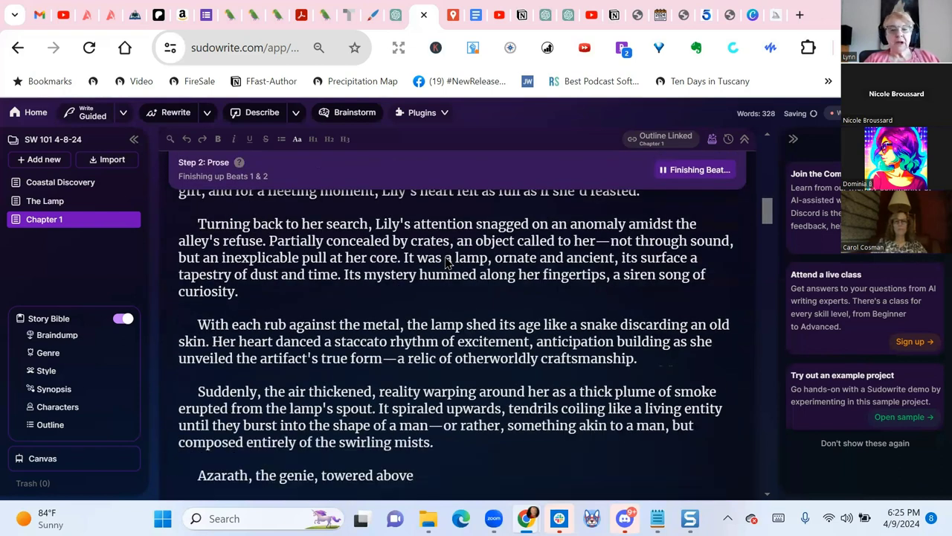
{"action": "scroll", "coordinate": [446, 261], "scroll_direction": "down", "scroll_amount": 2}
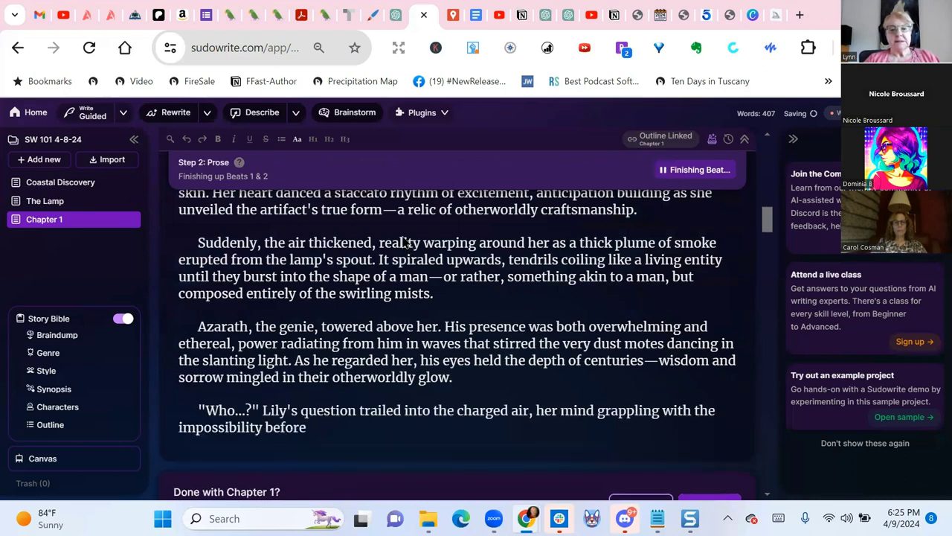
{"action": "scroll", "coordinate": [406, 242], "scroll_direction": "down", "scroll_amount": 1}
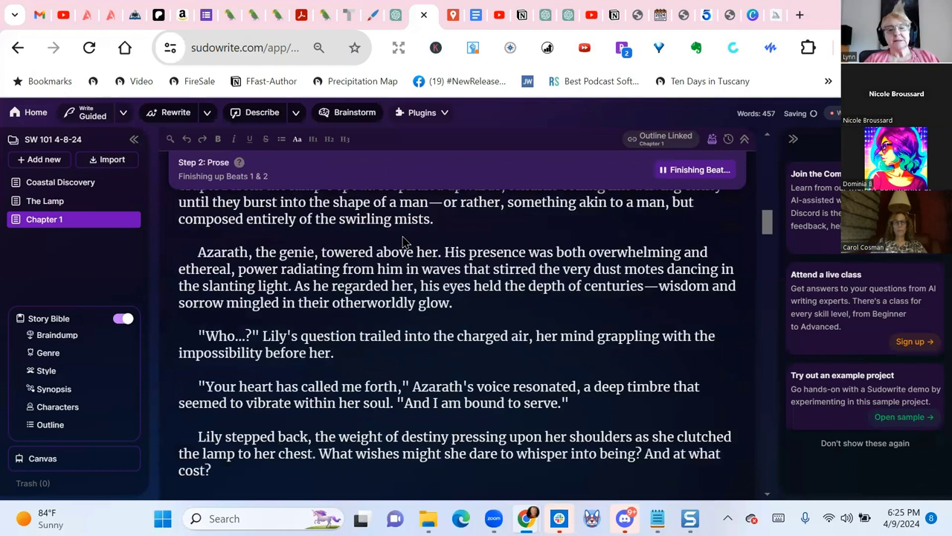
{"action": "scroll", "coordinate": [532, 261], "scroll_direction": "down", "scroll_amount": 2}
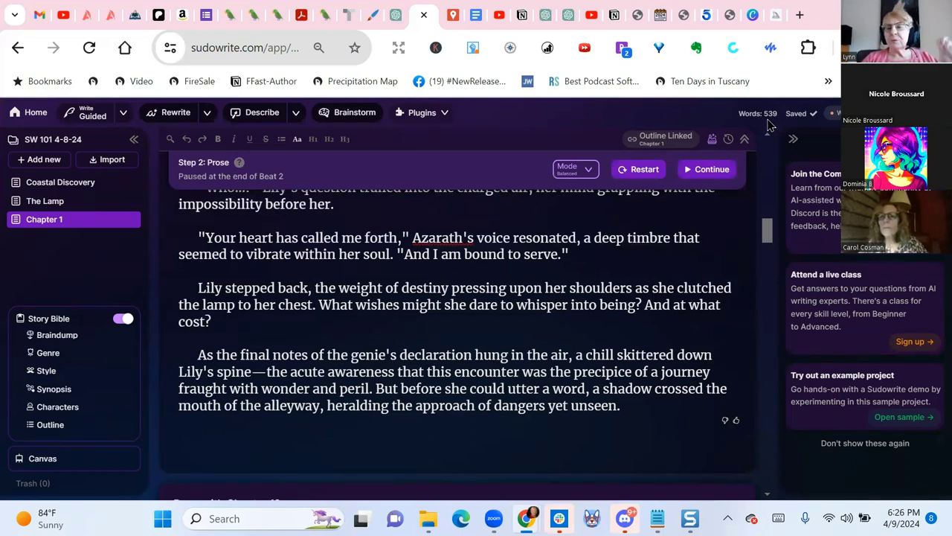
Scroll through the 539 words of prose, from Azarath's vow to the shadow darkening the alley.
{"action": "scroll", "coordinate": [482, 342], "scroll_direction": "up", "scroll_amount": 10}
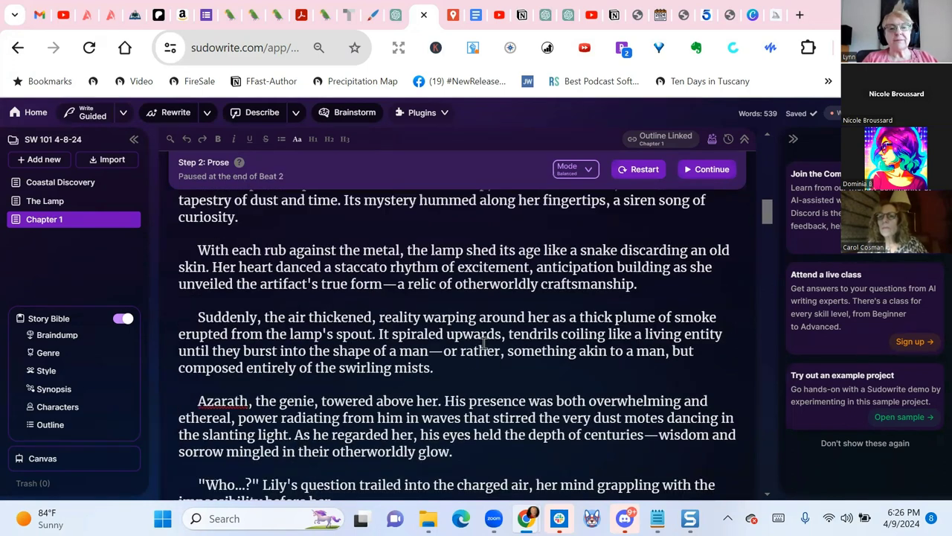
{"action": "scroll", "coordinate": [484, 342], "scroll_direction": "up", "scroll_amount": 5}
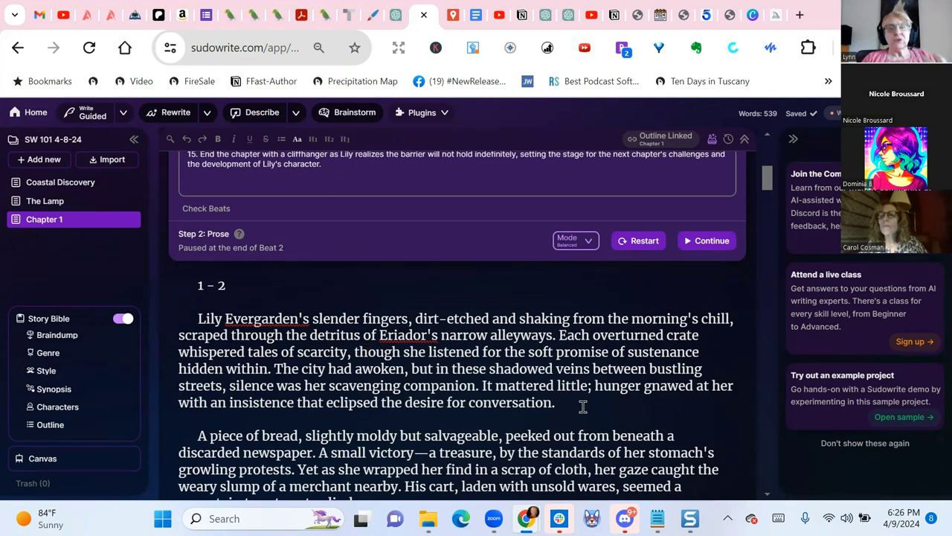
{"action": "scroll", "coordinate": [432, 324], "scroll_direction": "down", "scroll_amount": 1}
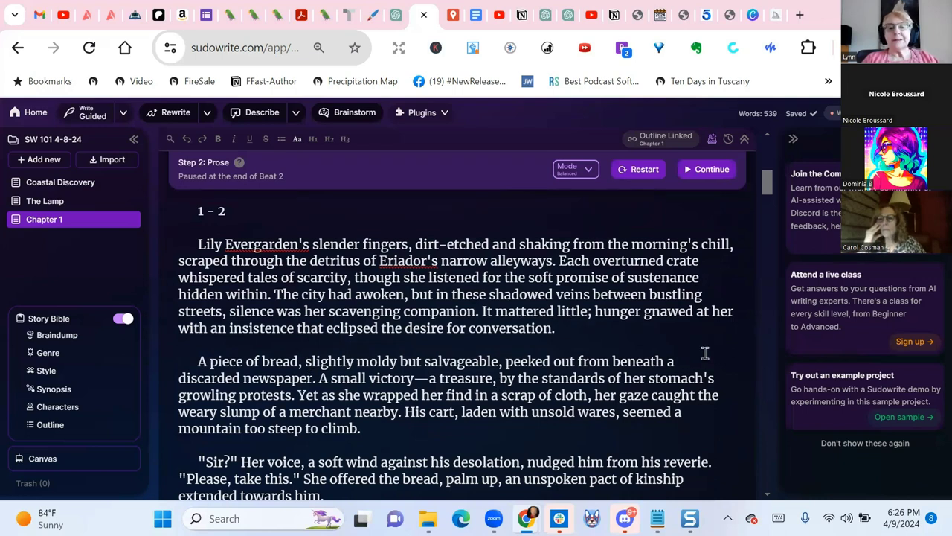
{"action": "scroll", "coordinate": [705, 353], "scroll_direction": "down", "scroll_amount": 1}
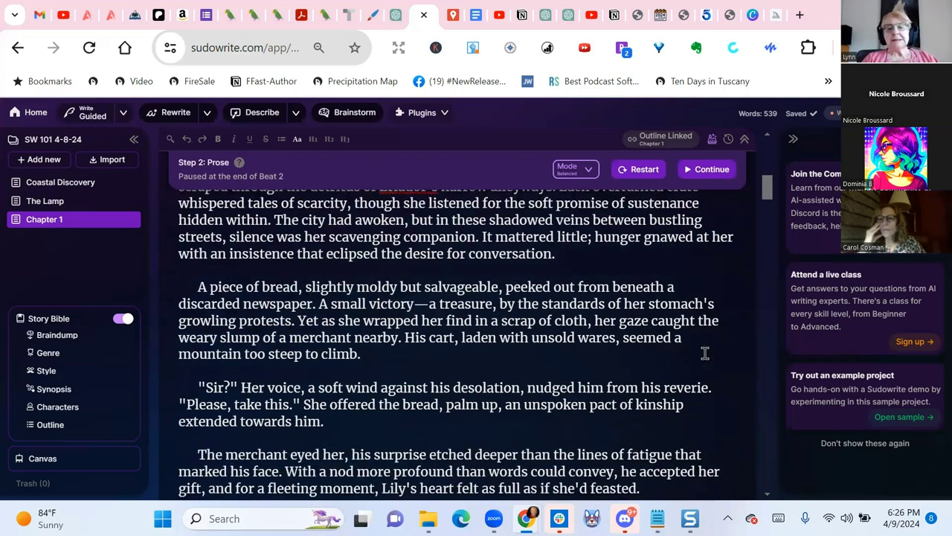
{"action": "scroll", "coordinate": [714, 328], "scroll_direction": "down", "scroll_amount": 1}
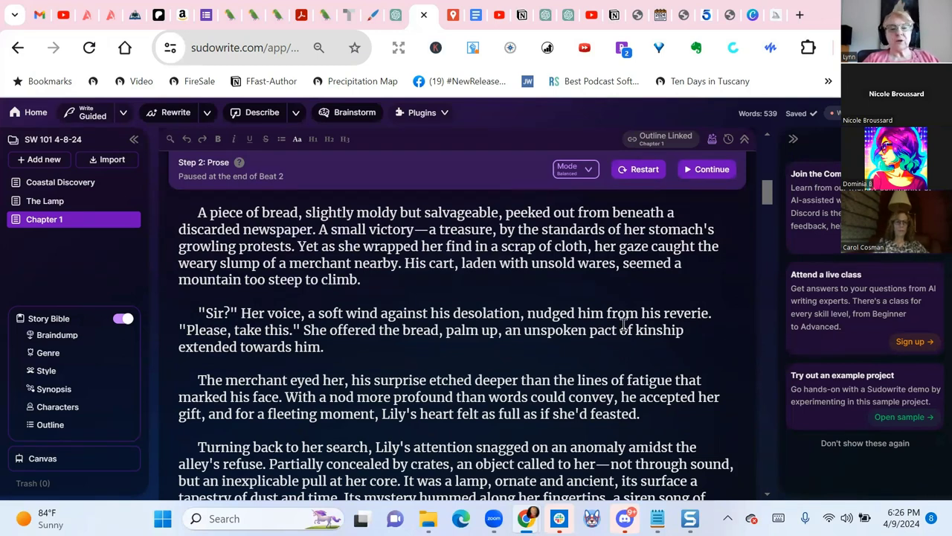
{"action": "scroll", "coordinate": [729, 338], "scroll_direction": "down", "scroll_amount": 1}
{"action": "scroll", "coordinate": [718, 334], "scroll_direction": "down", "scroll_amount": 1}
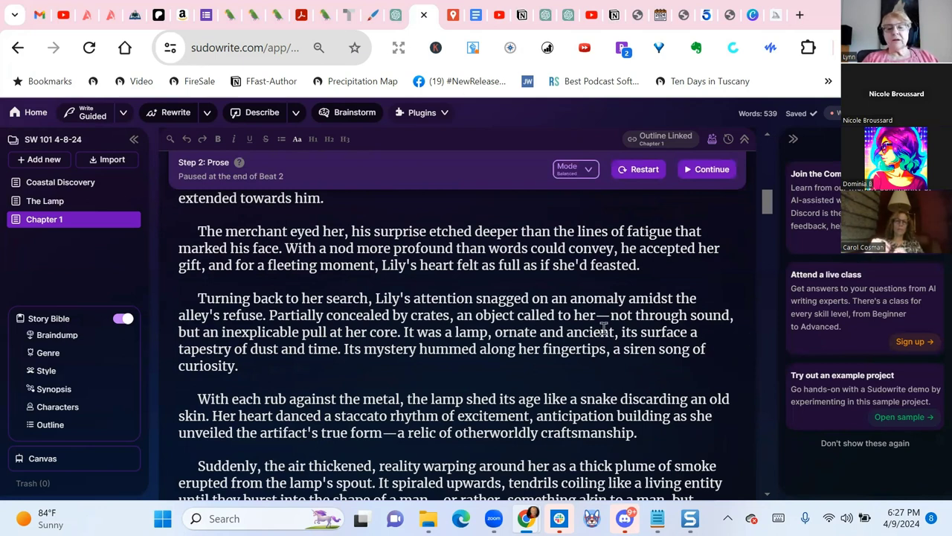
{"action": "scroll", "coordinate": [733, 333], "scroll_direction": "down", "scroll_amount": 1}
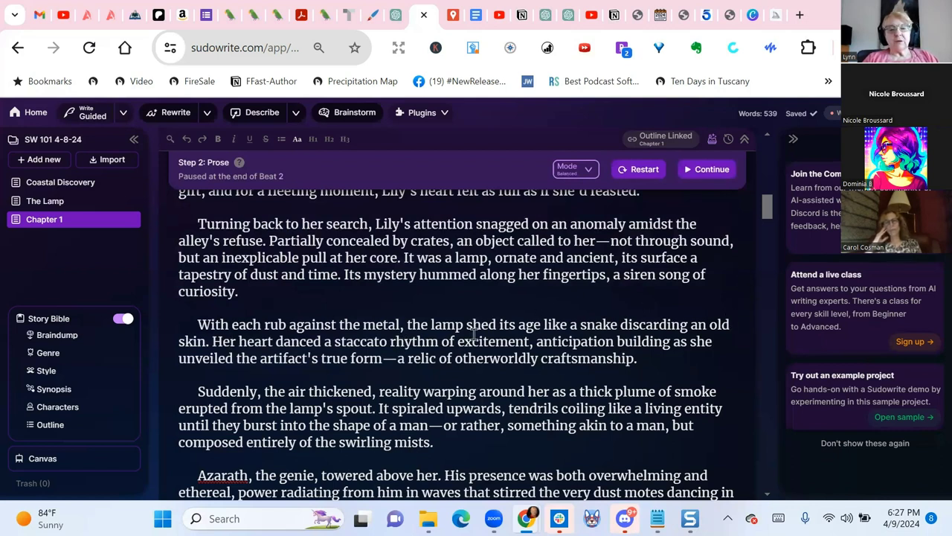
{"action": "scroll", "coordinate": [354, 244], "scroll_direction": "down", "scroll_amount": 2}
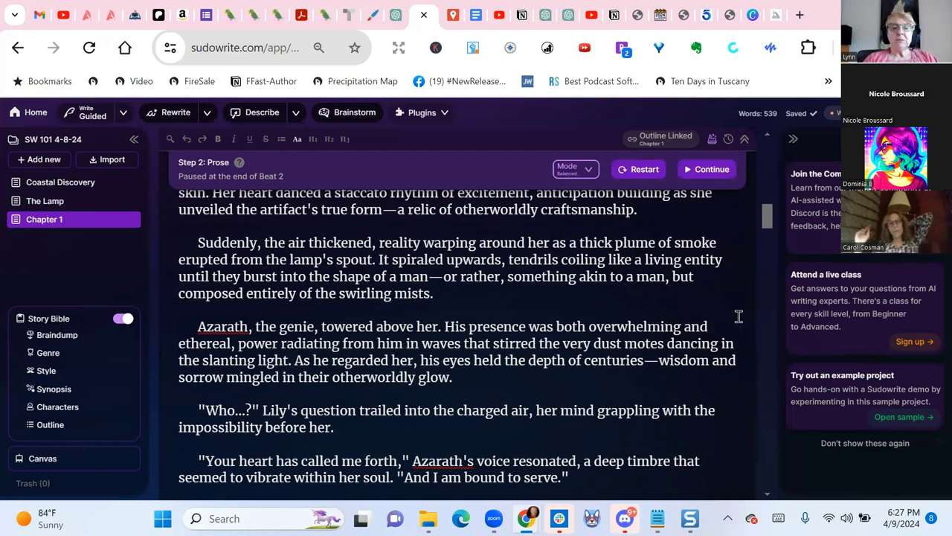
{"action": "scroll", "coordinate": [738, 317], "scroll_direction": "down", "scroll_amount": 1}
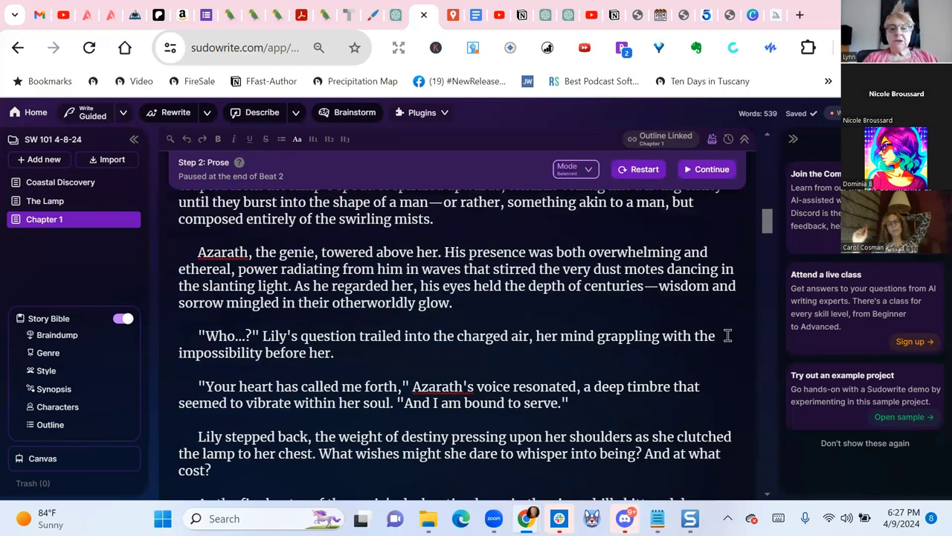
{"action": "scroll", "coordinate": [727, 335], "scroll_direction": "down", "scroll_amount": 1}
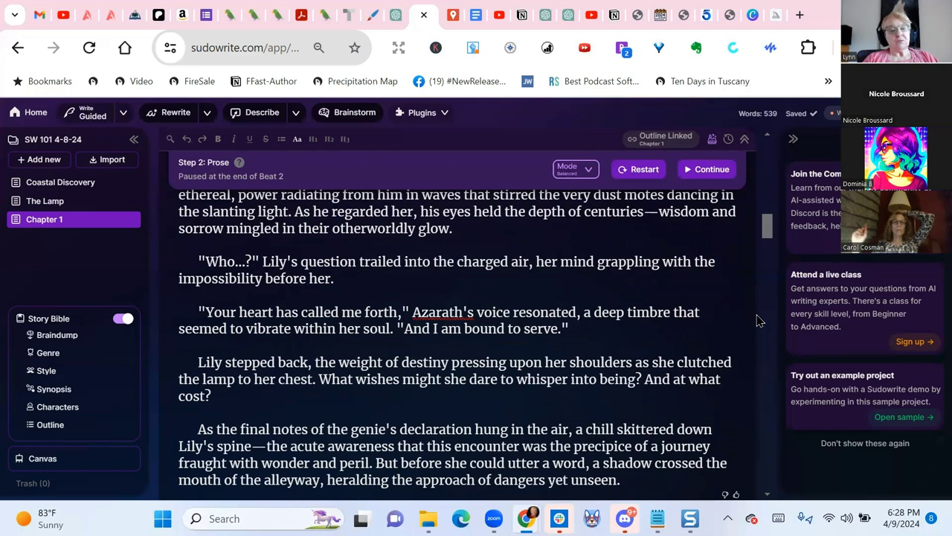
{"action": "scroll", "coordinate": [758, 320], "scroll_direction": "down", "scroll_amount": 1}
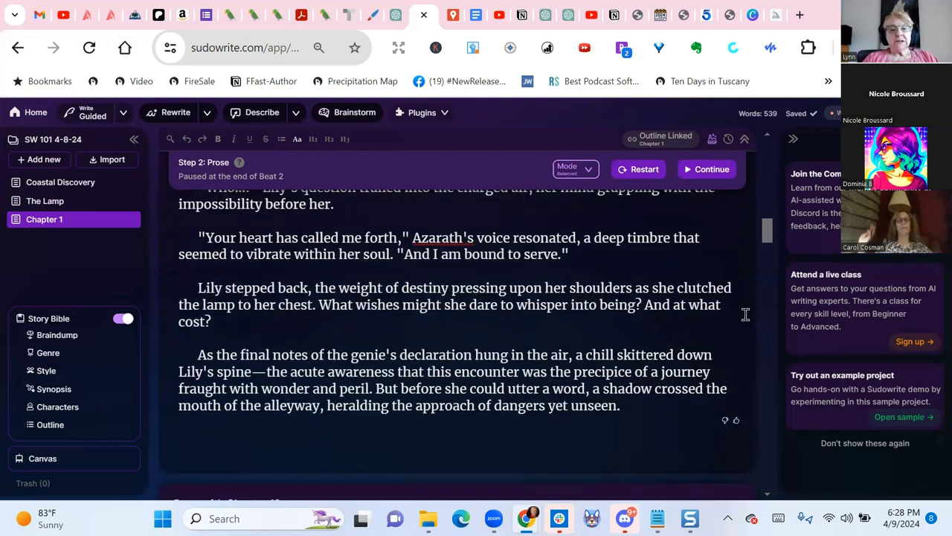
{"action": "scroll", "coordinate": [744, 313], "scroll_direction": "down", "scroll_amount": 1}
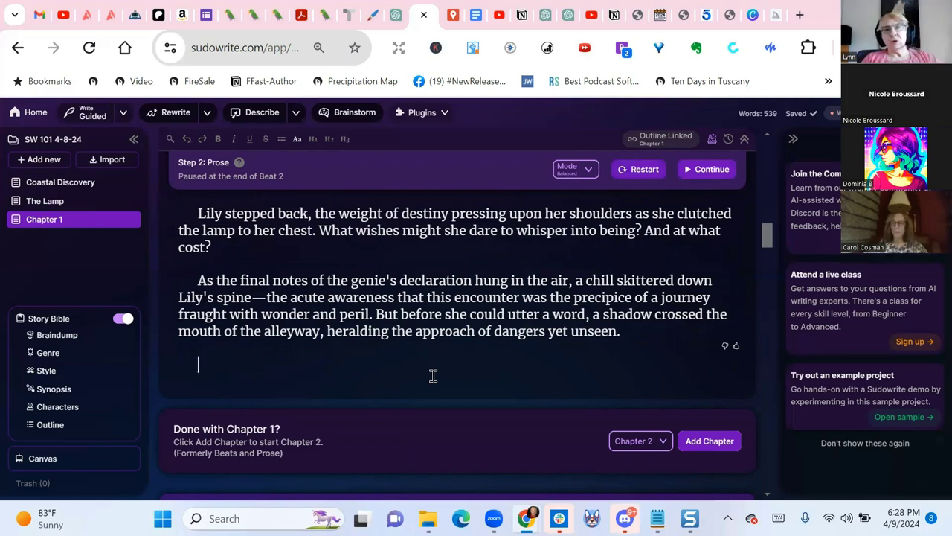
{"action": "scroll", "coordinate": [433, 376], "scroll_direction": "up", "scroll_amount": 2}
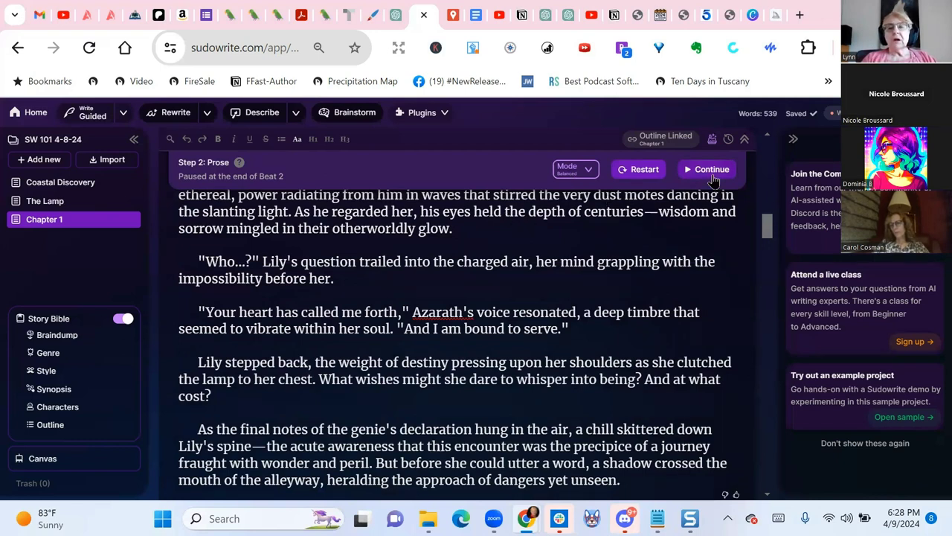
{"action": "scroll", "coordinate": [578, 278], "scroll_direction": "down", "scroll_amount": 2}
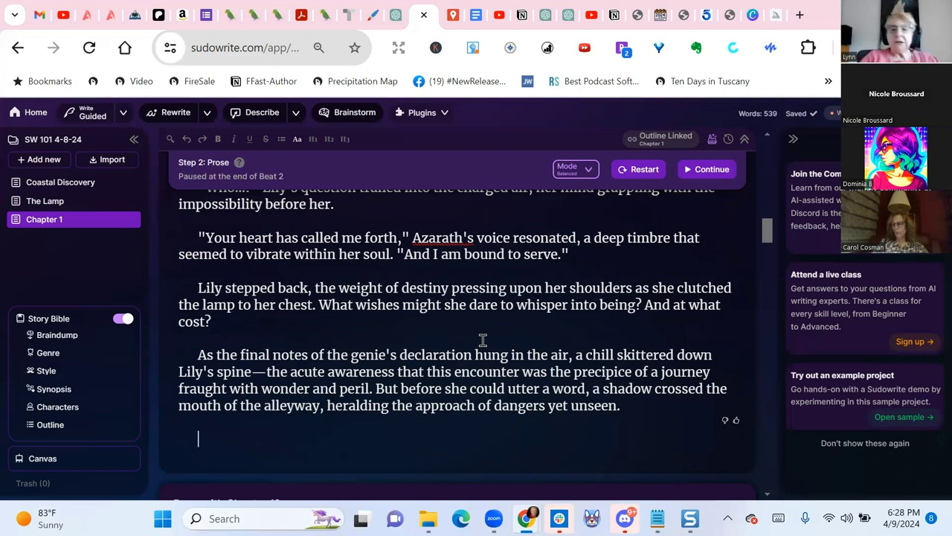
Resume writing Beats 3 and 4, pausing after Beat 4 at 993 words.
{"action": "left_click", "coordinate": [711, 169]}
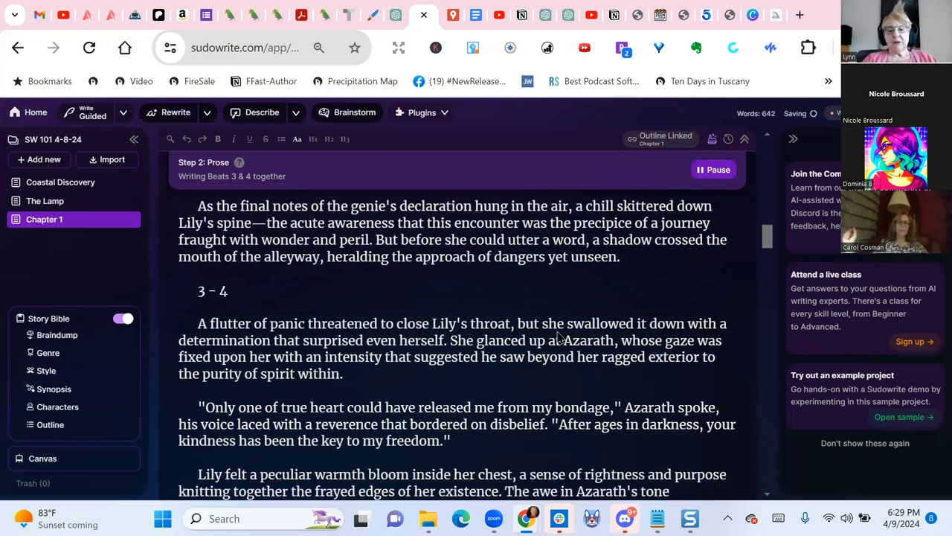
{"action": "scroll", "coordinate": [559, 322], "scroll_direction": "down", "scroll_amount": 1}
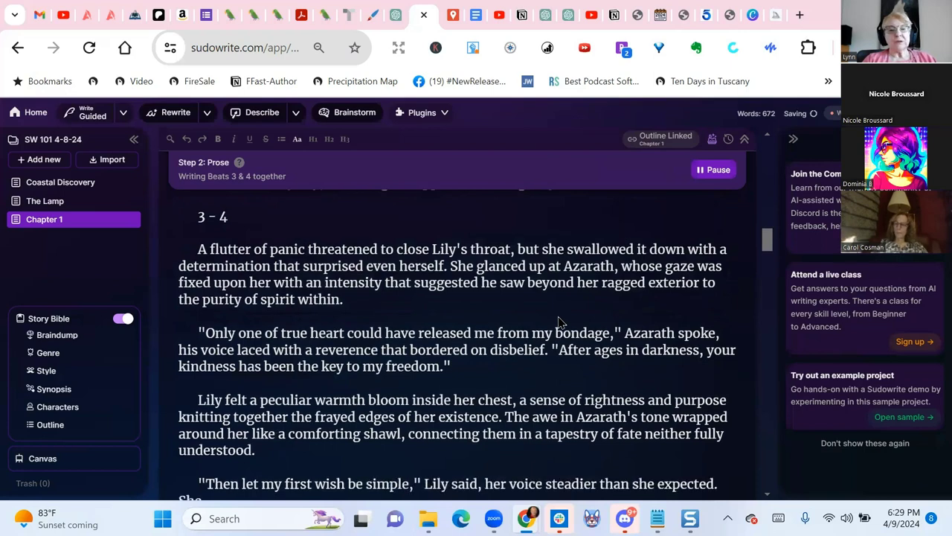
{"action": "scroll", "coordinate": [559, 322], "scroll_direction": "down", "scroll_amount": 2}
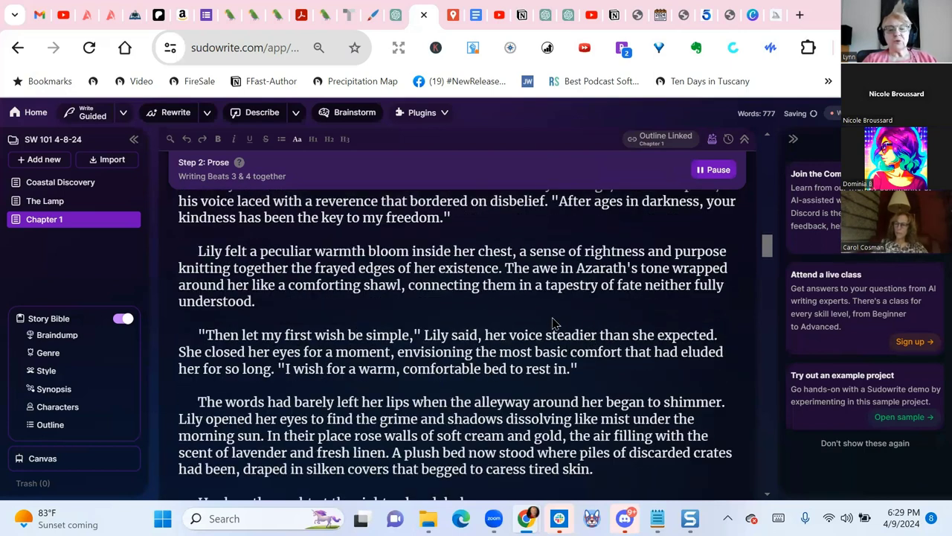
{"action": "left_click", "coordinate": [710, 171]}
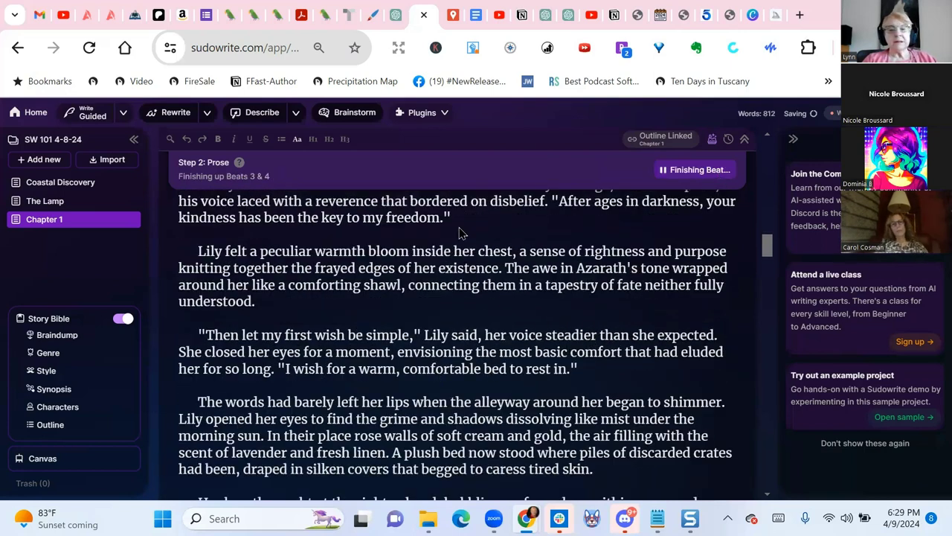
{"action": "scroll", "coordinate": [460, 233], "scroll_direction": "down", "scroll_amount": 2}
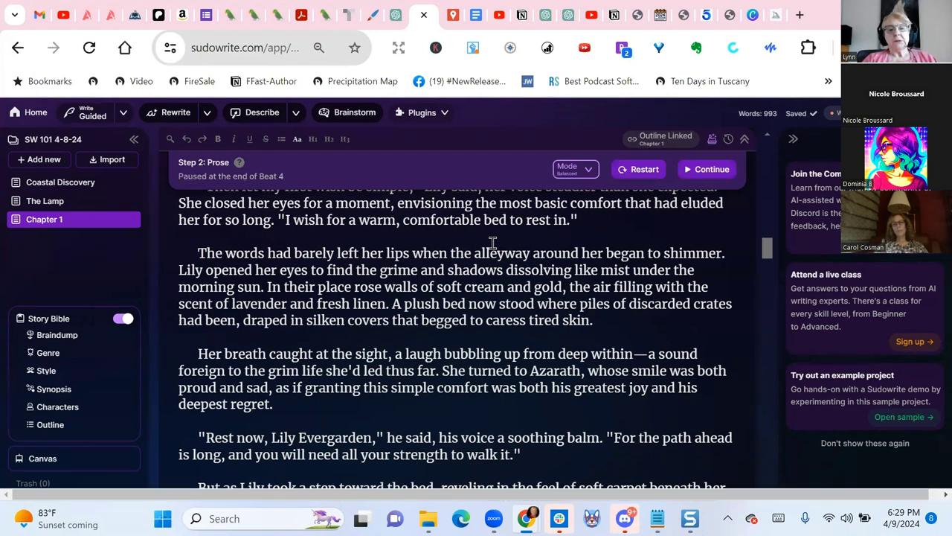
{"action": "scroll", "coordinate": [493, 243], "scroll_direction": "down", "scroll_amount": 1}
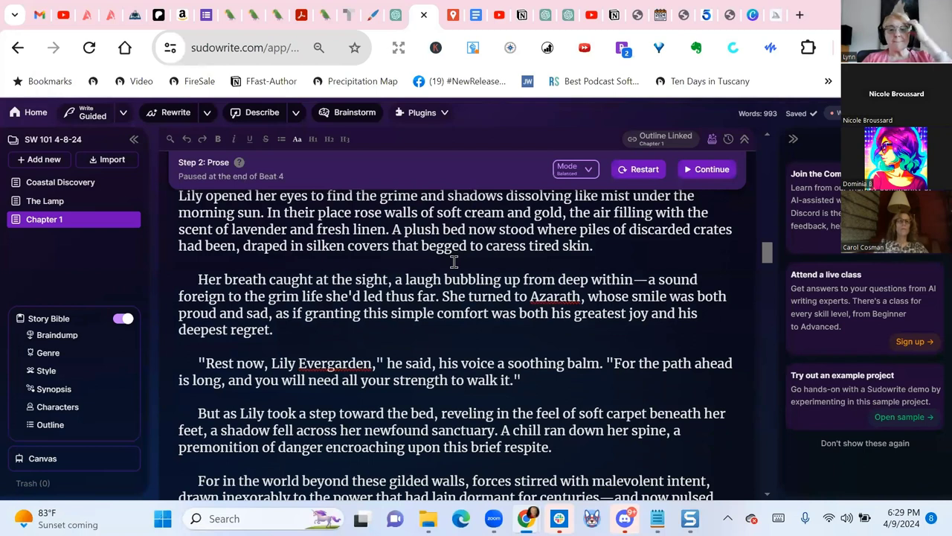
{"action": "scroll", "coordinate": [453, 261], "scroll_direction": "down", "scroll_amount": 2}
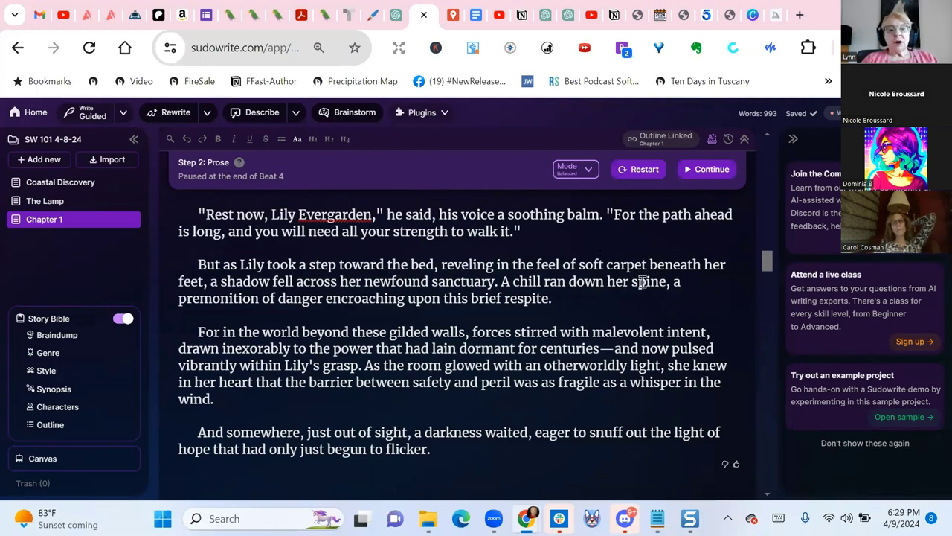
{"action": "scroll", "coordinate": [643, 281], "scroll_direction": "down", "scroll_amount": 1}
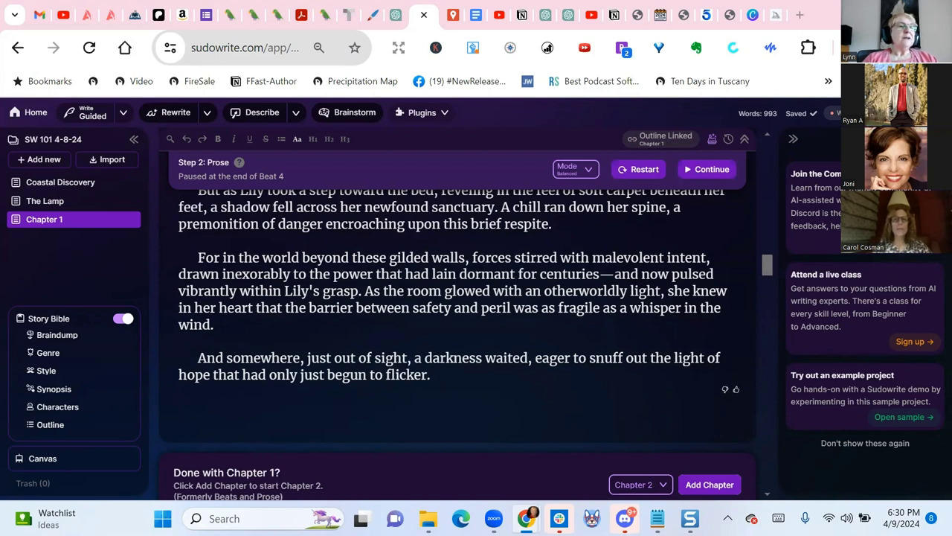
Change the chapter queued next to Add Chapter from Chapter 2 to Chapter 1.
{"action": "scroll", "coordinate": [385, 277], "scroll_direction": "down", "scroll_amount": 2}
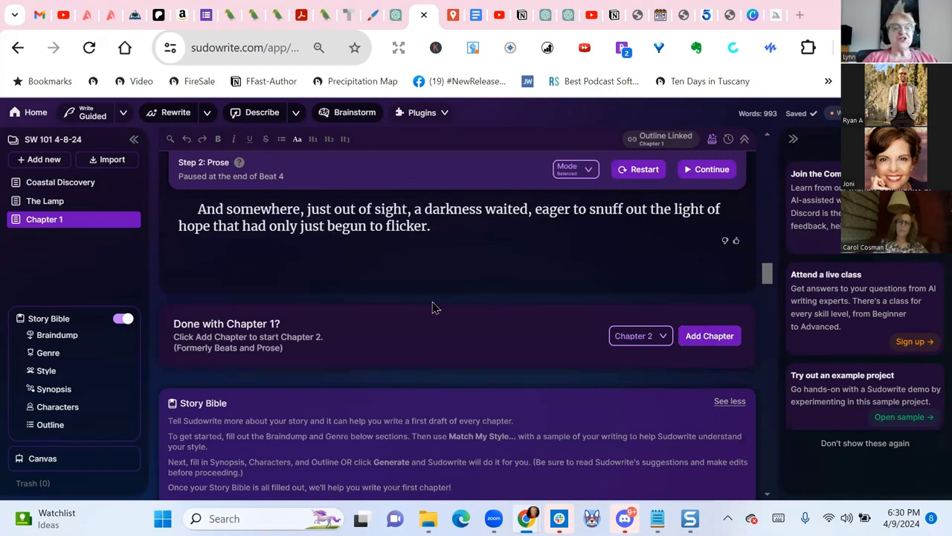
{"action": "left_click", "coordinate": [665, 341]}
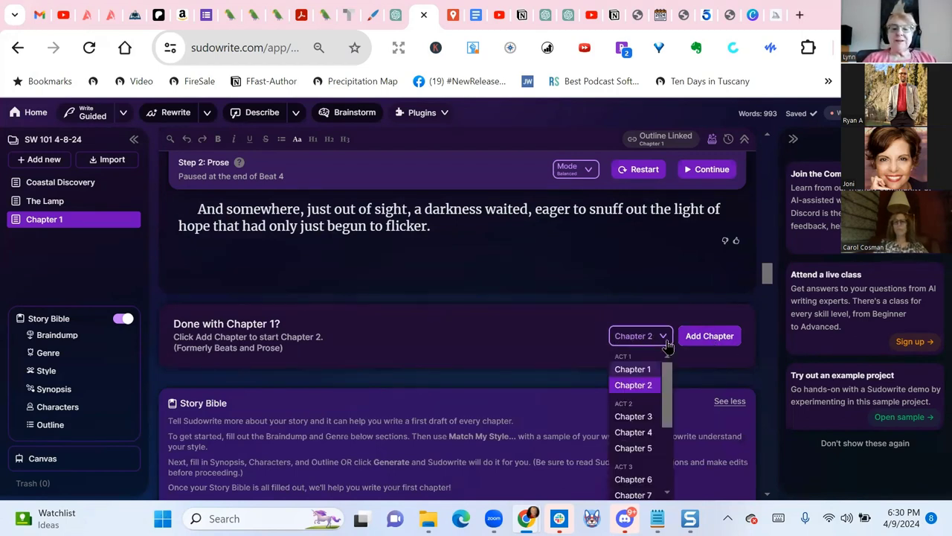
{"action": "left_click", "coordinate": [630, 369]}
{"action": "scroll", "coordinate": [475, 336], "scroll_direction": "up", "scroll_amount": 20}
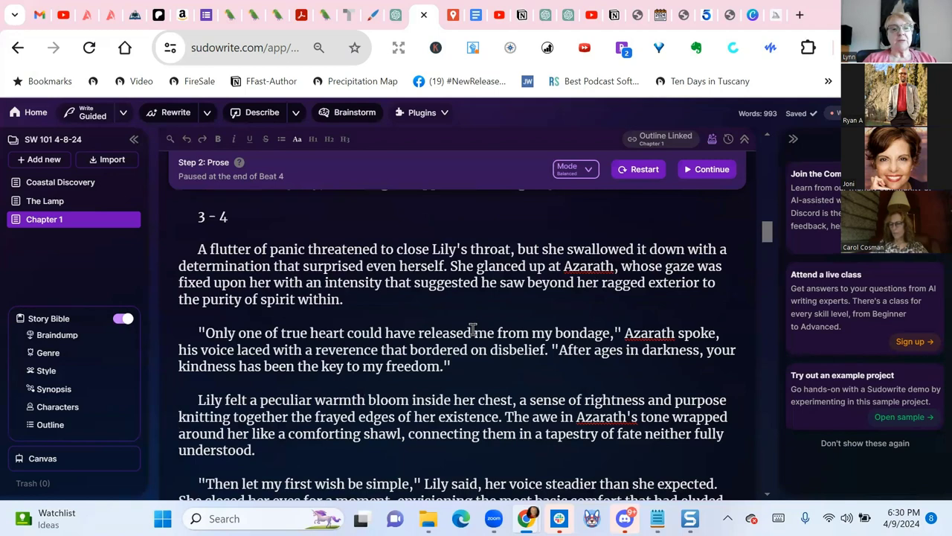
{"action": "scroll", "coordinate": [473, 330], "scroll_direction": "up", "scroll_amount": 10}
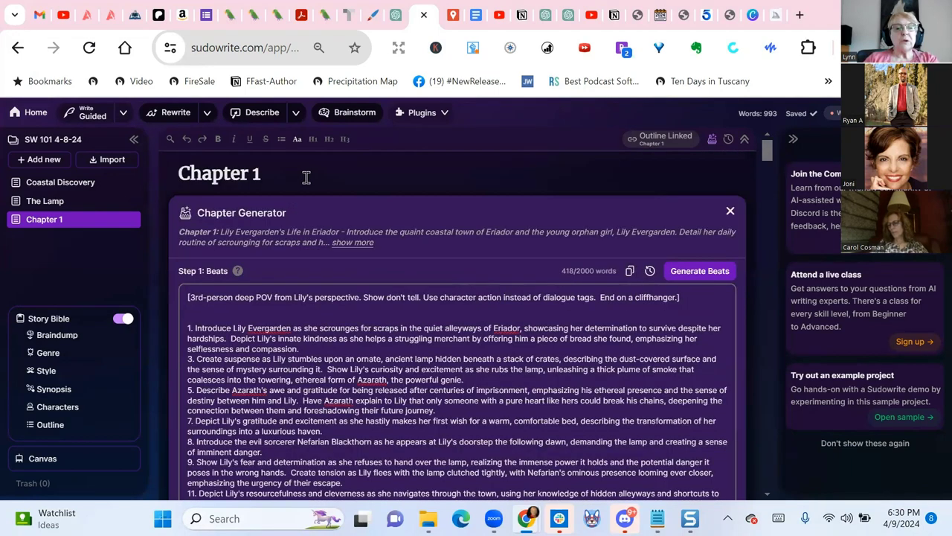
{"action": "scroll", "coordinate": [519, 212], "scroll_direction": "down", "scroll_amount": 15}
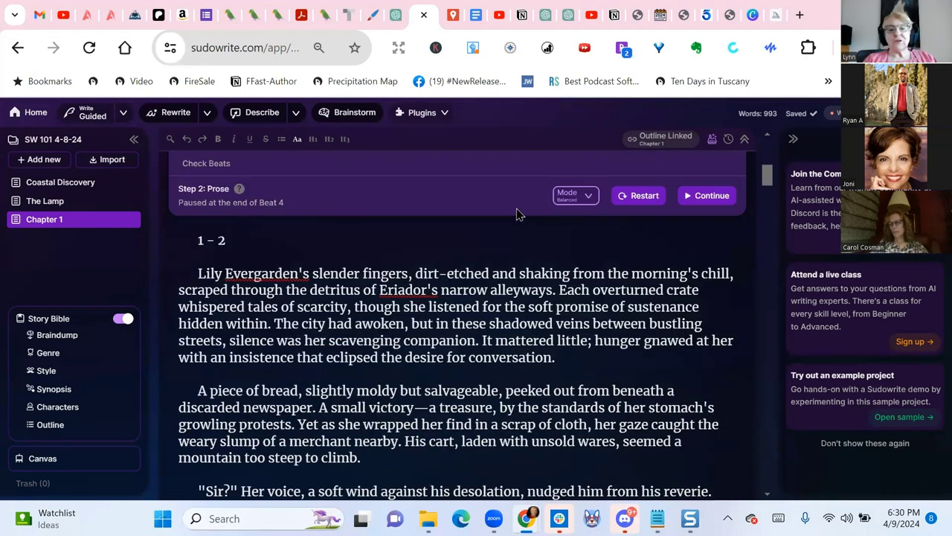
{"action": "scroll", "coordinate": [516, 207], "scroll_direction": "down", "scroll_amount": 20}
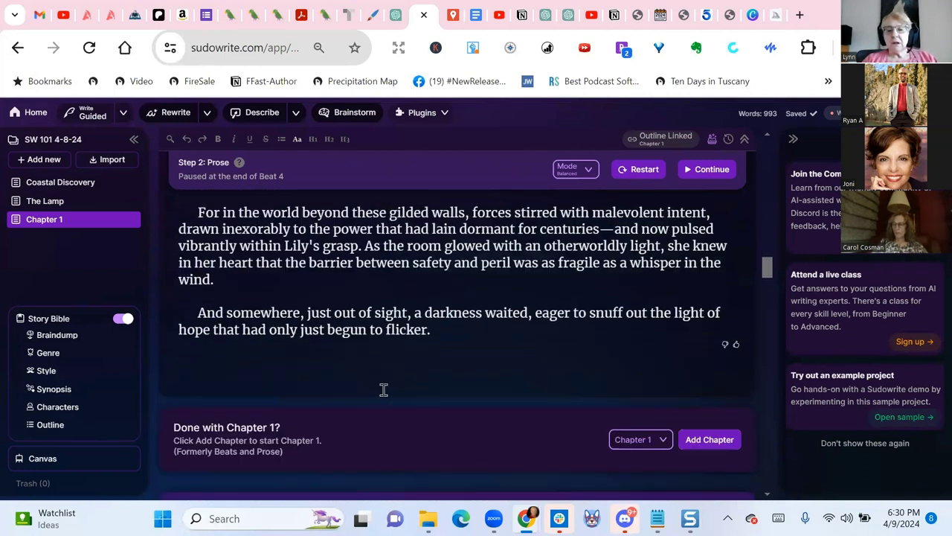
Add a fresh Chapter 1, keeping 'Chapter 1 -- Balanced', and set its prose model to Claude 3 Sonnet.
{"action": "left_click", "coordinate": [714, 443]}
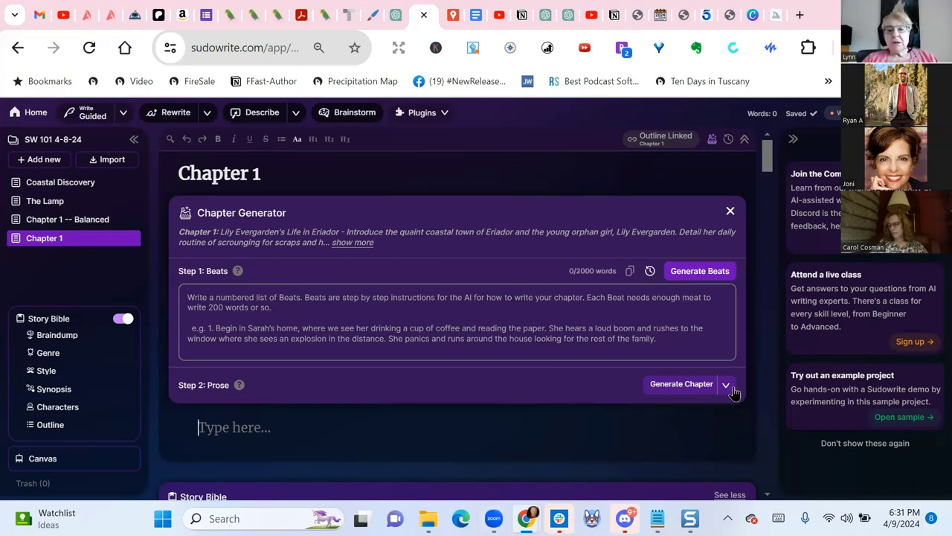
{"action": "left_click", "coordinate": [727, 384]}
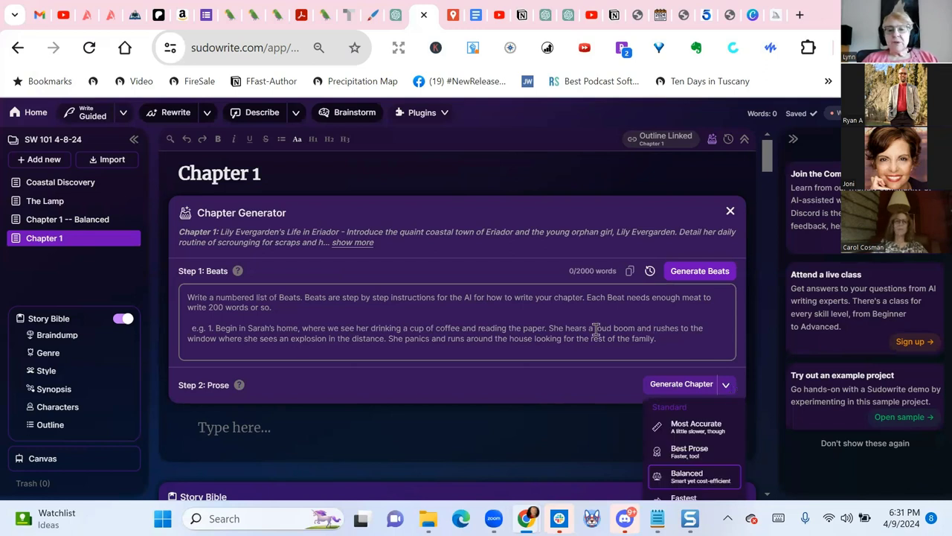
{"action": "scroll", "coordinate": [595, 329], "scroll_direction": "down", "scroll_amount": 2}
{"action": "scroll", "coordinate": [595, 330], "scroll_direction": "down", "scroll_amount": 1}
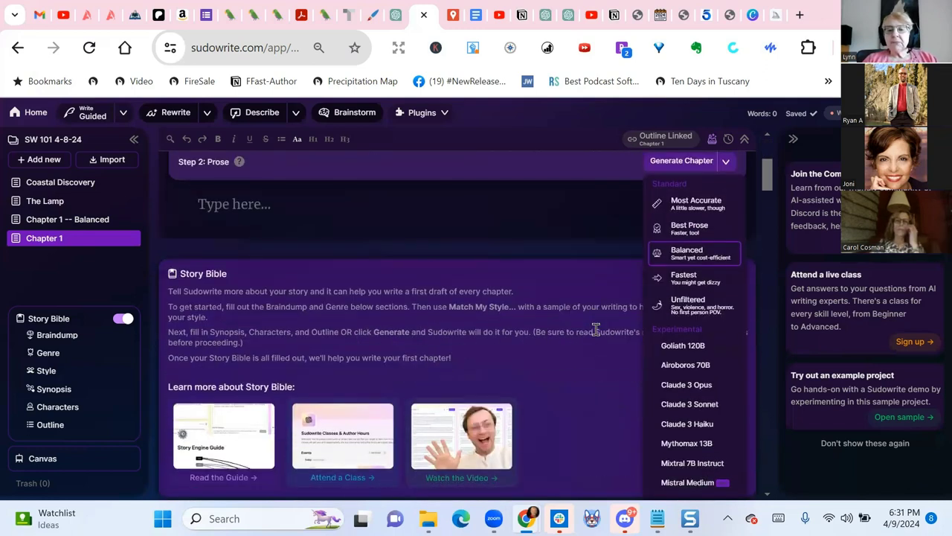
{"action": "left_click", "coordinate": [707, 411]}
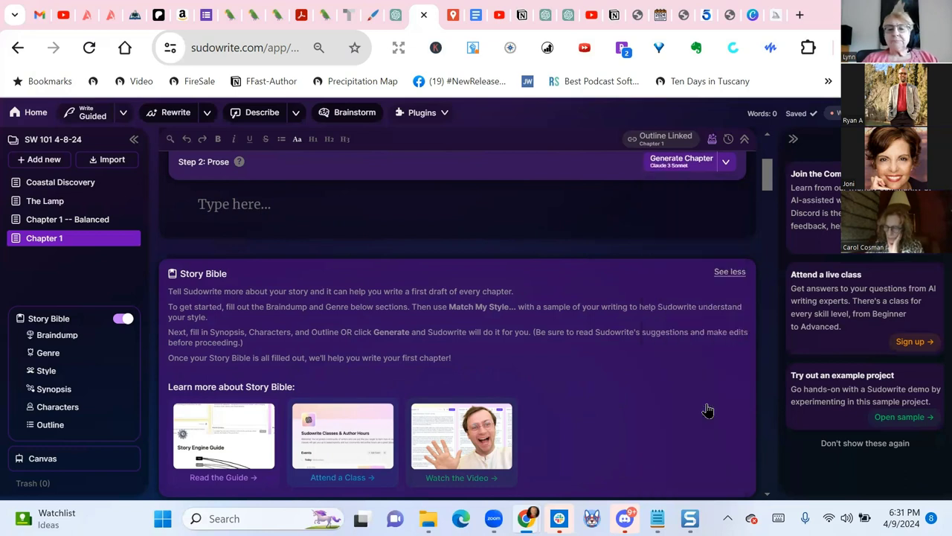
{"action": "scroll", "coordinate": [525, 209], "scroll_direction": "up", "scroll_amount": 2}
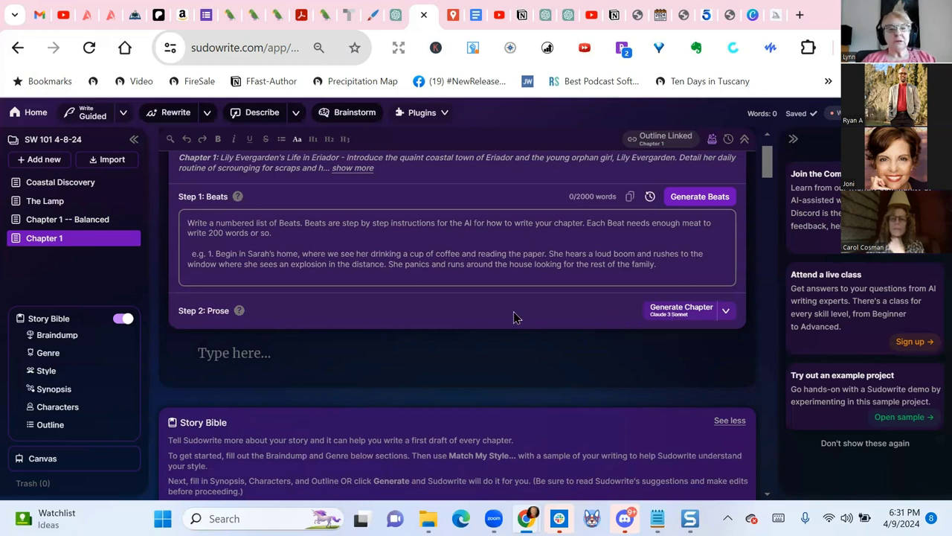
{"action": "scroll", "coordinate": [513, 311], "scroll_direction": "down", "scroll_amount": 1}
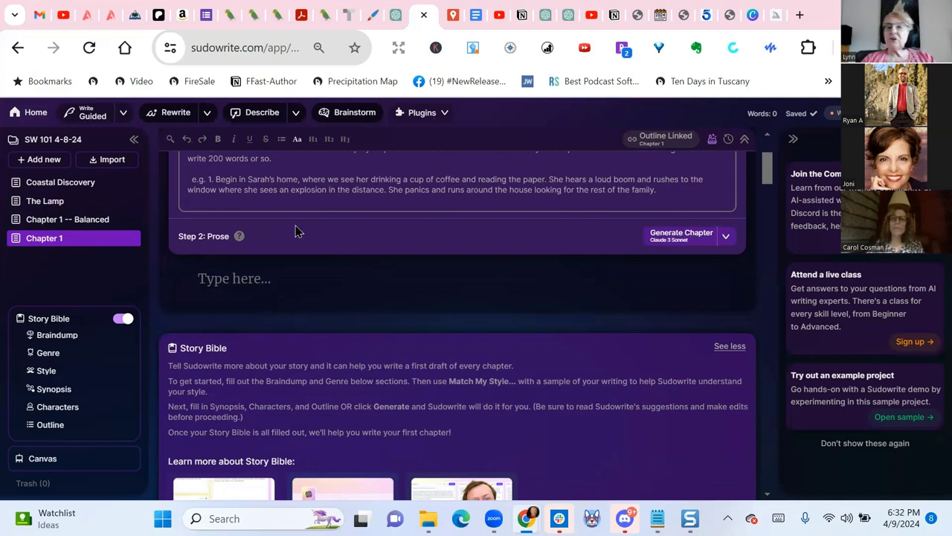
Paste the 418-word beat list from 'Chapter 1 -- Balanced' into the new Chapter 1's Beats.
{"action": "scroll", "coordinate": [295, 231], "scroll_direction": "up", "scroll_amount": 2}
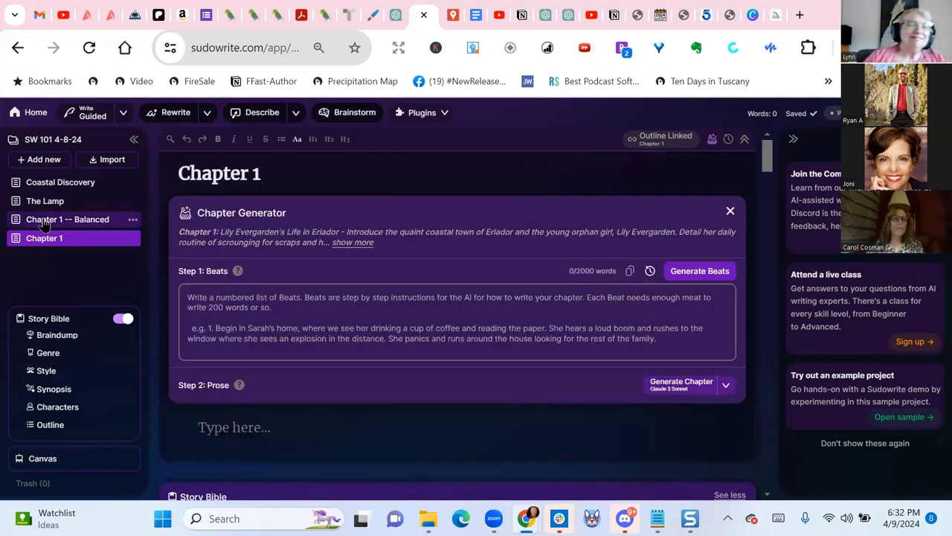
{"action": "left_click", "coordinate": [86, 225]}
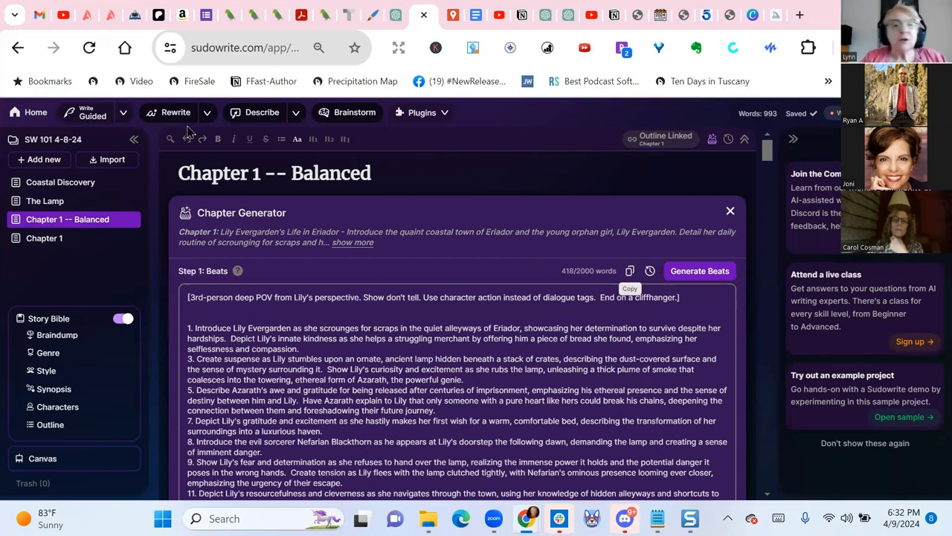
{"action": "left_click", "coordinate": [40, 248]}
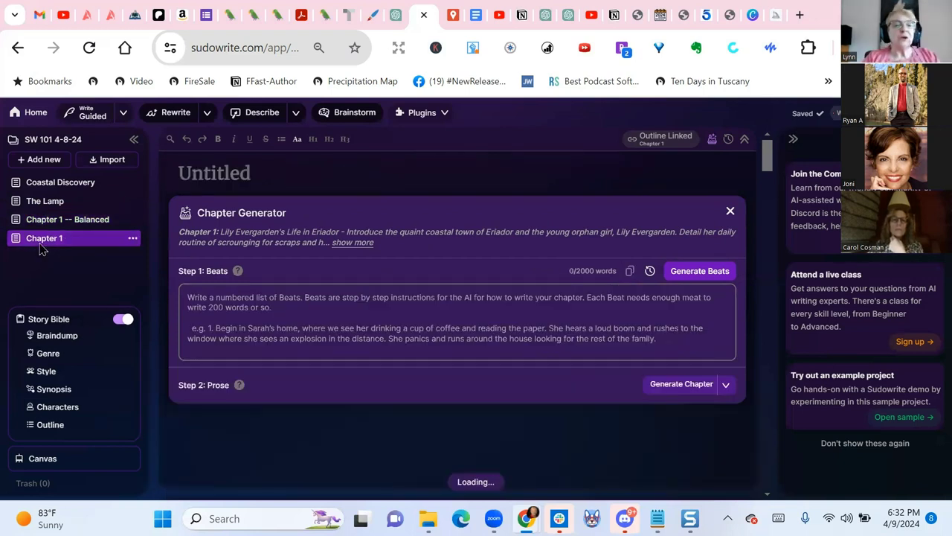
{"action": "left_click", "coordinate": [185, 294]}
{"action": "key", "text": "ctrl+v"}
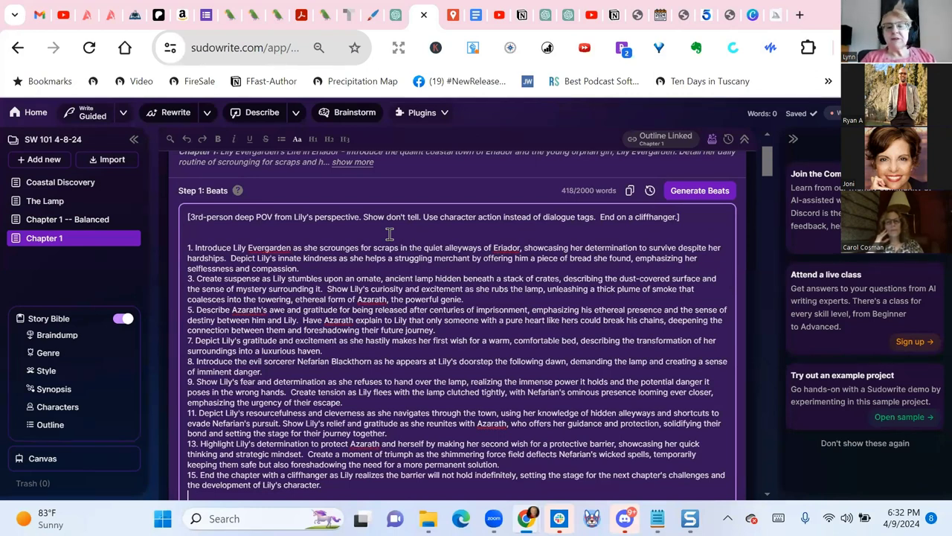
{"action": "scroll", "coordinate": [390, 234], "scroll_direction": "down", "scroll_amount": 3}
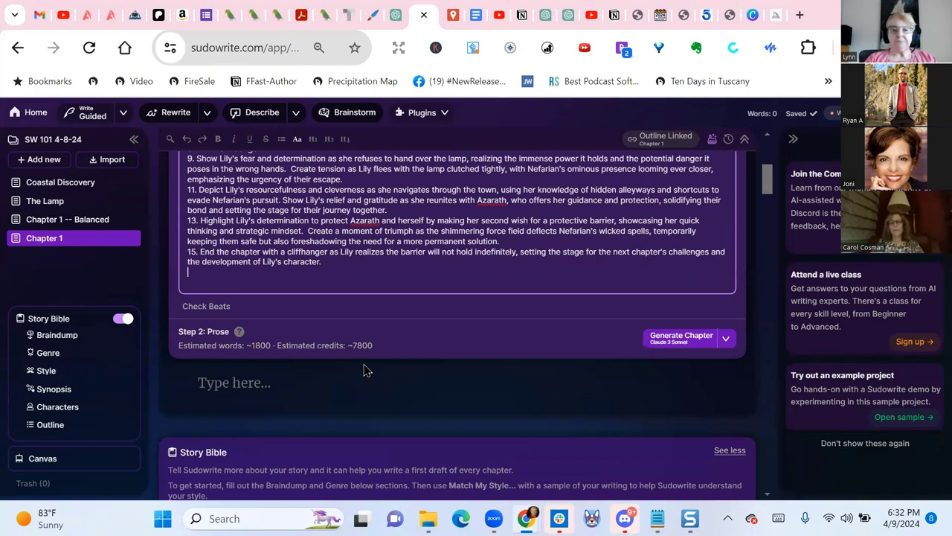
{"action": "left_click", "coordinate": [726, 340]}
{"action": "scroll", "coordinate": [708, 402], "scroll_direction": "down", "scroll_amount": 2}
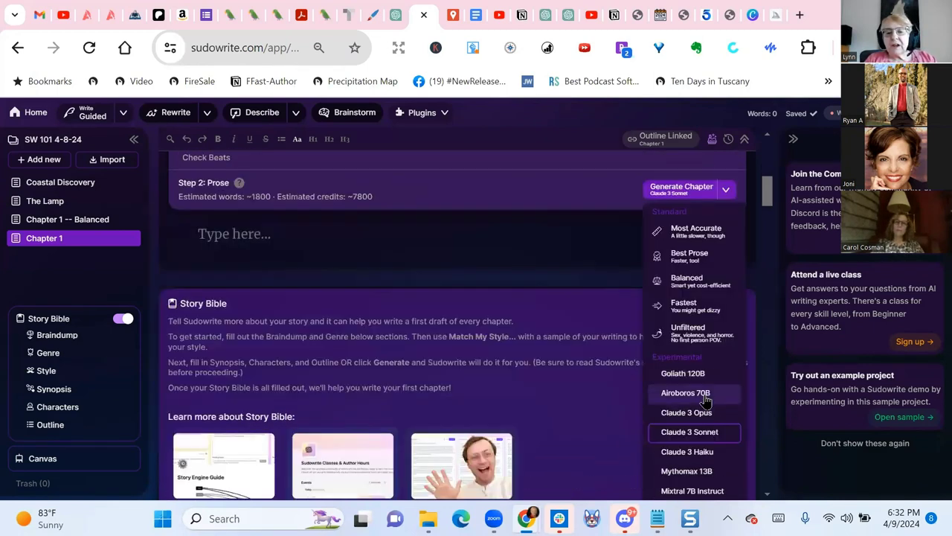
{"action": "left_click", "coordinate": [698, 414]}
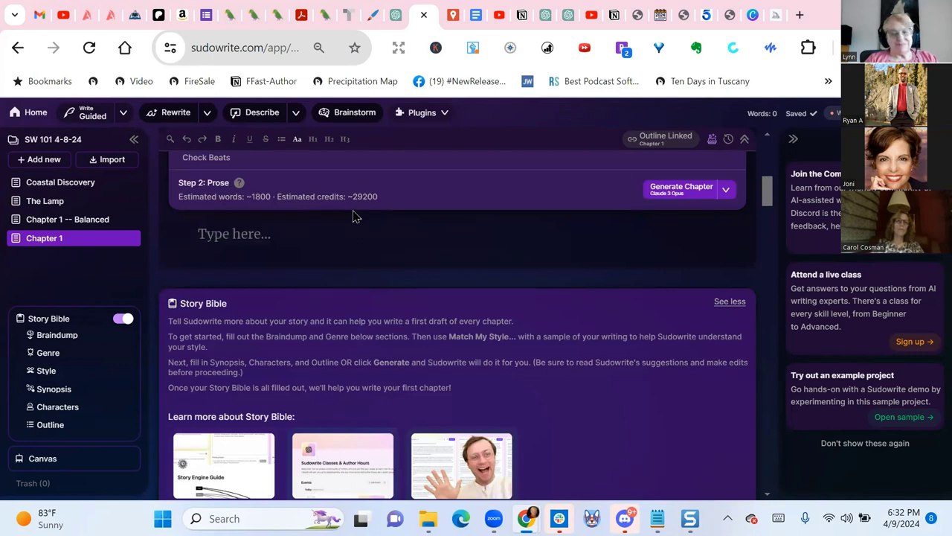
{"action": "left_click", "coordinate": [725, 193]}
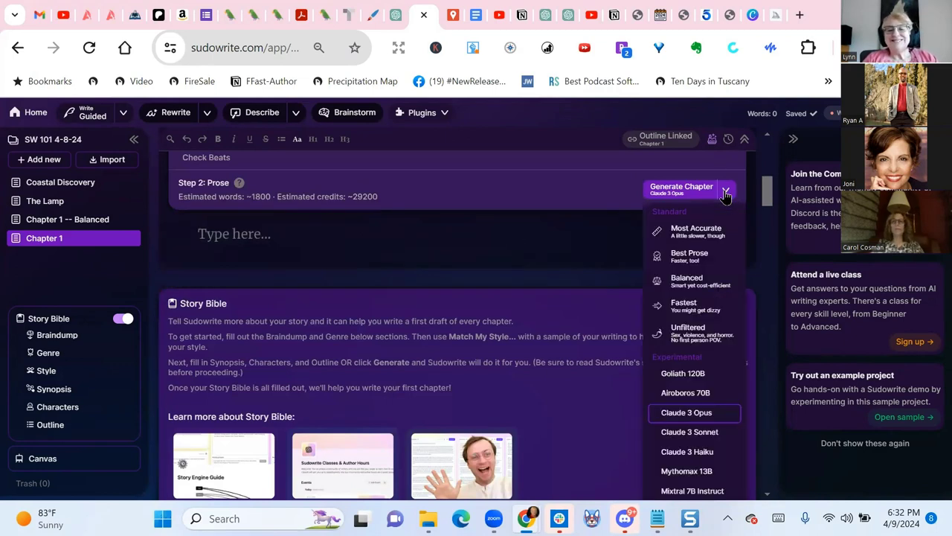
{"action": "left_click", "coordinate": [690, 432]}
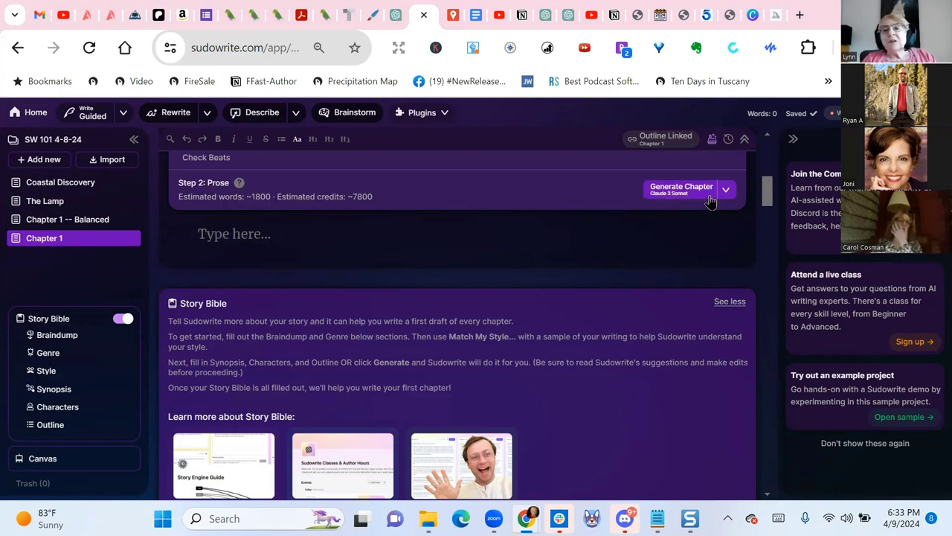
Generate Claude 3 Sonnet prose for Beats 1 and 2, following it to the 366-word pause.
{"action": "left_click", "coordinate": [672, 191]}
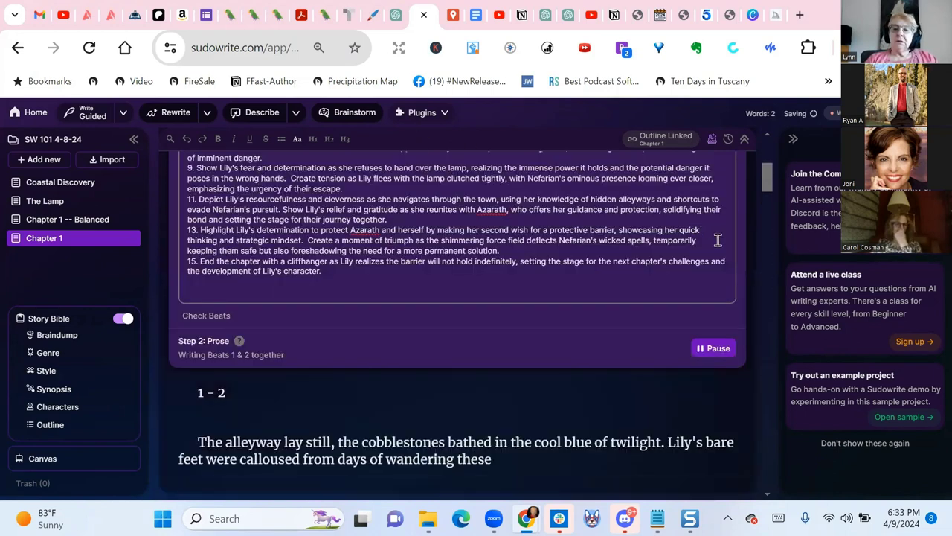
{"action": "scroll", "coordinate": [601, 223], "scroll_direction": "up", "scroll_amount": 2}
{"action": "scroll", "coordinate": [601, 274], "scroll_direction": "down", "scroll_amount": 2}
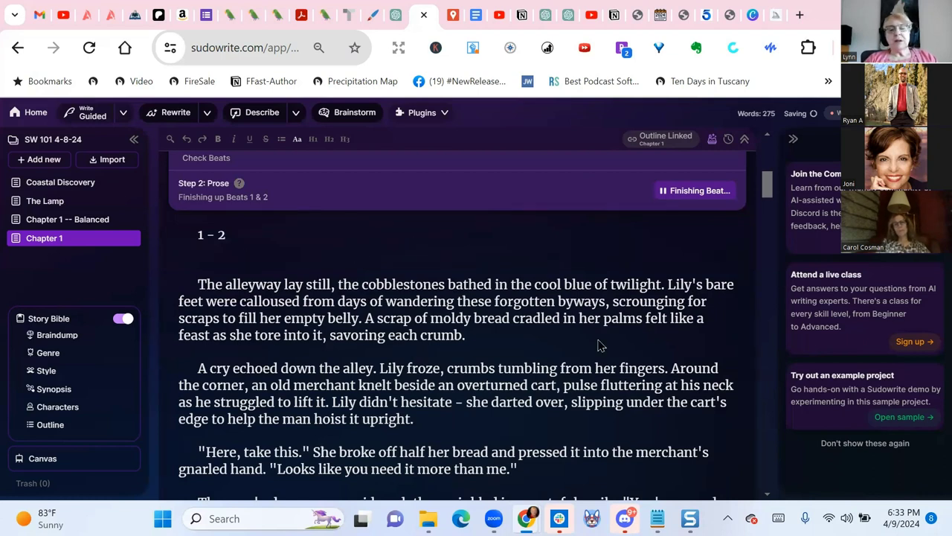
{"action": "scroll", "coordinate": [749, 327], "scroll_direction": "down", "scroll_amount": 1}
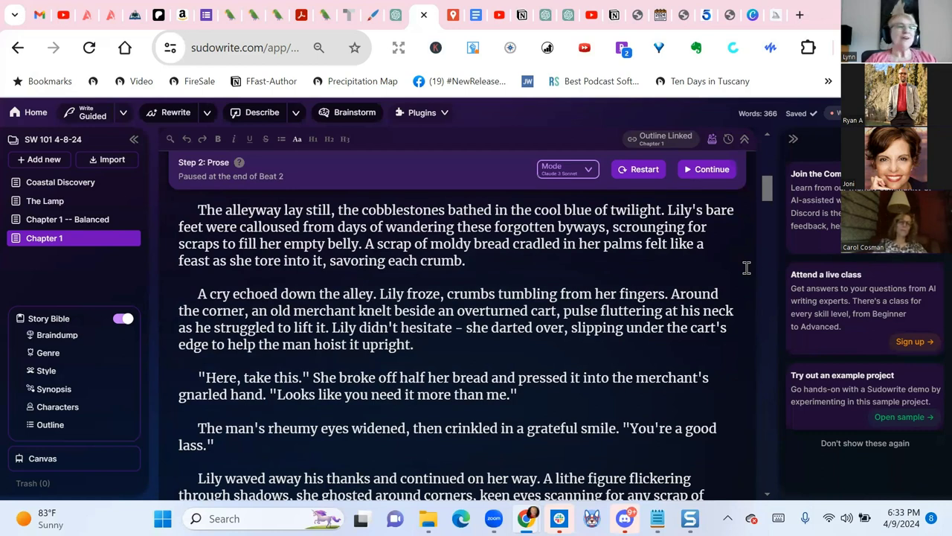
{"action": "scroll", "coordinate": [746, 267], "scroll_direction": "down", "scroll_amount": 2}
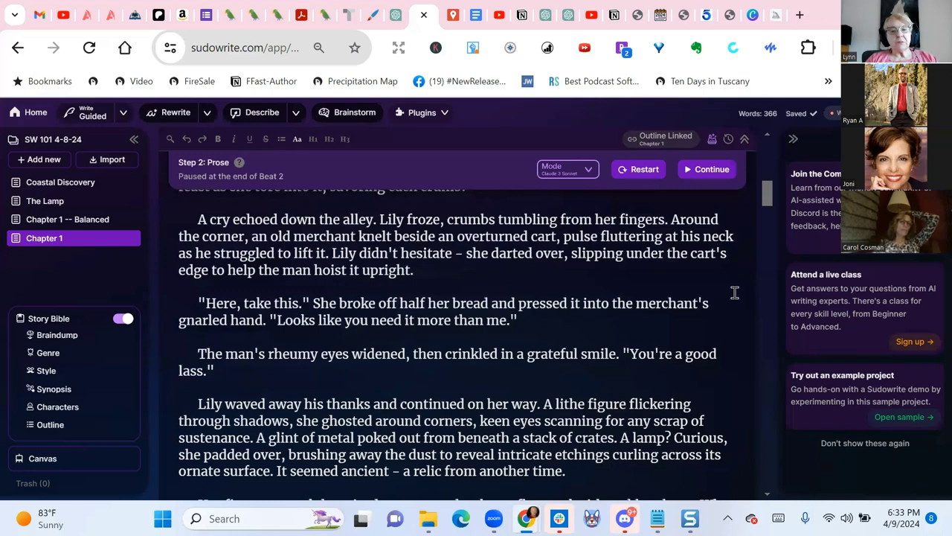
{"action": "scroll", "coordinate": [734, 293], "scroll_direction": "down", "scroll_amount": 1}
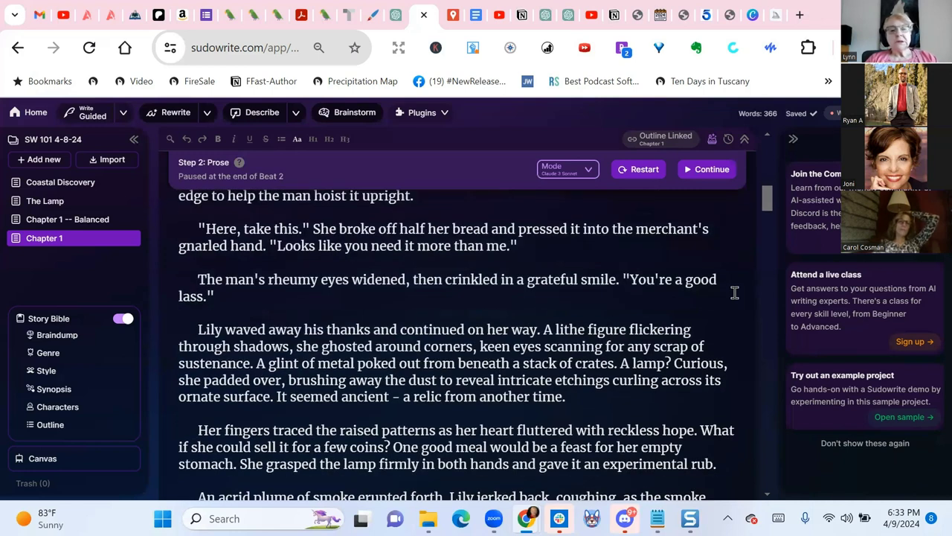
{"action": "scroll", "coordinate": [734, 293], "scroll_direction": "down", "scroll_amount": 1}
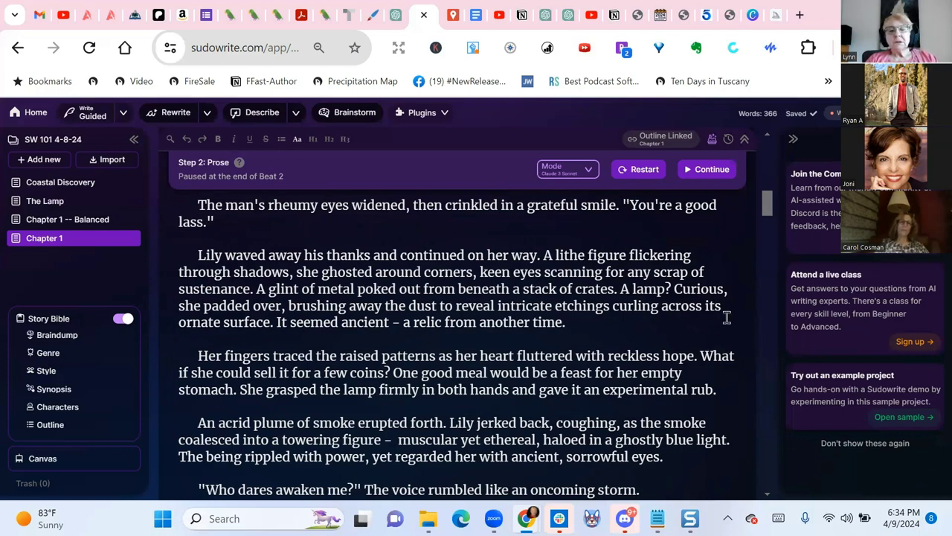
{"action": "scroll", "coordinate": [727, 317], "scroll_direction": "down", "scroll_amount": 1}
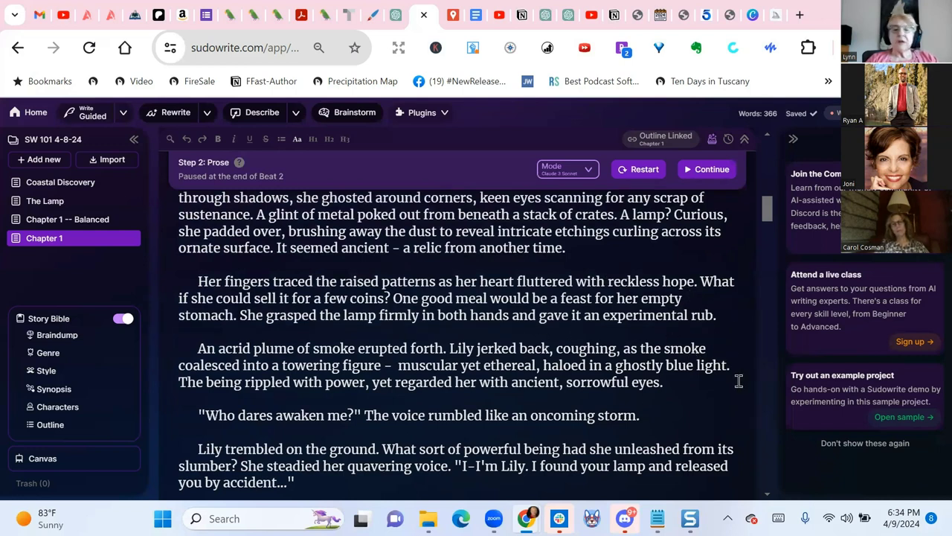
{"action": "scroll", "coordinate": [738, 380], "scroll_direction": "down", "scroll_amount": 1}
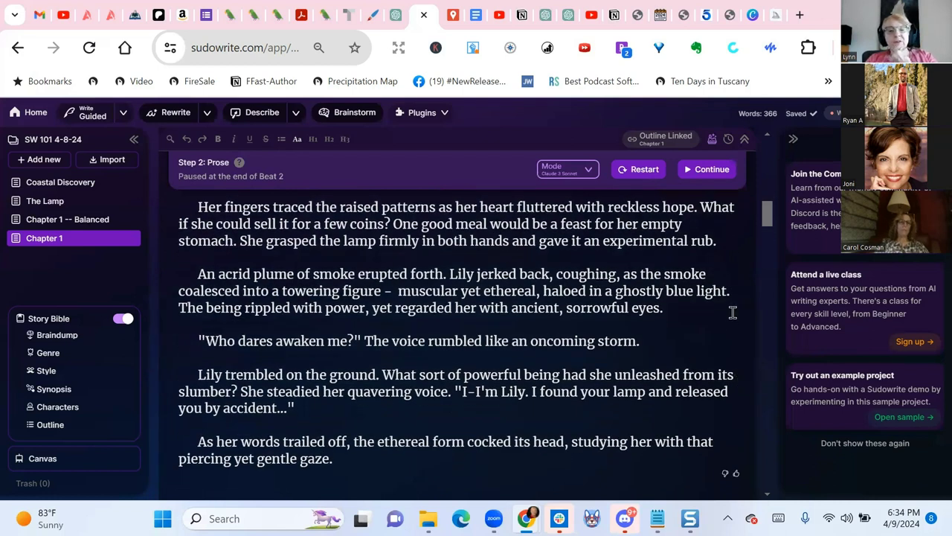
{"action": "scroll", "coordinate": [733, 313], "scroll_direction": "down", "scroll_amount": 1}
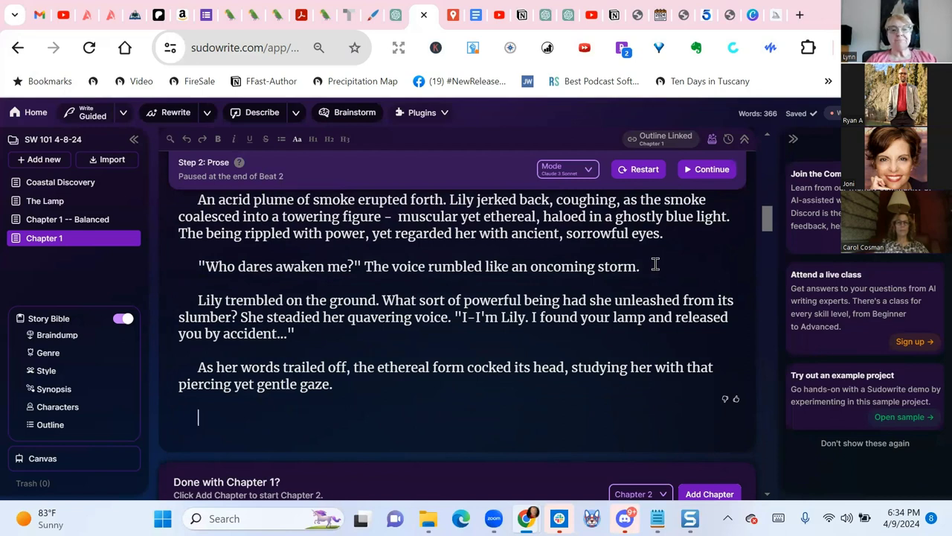
{"action": "scroll", "coordinate": [686, 264], "scroll_direction": "down", "scroll_amount": 1}
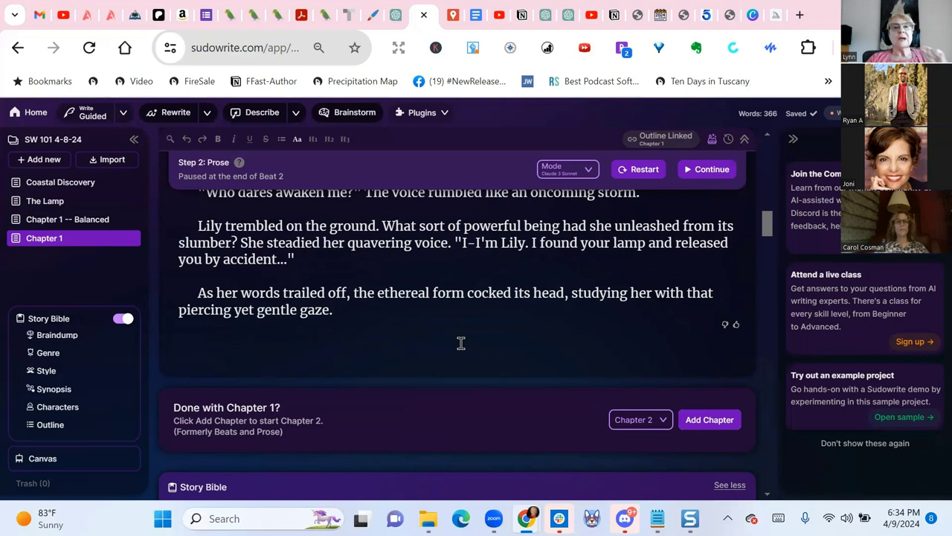
{"action": "left_click", "coordinate": [61, 411]}
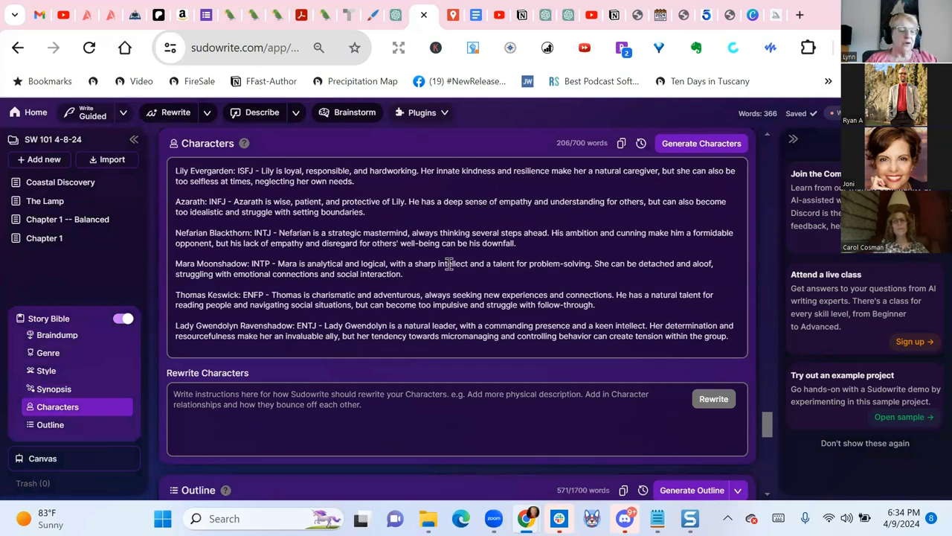
{"action": "left_click", "coordinate": [45, 239]}
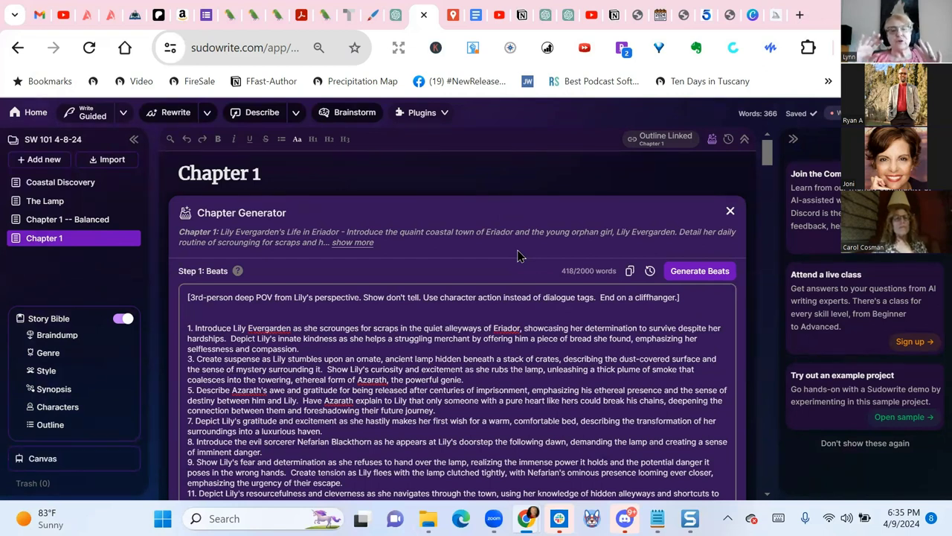
{"action": "scroll", "coordinate": [518, 256], "scroll_direction": "down", "scroll_amount": 3}
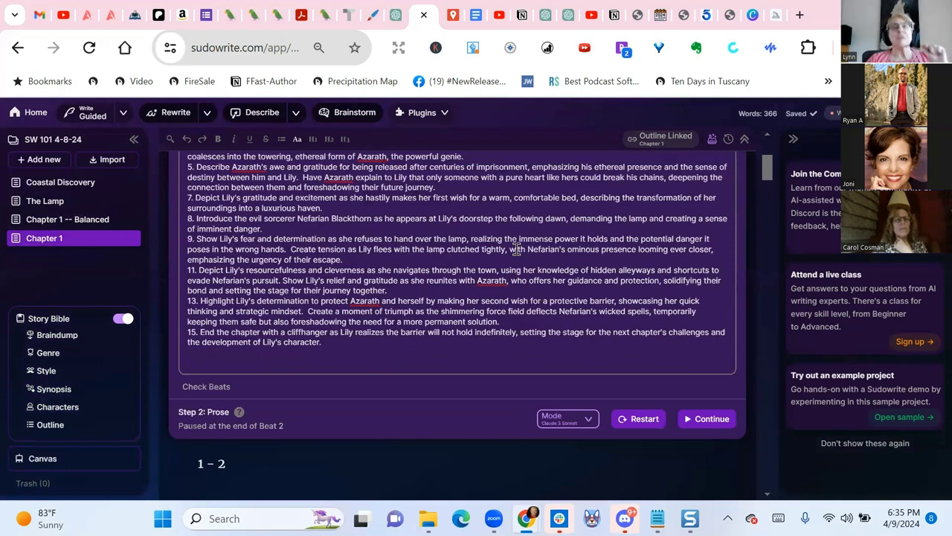
{"action": "scroll", "coordinate": [488, 260], "scroll_direction": "down", "scroll_amount": 3}
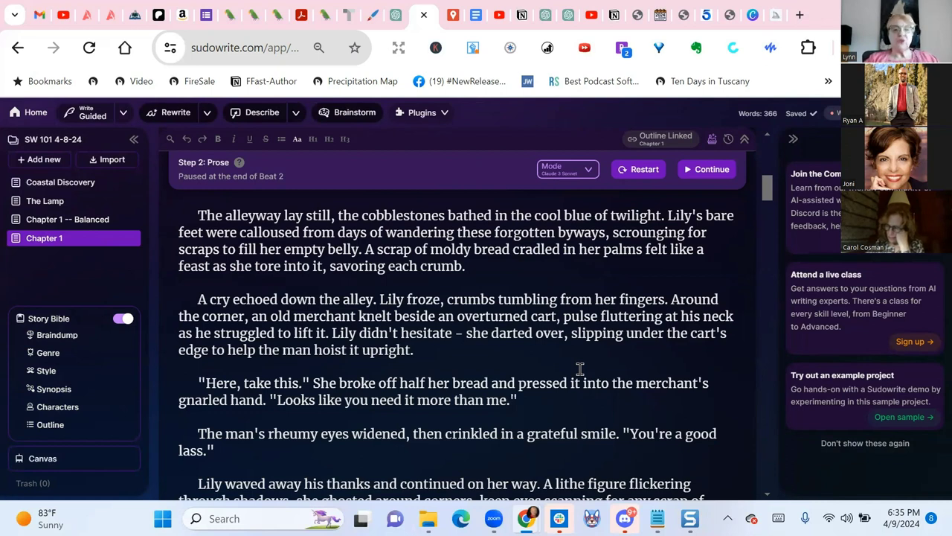
{"action": "scroll", "coordinate": [580, 368], "scroll_direction": "down", "scroll_amount": 5}
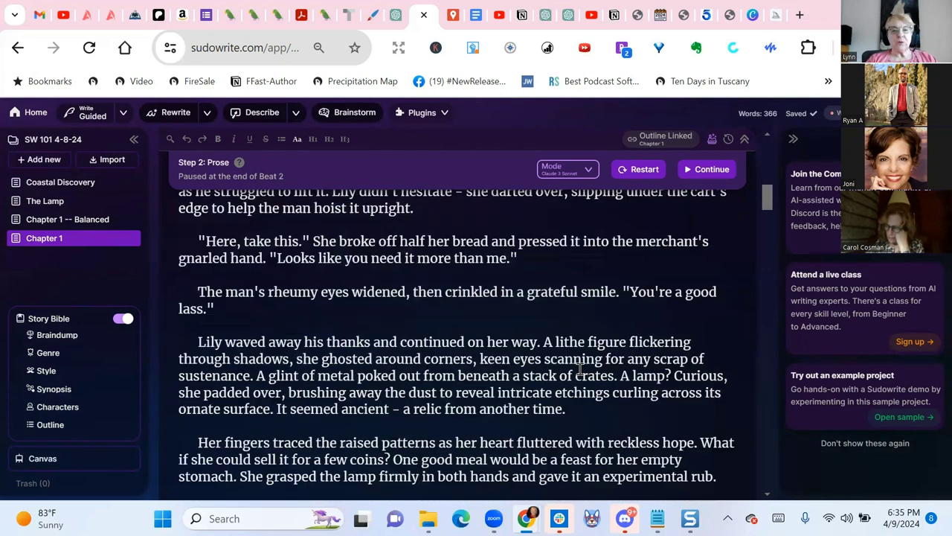
{"action": "scroll", "coordinate": [564, 304], "scroll_direction": "down", "scroll_amount": 2}
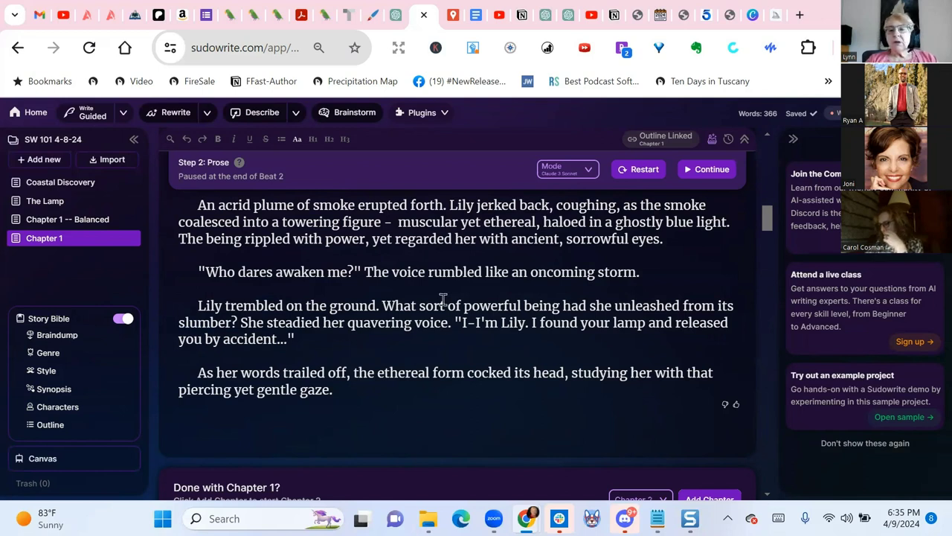
Continue the Sonnet prose through Beats 3 and 4, pausing at 799 words, and read it.
{"action": "left_click", "coordinate": [712, 172]}
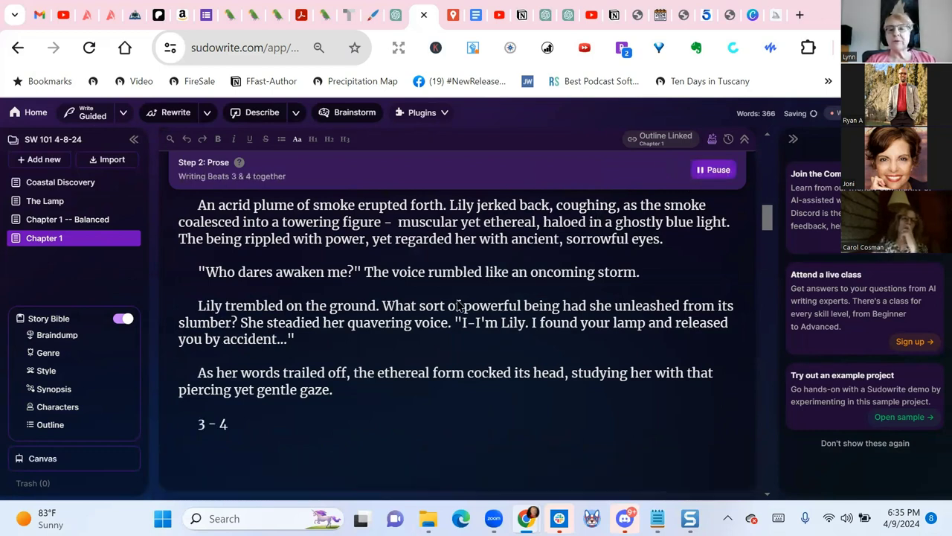
{"action": "left_click", "coordinate": [716, 171]}
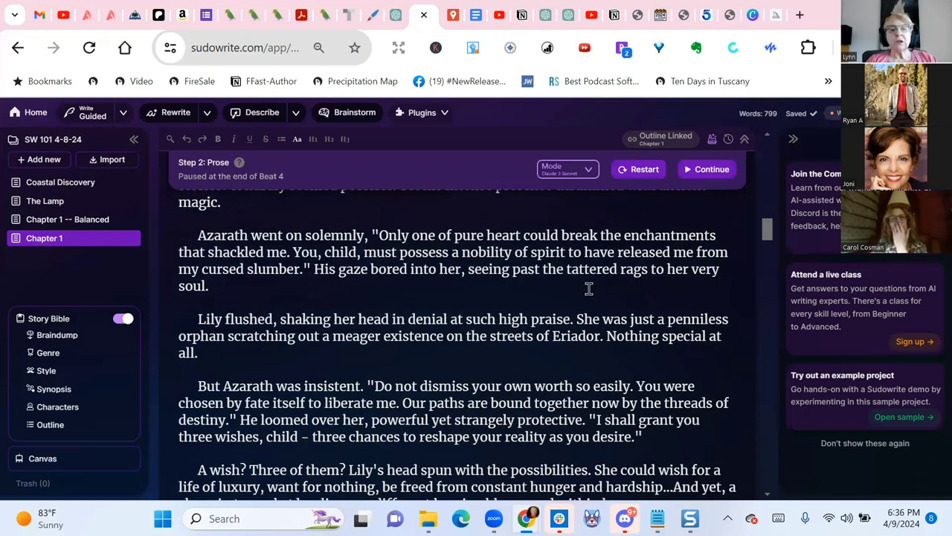
{"action": "scroll", "coordinate": [694, 295], "scroll_direction": "down", "scroll_amount": 1}
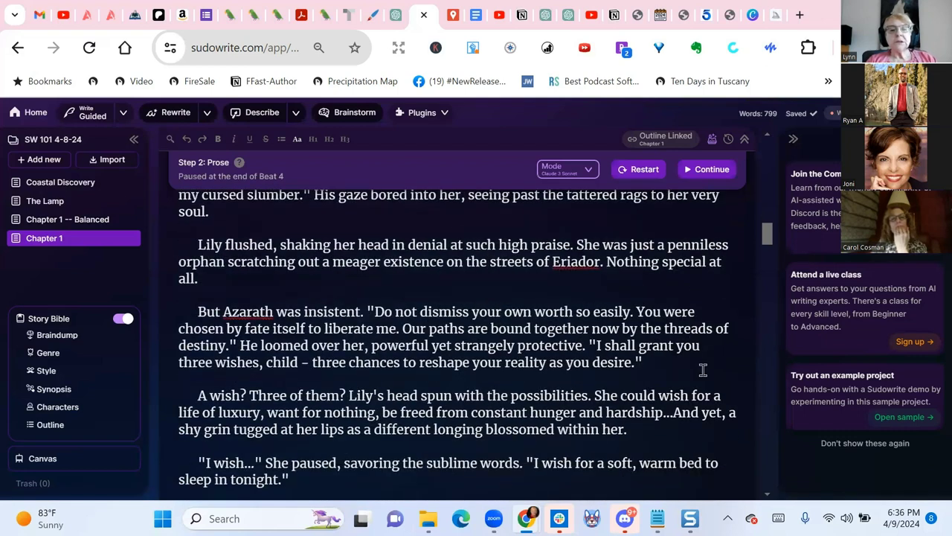
{"action": "scroll", "coordinate": [702, 370], "scroll_direction": "down", "scroll_amount": 2}
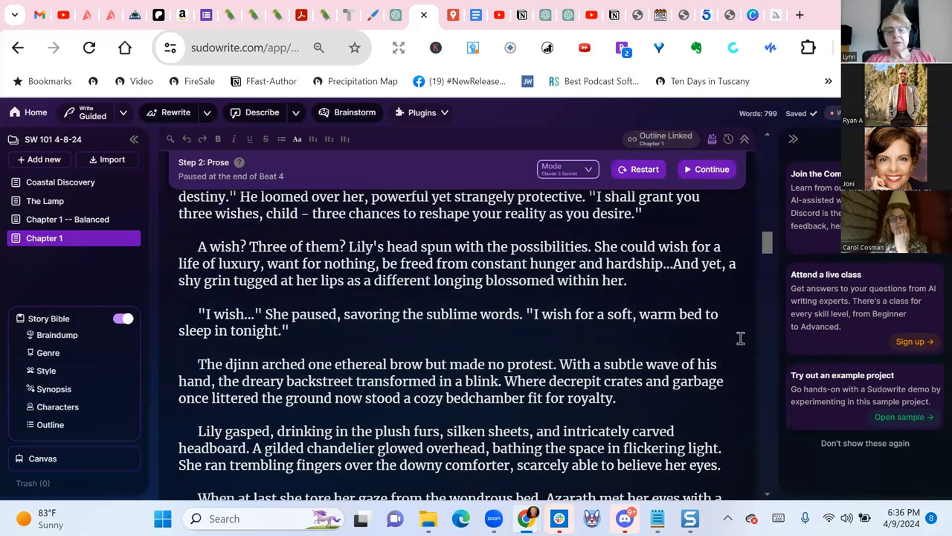
{"action": "scroll", "coordinate": [740, 338], "scroll_direction": "down", "scroll_amount": 1}
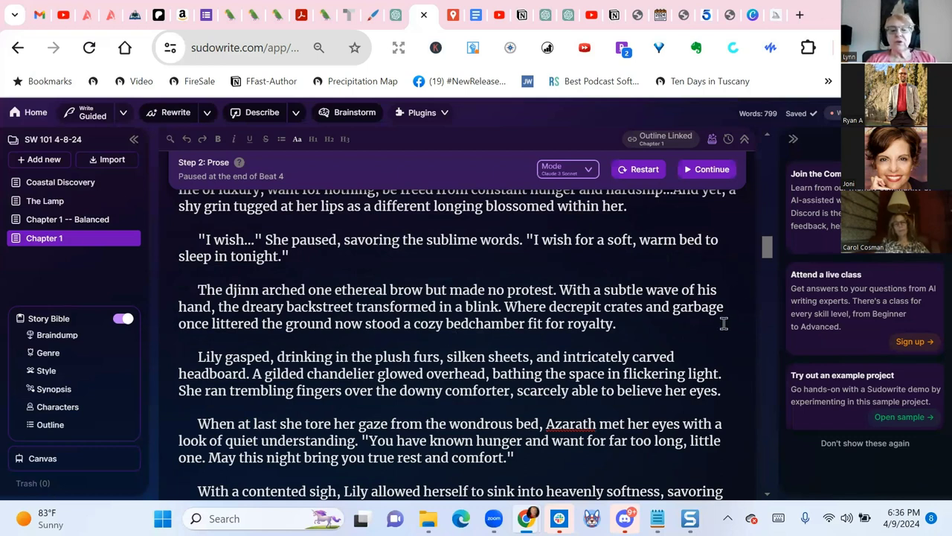
{"action": "scroll", "coordinate": [723, 323], "scroll_direction": "down", "scroll_amount": 1}
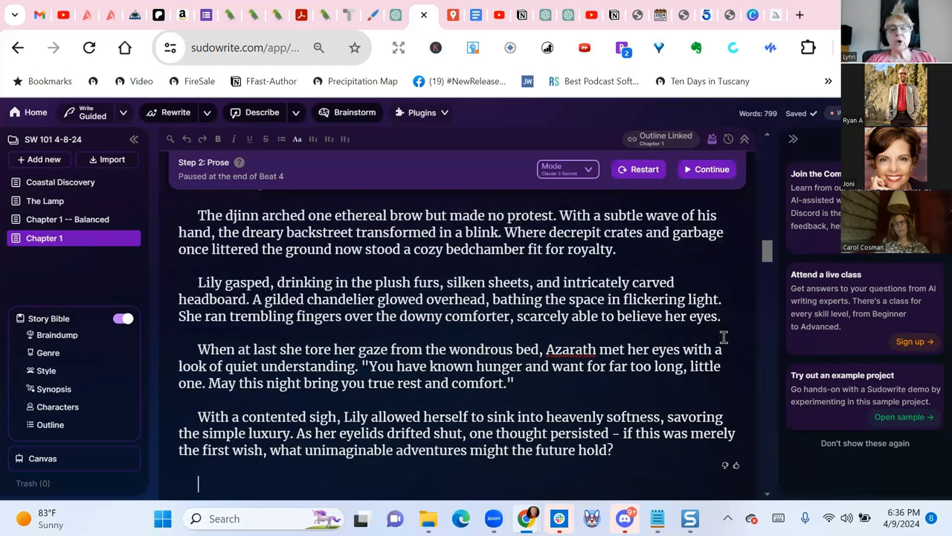
{"action": "scroll", "coordinate": [723, 337], "scroll_direction": "down", "scroll_amount": 1}
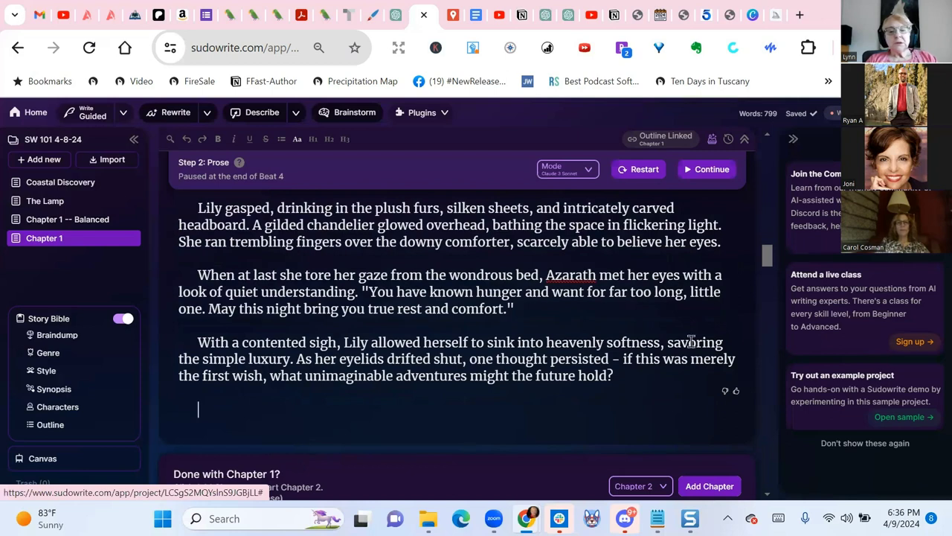
{"action": "scroll", "coordinate": [650, 287], "scroll_direction": "down", "scroll_amount": 1}
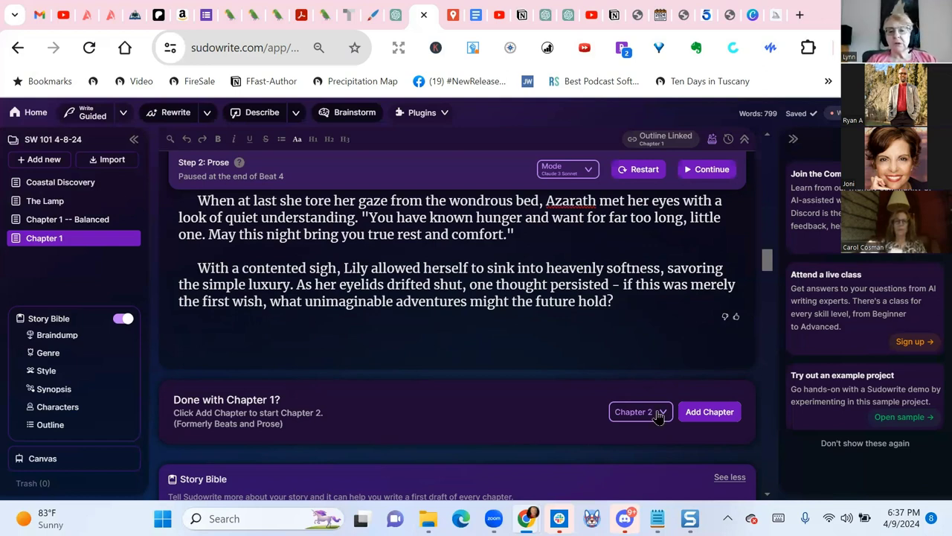
{"action": "scroll", "coordinate": [420, 334], "scroll_direction": "up", "scroll_amount": 3}
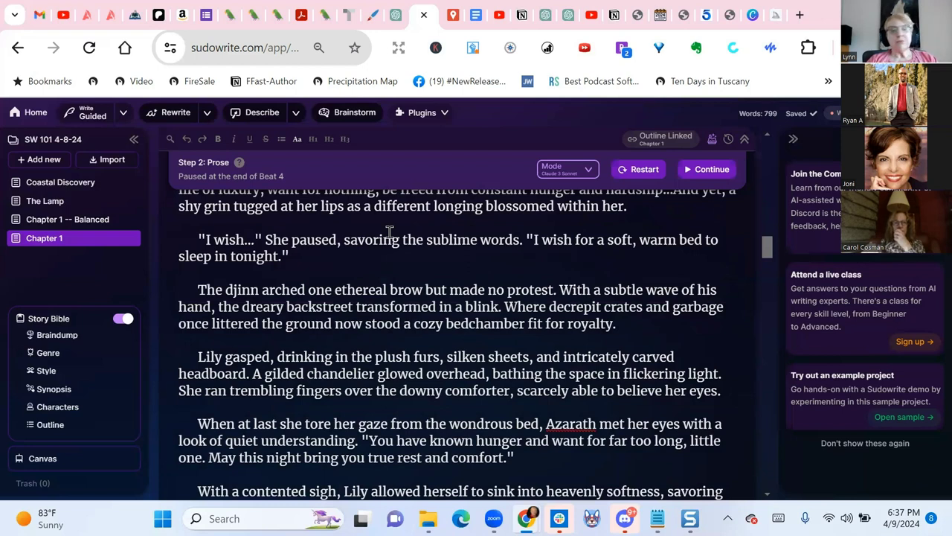
{"action": "scroll", "coordinate": [389, 232], "scroll_direction": "down", "scroll_amount": 2}
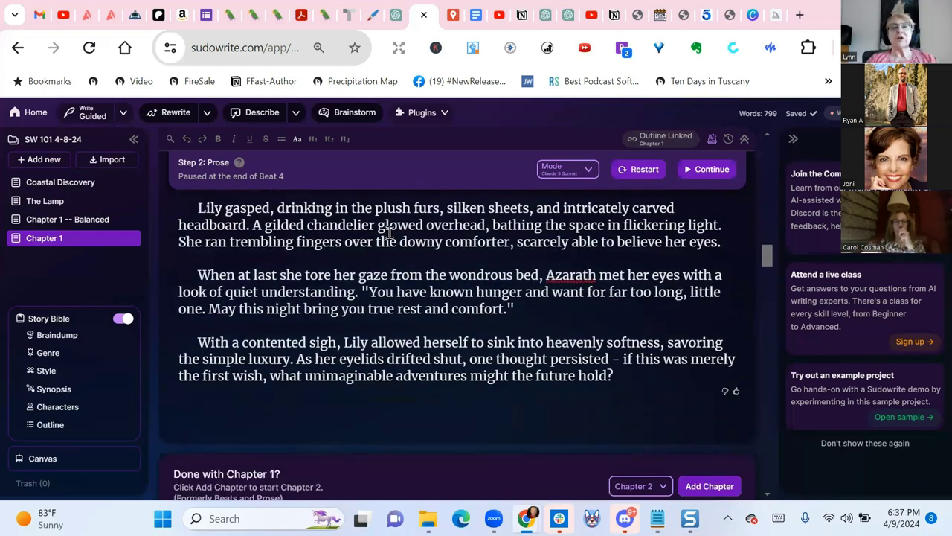
{"action": "scroll", "coordinate": [389, 231], "scroll_direction": "down", "scroll_amount": 2}
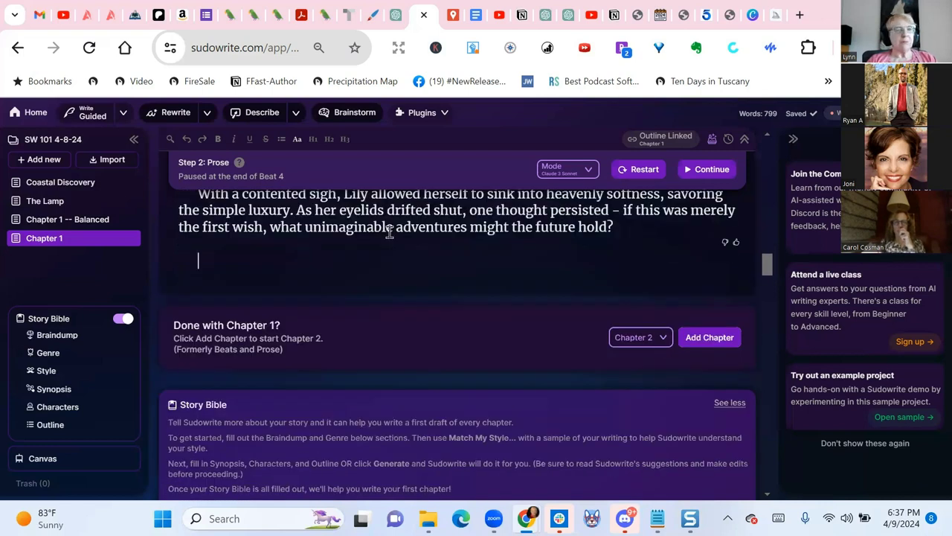
{"action": "scroll", "coordinate": [391, 234], "scroll_direction": "down", "scroll_amount": 2}
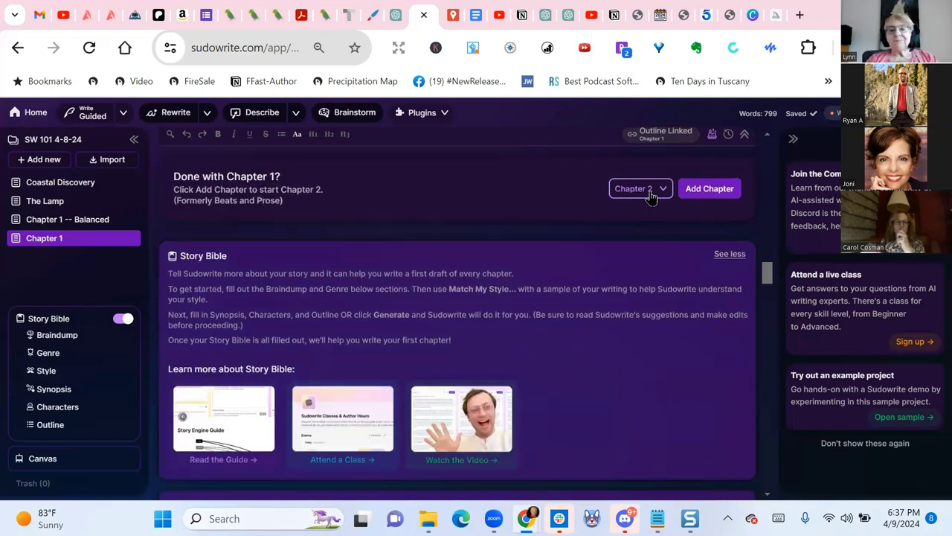
{"action": "left_click", "coordinate": [661, 190]}
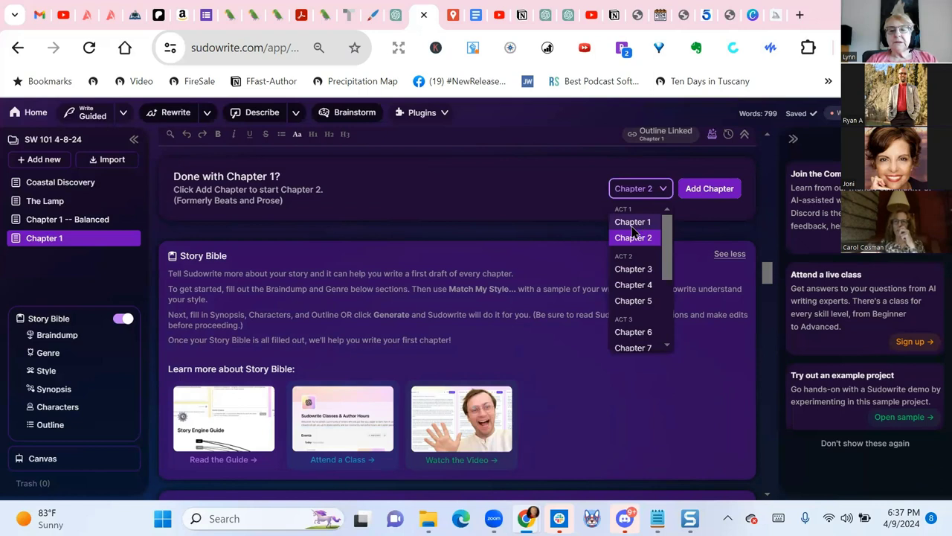
{"action": "left_click", "coordinate": [632, 222]}
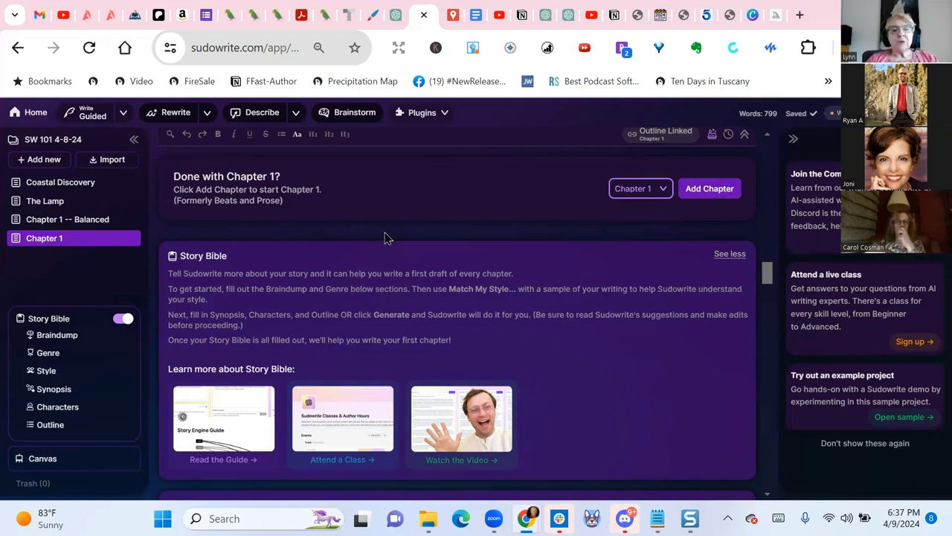
{"action": "scroll", "coordinate": [386, 237], "scroll_direction": "up", "scroll_amount": 15}
{"action": "scroll", "coordinate": [386, 231], "scroll_direction": "up", "scroll_amount": 2}
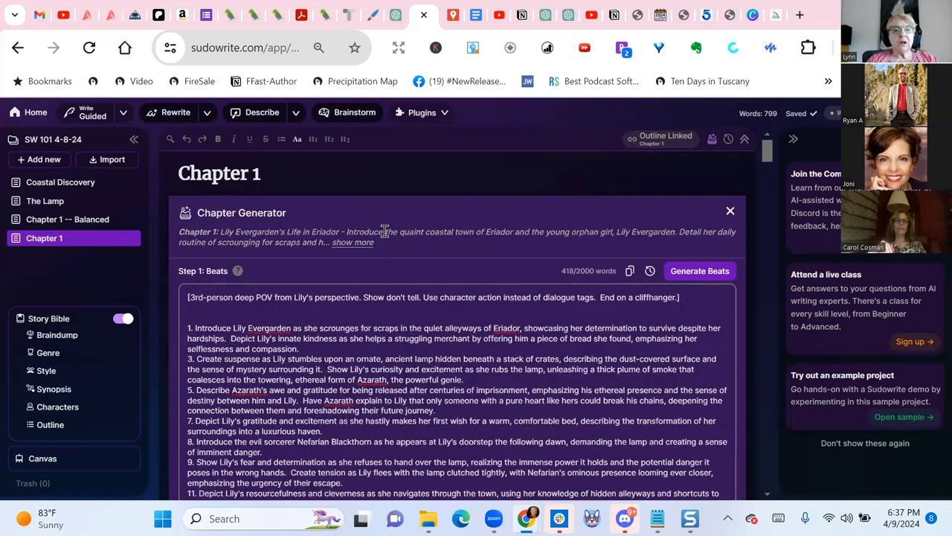
{"action": "left_click", "coordinate": [330, 180]}
{"action": "type", "text": "-- Sonn"}
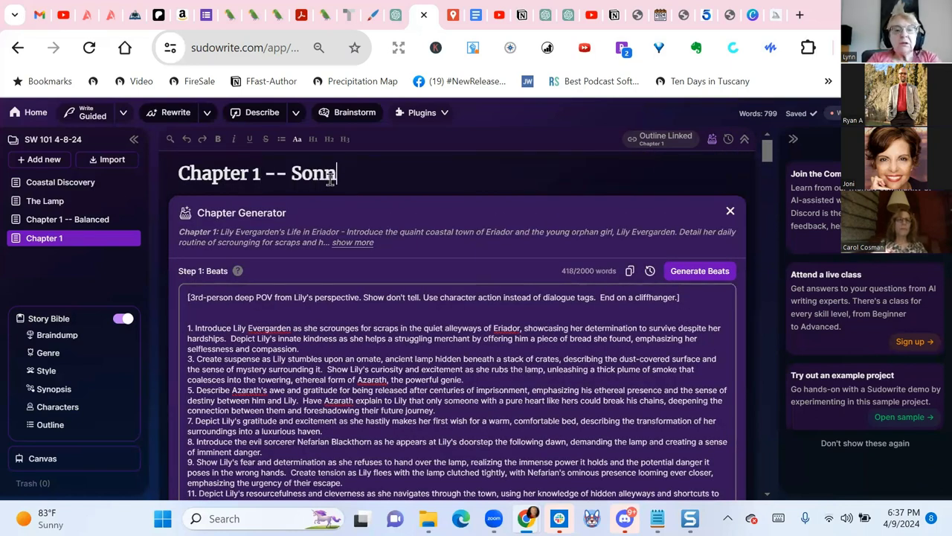
{"action": "type", "text": "et"}
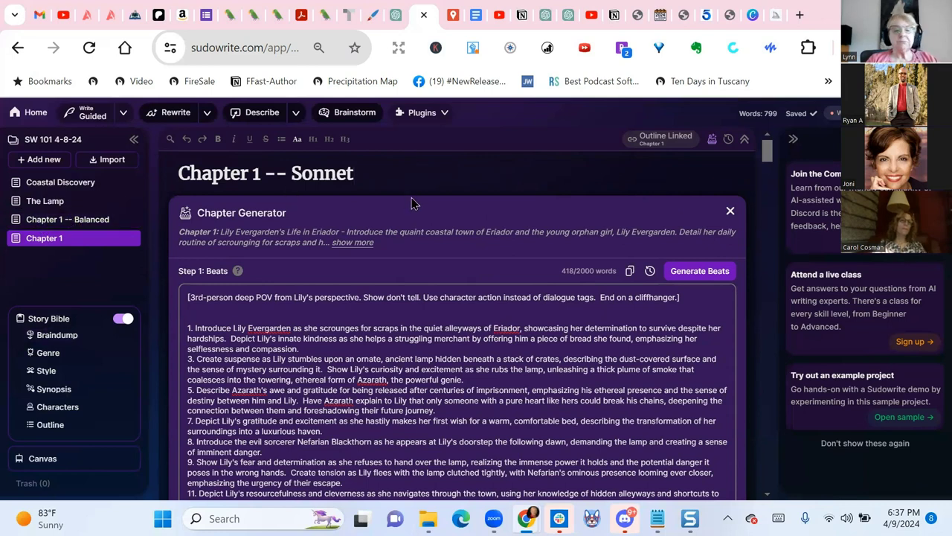
{"action": "scroll", "coordinate": [449, 208], "scroll_direction": "down", "scroll_amount": 4}
{"action": "scroll", "coordinate": [447, 209], "scroll_direction": "down", "scroll_amount": 2}
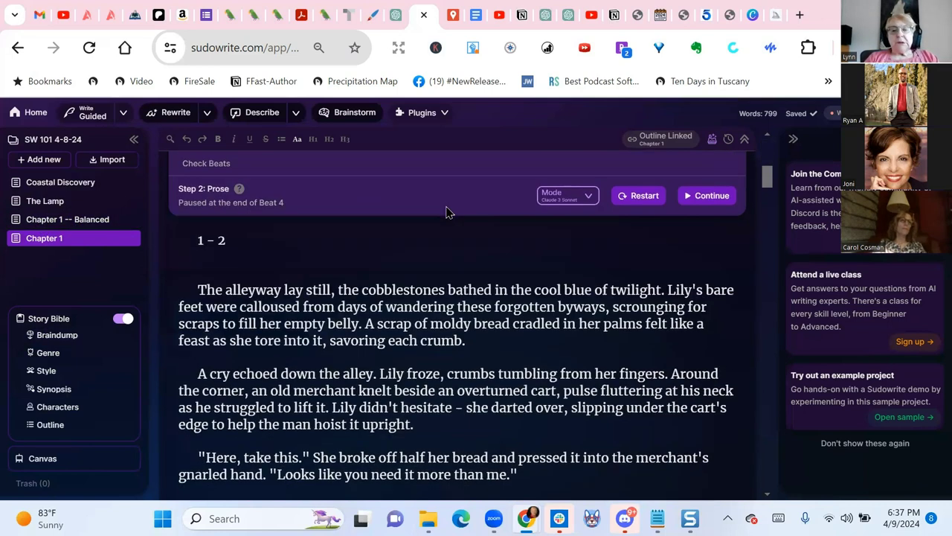
{"action": "scroll", "coordinate": [513, 279], "scroll_direction": "down", "scroll_amount": 10}
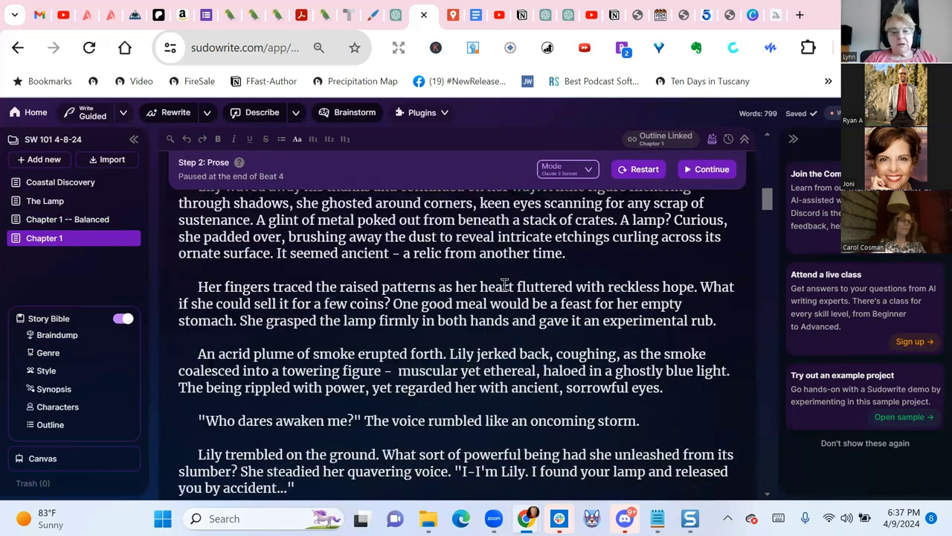
{"action": "scroll", "coordinate": [505, 286], "scroll_direction": "down", "scroll_amount": 3}
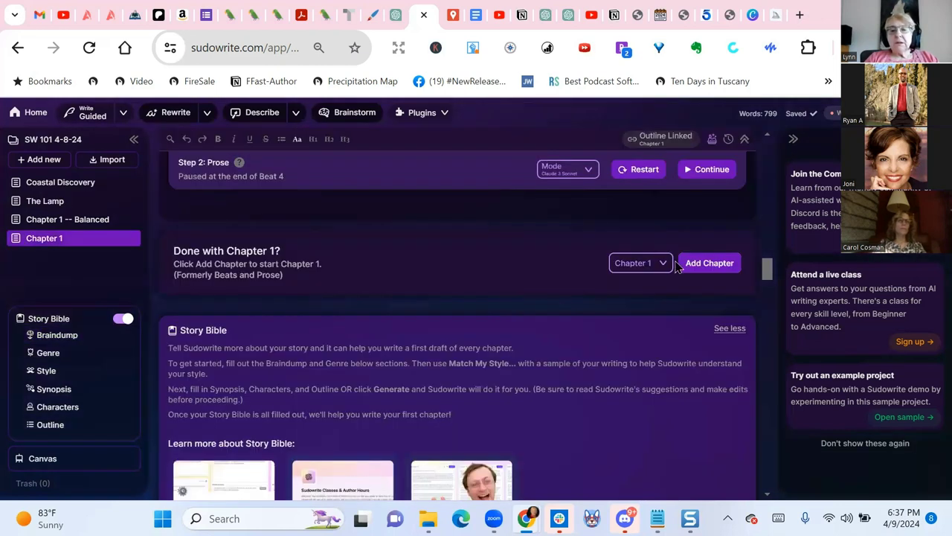
Add a fresh Chapter 1 and paste the prompt and numbered beats from clipboard history.
{"action": "left_click", "coordinate": [719, 266]}
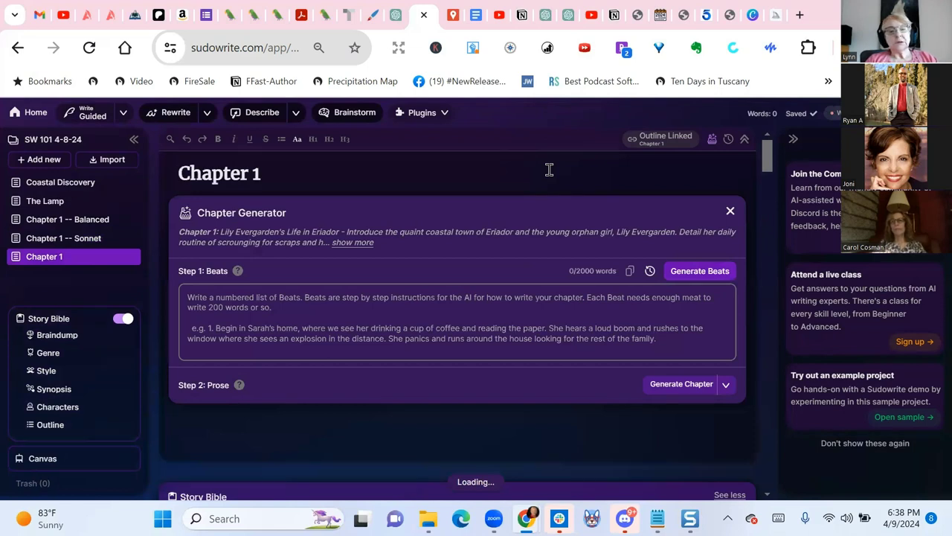
{"action": "left_click", "coordinate": [189, 301]}
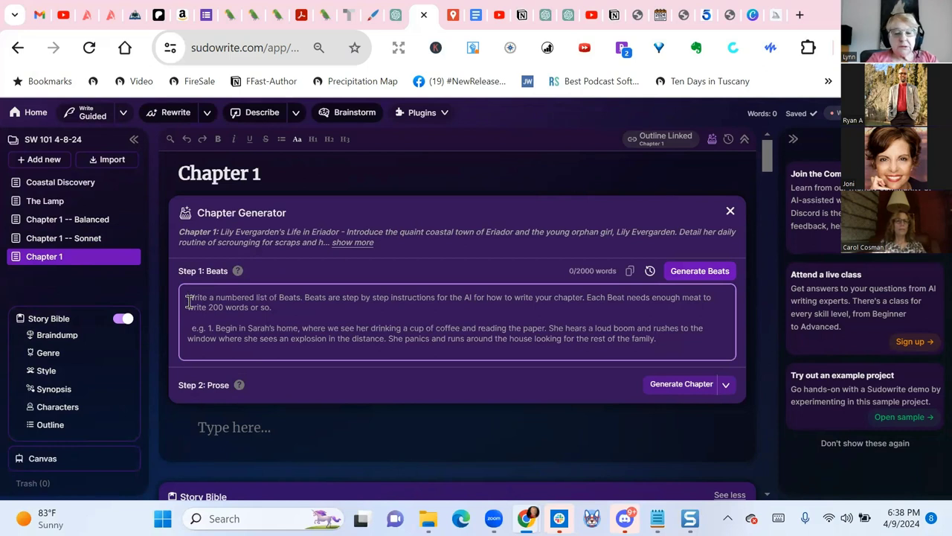
{"action": "key", "text": "super+v"}
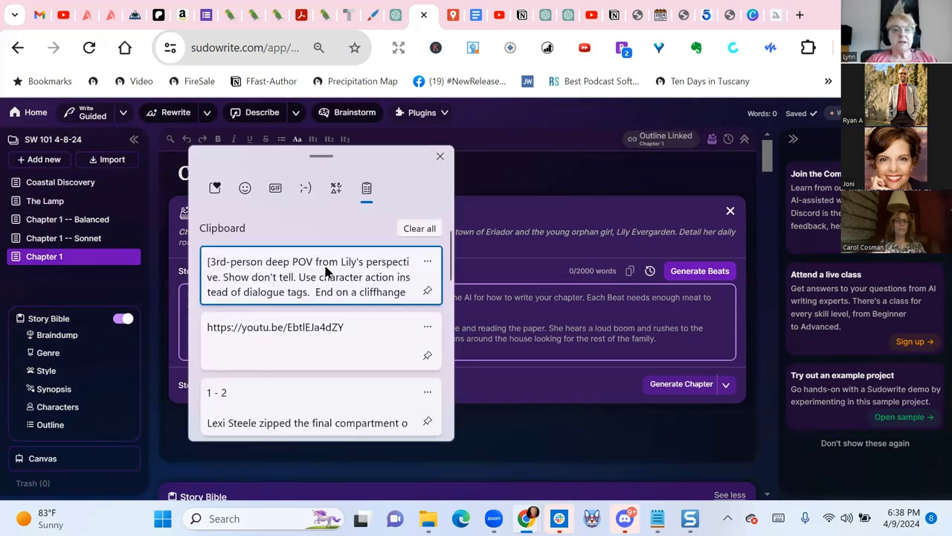
{"action": "left_click", "coordinate": [339, 267]}
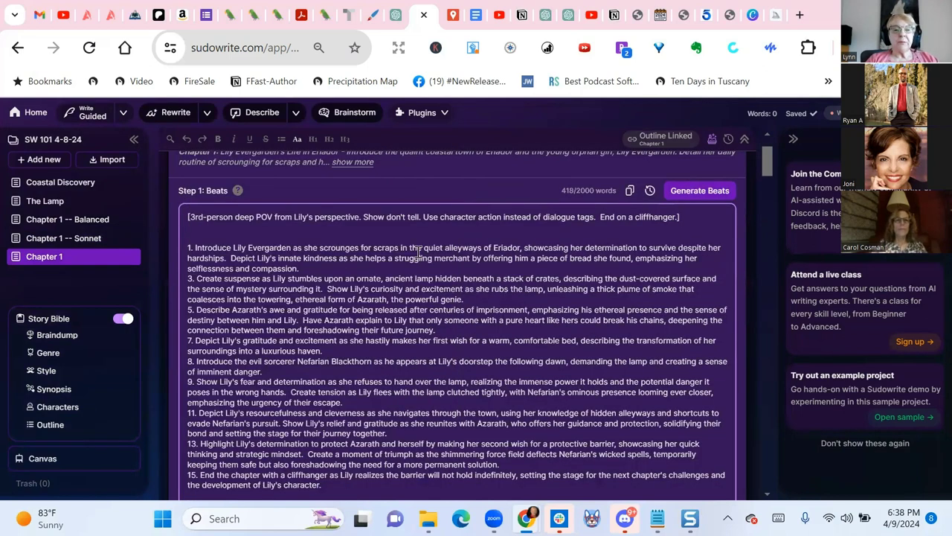
{"action": "scroll", "coordinate": [520, 271], "scroll_direction": "down", "scroll_amount": 3}
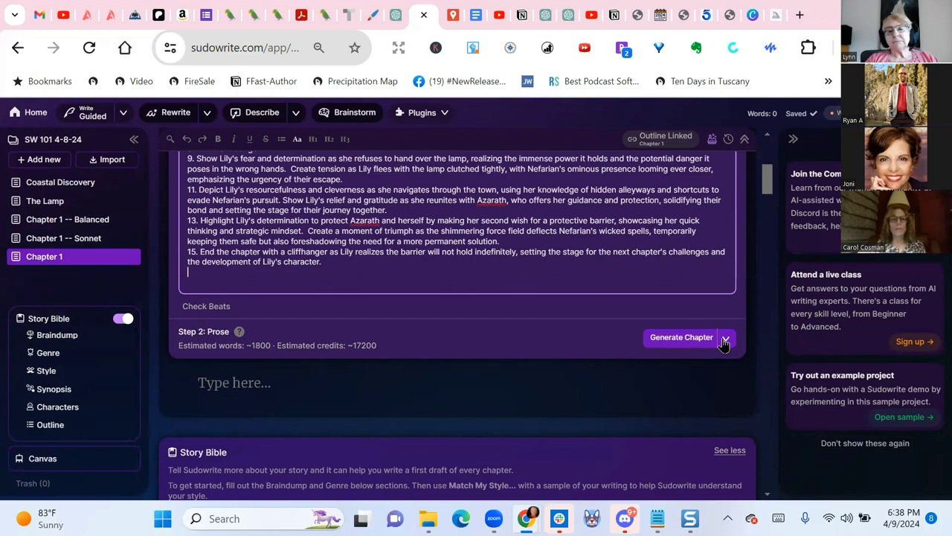
Try the Most Accurate prose model, then switch to Unfiltered (~1800 words, ~5800 credits).
{"action": "left_click", "coordinate": [724, 341]}
{"action": "scroll", "coordinate": [541, 253], "scroll_direction": "down", "scroll_amount": 1}
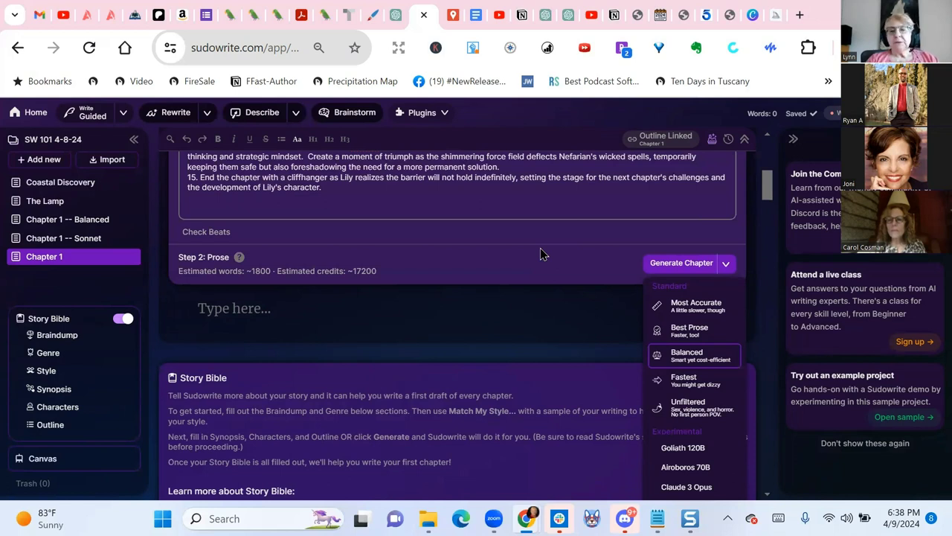
{"action": "left_click", "coordinate": [696, 302]}
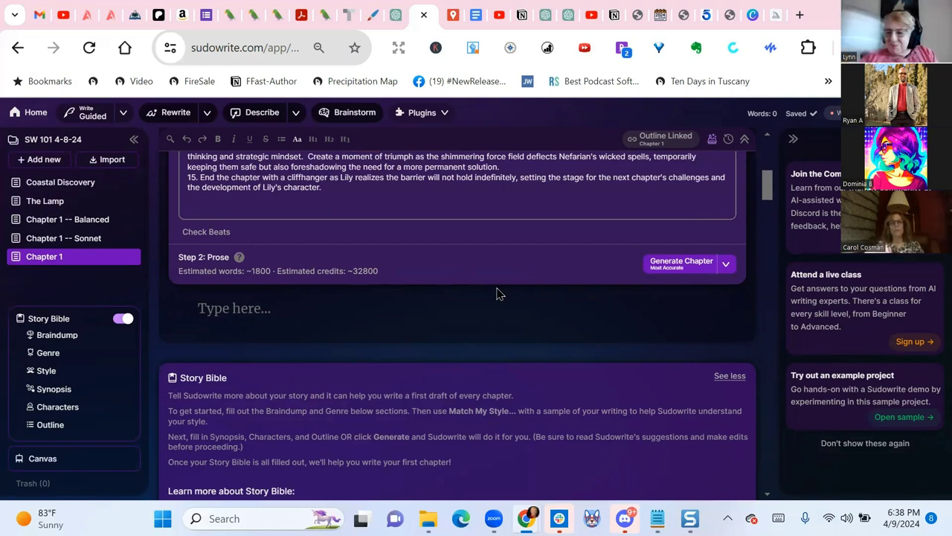
{"action": "key", "text": "XF86AudioRaiseVolume"}
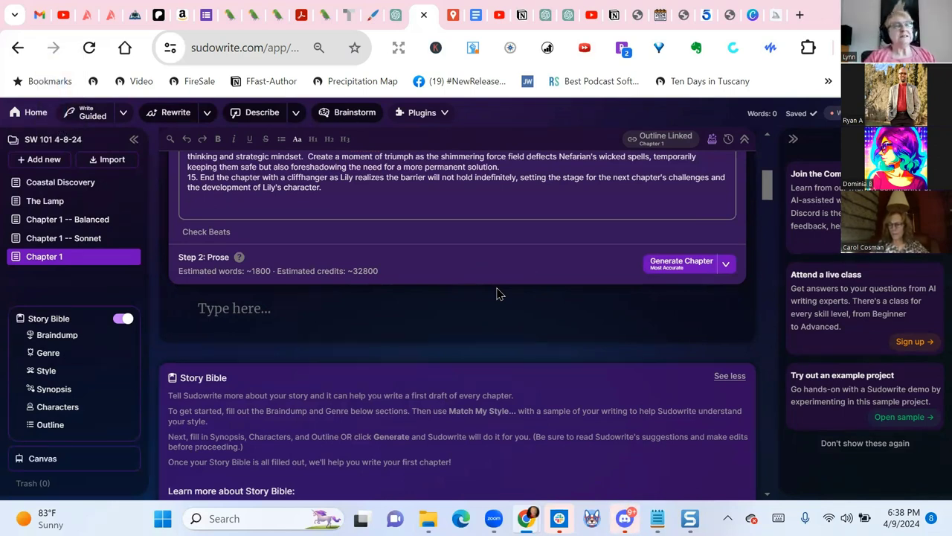
{"action": "left_click", "coordinate": [726, 264]}
{"action": "scroll", "coordinate": [733, 325], "scroll_direction": "down", "scroll_amount": 1}
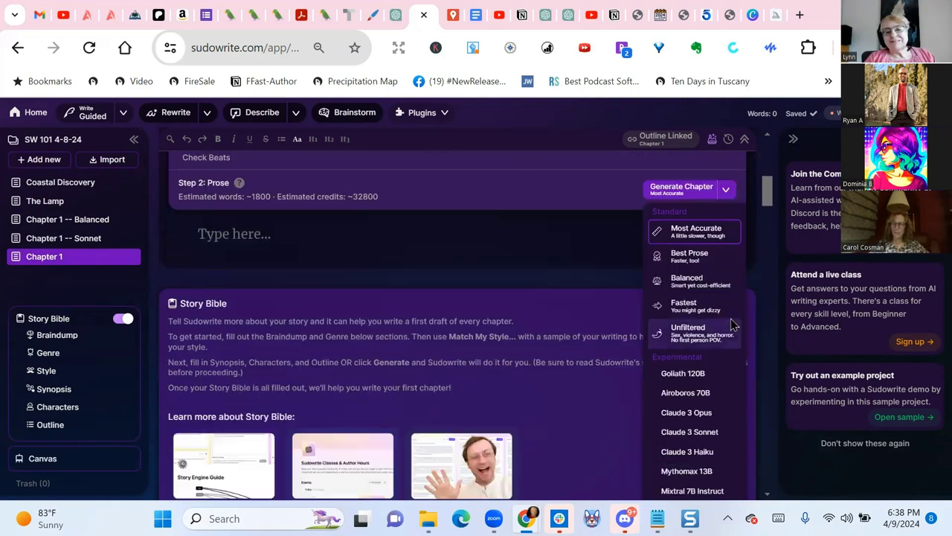
{"action": "left_click", "coordinate": [694, 344]}
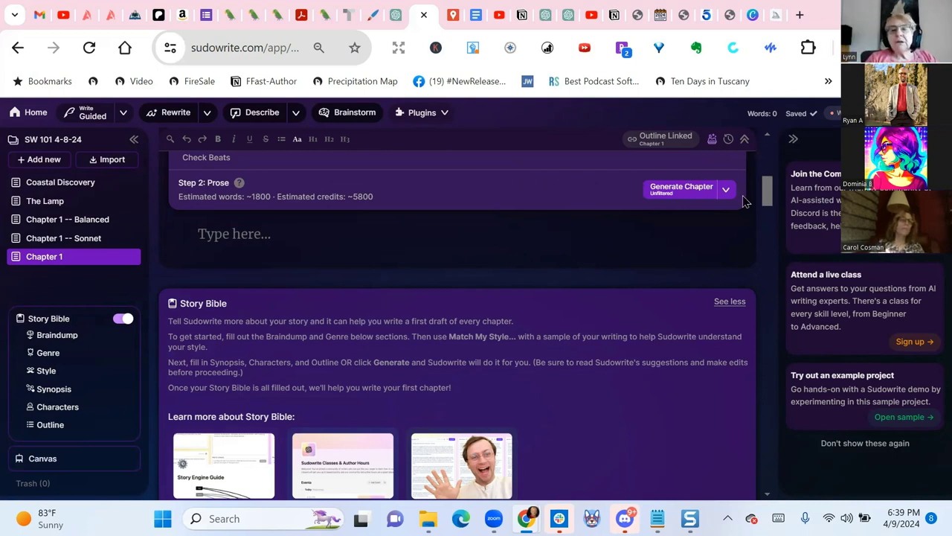
Generate the Unfiltered chapter prose and pause it after Beat 2, at 395 words.
{"action": "left_click", "coordinate": [686, 194]}
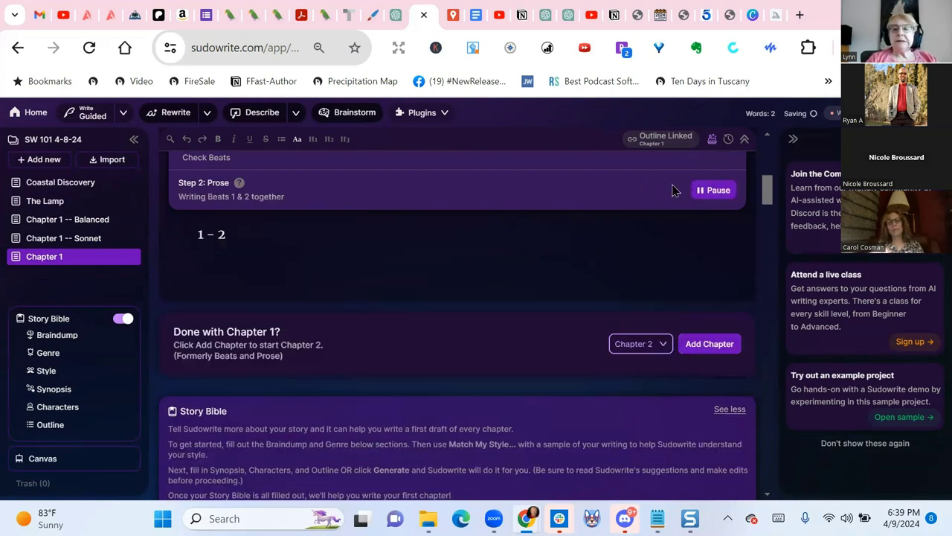
{"action": "scroll", "coordinate": [716, 328], "scroll_direction": "up", "scroll_amount": 3}
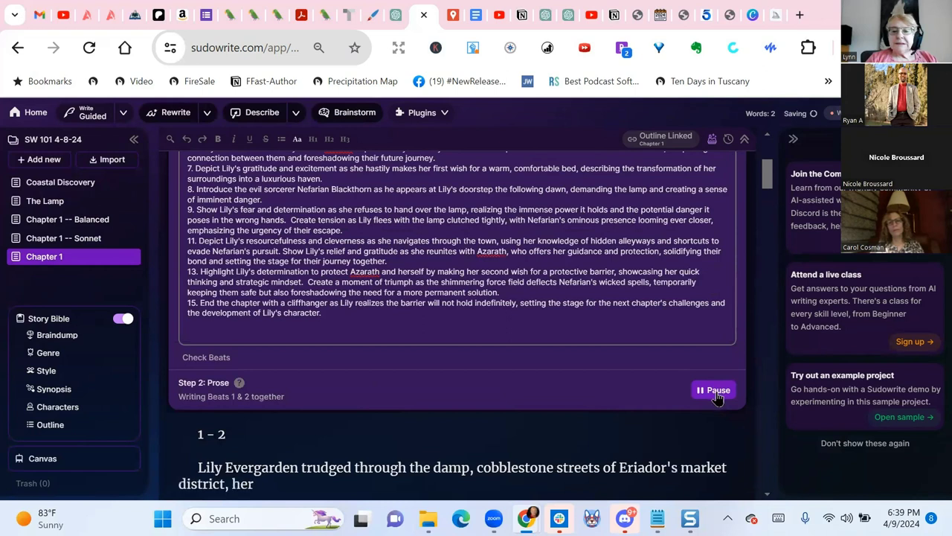
{"action": "left_click", "coordinate": [716, 392]}
{"action": "scroll", "coordinate": [476, 328], "scroll_direction": "down", "scroll_amount": 1}
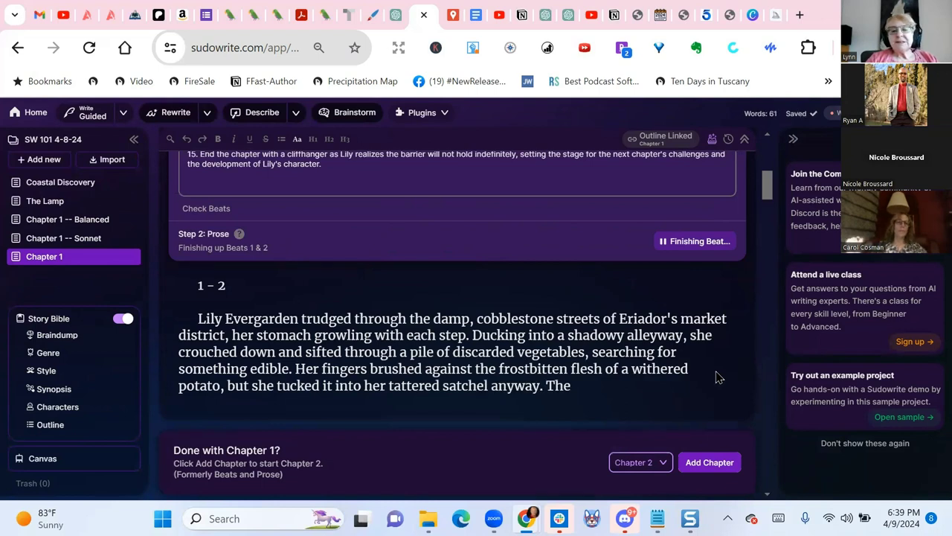
{"action": "scroll", "coordinate": [716, 377], "scroll_direction": "down", "scroll_amount": 1}
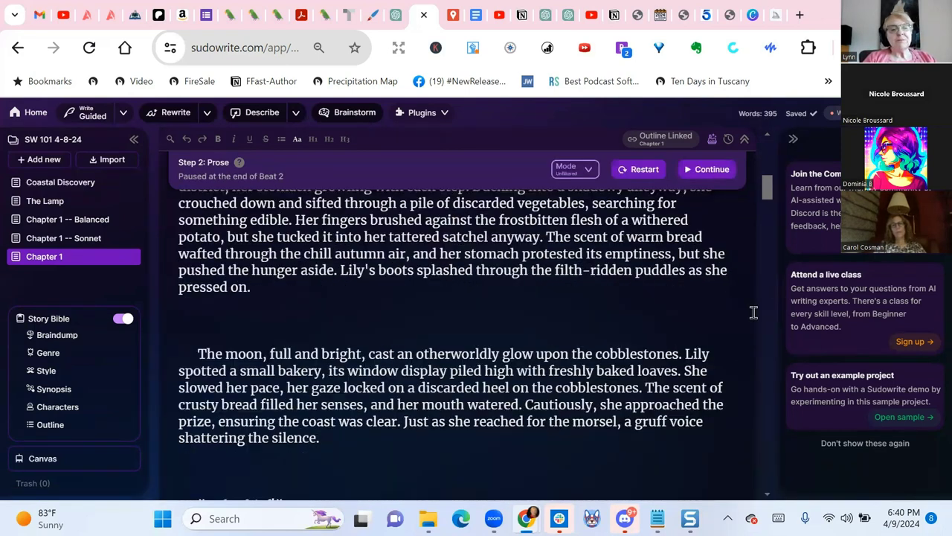
Scroll through the Beat 1–2 prose, which ends with Lily lifting and rubbing the lamp.
{"action": "scroll", "coordinate": [752, 312], "scroll_direction": "down", "scroll_amount": 1}
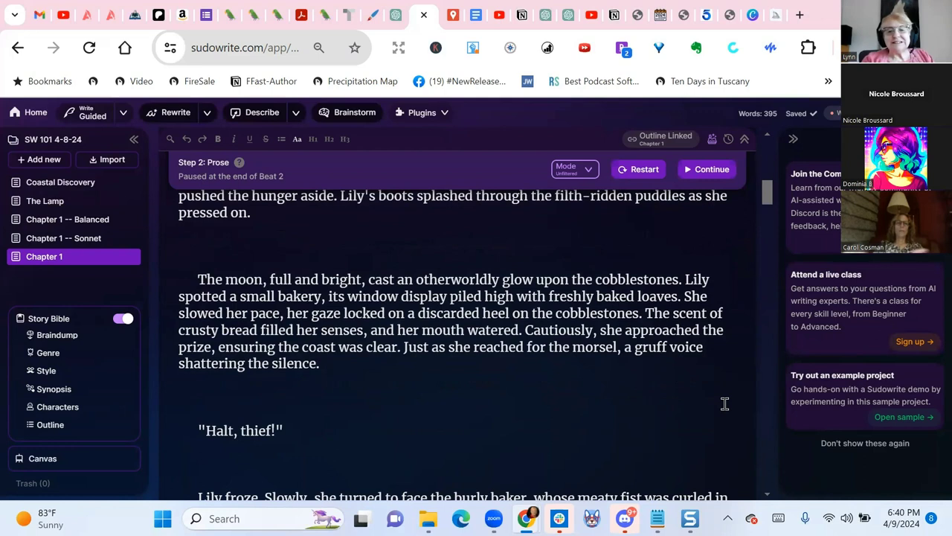
{"action": "scroll", "coordinate": [723, 404], "scroll_direction": "down", "scroll_amount": 2}
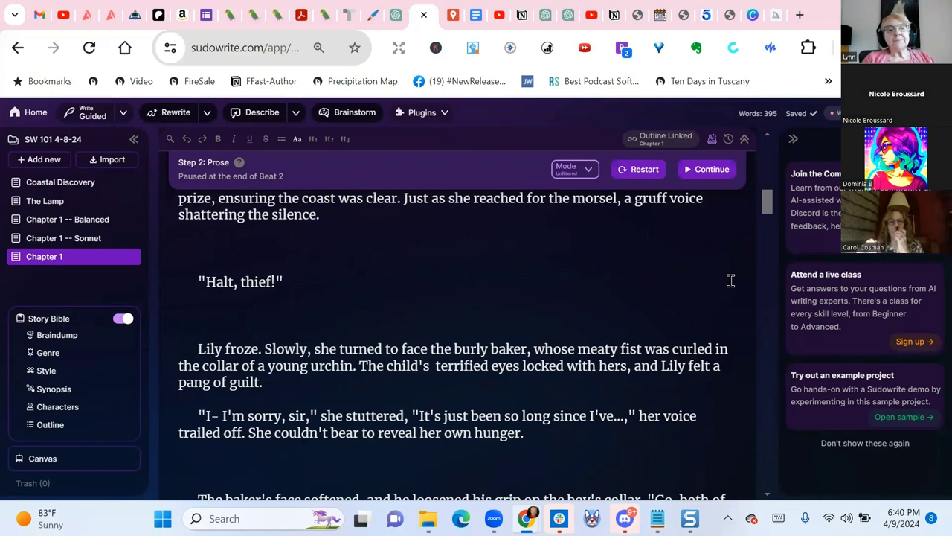
{"action": "scroll", "coordinate": [731, 279], "scroll_direction": "down", "scroll_amount": 1}
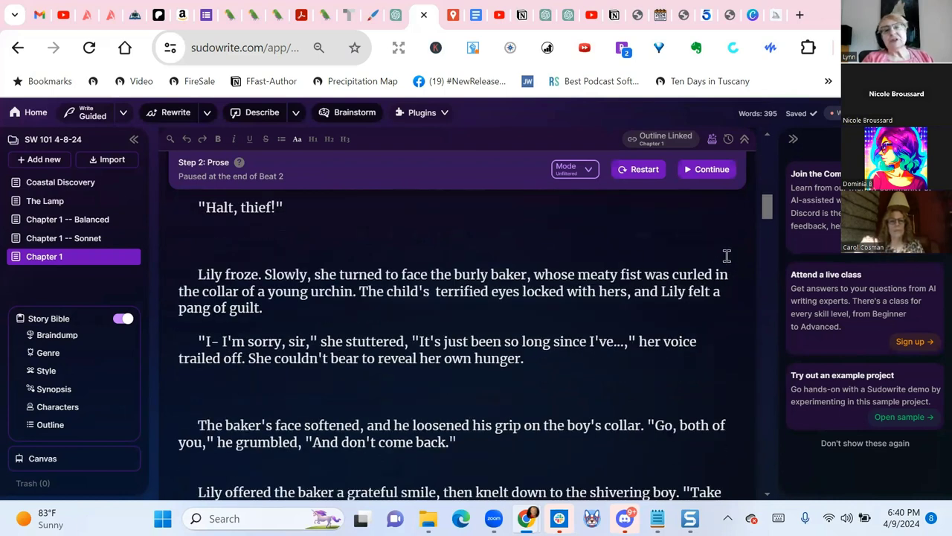
{"action": "scroll", "coordinate": [733, 260], "scroll_direction": "down", "scroll_amount": 1}
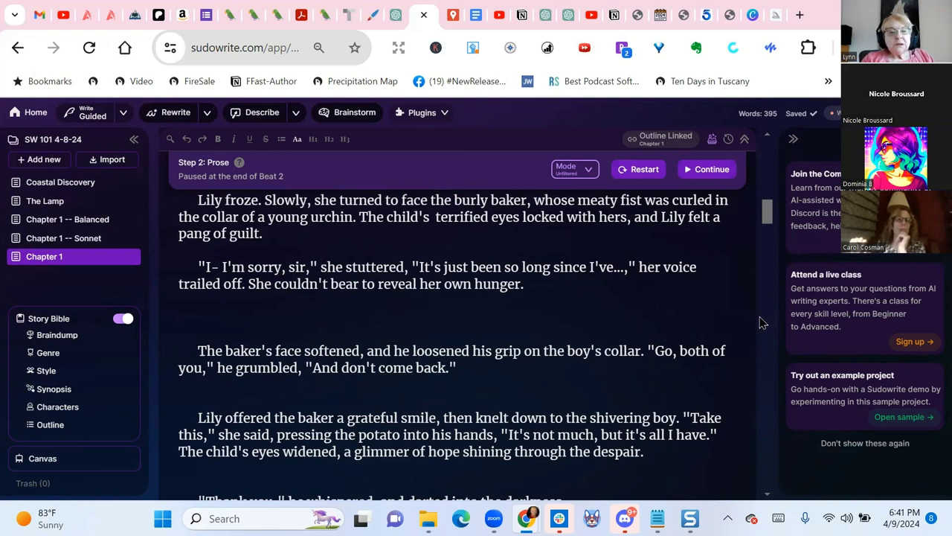
{"action": "scroll", "coordinate": [760, 322], "scroll_direction": "down", "scroll_amount": 1}
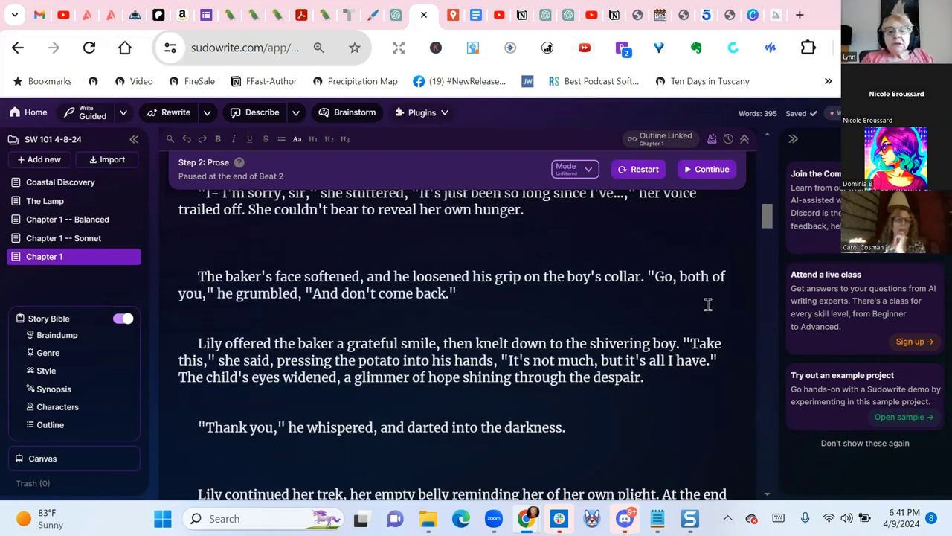
{"action": "scroll", "coordinate": [730, 300], "scroll_direction": "down", "scroll_amount": 1}
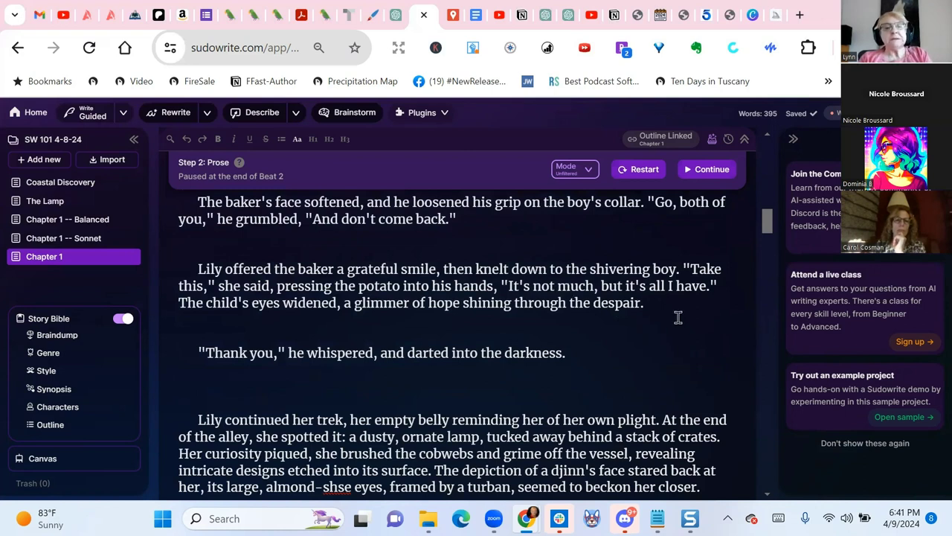
{"action": "scroll", "coordinate": [677, 317], "scroll_direction": "down", "scroll_amount": 1}
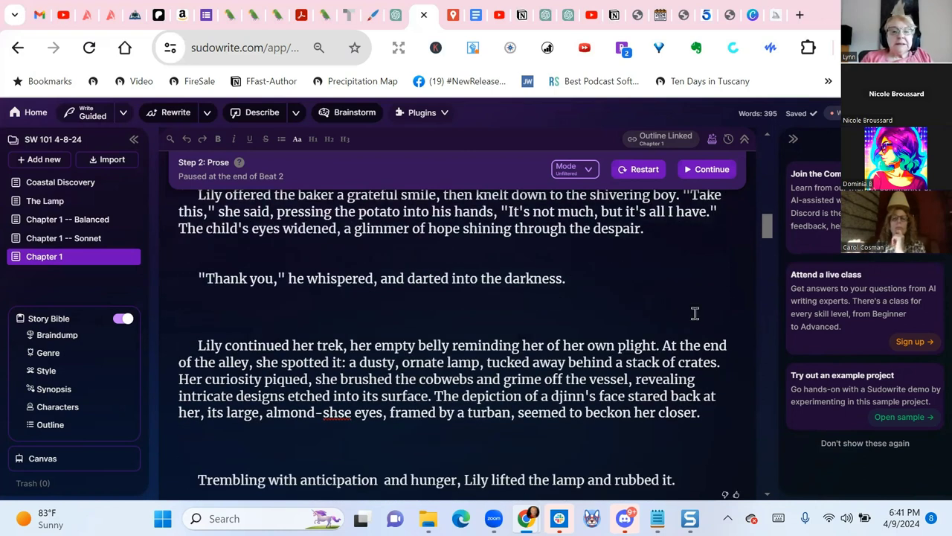
{"action": "scroll", "coordinate": [728, 312], "scroll_direction": "down", "scroll_amount": 1}
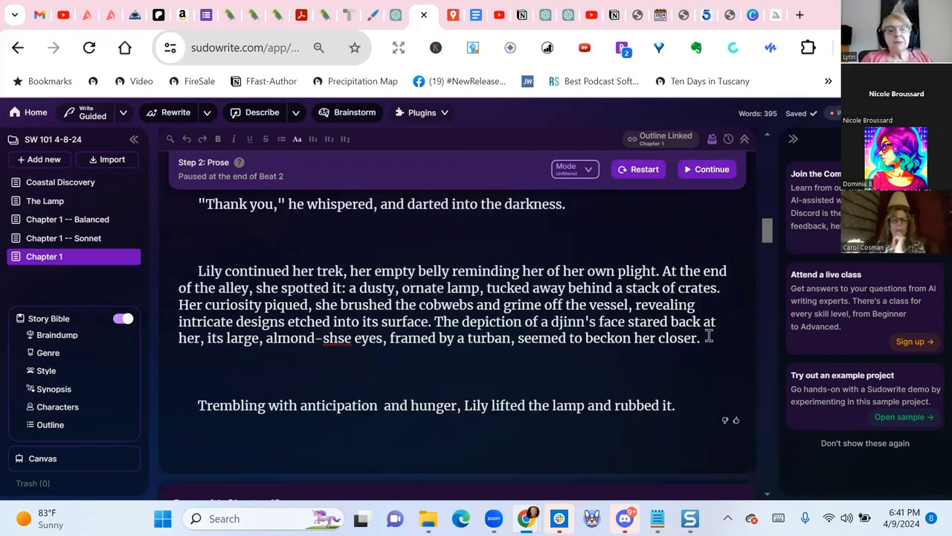
{"action": "scroll", "coordinate": [691, 342], "scroll_direction": "down", "scroll_amount": 1}
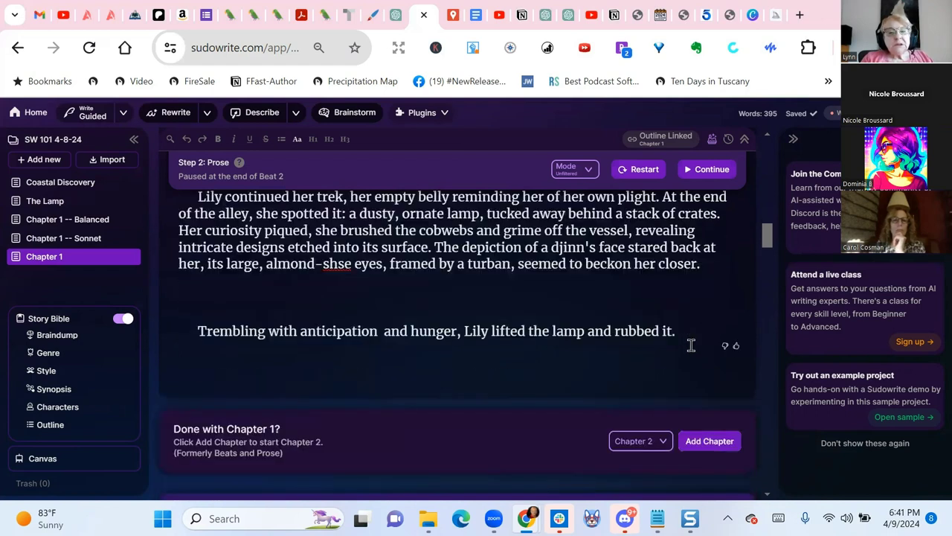
Resume generation for Beats 3 and 4, where Azarath conjures a four-poster bed (670 words).
{"action": "left_click", "coordinate": [717, 179]}
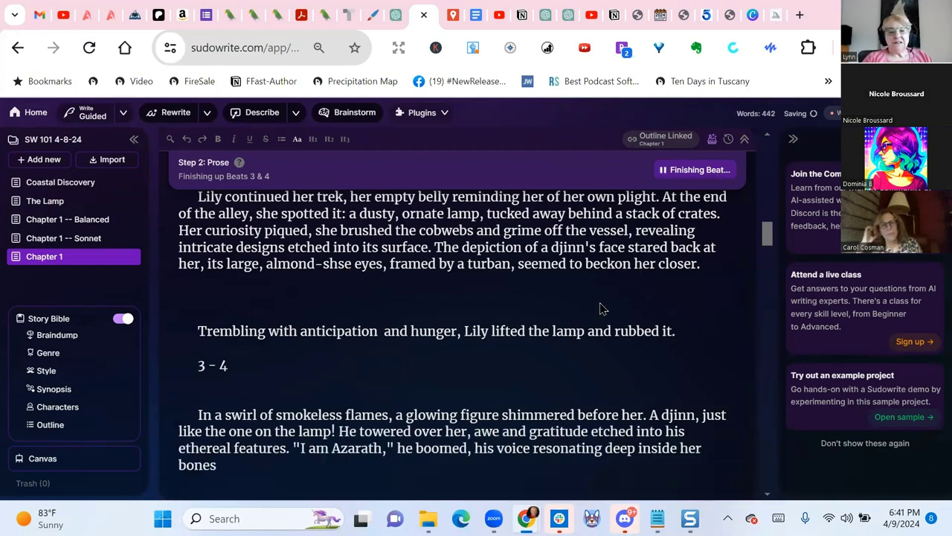
{"action": "scroll", "coordinate": [669, 298], "scroll_direction": "down", "scroll_amount": 2}
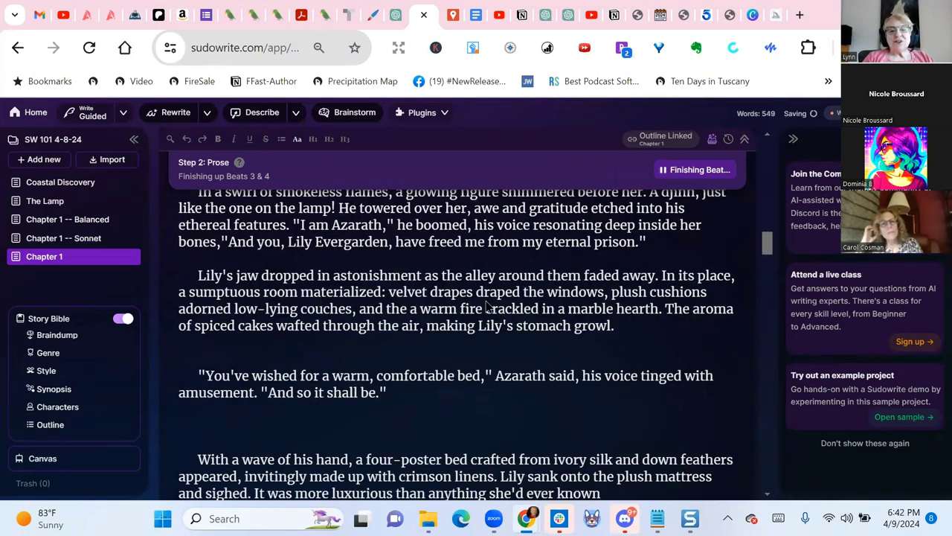
{"action": "scroll", "coordinate": [654, 347], "scroll_direction": "up", "scroll_amount": 2}
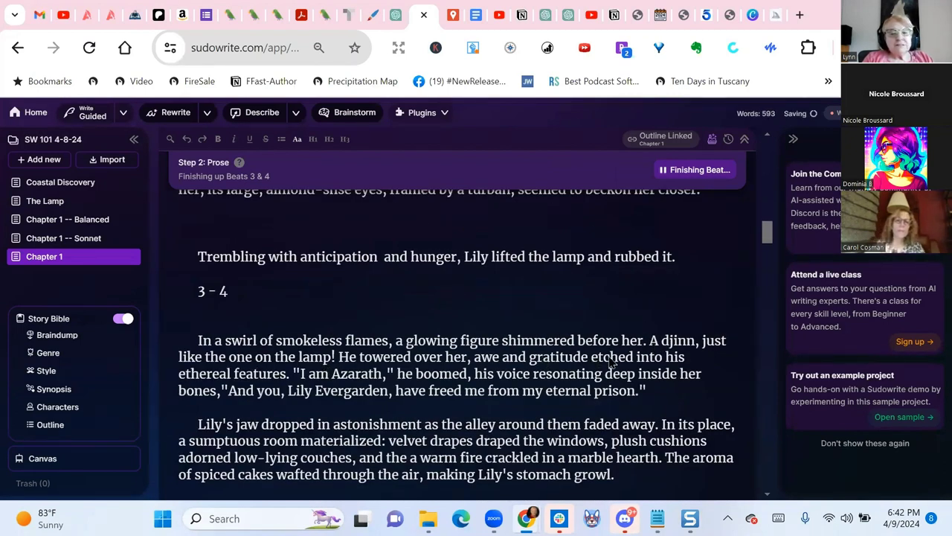
{"action": "scroll", "coordinate": [610, 361], "scroll_direction": "down", "scroll_amount": 1}
{"action": "scroll", "coordinate": [610, 361], "scroll_direction": "down", "scroll_amount": 1}
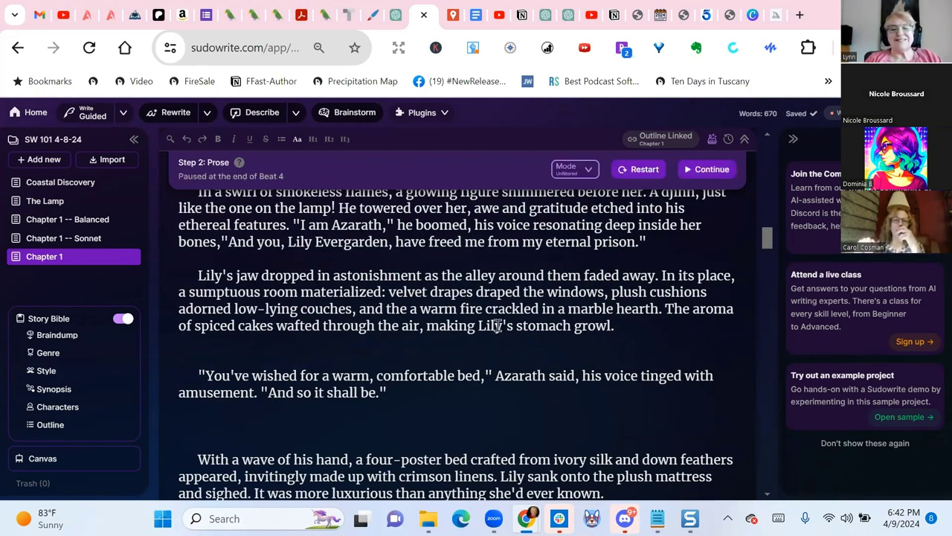
{"action": "scroll", "coordinate": [567, 265], "scroll_direction": "down", "scroll_amount": 1}
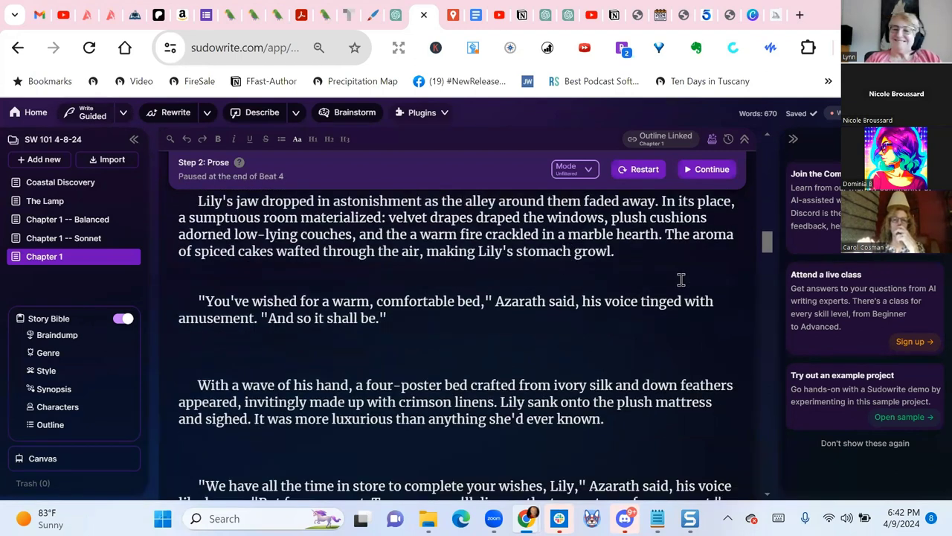
{"action": "scroll", "coordinate": [693, 291], "scroll_direction": "down", "scroll_amount": 1}
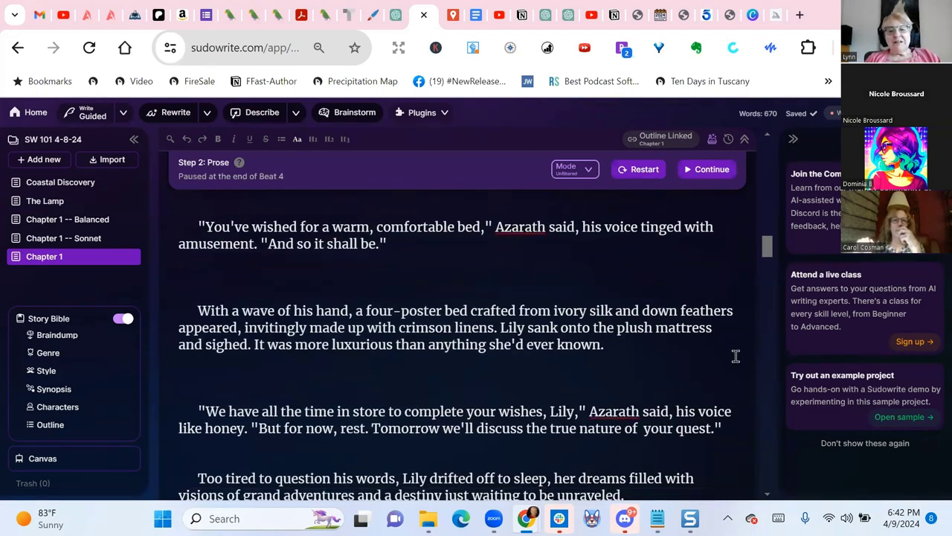
{"action": "scroll", "coordinate": [735, 356], "scroll_direction": "down", "scroll_amount": 1}
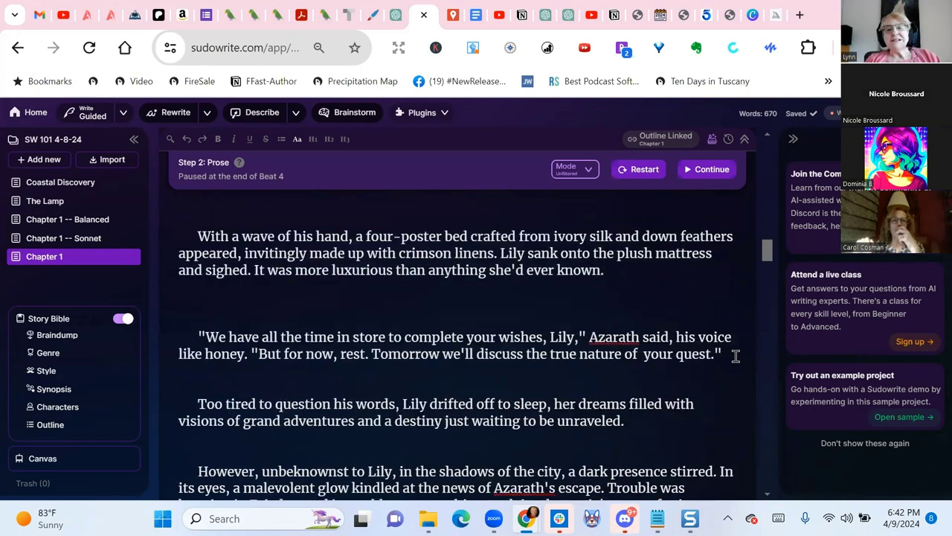
{"action": "scroll", "coordinate": [735, 356], "scroll_direction": "up", "scroll_amount": 10}
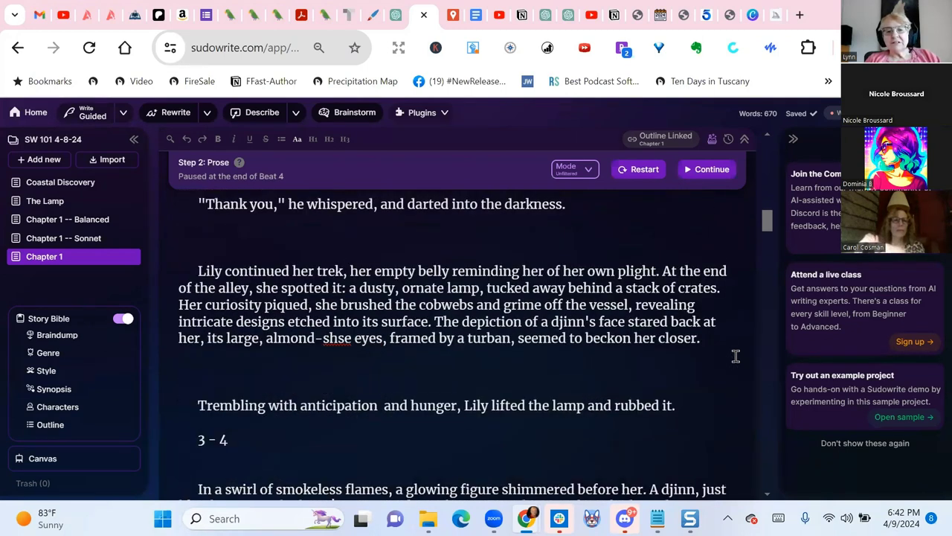
{"action": "scroll", "coordinate": [735, 357], "scroll_direction": "up", "scroll_amount": 8}
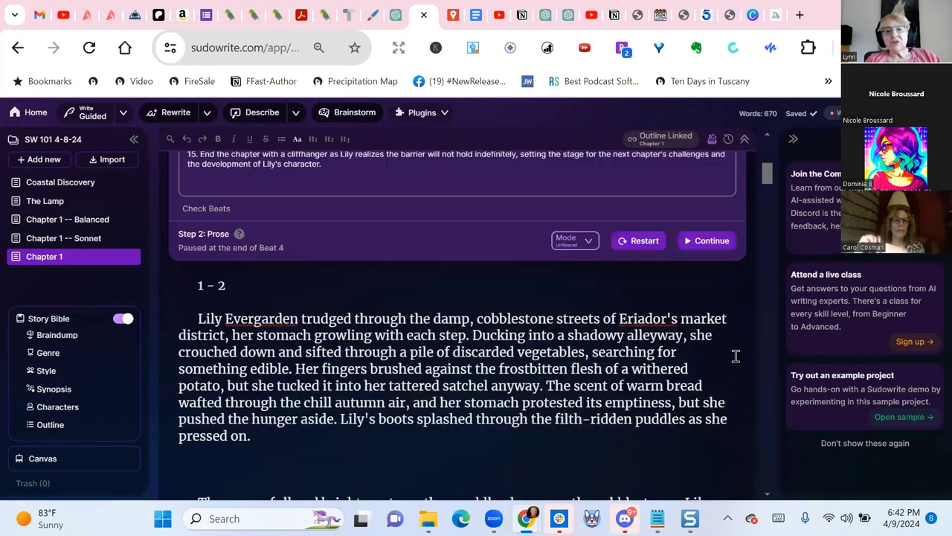
{"action": "scroll", "coordinate": [735, 357], "scroll_direction": "down", "scroll_amount": 10}
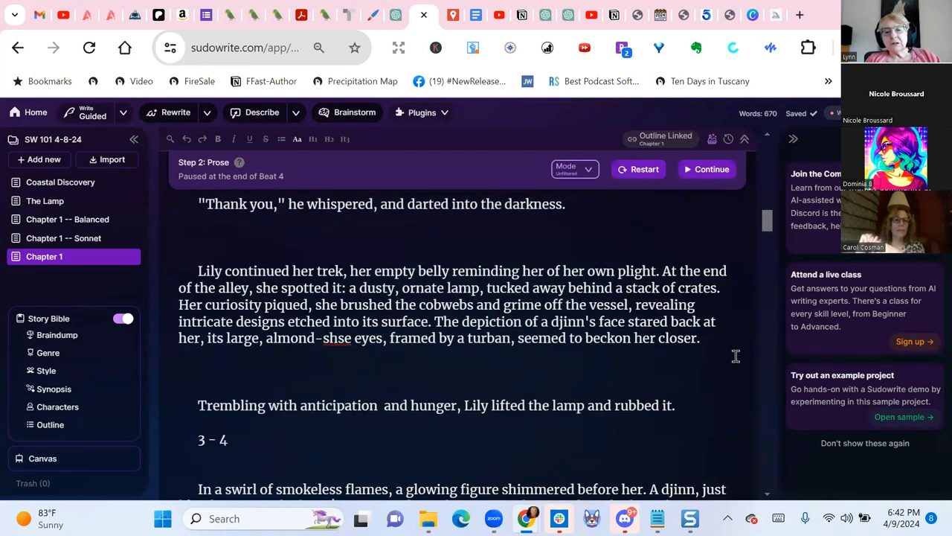
{"action": "scroll", "coordinate": [735, 356], "scroll_direction": "down", "scroll_amount": 6}
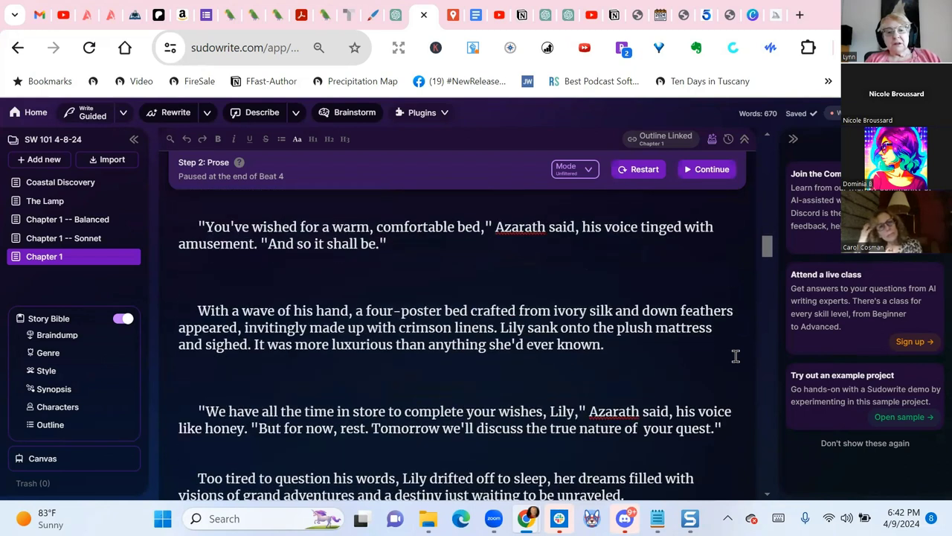
{"action": "scroll", "coordinate": [735, 356], "scroll_direction": "down", "scroll_amount": 1}
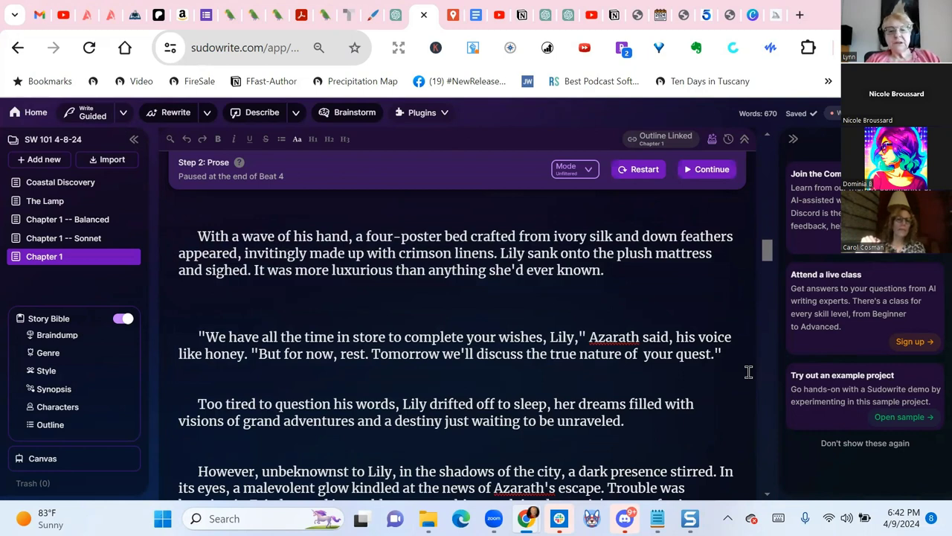
{"action": "scroll", "coordinate": [749, 372], "scroll_direction": "down", "scroll_amount": 2}
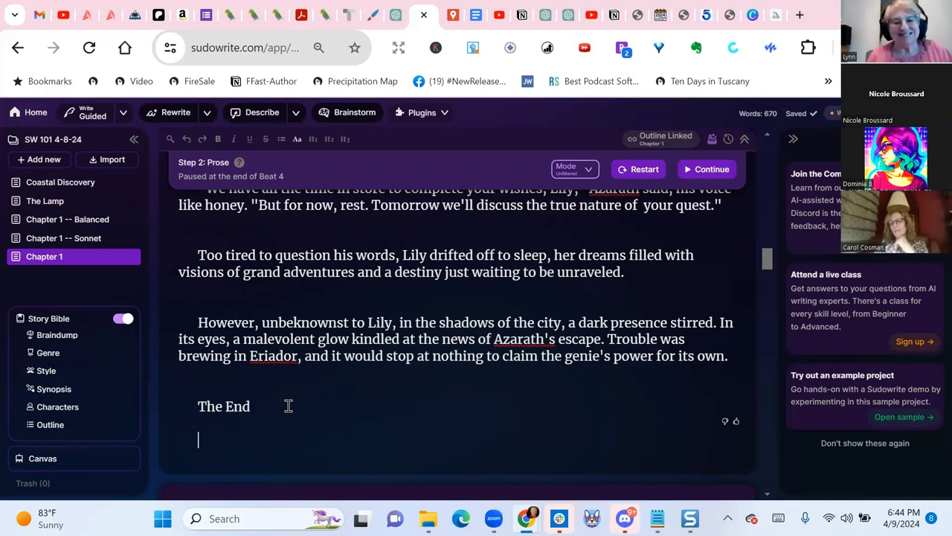
{"action": "scroll", "coordinate": [288, 406], "scroll_direction": "up", "scroll_amount": 1}
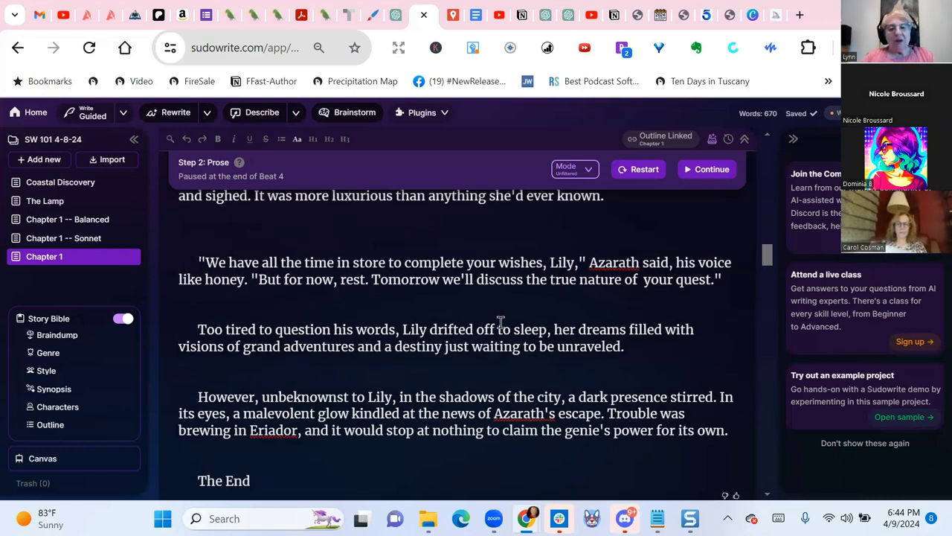
{"action": "scroll", "coordinate": [500, 325], "scroll_direction": "up", "scroll_amount": 2}
{"action": "scroll", "coordinate": [499, 325], "scroll_direction": "up", "scroll_amount": 1}
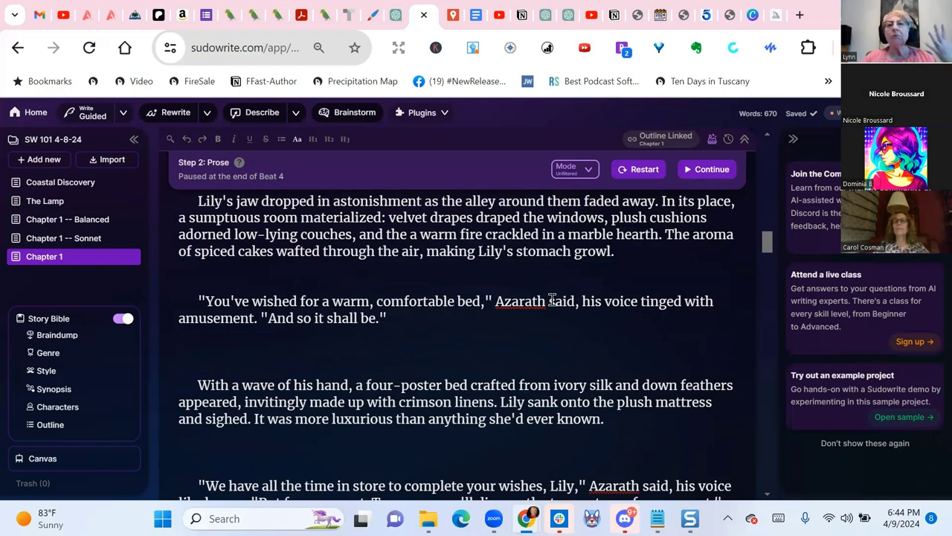
{"action": "scroll", "coordinate": [419, 337], "scroll_direction": "up", "scroll_amount": 3}
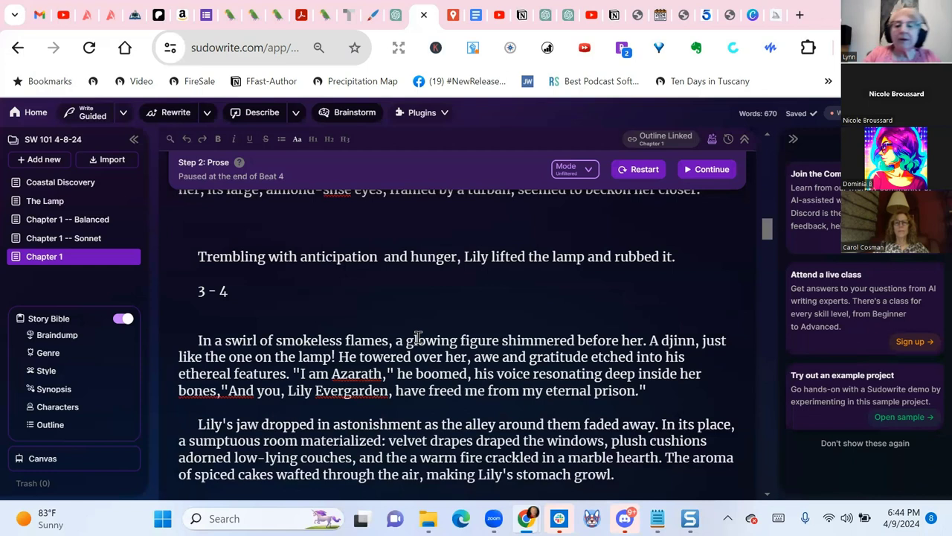
{"action": "scroll", "coordinate": [419, 337], "scroll_direction": "down", "scroll_amount": 5}
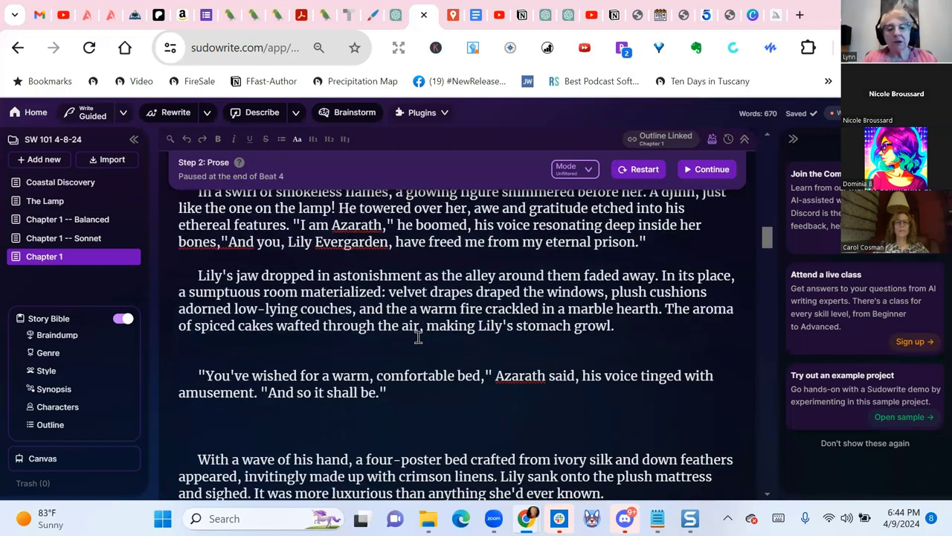
{"action": "scroll", "coordinate": [419, 337], "scroll_direction": "down", "scroll_amount": 4}
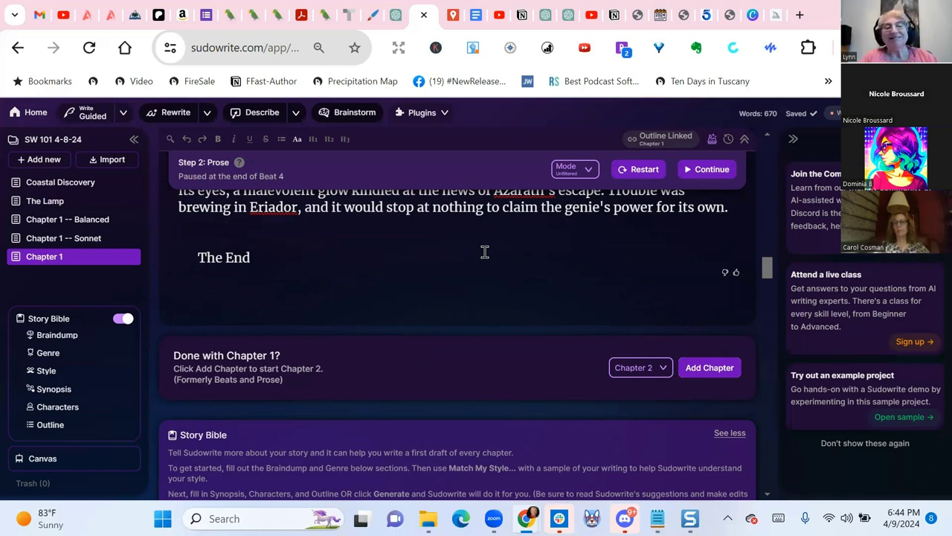
Continue generation and pause after Beats 5 and 6, bringing the chapter to 1,067 words.
{"action": "left_click", "coordinate": [718, 176]}
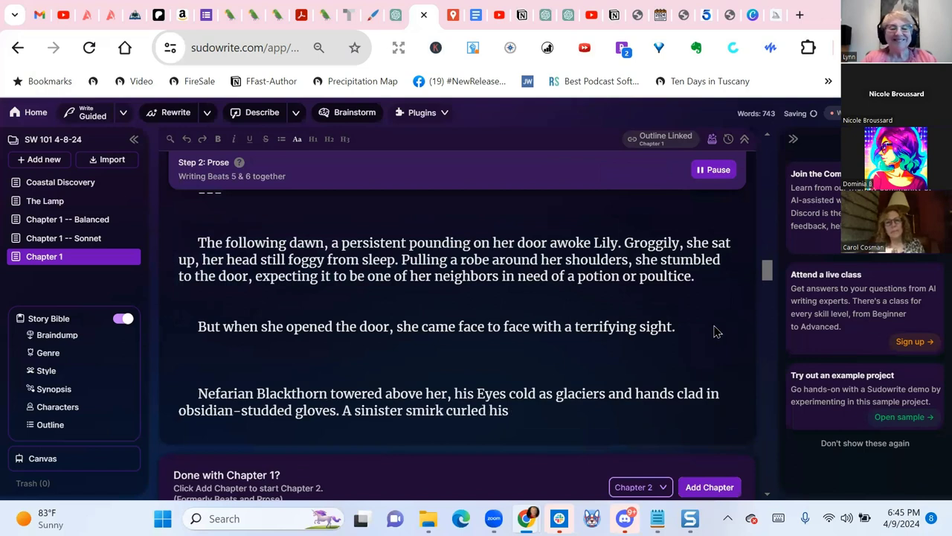
{"action": "left_click", "coordinate": [715, 171]}
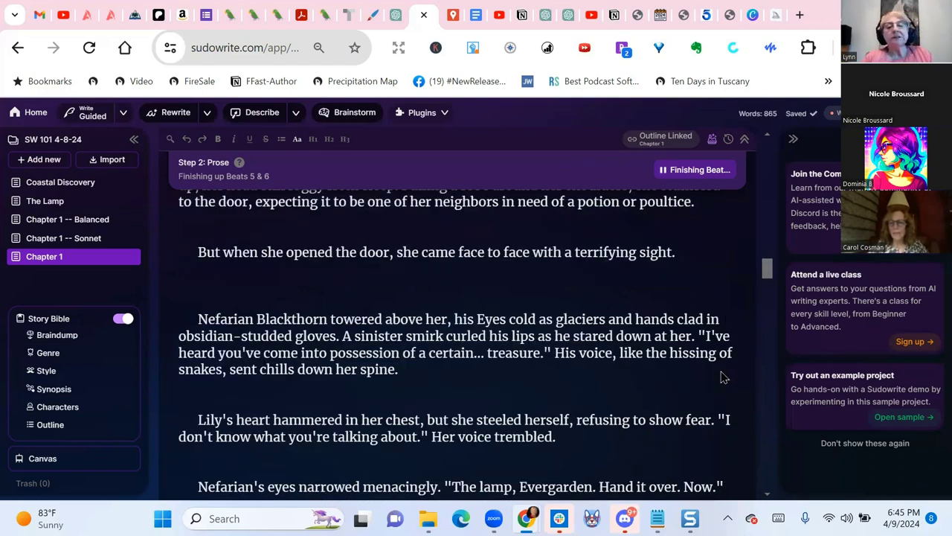
{"action": "scroll", "coordinate": [721, 377], "scroll_direction": "down", "scroll_amount": 1}
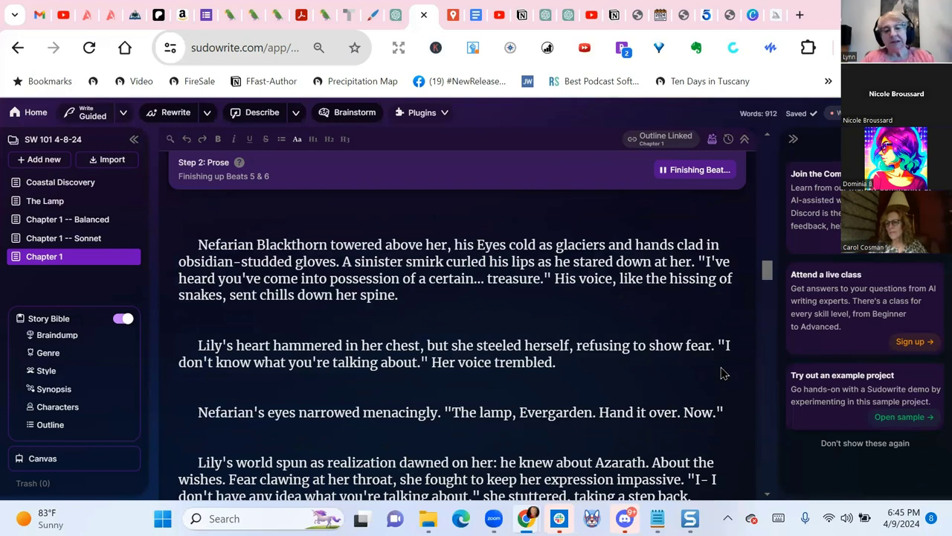
{"action": "scroll", "coordinate": [726, 394], "scroll_direction": "down", "scroll_amount": 1}
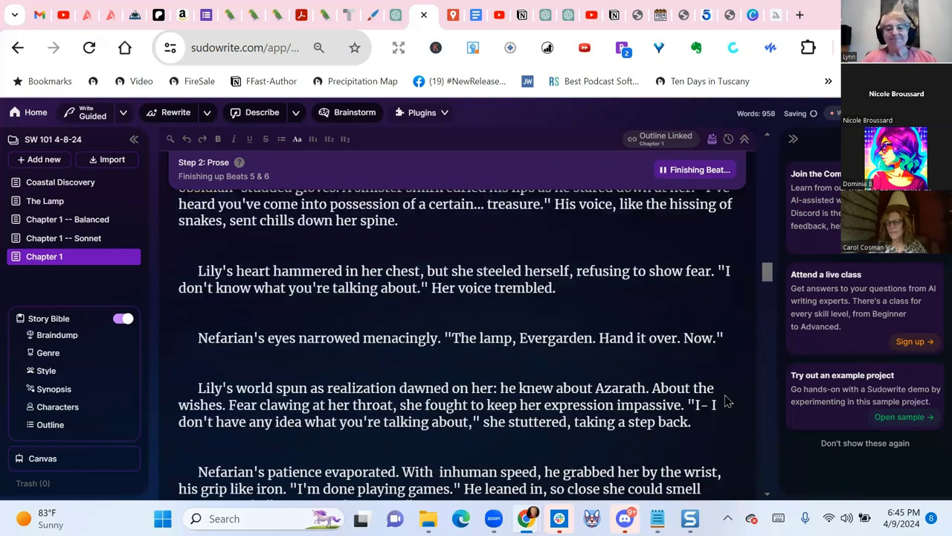
{"action": "scroll", "coordinate": [726, 402], "scroll_direction": "down", "scroll_amount": 1}
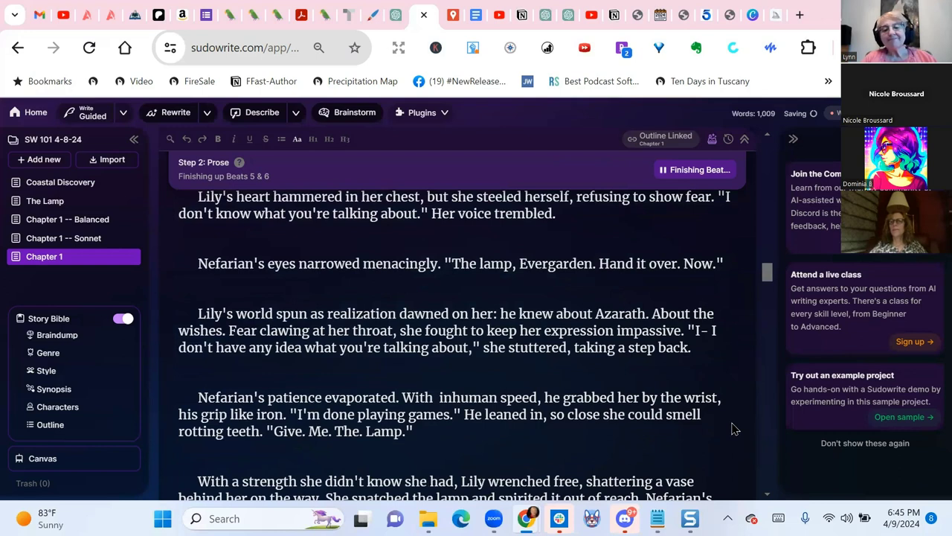
{"action": "scroll", "coordinate": [733, 428], "scroll_direction": "down", "scroll_amount": 1}
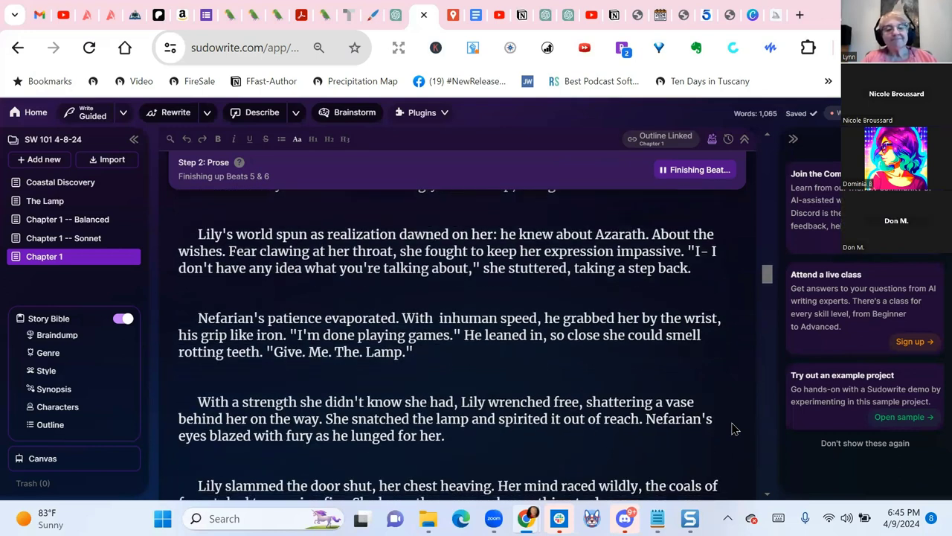
{"action": "scroll", "coordinate": [733, 429], "scroll_direction": "down", "scroll_amount": 1}
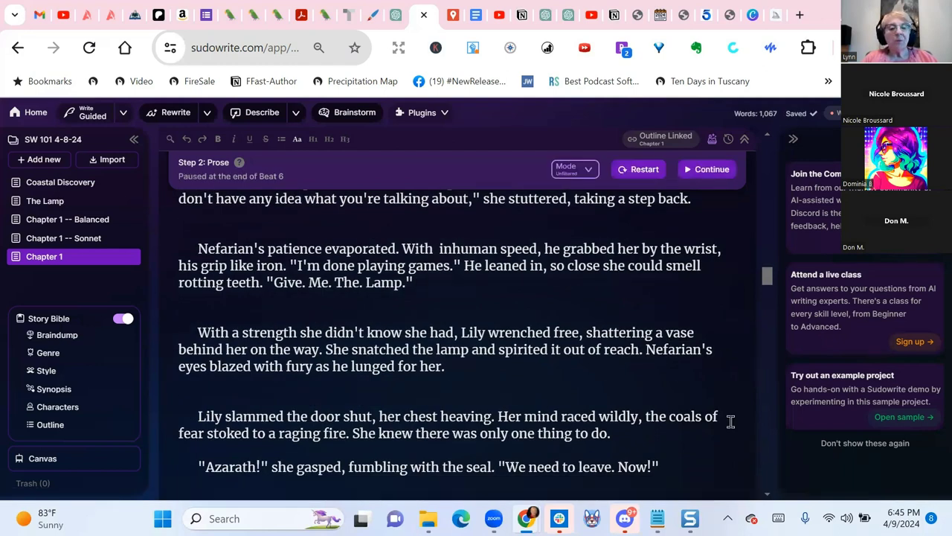
Scroll through the Beat 5–6 prose down to 'The End', where Lily and Azarath vanish.
{"action": "scroll", "coordinate": [730, 421], "scroll_direction": "down", "scroll_amount": 1}
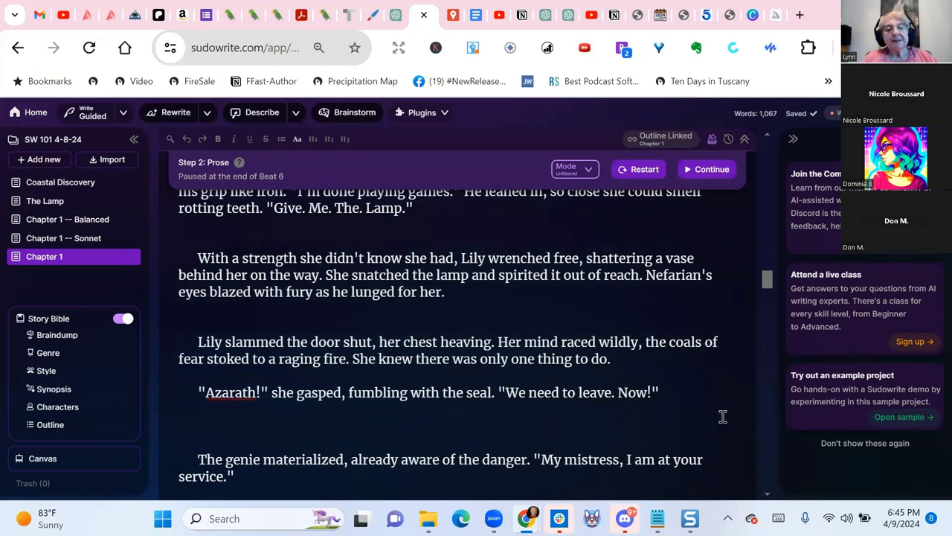
{"action": "scroll", "coordinate": [723, 416], "scroll_direction": "down", "scroll_amount": 1}
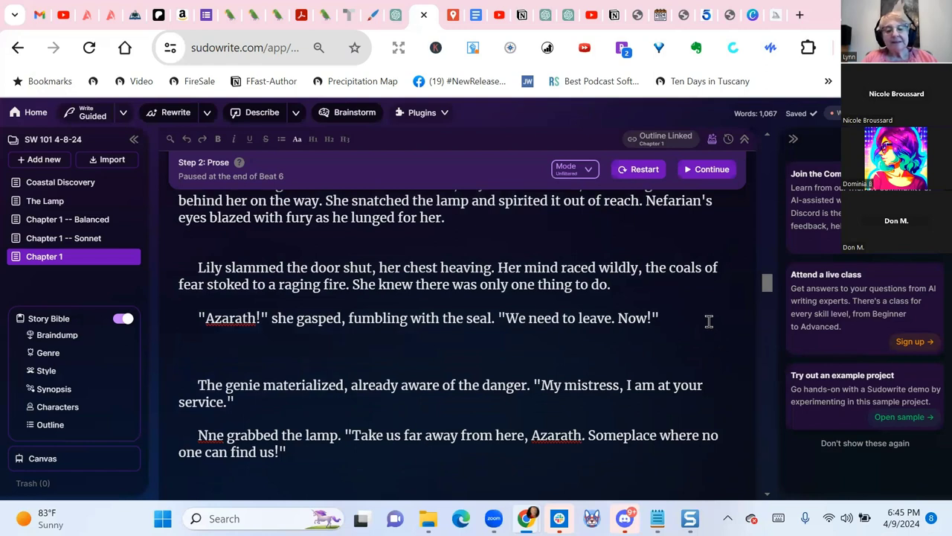
{"action": "scroll", "coordinate": [709, 321], "scroll_direction": "down", "scroll_amount": 3}
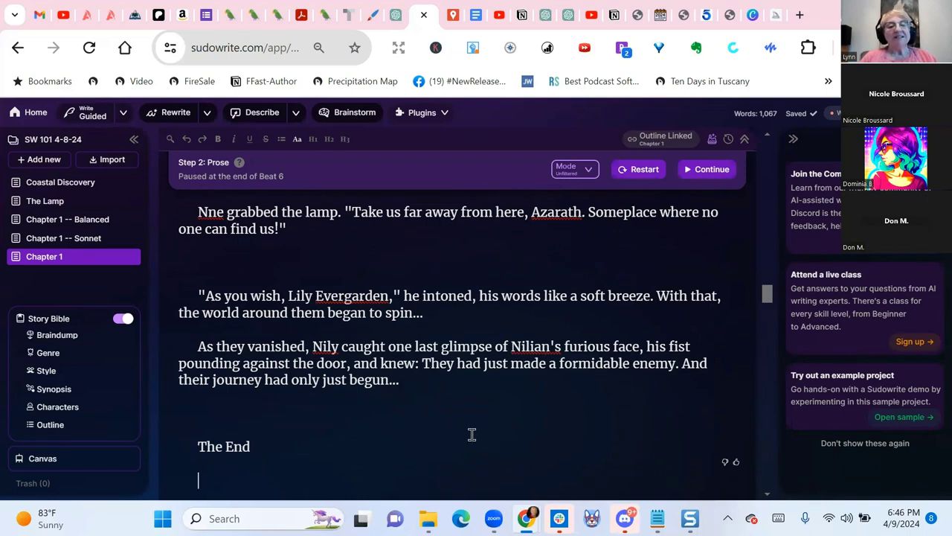
{"action": "scroll", "coordinate": [472, 434], "scroll_direction": "up", "scroll_amount": 10}
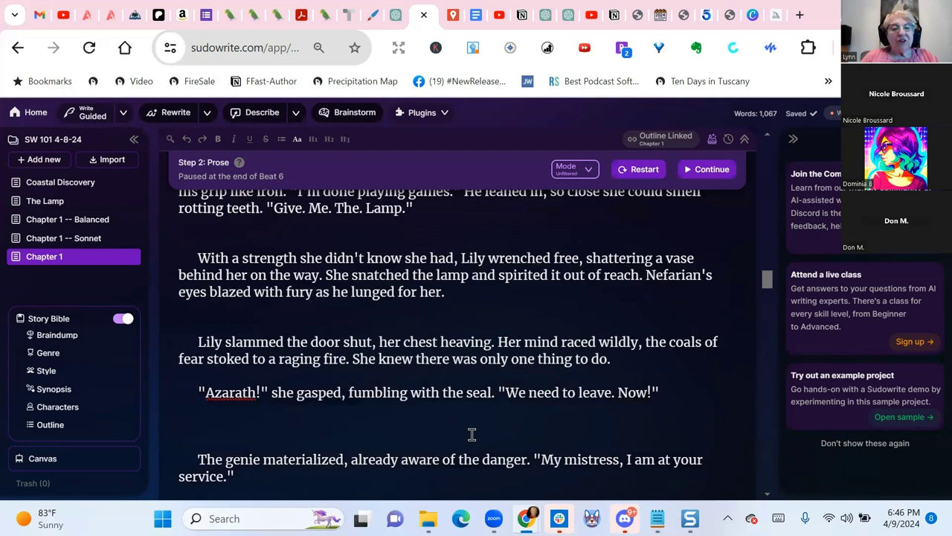
{"action": "scroll", "coordinate": [472, 434], "scroll_direction": "up", "scroll_amount": 2}
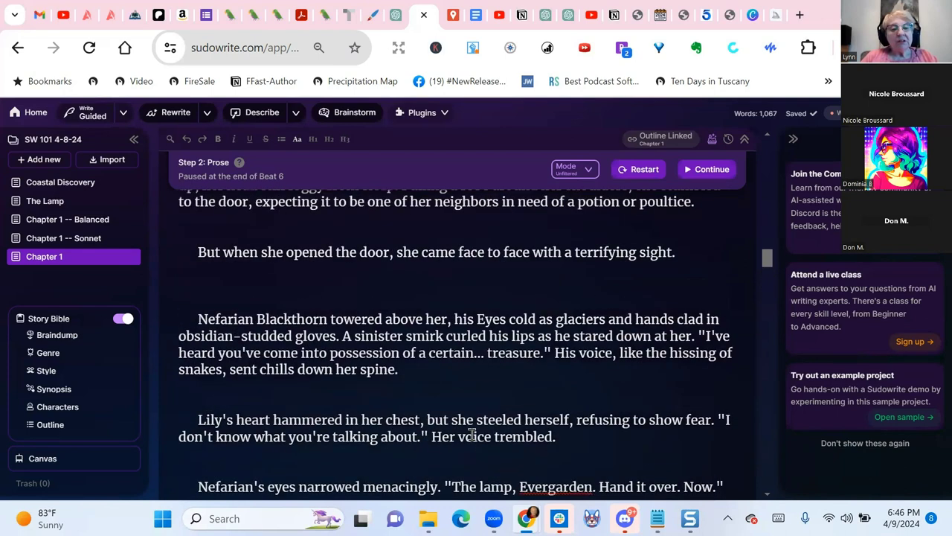
{"action": "scroll", "coordinate": [418, 321], "scroll_direction": "down", "scroll_amount": 12}
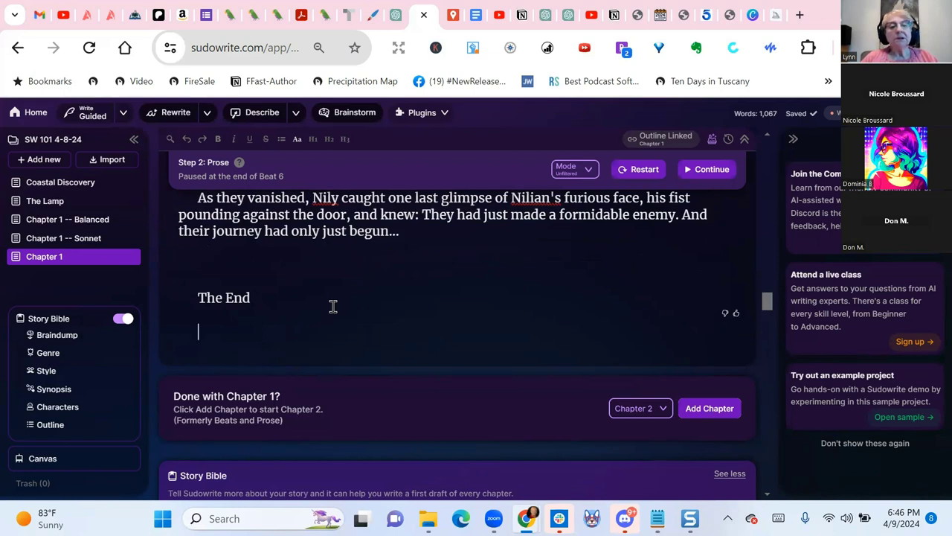
{"action": "scroll", "coordinate": [333, 306], "scroll_direction": "up", "scroll_amount": 5}
{"action": "scroll", "coordinate": [333, 306], "scroll_direction": "up", "scroll_amount": 15}
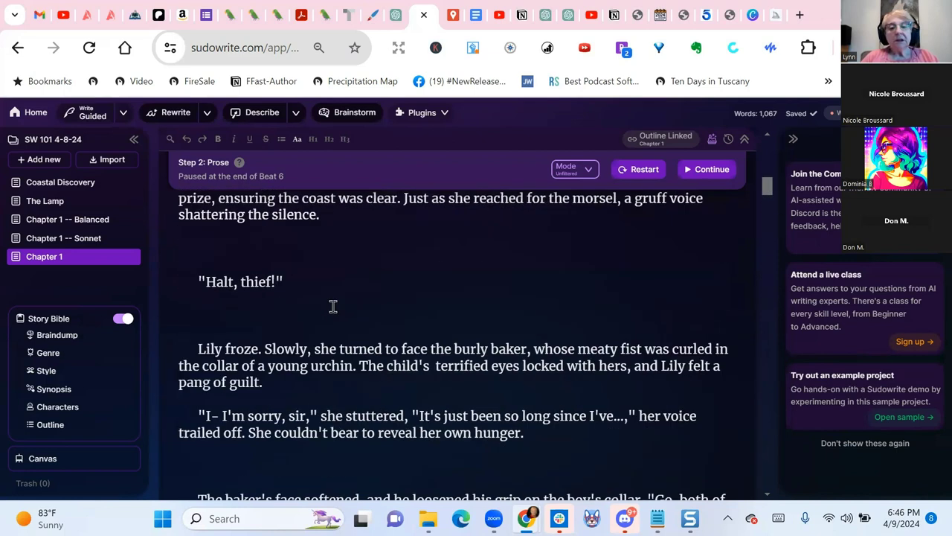
{"action": "scroll", "coordinate": [334, 307], "scroll_direction": "up", "scroll_amount": 5}
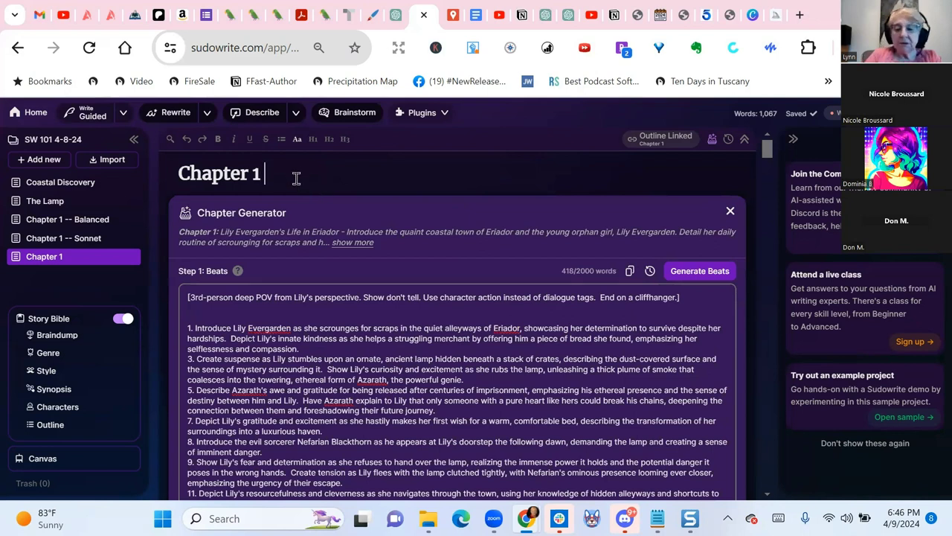
{"action": "scroll", "coordinate": [386, 215], "scroll_direction": "down", "scroll_amount": 4}
{"action": "scroll", "coordinate": [386, 216], "scroll_direction": "down", "scroll_amount": 5}
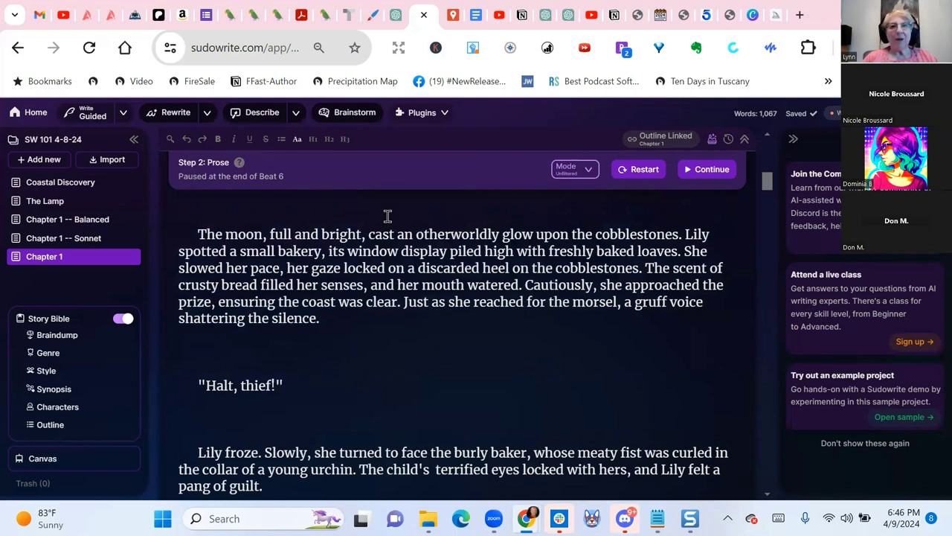
{"action": "scroll", "coordinate": [387, 216], "scroll_direction": "down", "scroll_amount": 2}
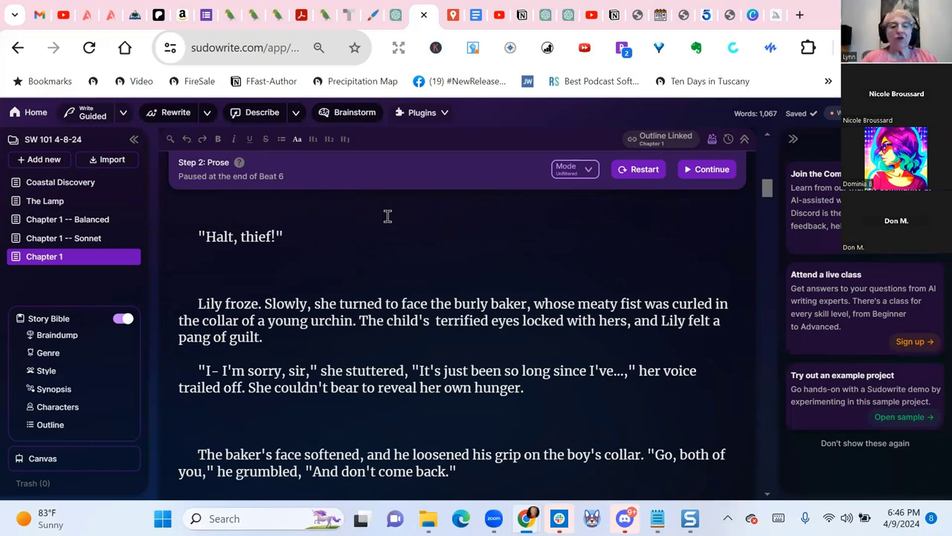
{"action": "scroll", "coordinate": [389, 232], "scroll_direction": "down", "scroll_amount": 3}
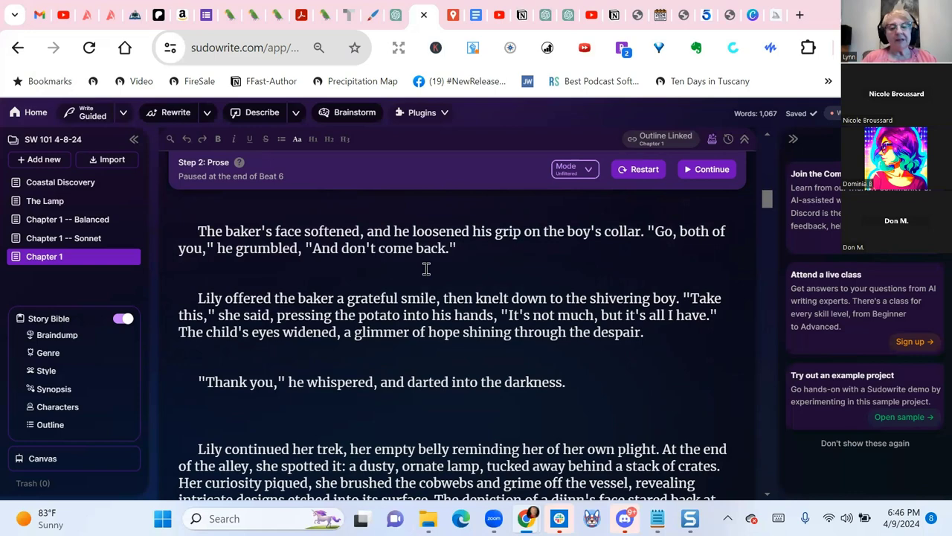
{"action": "scroll", "coordinate": [427, 269], "scroll_direction": "down", "scroll_amount": 1}
{"action": "scroll", "coordinate": [426, 269], "scroll_direction": "down", "scroll_amount": 15}
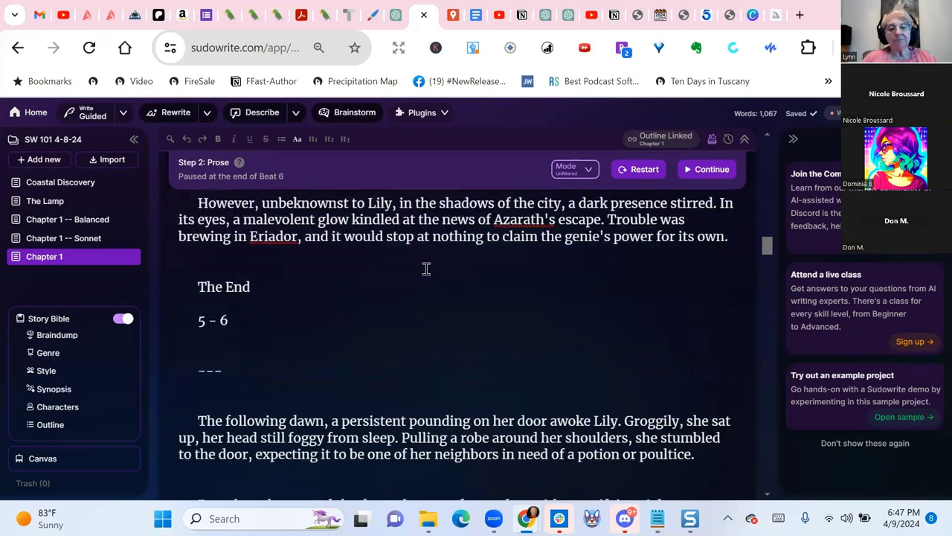
{"action": "scroll", "coordinate": [426, 269], "scroll_direction": "down", "scroll_amount": 15}
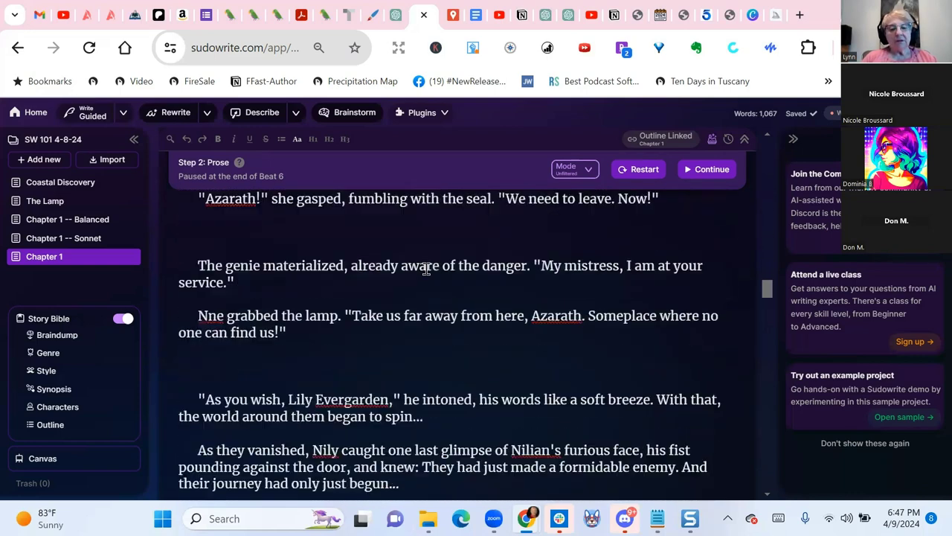
{"action": "scroll", "coordinate": [427, 269], "scroll_direction": "down", "scroll_amount": 3}
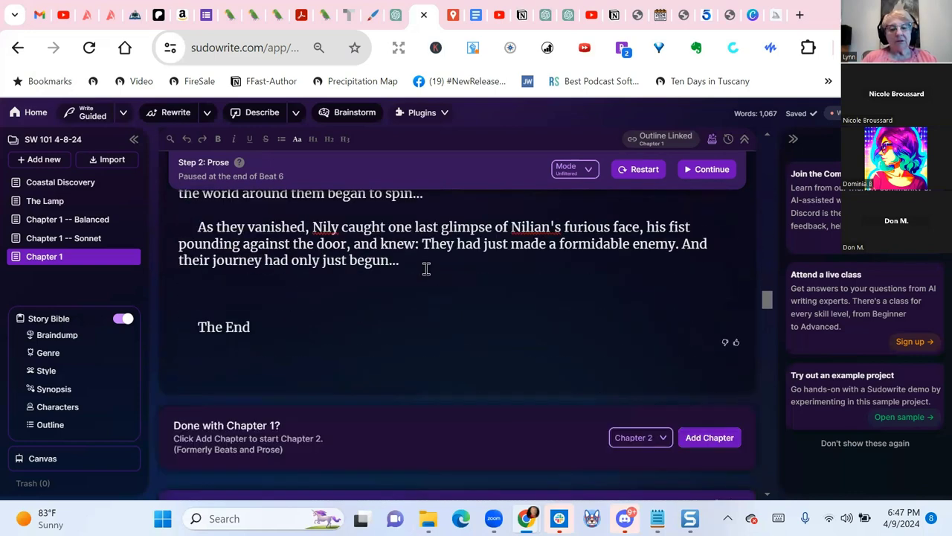
Switch the generation model to Mistral Medium and continue writing Beats 7 and 8.
{"action": "left_click", "coordinate": [588, 172]}
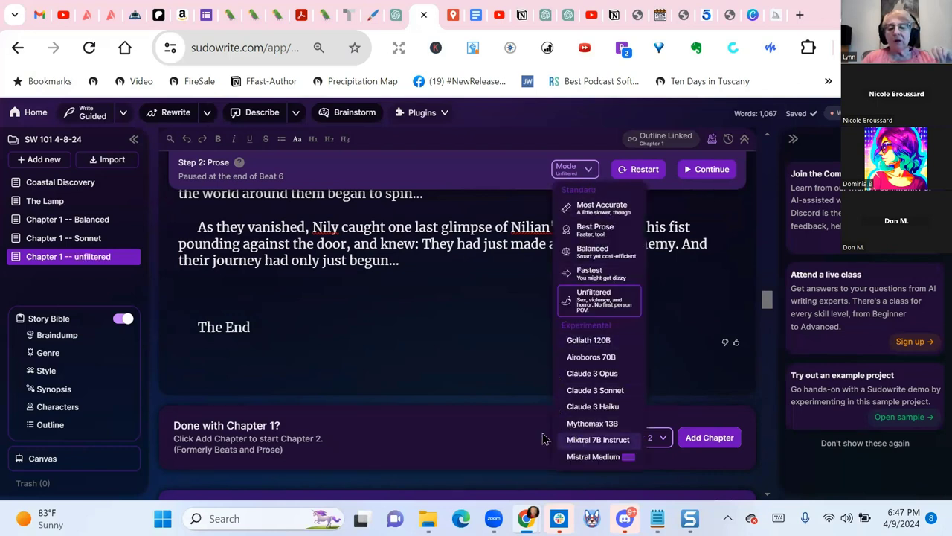
{"action": "left_click", "coordinate": [593, 457]}
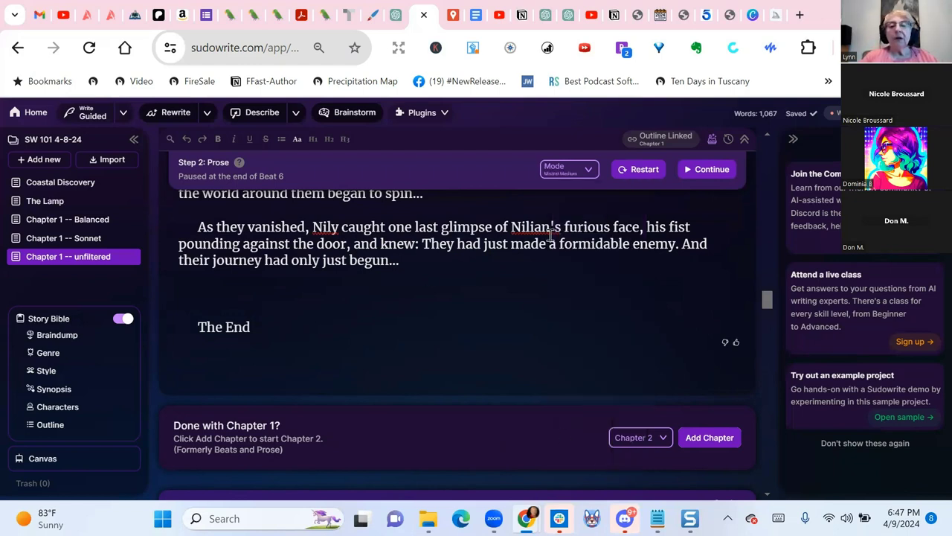
{"action": "left_click", "coordinate": [714, 171]}
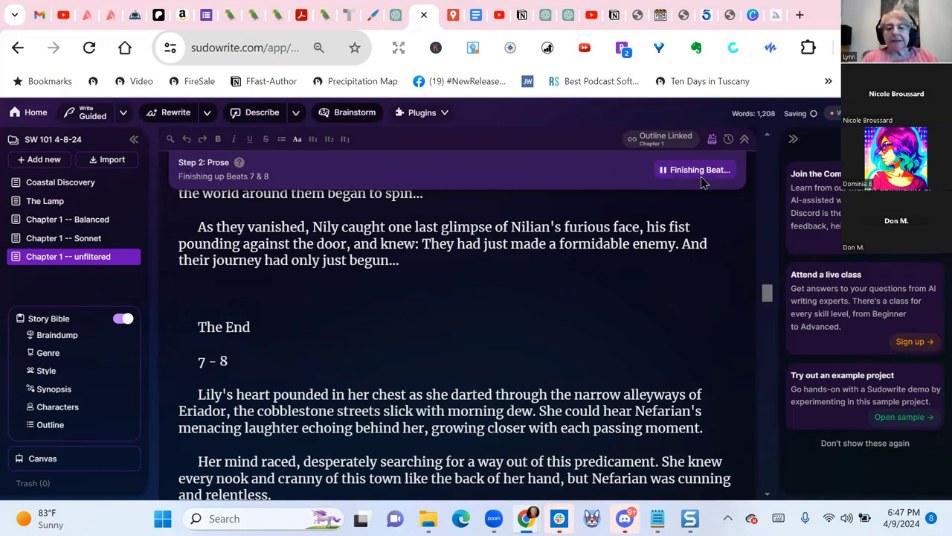
Read through the new Beats 7–8 prose as the chapter reaches 1,792 words.
{"action": "scroll", "coordinate": [464, 278], "scroll_direction": "down", "scroll_amount": 1}
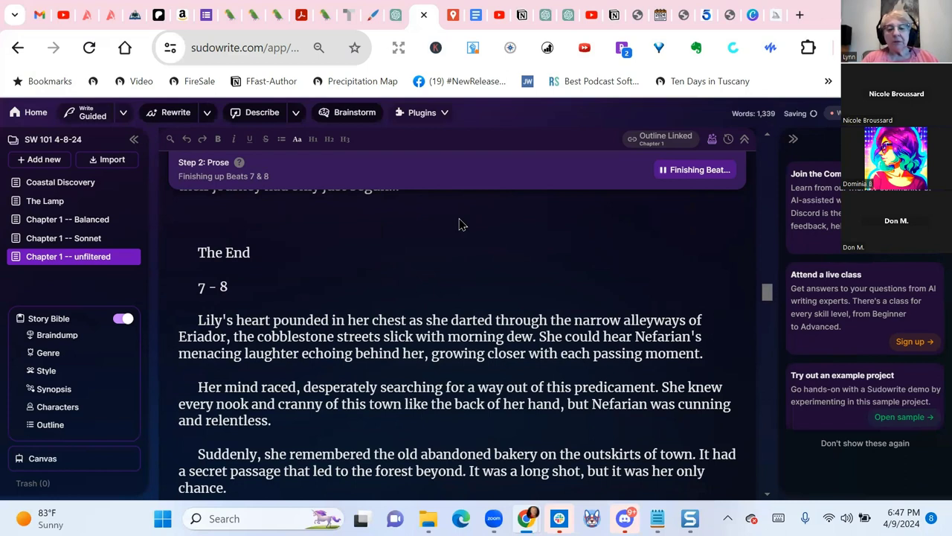
{"action": "scroll", "coordinate": [435, 308], "scroll_direction": "up", "scroll_amount": 2}
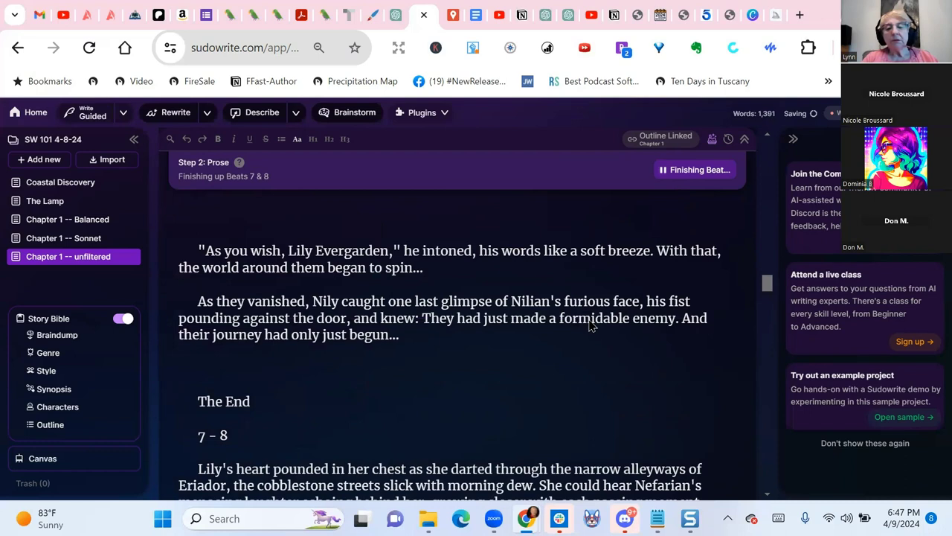
{"action": "scroll", "coordinate": [584, 313], "scroll_direction": "down", "scroll_amount": 2}
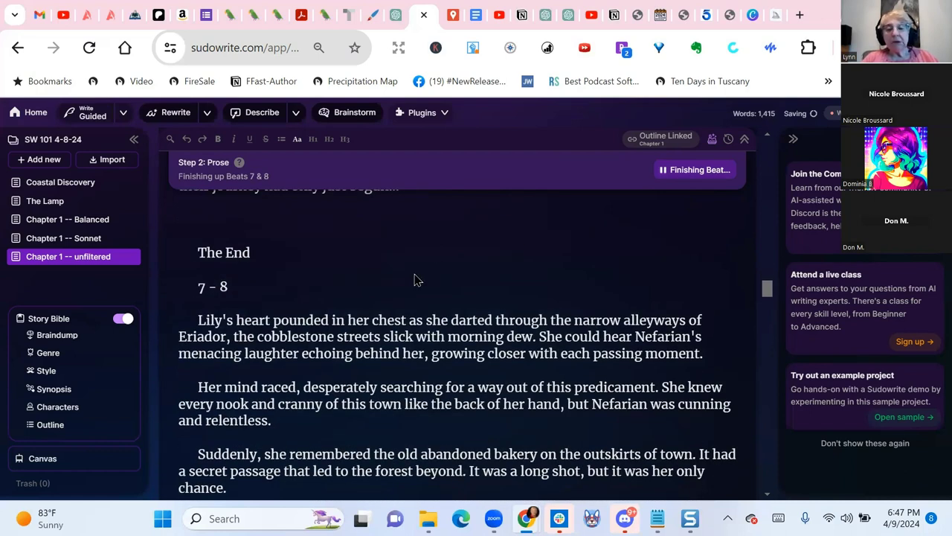
{"action": "scroll", "coordinate": [415, 280], "scroll_direction": "down", "scroll_amount": 2}
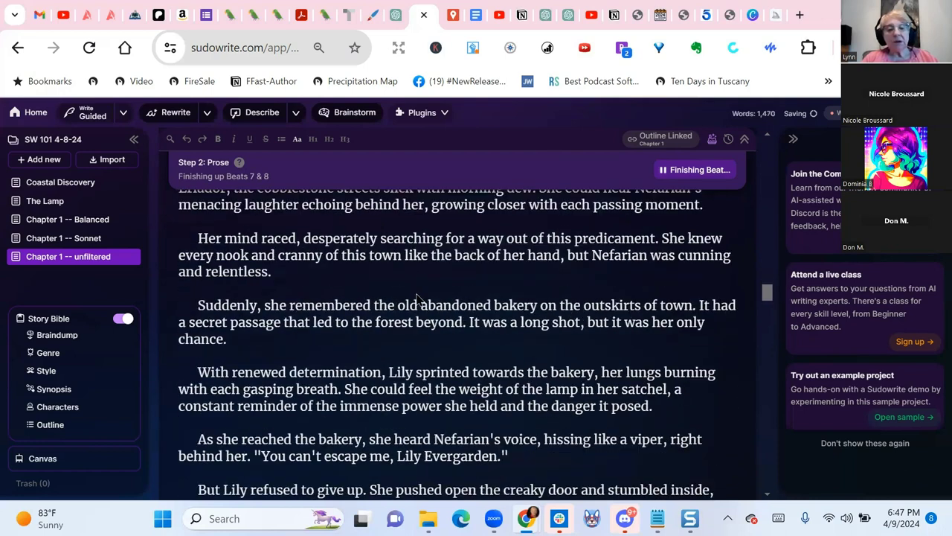
{"action": "scroll", "coordinate": [416, 298], "scroll_direction": "down", "scroll_amount": 1}
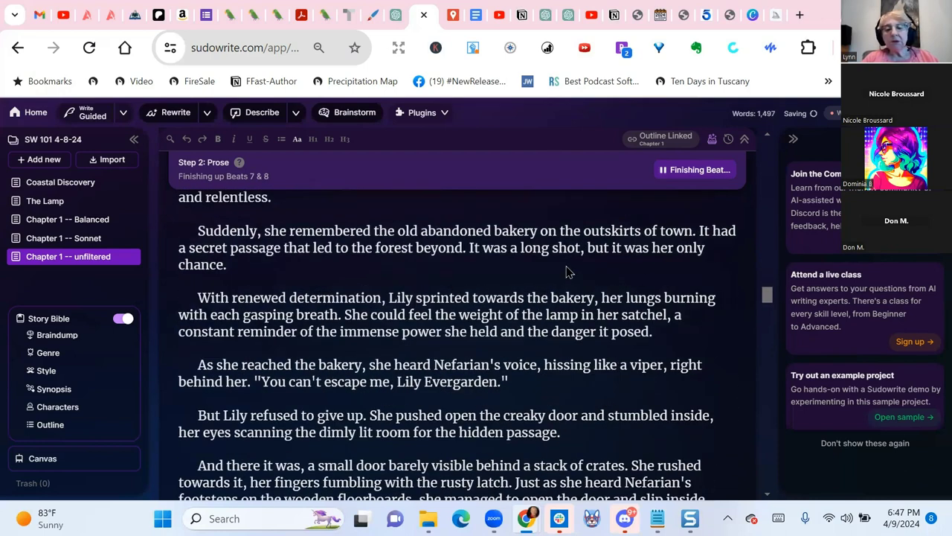
{"action": "scroll", "coordinate": [567, 272], "scroll_direction": "down", "scroll_amount": 2}
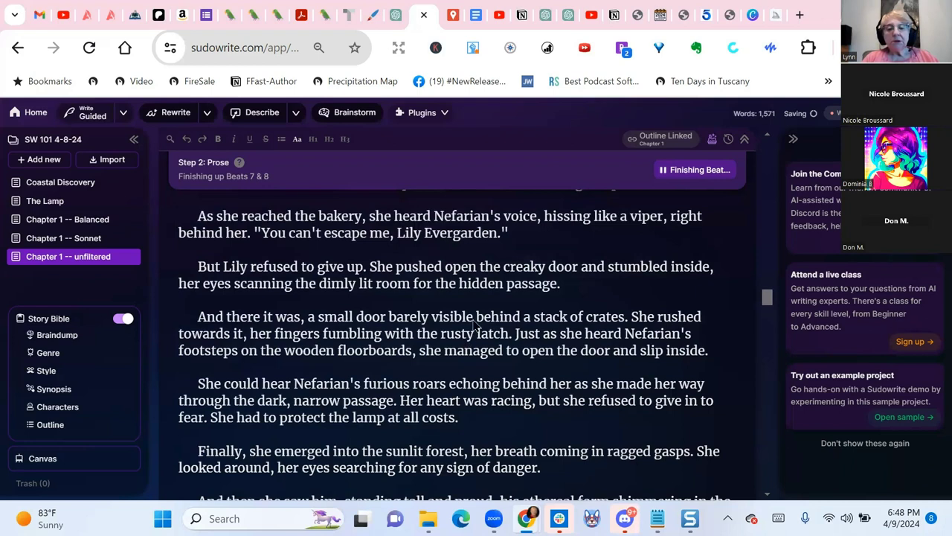
{"action": "scroll", "coordinate": [480, 316], "scroll_direction": "down", "scroll_amount": 1}
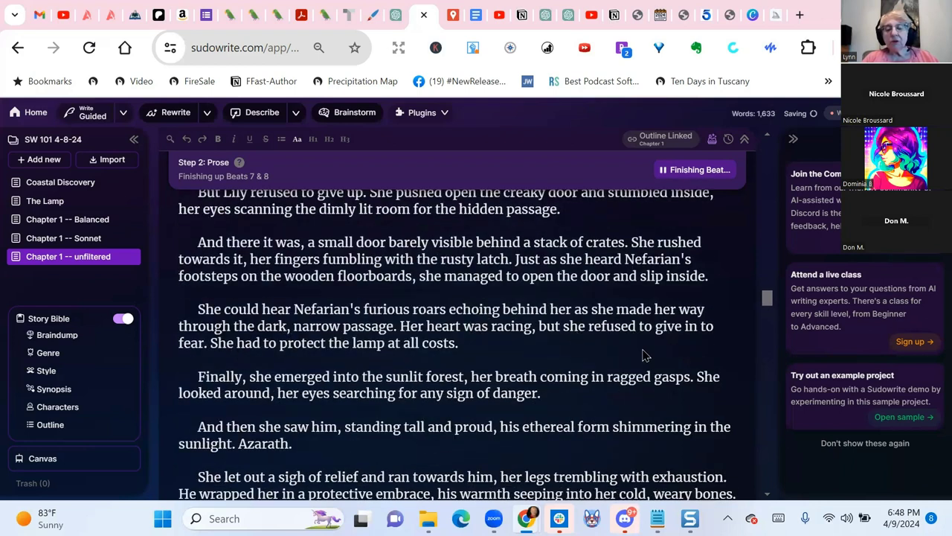
{"action": "scroll", "coordinate": [629, 303], "scroll_direction": "down", "scroll_amount": 1}
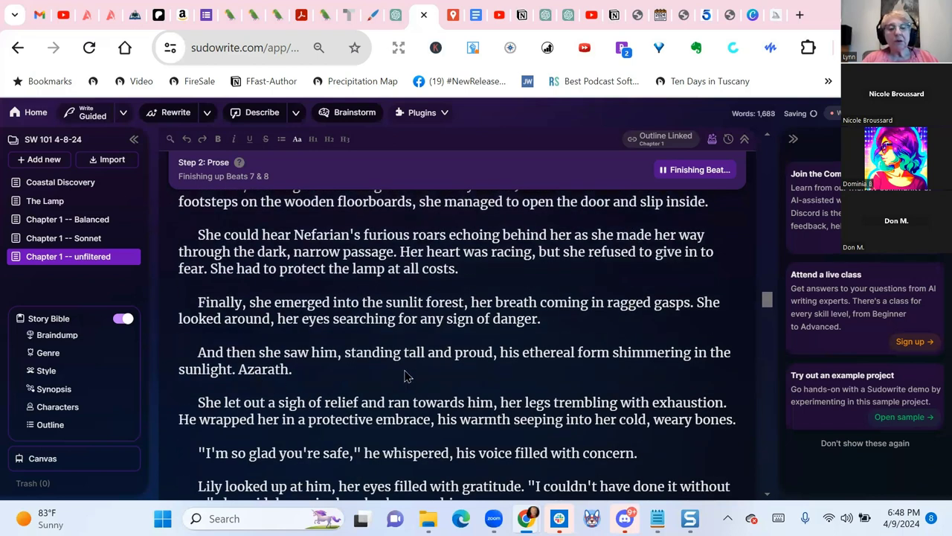
{"action": "scroll", "coordinate": [405, 375], "scroll_direction": "down", "scroll_amount": 1}
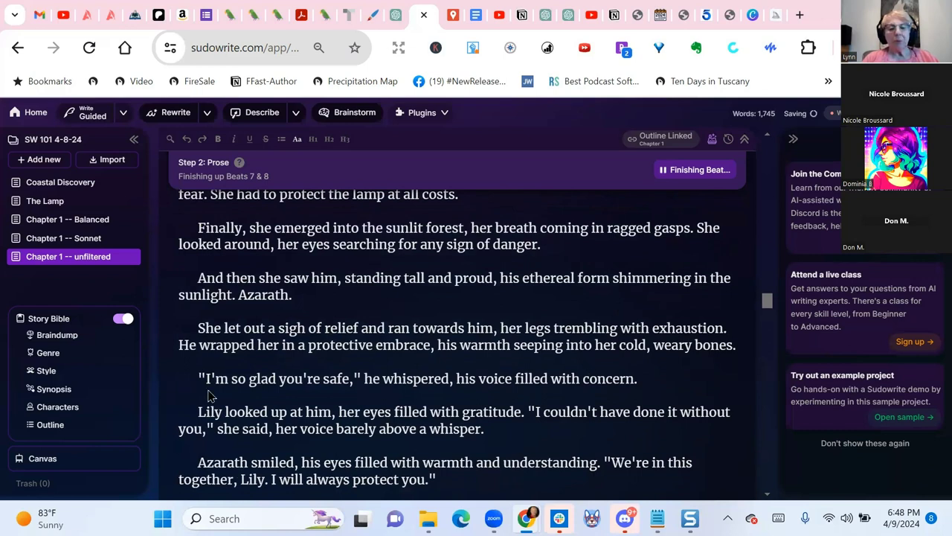
{"action": "scroll", "coordinate": [445, 355], "scroll_direction": "down", "scroll_amount": 2}
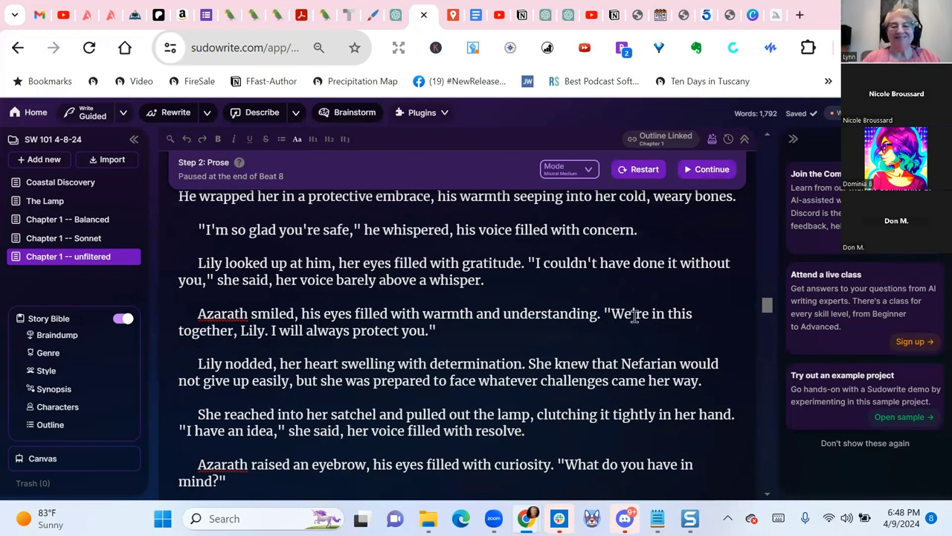
{"action": "scroll", "coordinate": [548, 274], "scroll_direction": "down", "scroll_amount": 2}
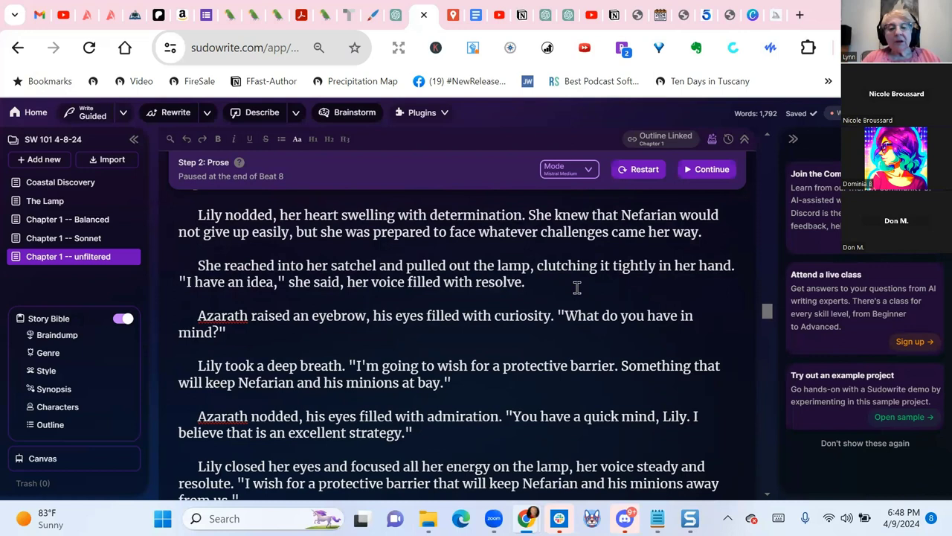
{"action": "scroll", "coordinate": [622, 289], "scroll_direction": "down", "scroll_amount": 1}
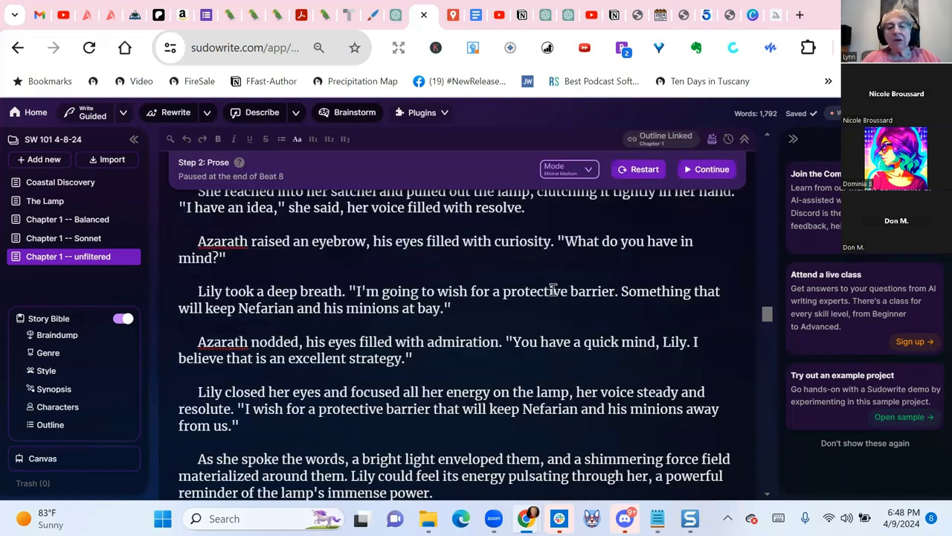
{"action": "scroll", "coordinate": [553, 290], "scroll_direction": "down", "scroll_amount": 1}
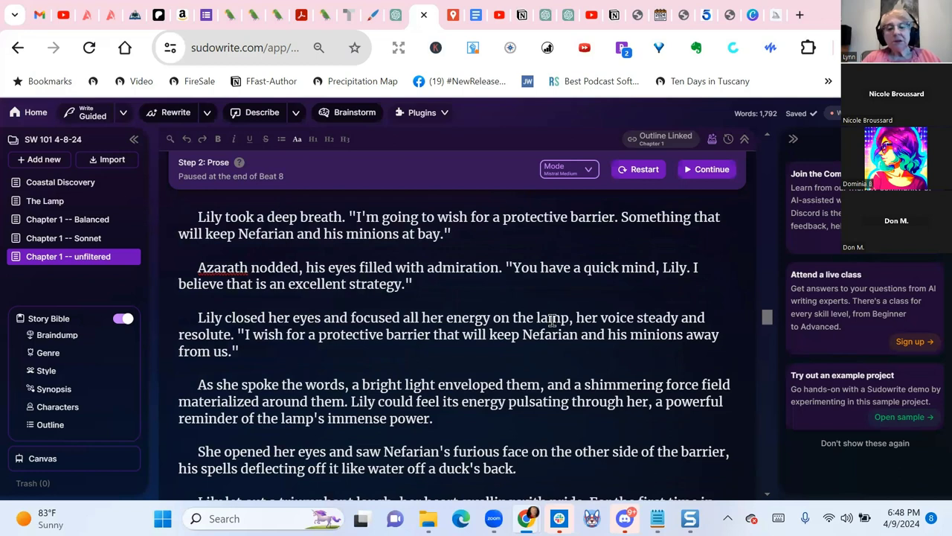
{"action": "scroll", "coordinate": [552, 320], "scroll_direction": "down", "scroll_amount": 3}
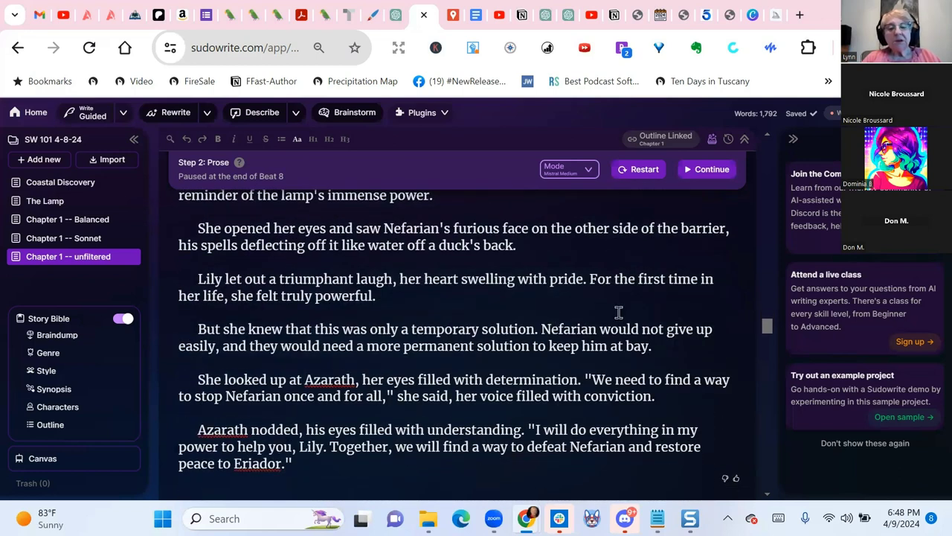
{"action": "scroll", "coordinate": [677, 330], "scroll_direction": "down", "scroll_amount": 1}
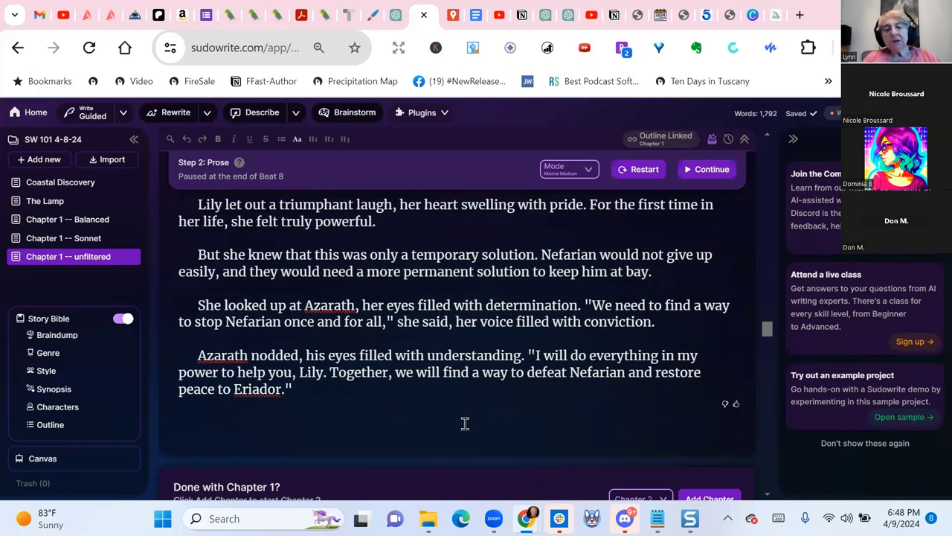
{"action": "scroll", "coordinate": [465, 423], "scroll_direction": "down", "scroll_amount": 1}
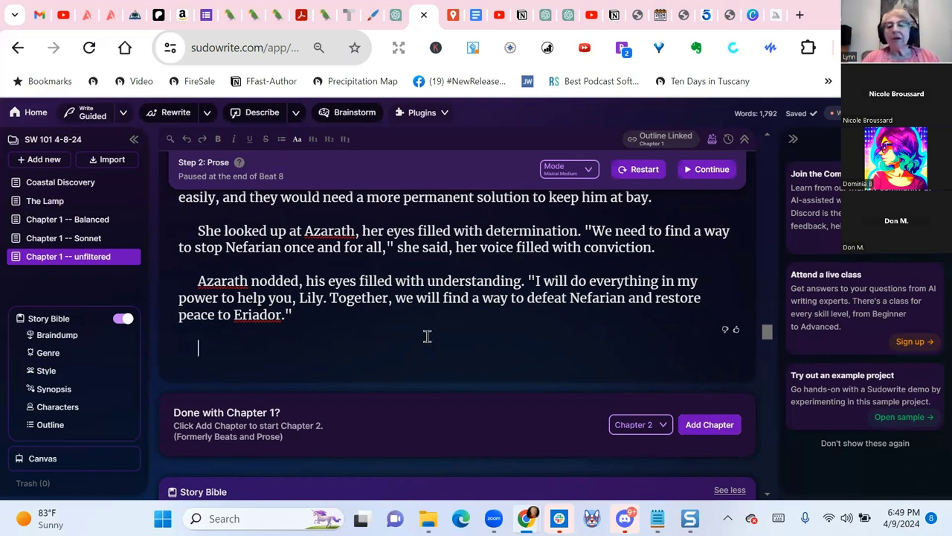
{"action": "scroll", "coordinate": [428, 336], "scroll_direction": "up", "scroll_amount": 1}
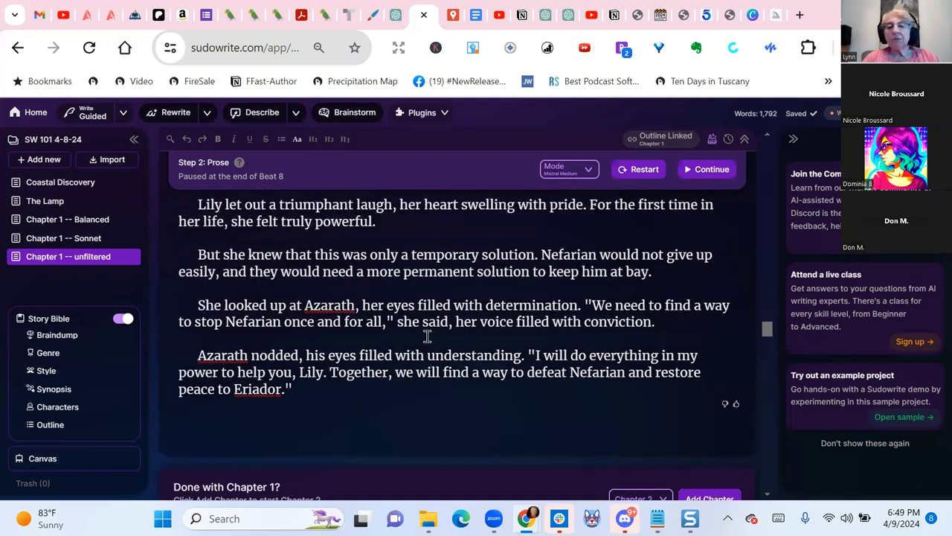
{"action": "scroll", "coordinate": [427, 336], "scroll_direction": "up", "scroll_amount": 15}
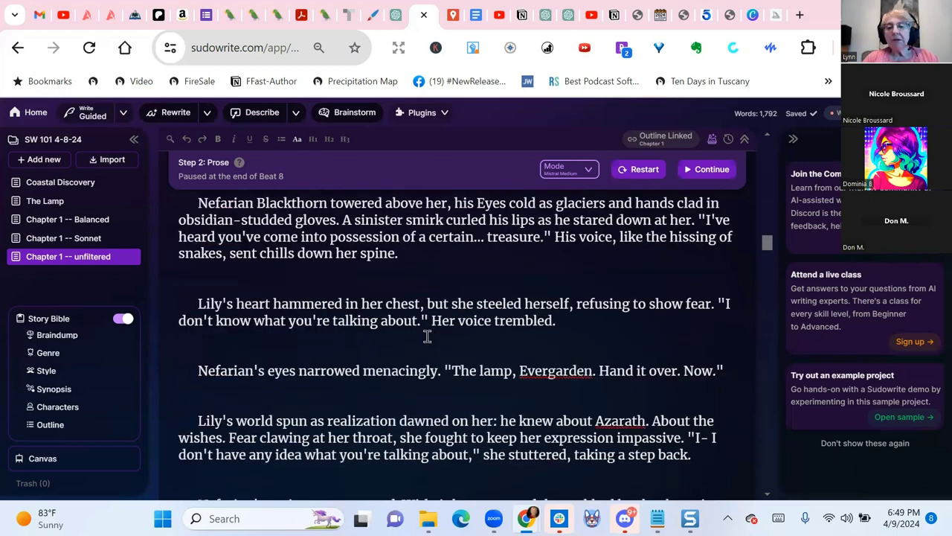
{"action": "scroll", "coordinate": [427, 336], "scroll_direction": "up", "scroll_amount": 10}
{"action": "scroll", "coordinate": [428, 336], "scroll_direction": "up", "scroll_amount": 5}
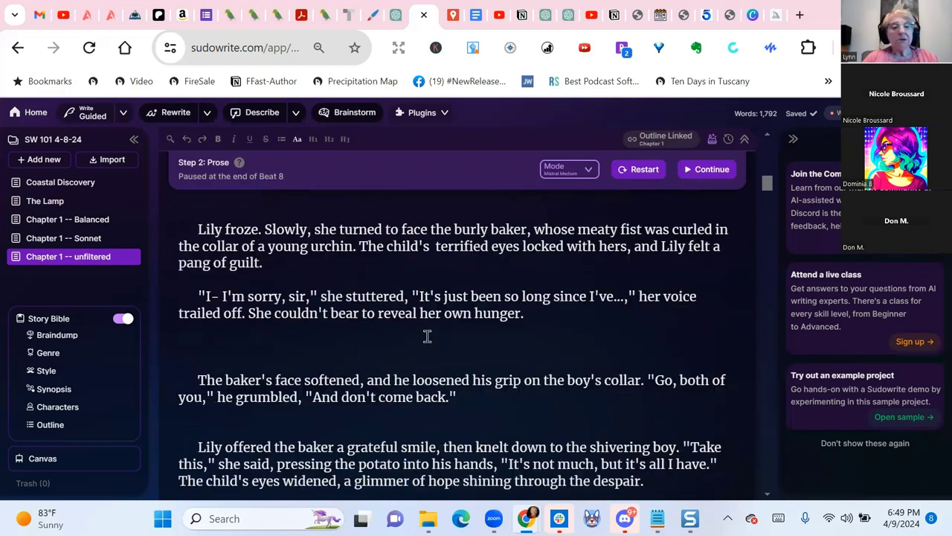
{"action": "scroll", "coordinate": [427, 336], "scroll_direction": "up", "scroll_amount": 15}
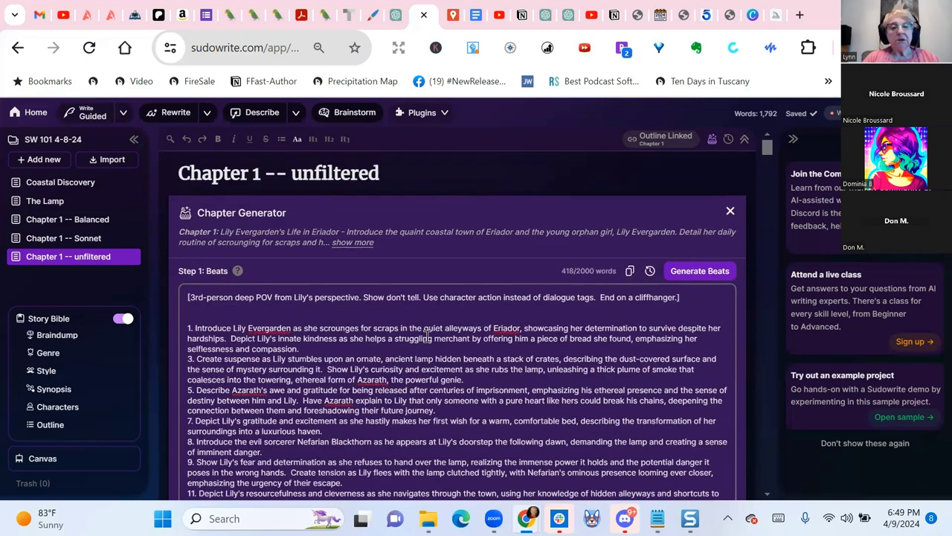
Append 'and Mixtral' to the chapter title and scroll down to the Done with Chapter 1? panel.
{"action": "left_click", "coordinate": [425, 168]}
{"action": "type", "text": "and Mixtral"}
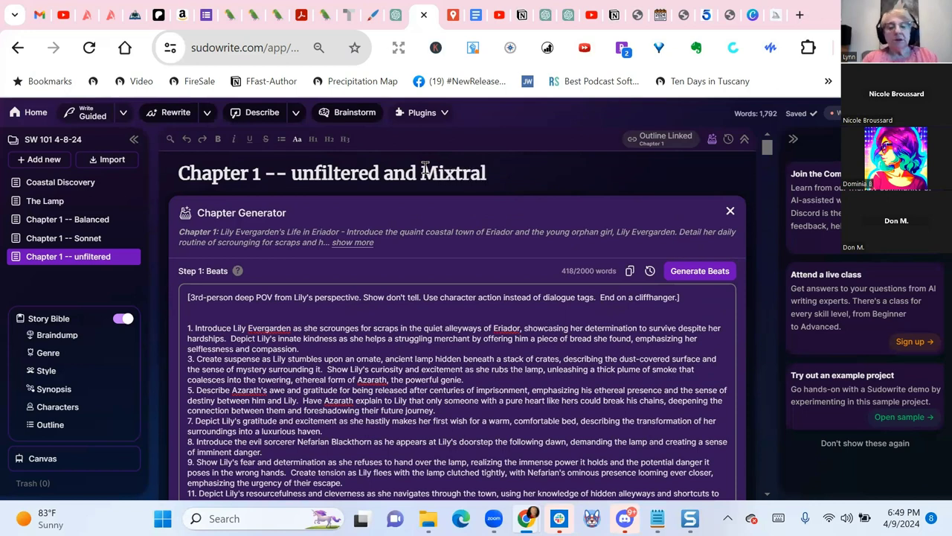
{"action": "scroll", "coordinate": [447, 262], "scroll_direction": "down", "scroll_amount": 1}
{"action": "scroll", "coordinate": [448, 262], "scroll_direction": "down", "scroll_amount": 15}
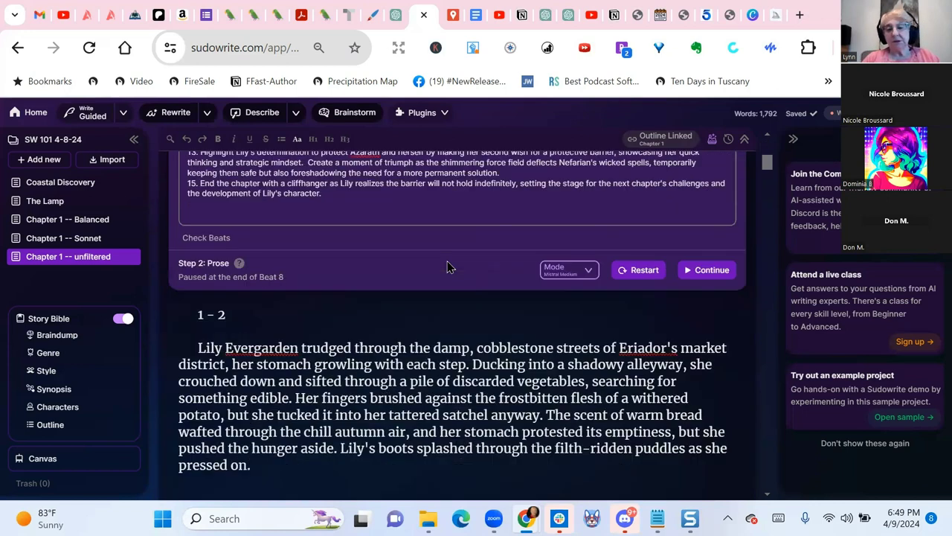
{"action": "scroll", "coordinate": [446, 258], "scroll_direction": "down", "scroll_amount": 20}
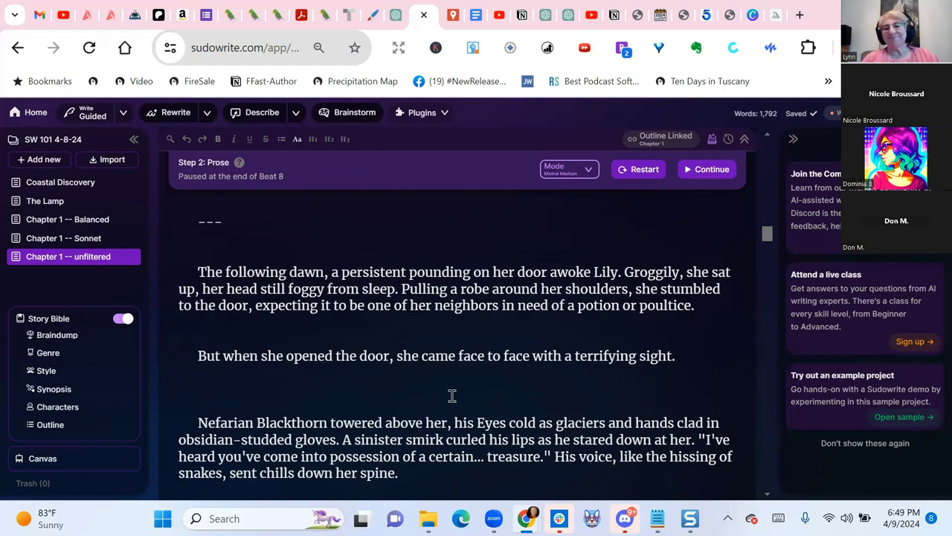
{"action": "scroll", "coordinate": [434, 392], "scroll_direction": "down", "scroll_amount": 7}
{"action": "scroll", "coordinate": [433, 393], "scroll_direction": "down", "scroll_amount": 5}
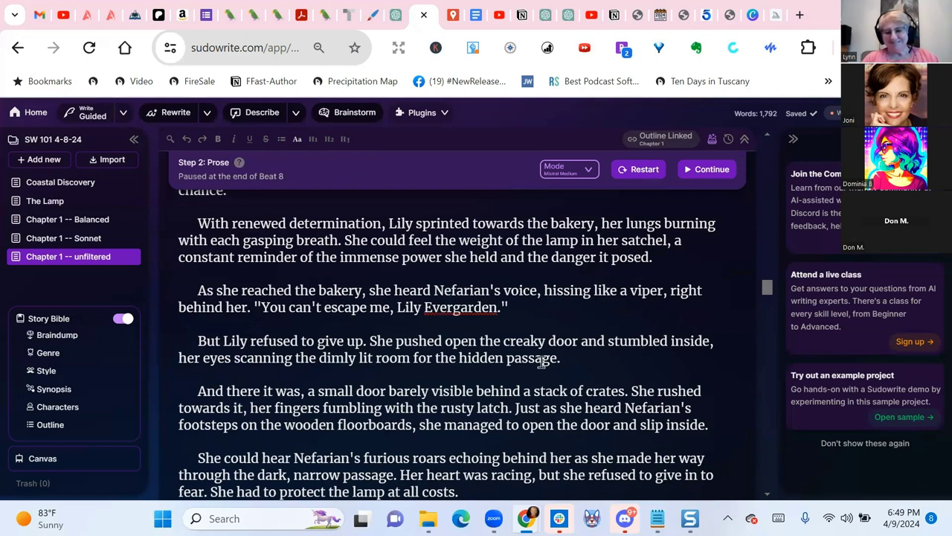
{"action": "scroll", "coordinate": [542, 361], "scroll_direction": "down", "scroll_amount": 10}
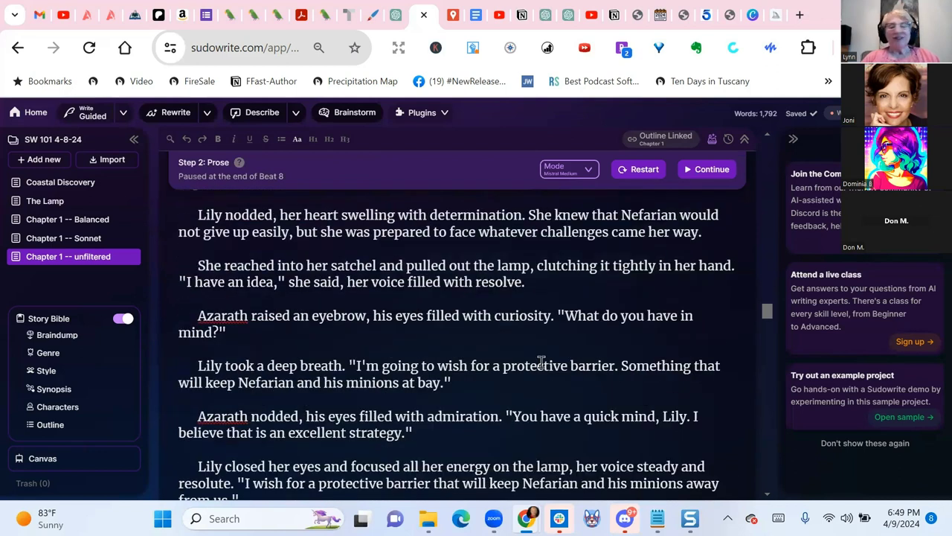
{"action": "scroll", "coordinate": [542, 361], "scroll_direction": "down", "scroll_amount": 10}
{"action": "scroll", "coordinate": [543, 368], "scroll_direction": "up", "scroll_amount": 2}
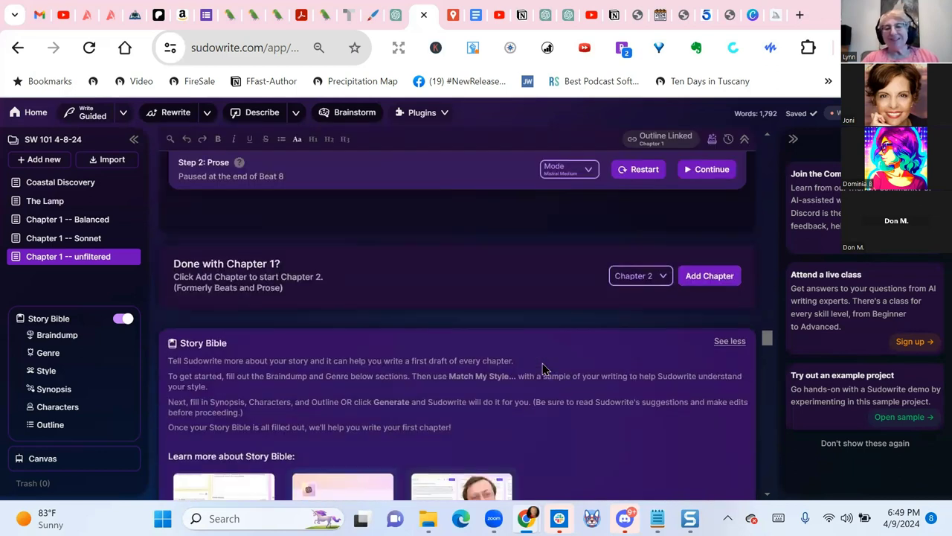
Add a new chapter set as Chapter 1.
{"action": "left_click", "coordinate": [658, 278]}
{"action": "left_click", "coordinate": [635, 309]}
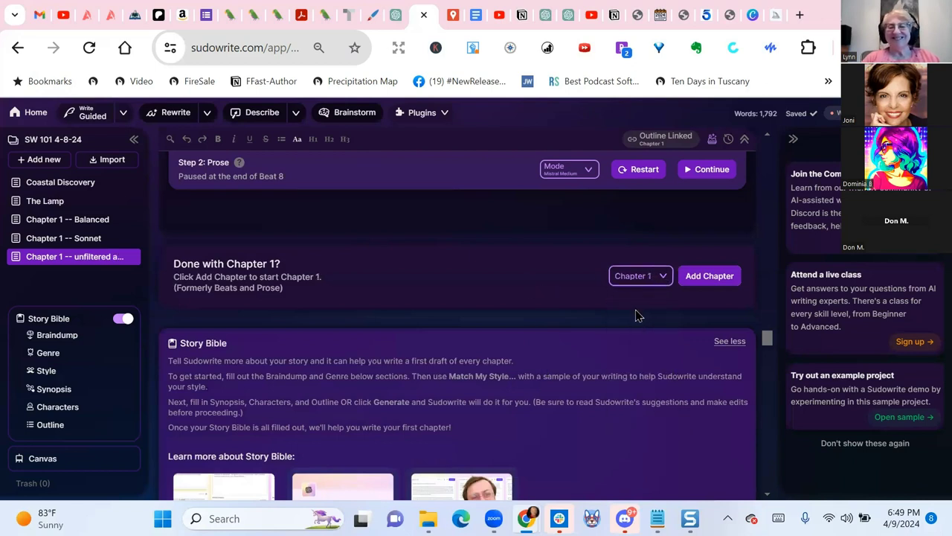
{"action": "left_click", "coordinate": [707, 281]}
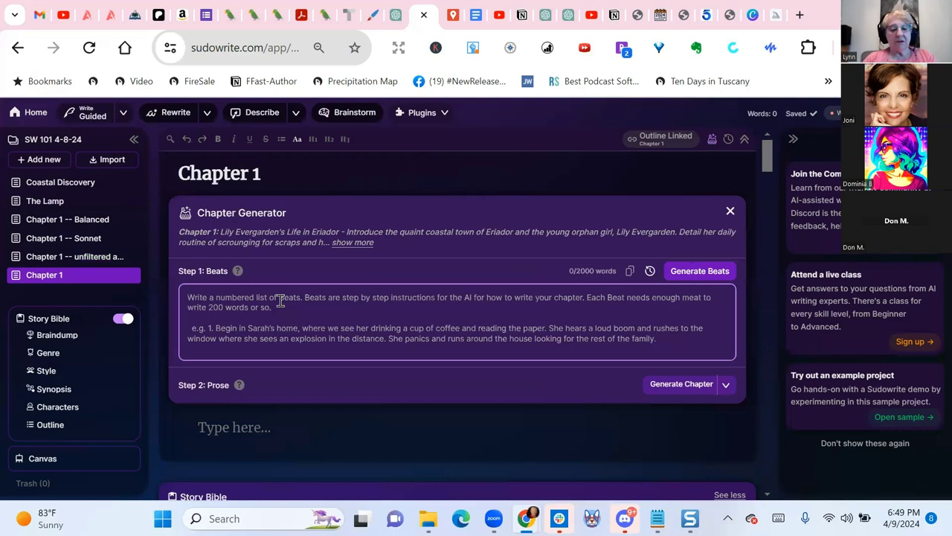
Paste the 15-point beat list from clipboard history and select the Most Accurate model.
{"action": "key", "text": "super+v"}
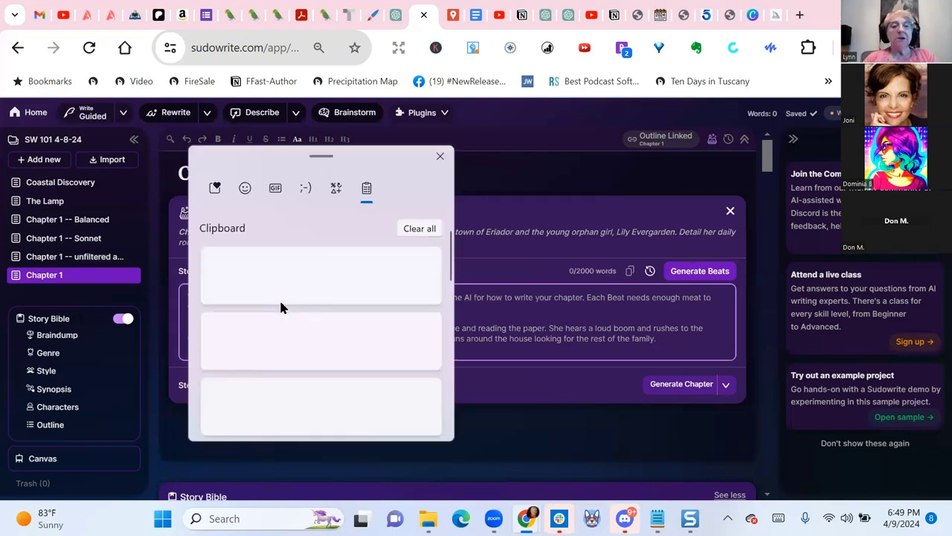
{"action": "left_click", "coordinate": [335, 273]}
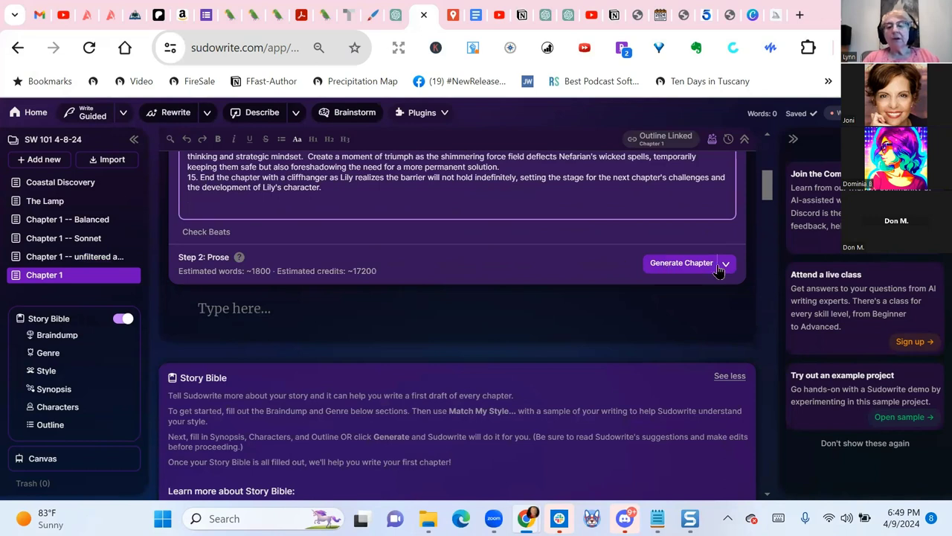
{"action": "left_click", "coordinate": [726, 264]}
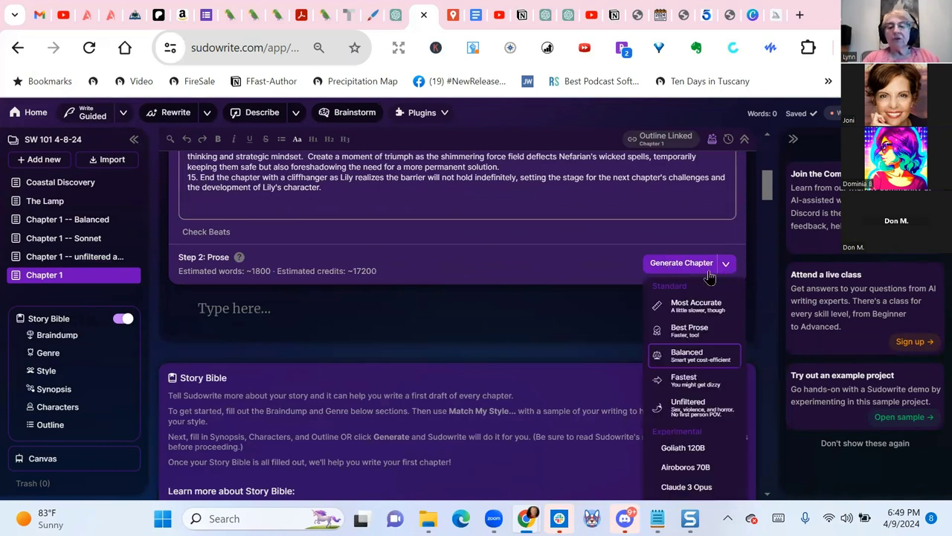
{"action": "left_click", "coordinate": [687, 306]}
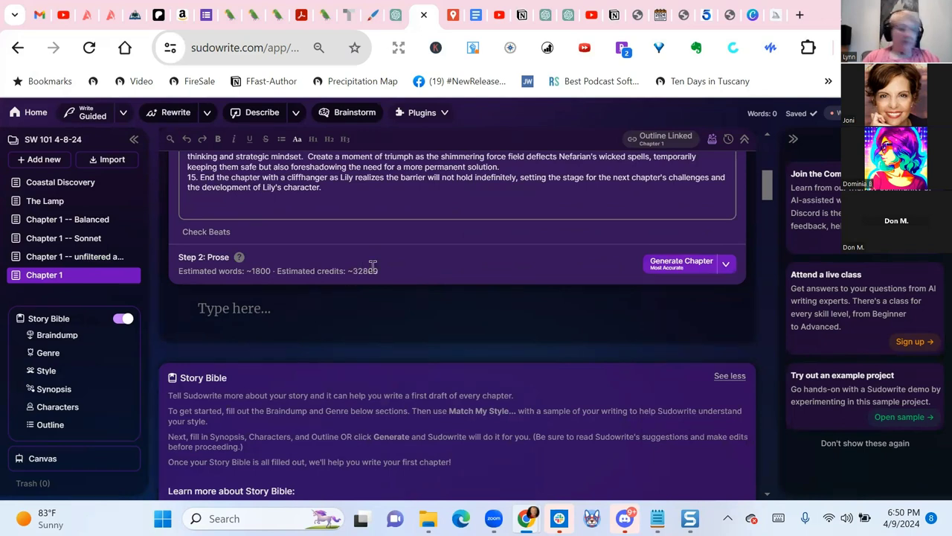
Generate the Most Accurate prose and pause after Beat 2, at 410 words.
{"action": "left_click", "coordinate": [677, 264]}
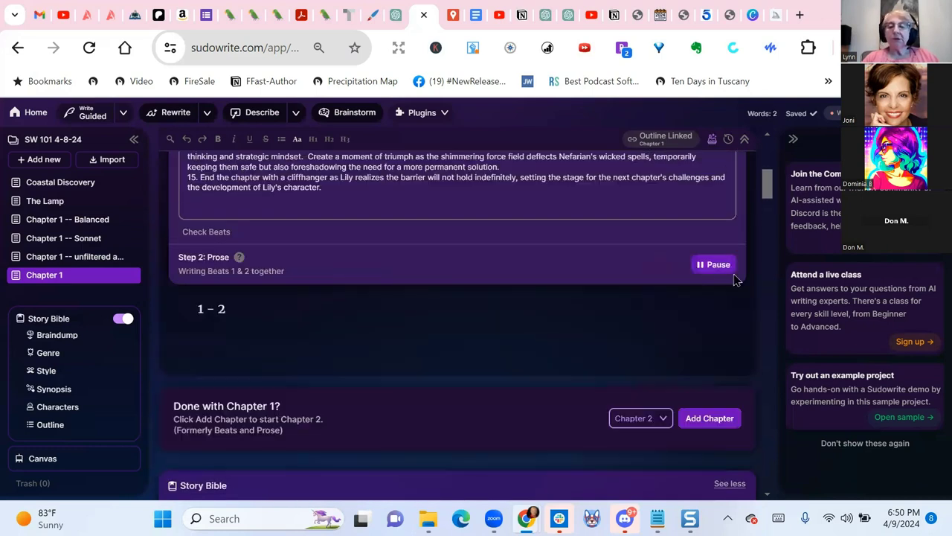
{"action": "left_click", "coordinate": [726, 274]}
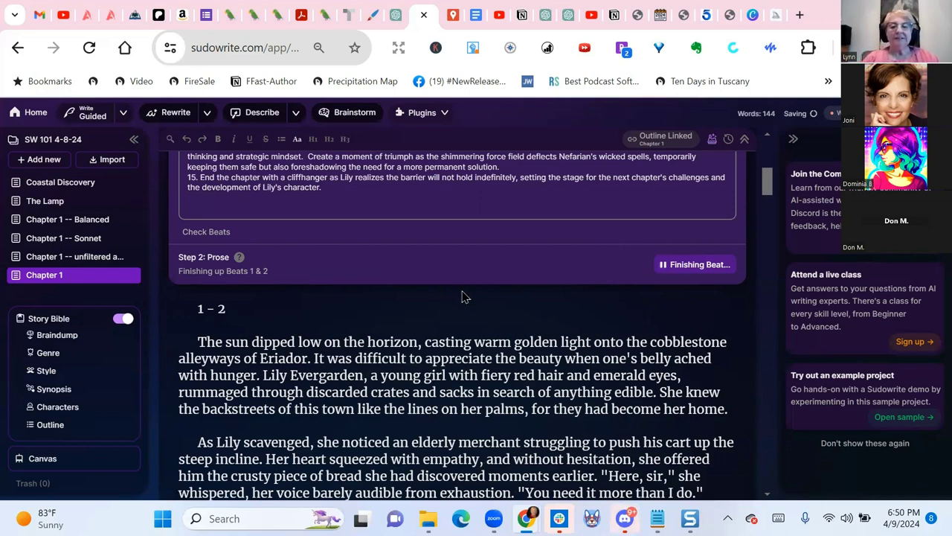
{"action": "scroll", "coordinate": [718, 402], "scroll_direction": "down", "scroll_amount": 1}
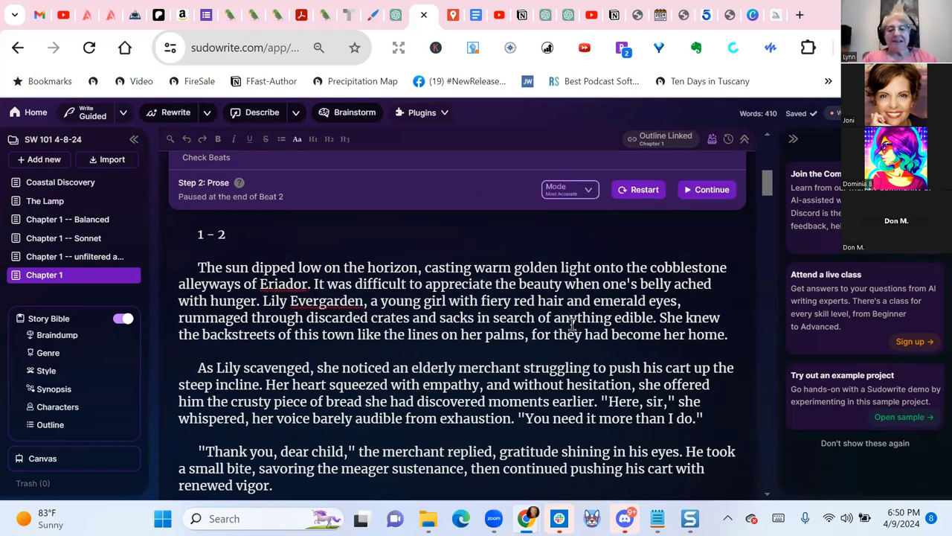
{"action": "scroll", "coordinate": [572, 324], "scroll_direction": "down", "scroll_amount": 1}
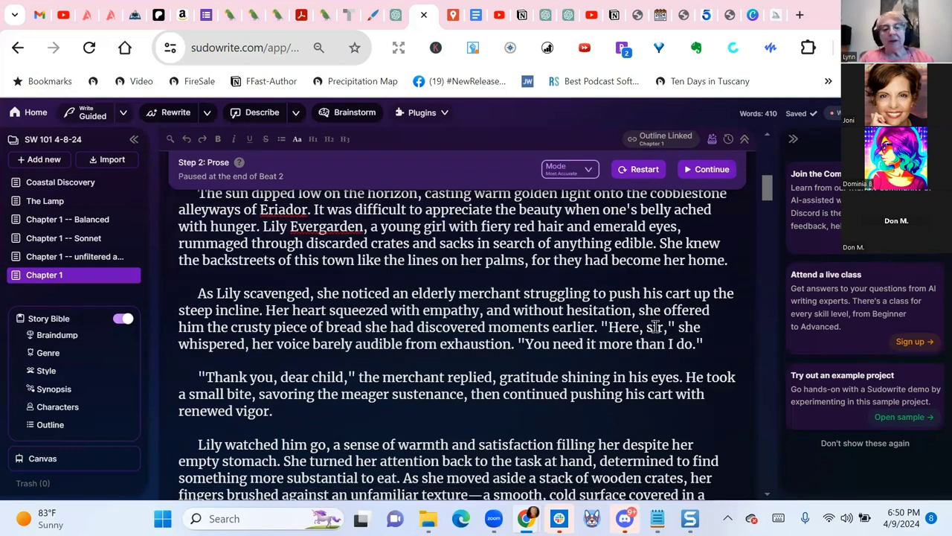
{"action": "scroll", "coordinate": [654, 326], "scroll_direction": "down", "scroll_amount": 1}
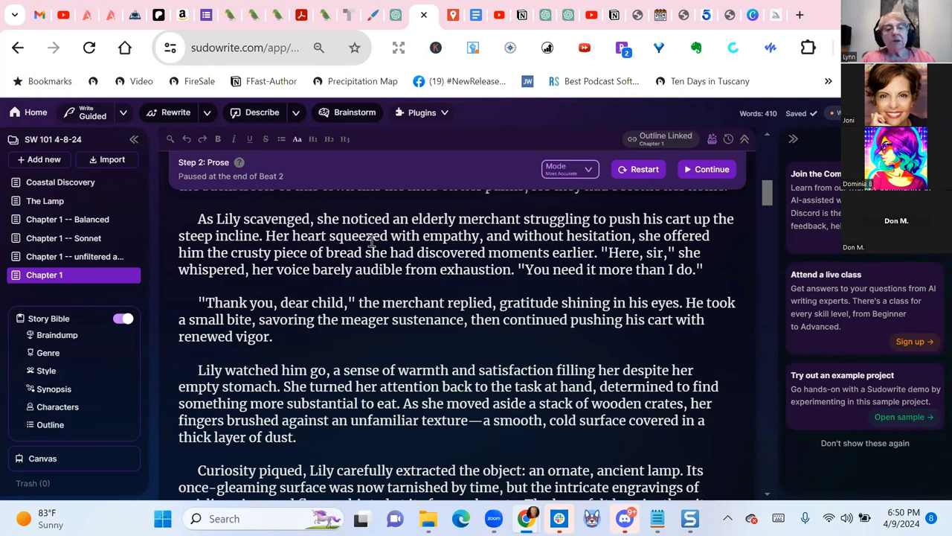
{"action": "scroll", "coordinate": [552, 252], "scroll_direction": "down", "scroll_amount": 1}
{"action": "scroll", "coordinate": [551, 253], "scroll_direction": "down", "scroll_amount": 3}
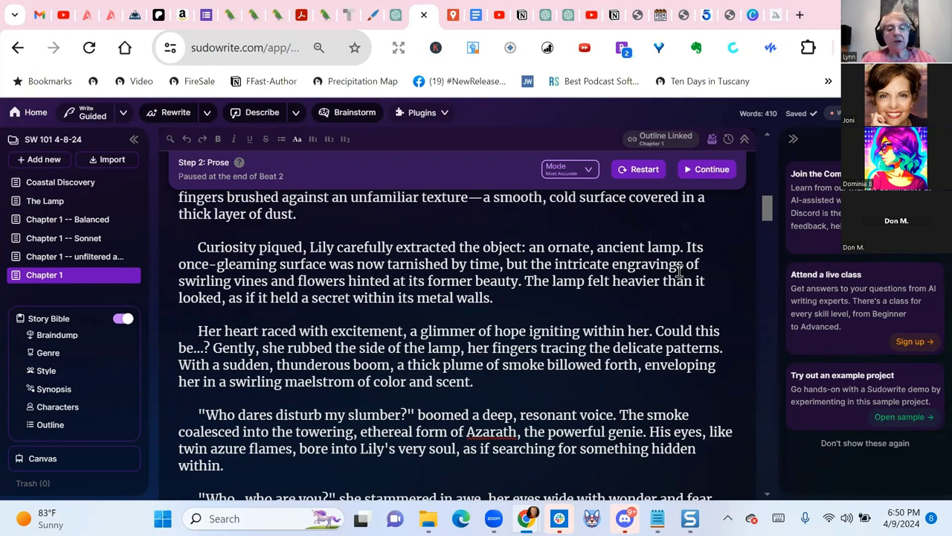
{"action": "scroll", "coordinate": [679, 272], "scroll_direction": "down", "scroll_amount": 1}
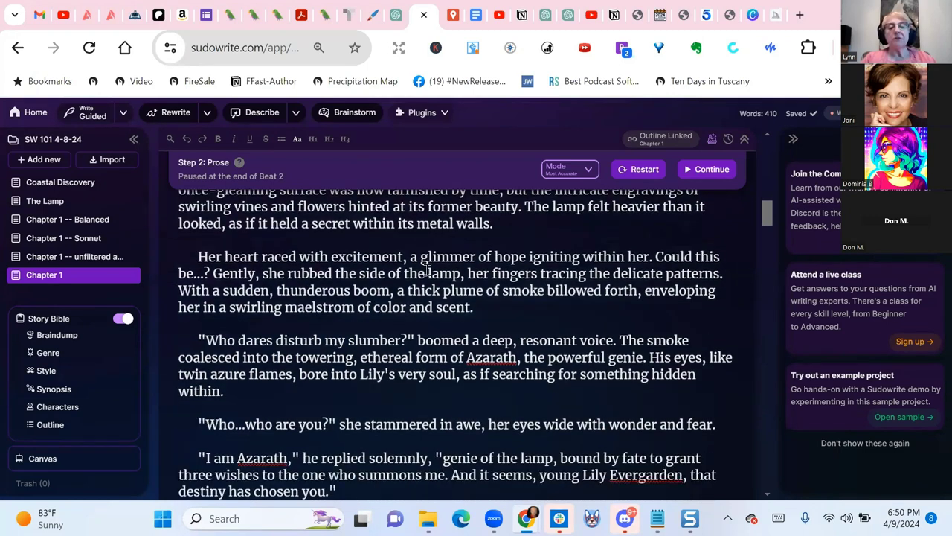
{"action": "scroll", "coordinate": [555, 300], "scroll_direction": "down", "scroll_amount": 1}
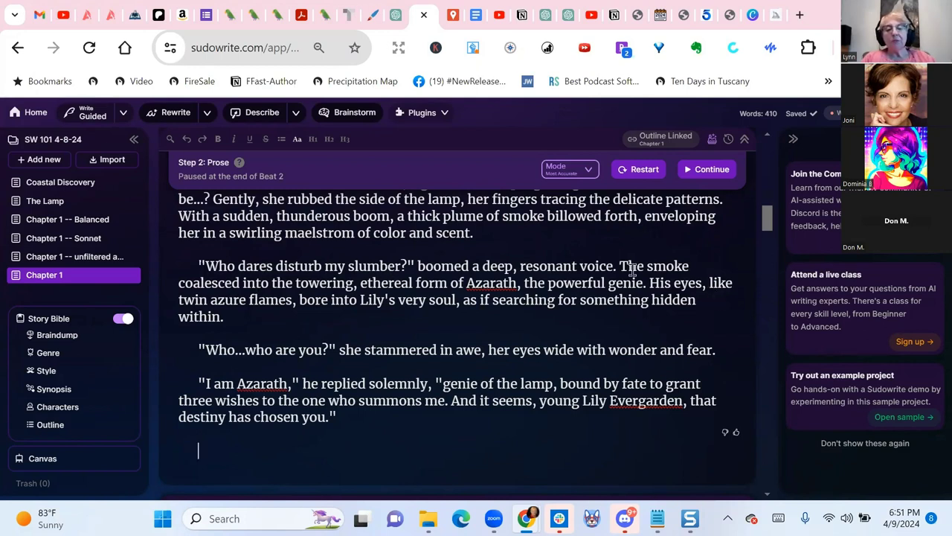
{"action": "scroll", "coordinate": [633, 271], "scroll_direction": "down", "scroll_amount": 1}
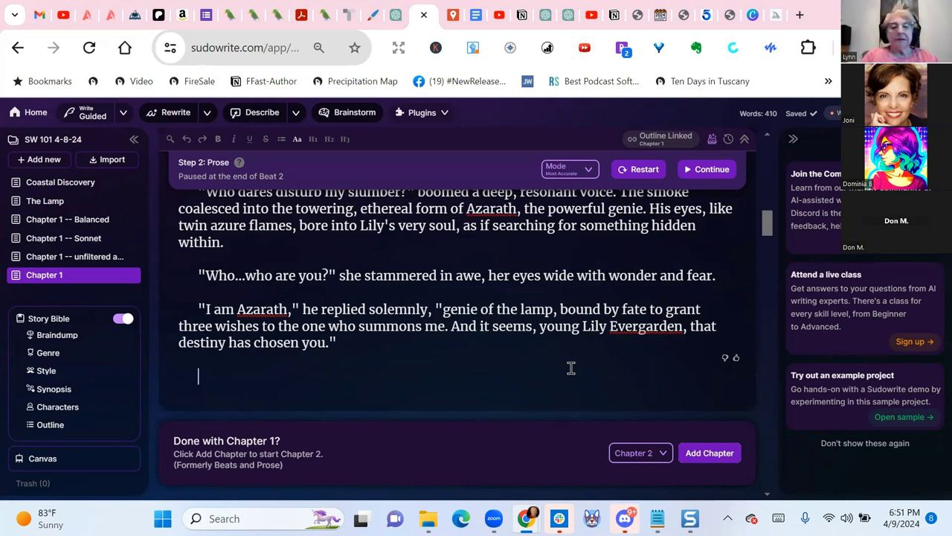
{"action": "scroll", "coordinate": [467, 386], "scroll_direction": "up", "scroll_amount": 10}
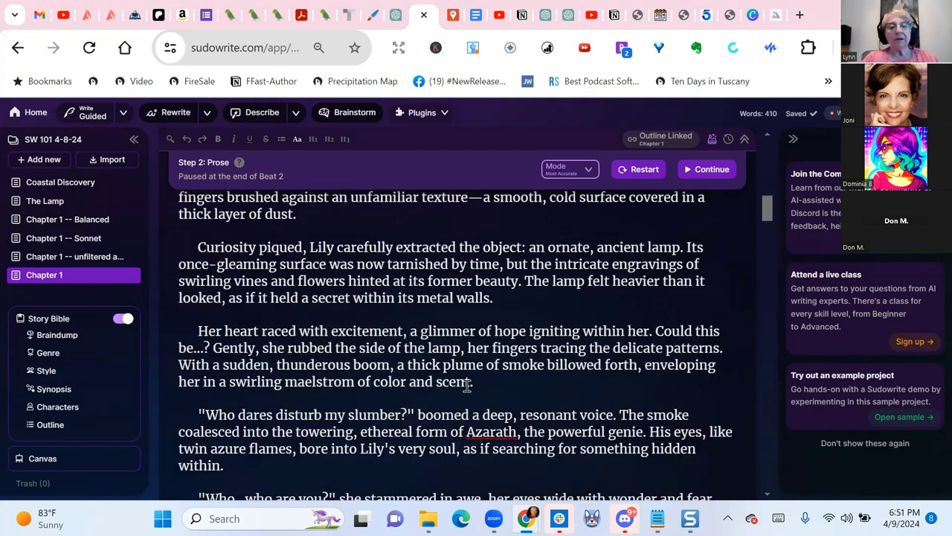
{"action": "scroll", "coordinate": [467, 390], "scroll_direction": "up", "scroll_amount": 3}
{"action": "scroll", "coordinate": [467, 386], "scroll_direction": "down", "scroll_amount": 3}
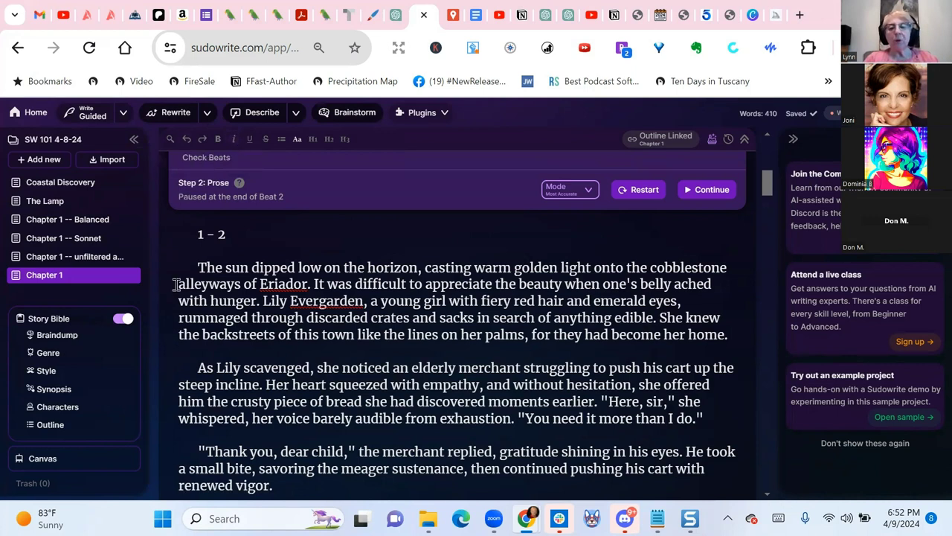
Rewrite the opening sentence with the custom instruction 'Do not reference the sun' and insert the second result.
{"action": "left_click_drag", "start_coordinate": [196, 266], "coordinate": [309, 283]}
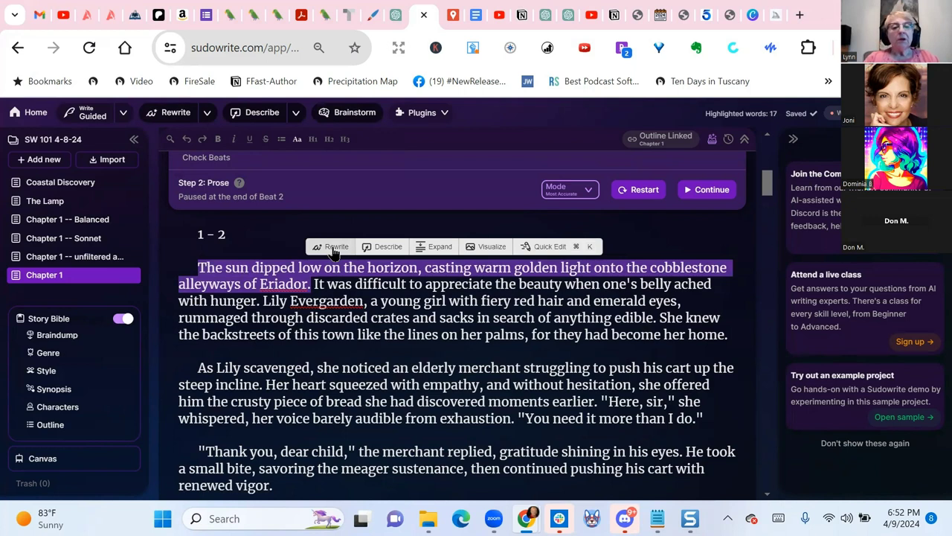
{"action": "left_click", "coordinate": [334, 250]}
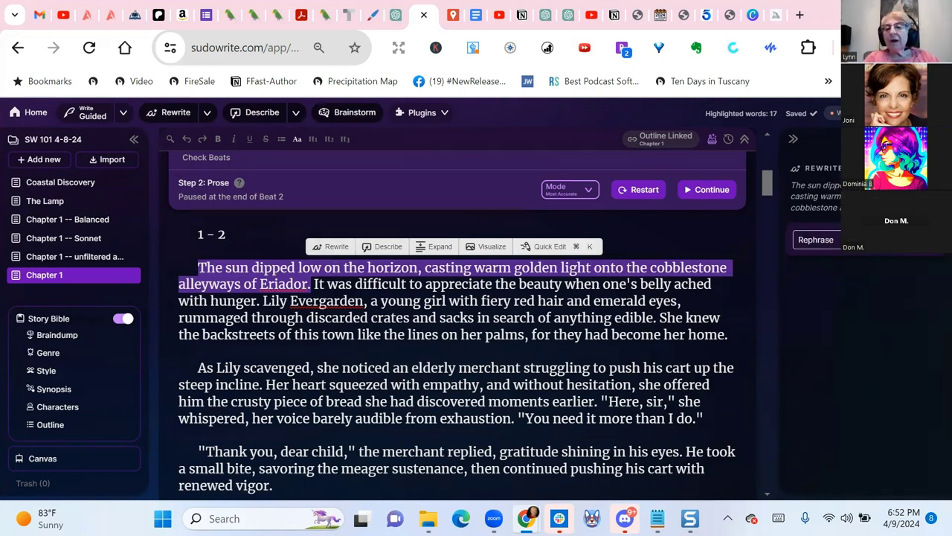
{"action": "left_click", "coordinate": [852, 239]}
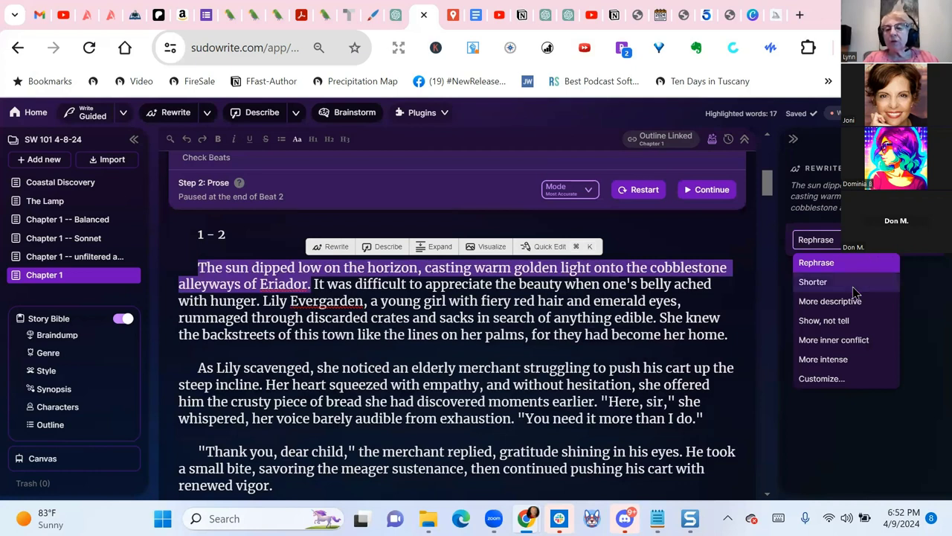
{"action": "left_click", "coordinate": [822, 379]}
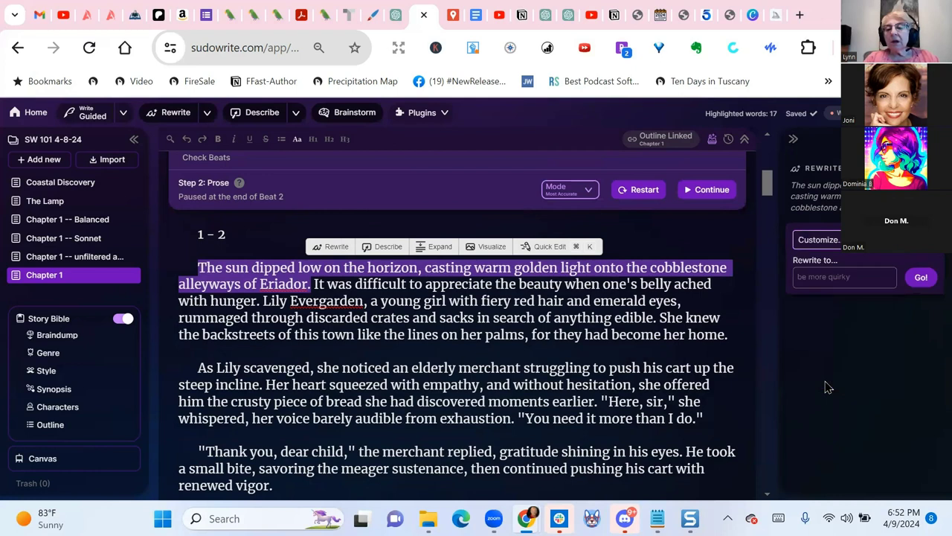
{"action": "left_click", "coordinate": [866, 277]}
{"action": "type", "text": "Do not reference the sun"}
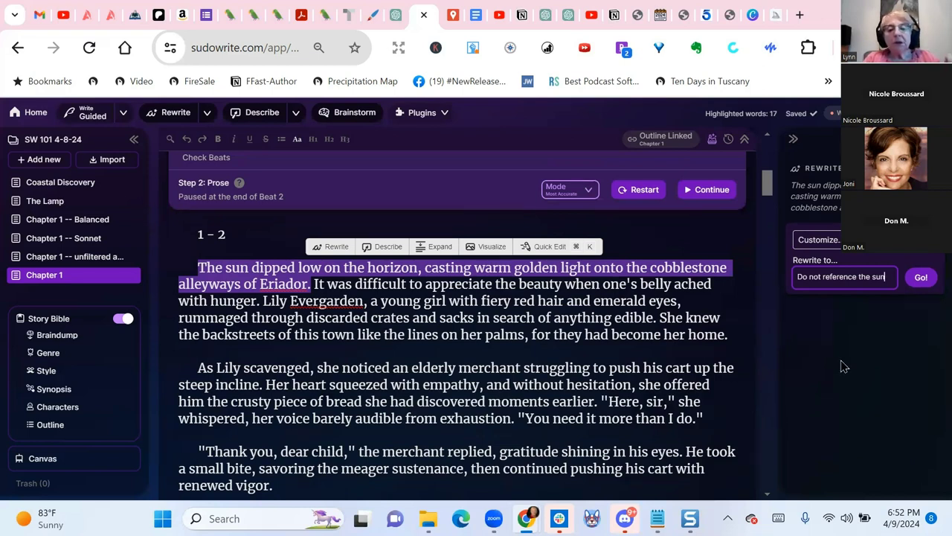
{"action": "left_click", "coordinate": [923, 279]}
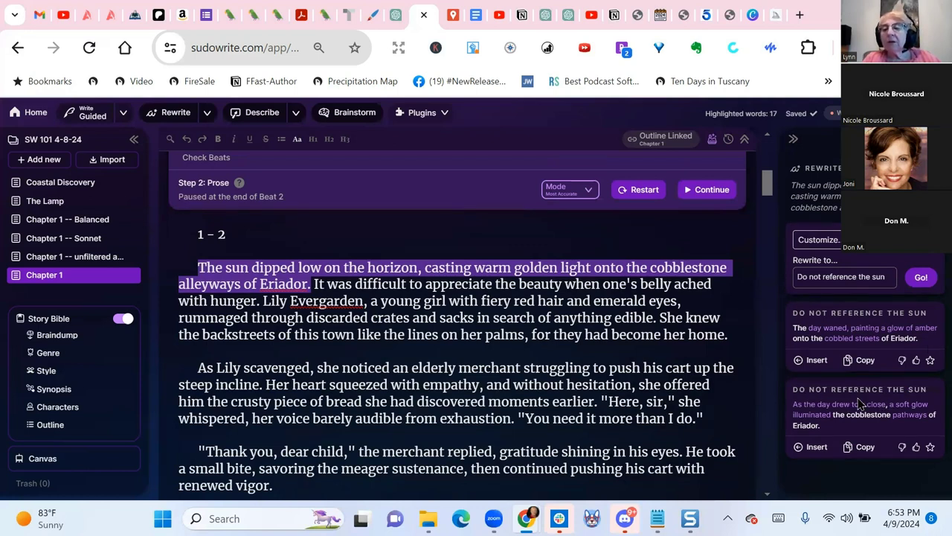
{"action": "left_click", "coordinate": [817, 447]}
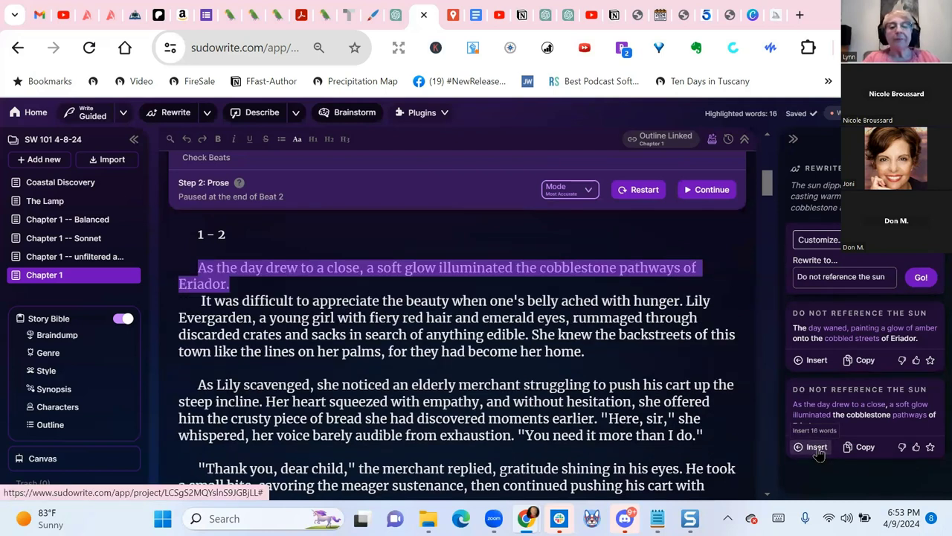
{"action": "left_click", "coordinate": [611, 334]}
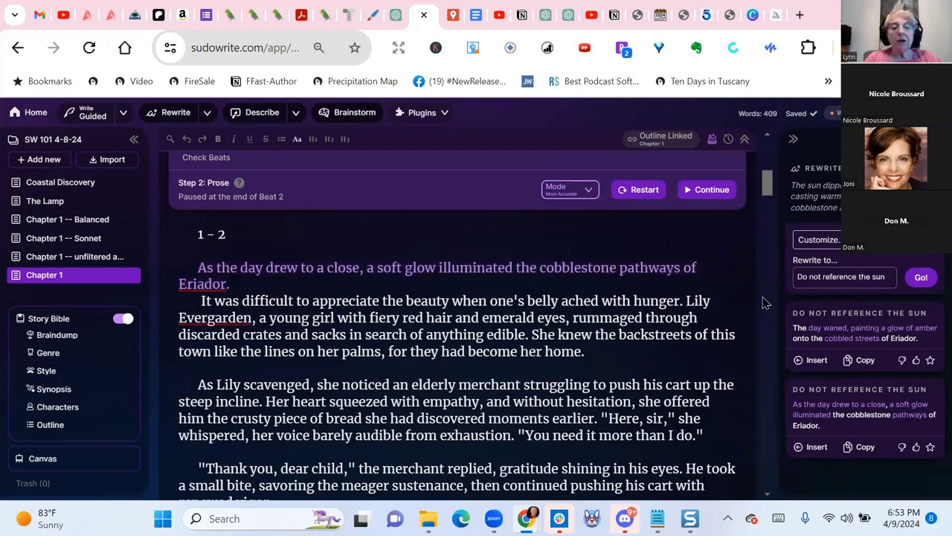
{"action": "scroll", "coordinate": [696, 350], "scroll_direction": "down", "scroll_amount": 1}
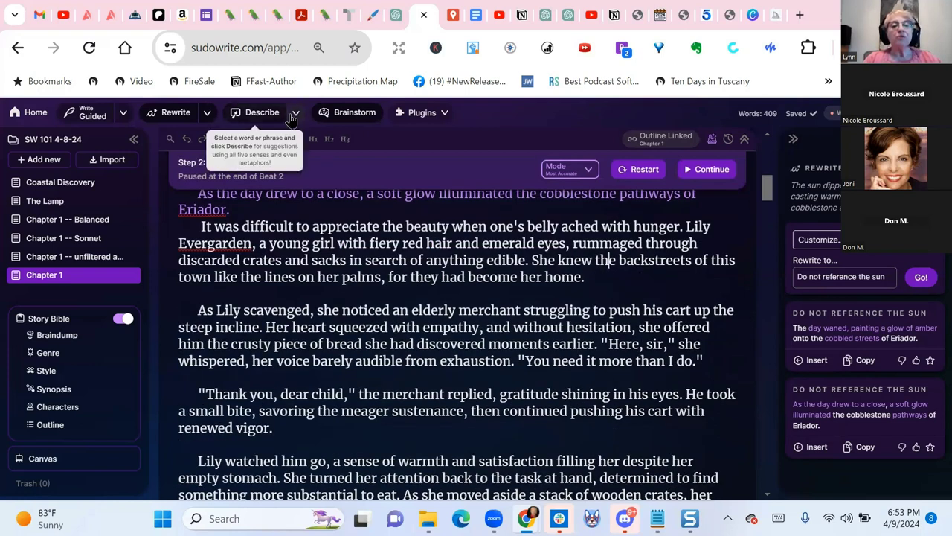
{"action": "left_click", "coordinate": [296, 117]}
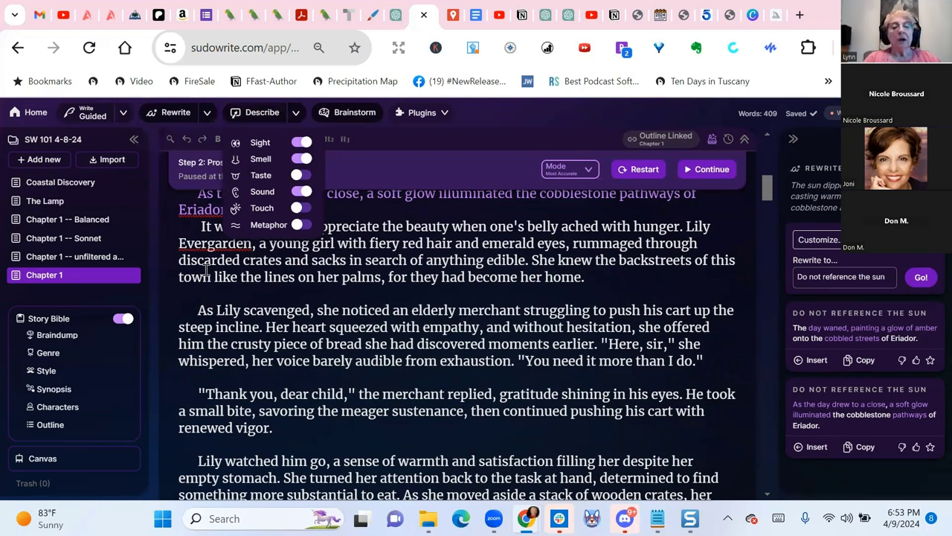
{"action": "left_click", "coordinate": [738, 427]}
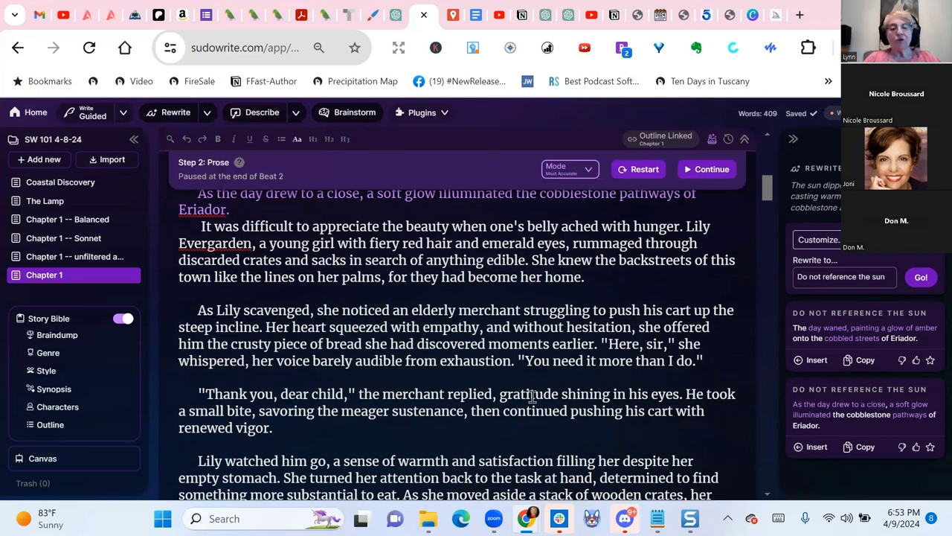
{"action": "scroll", "coordinate": [533, 398], "scroll_direction": "down", "scroll_amount": 10}
{"action": "scroll", "coordinate": [533, 398], "scroll_direction": "up", "scroll_amount": 3}
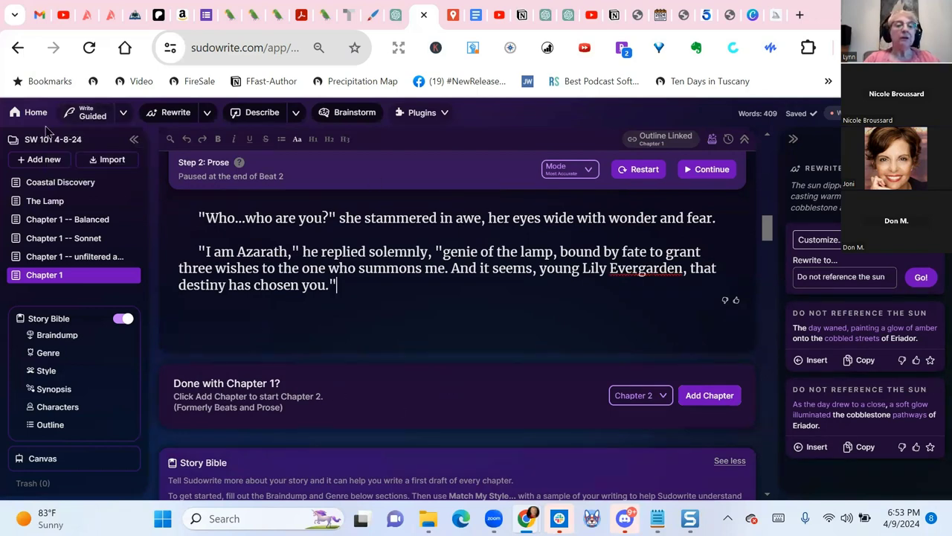
{"action": "left_click", "coordinate": [124, 114]}
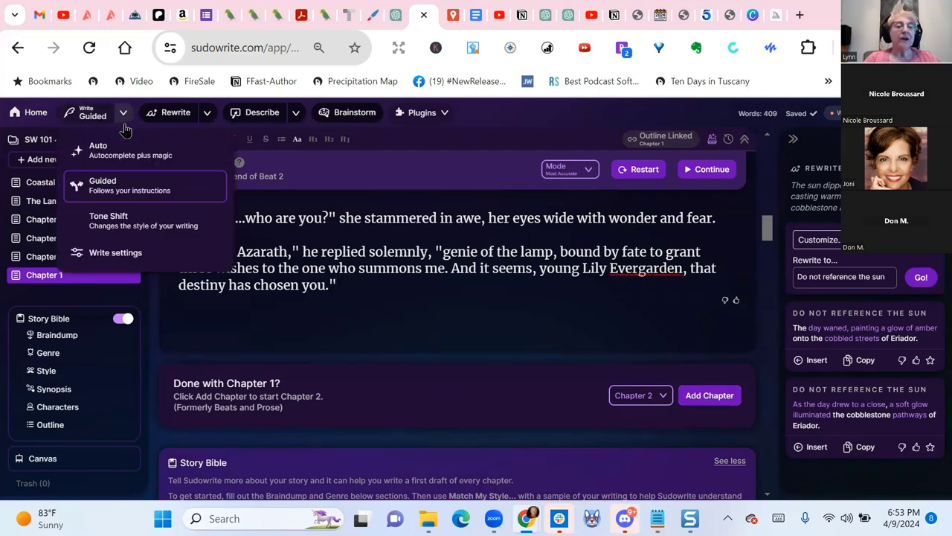
{"action": "left_click", "coordinate": [112, 250]}
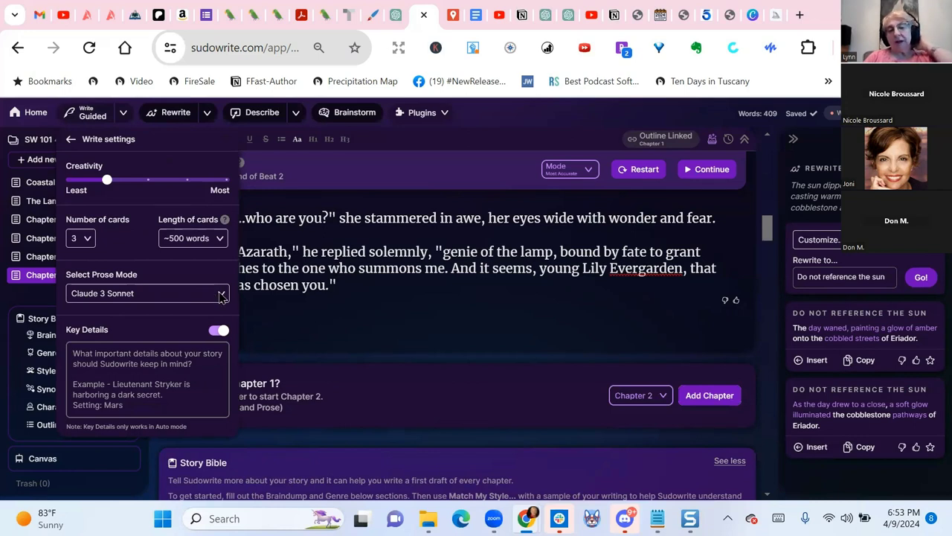
{"action": "left_click", "coordinate": [220, 295]}
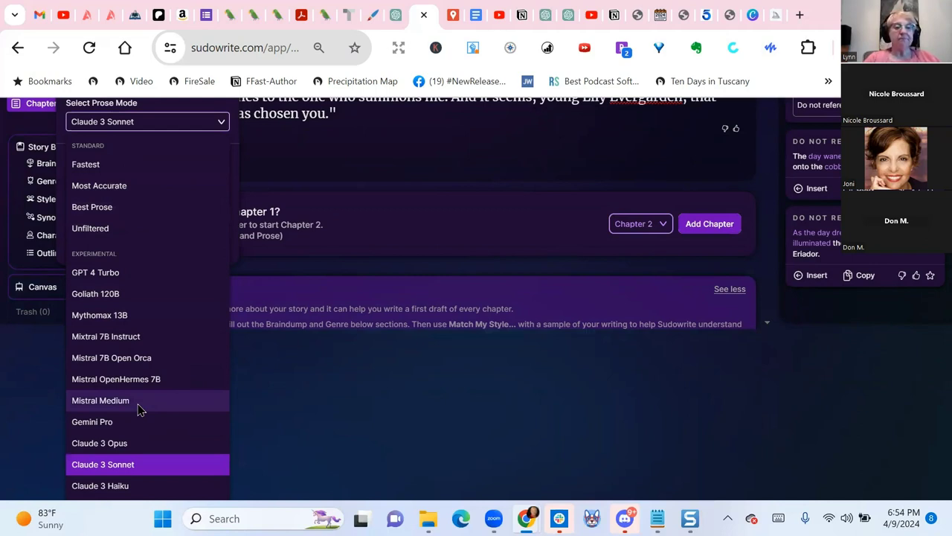
{"action": "left_click", "coordinate": [221, 124]}
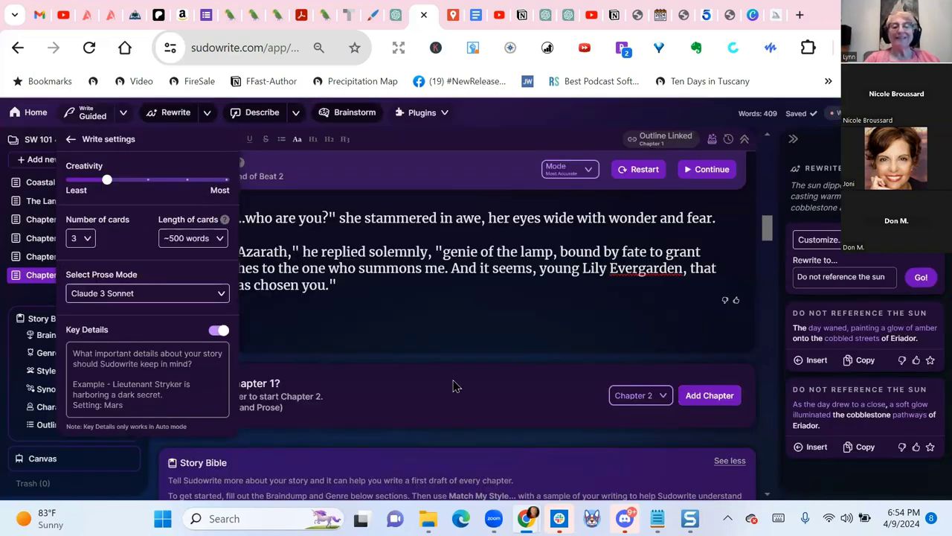
{"action": "left_click", "coordinate": [454, 328]}
{"action": "scroll", "coordinate": [454, 327], "scroll_direction": "up", "scroll_amount": 3}
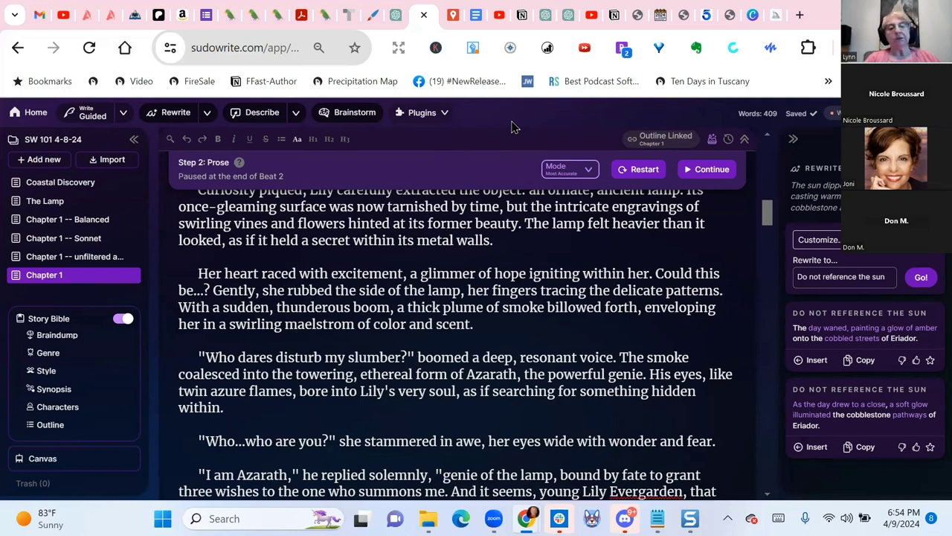
Append ' -- Most Accurate' to the Chapter 1 title.
{"action": "scroll", "coordinate": [476, 278], "scroll_direction": "down", "scroll_amount": 2}
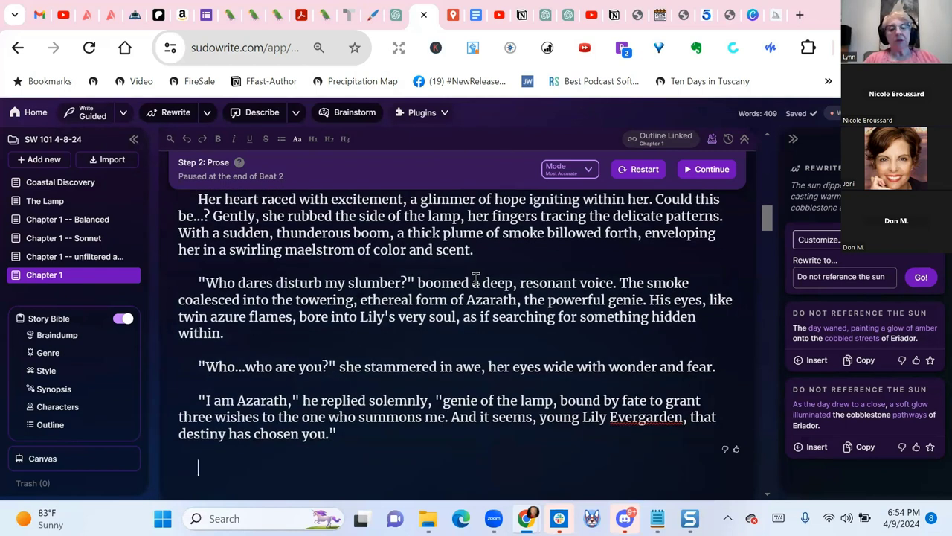
{"action": "scroll", "coordinate": [476, 278], "scroll_direction": "up", "scroll_amount": 10}
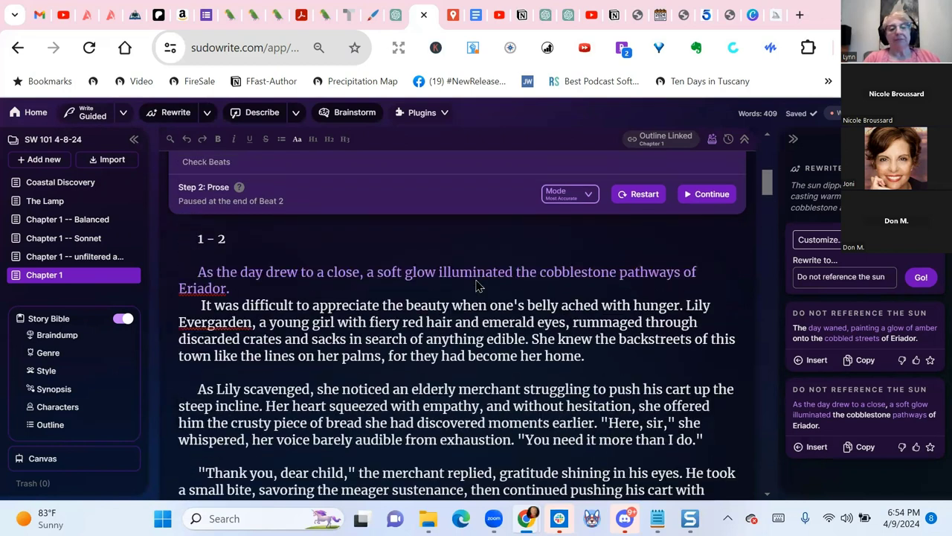
{"action": "scroll", "coordinate": [409, 216], "scroll_direction": "up", "scroll_amount": 5}
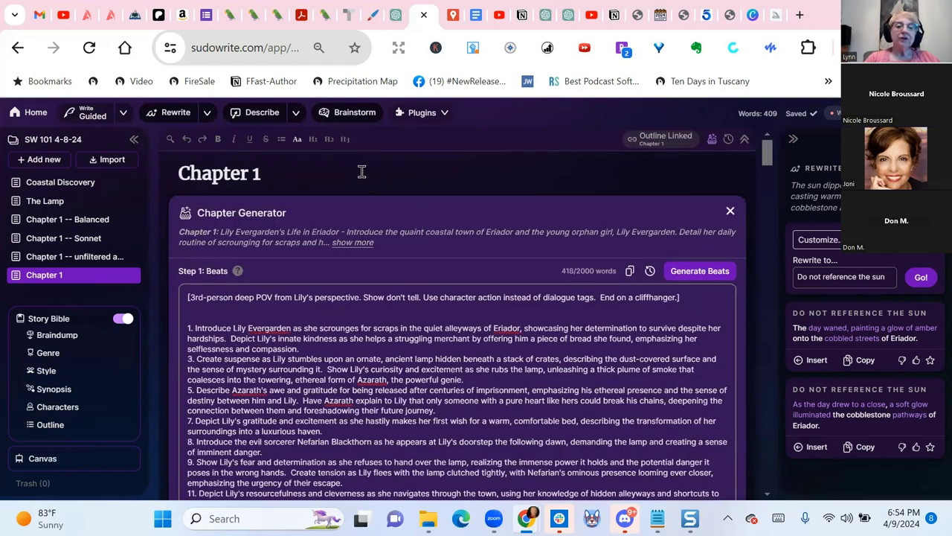
{"action": "left_click", "coordinate": [361, 172]}
{"action": "type", "text": "--"}
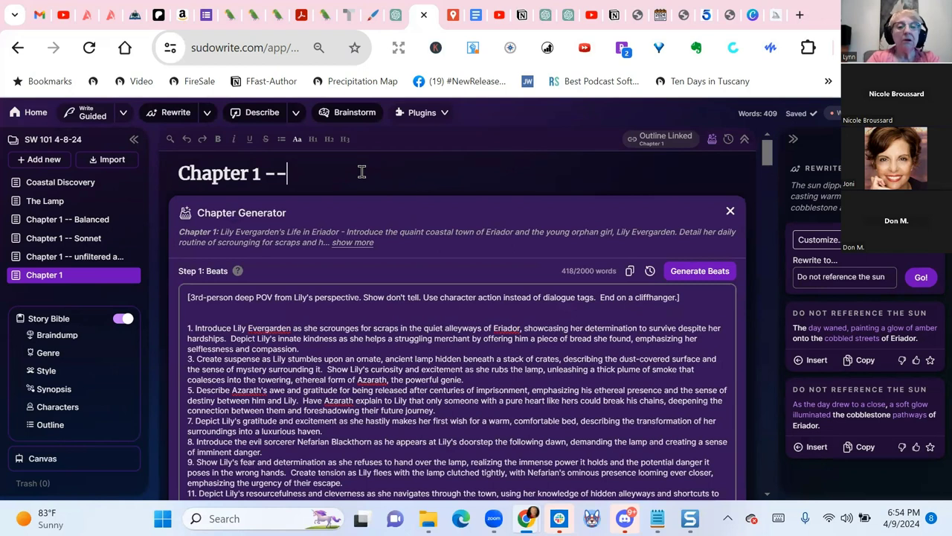
{"action": "type", "text": " Most "}
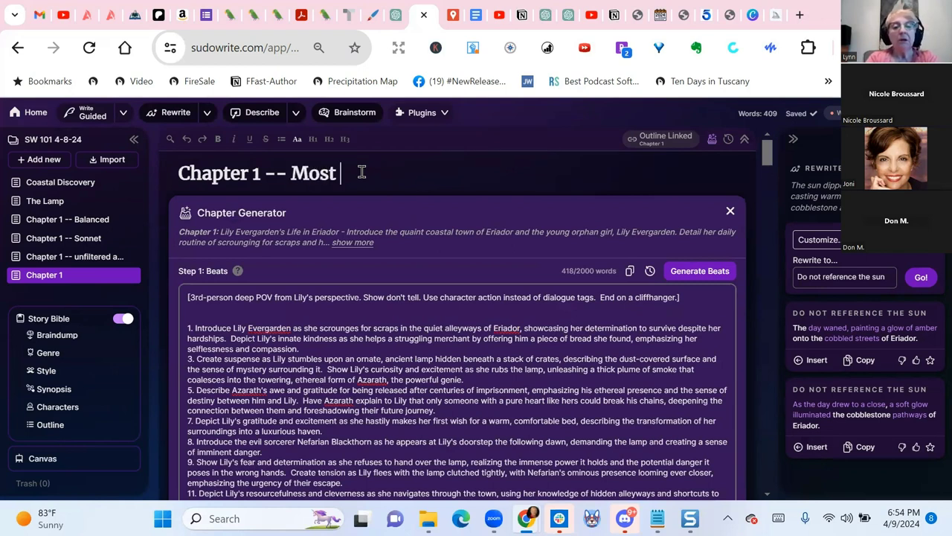
{"action": "type", "text": "Accurate"}
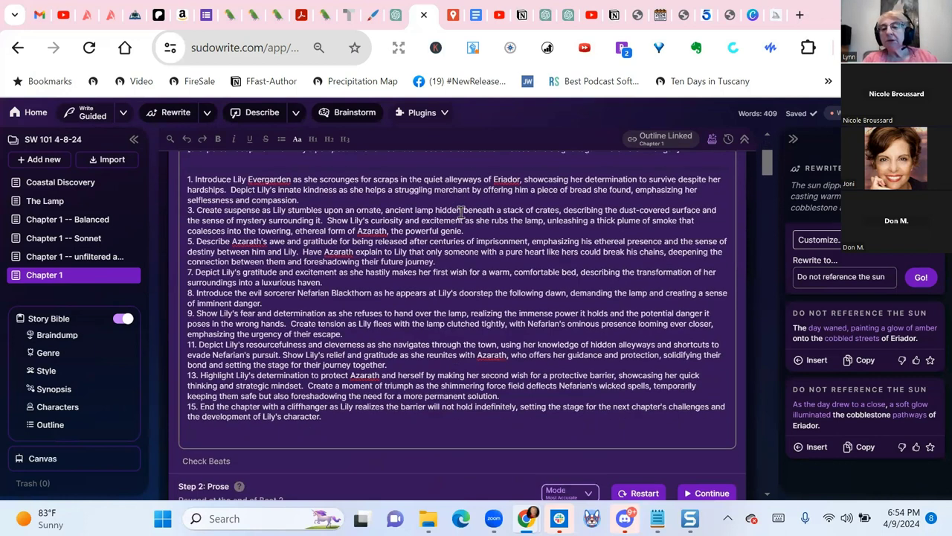
{"action": "scroll", "coordinate": [461, 212], "scroll_direction": "down", "scroll_amount": 2}
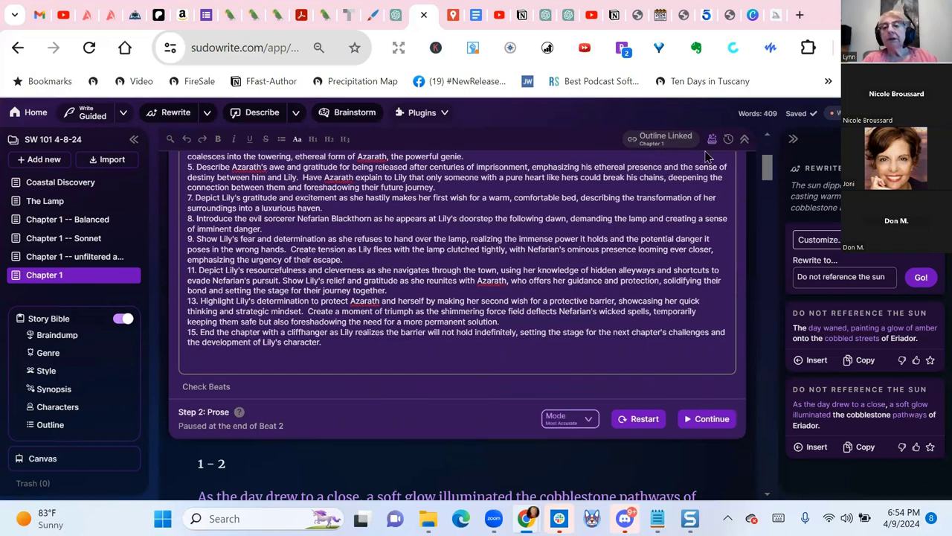
{"action": "left_click", "coordinate": [837, 113]}
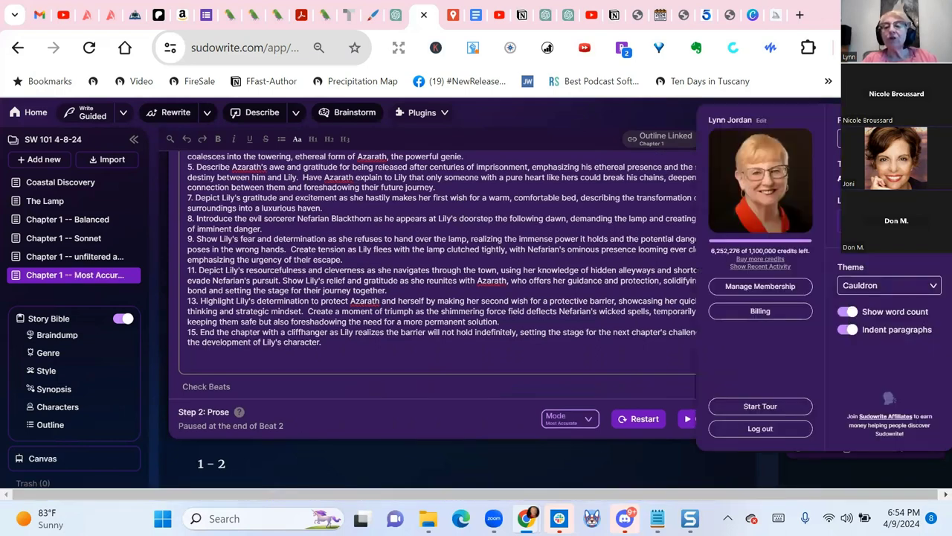
{"action": "left_click", "coordinate": [771, 267]}
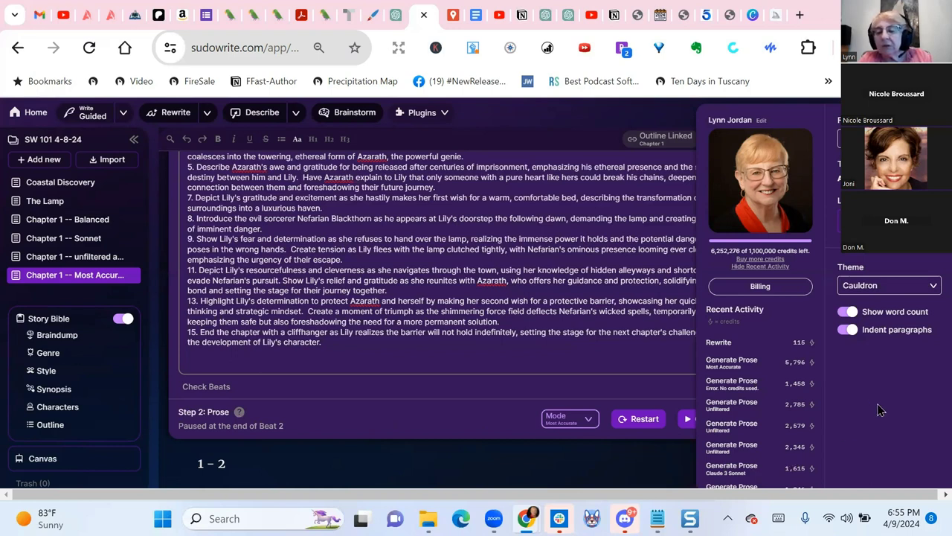
{"action": "key", "text": "ctrl+minus"}
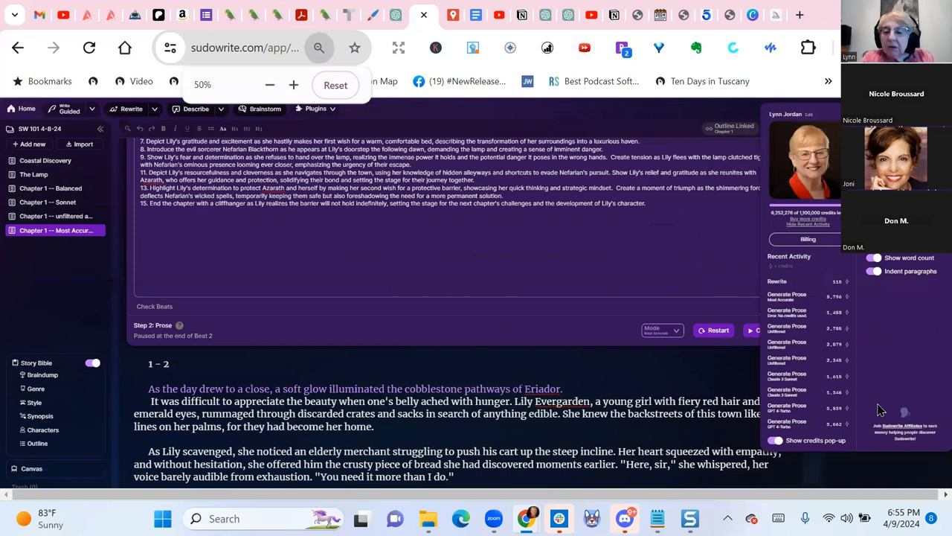
{"action": "left_click", "coordinate": [835, 488]}
{"action": "left_click", "coordinate": [933, 108]}
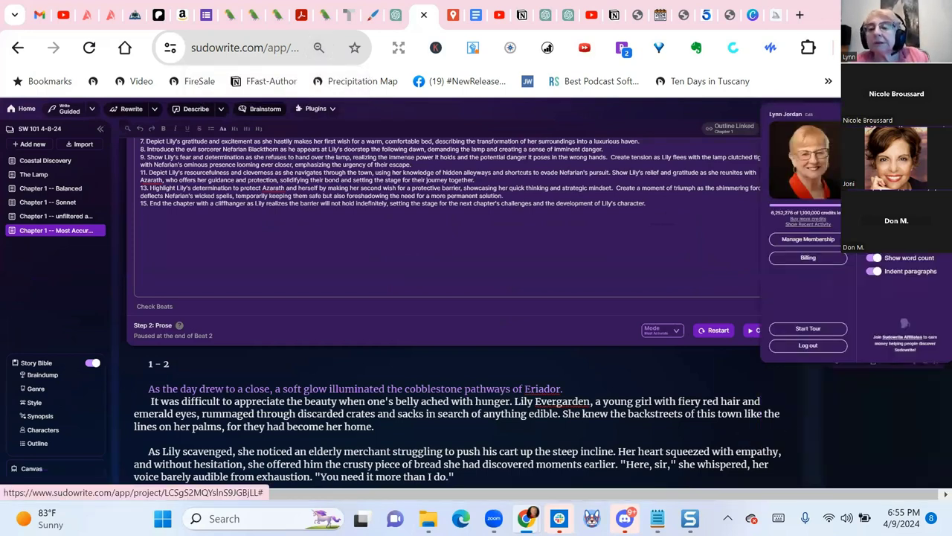
{"action": "left_click", "coordinate": [805, 224]}
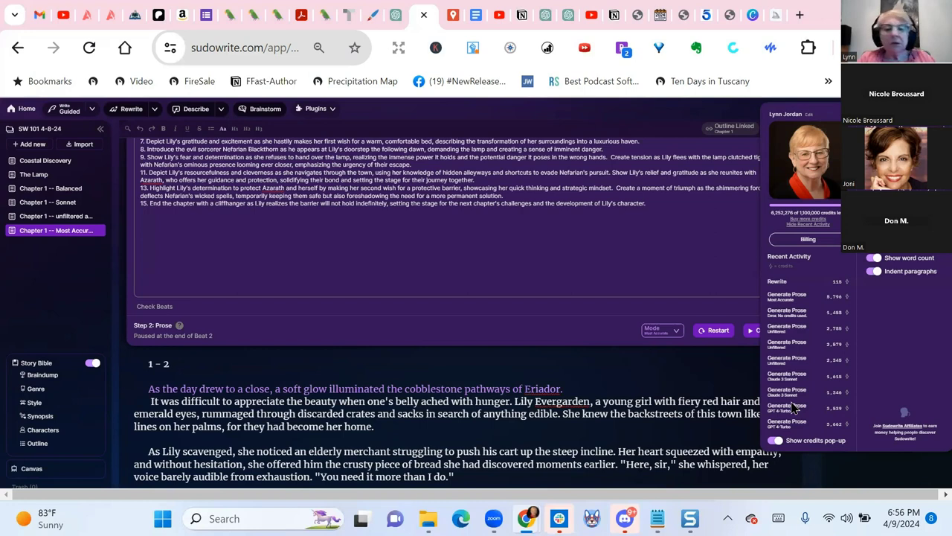
Close the credits panel and zoom the chapter page back in to a readable size.
{"action": "left_click", "coordinate": [833, 484]}
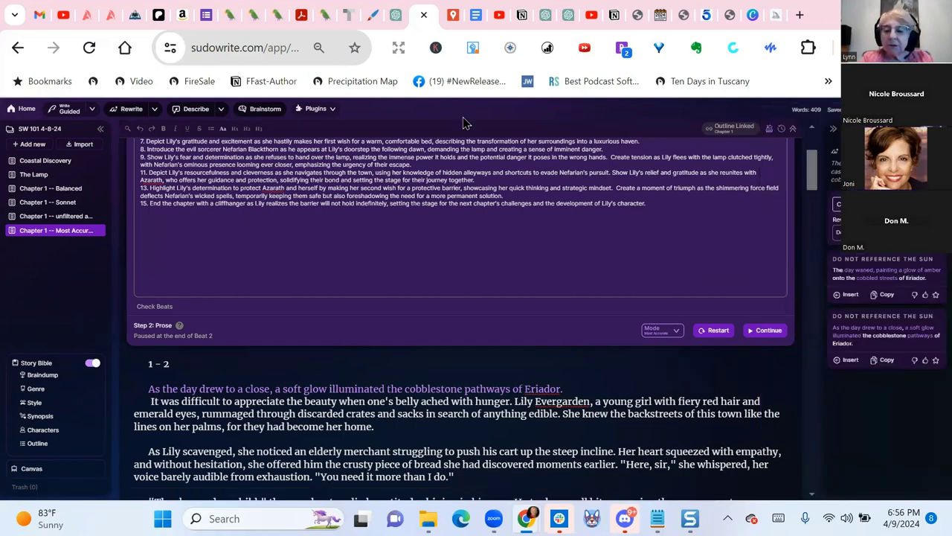
{"action": "key", "text": "ctrl+plus"}
{"action": "key", "text": "ctrl+plus"}
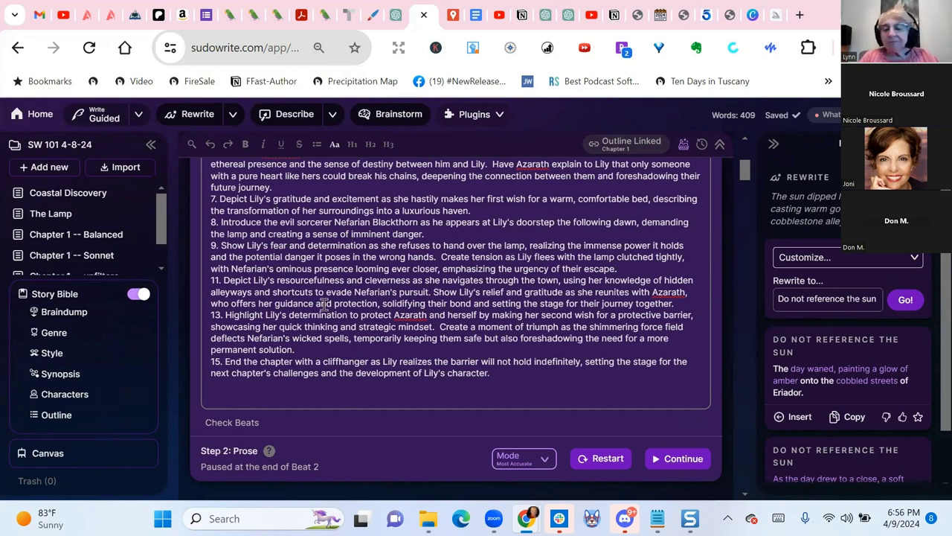
{"action": "scroll", "coordinate": [323, 304], "scroll_direction": "down", "scroll_amount": 3}
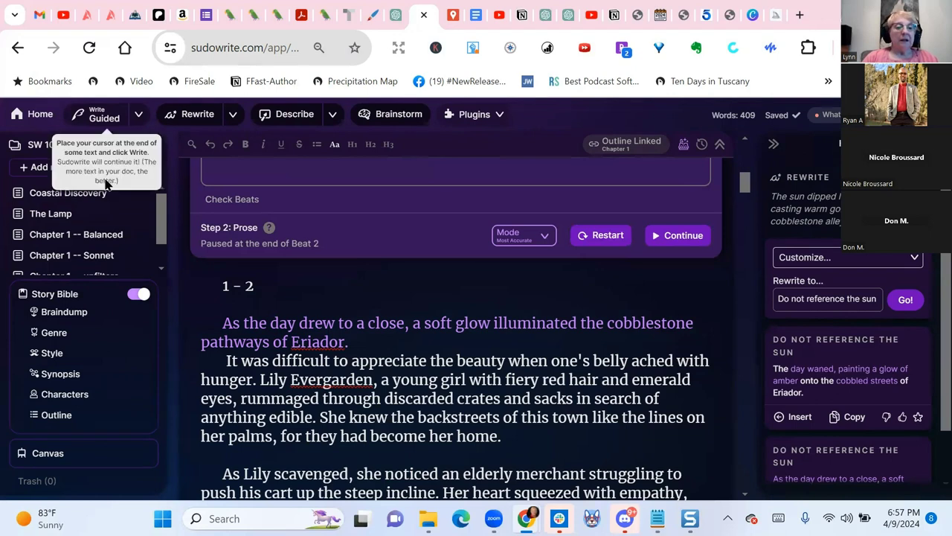
{"action": "mouse_move", "coordinate": [77, 199]}
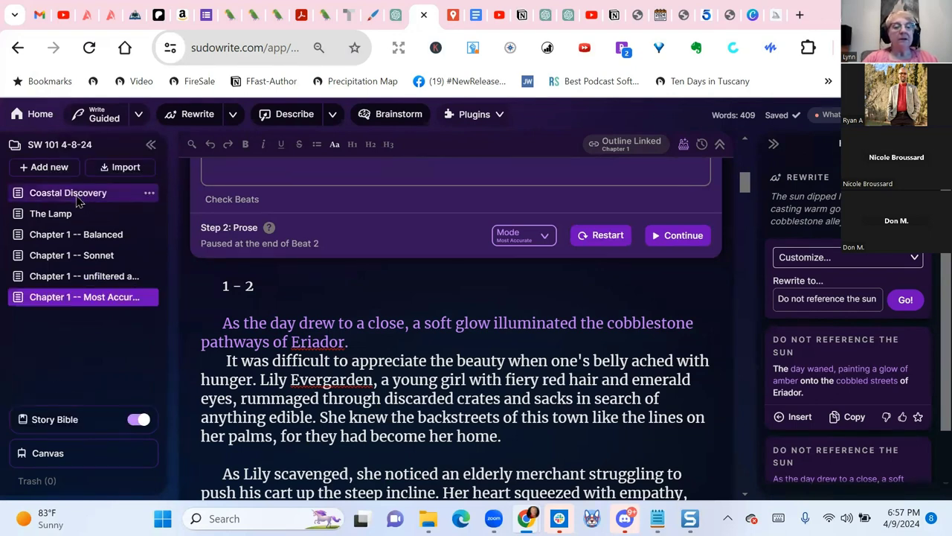
{"action": "left_click", "coordinate": [74, 195]}
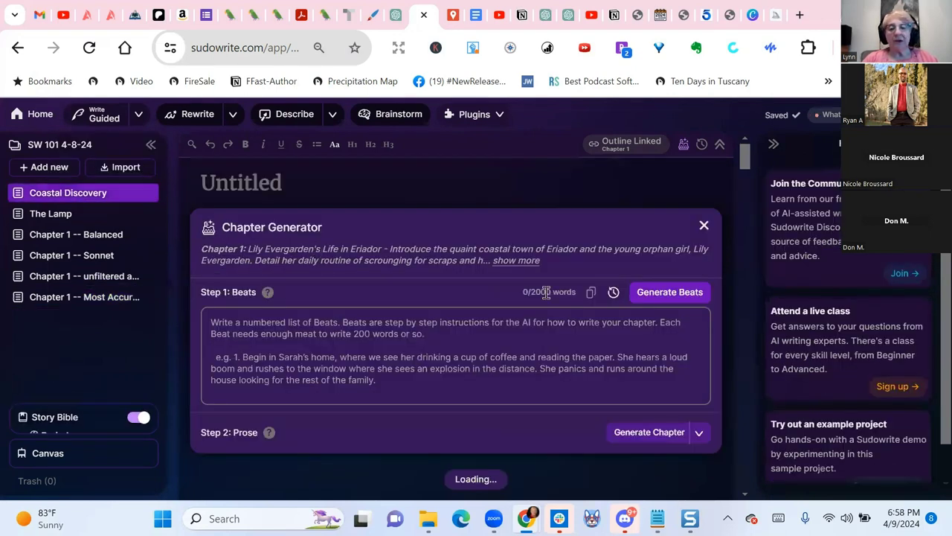
{"action": "scroll", "coordinate": [547, 298], "scroll_direction": "down", "scroll_amount": 5}
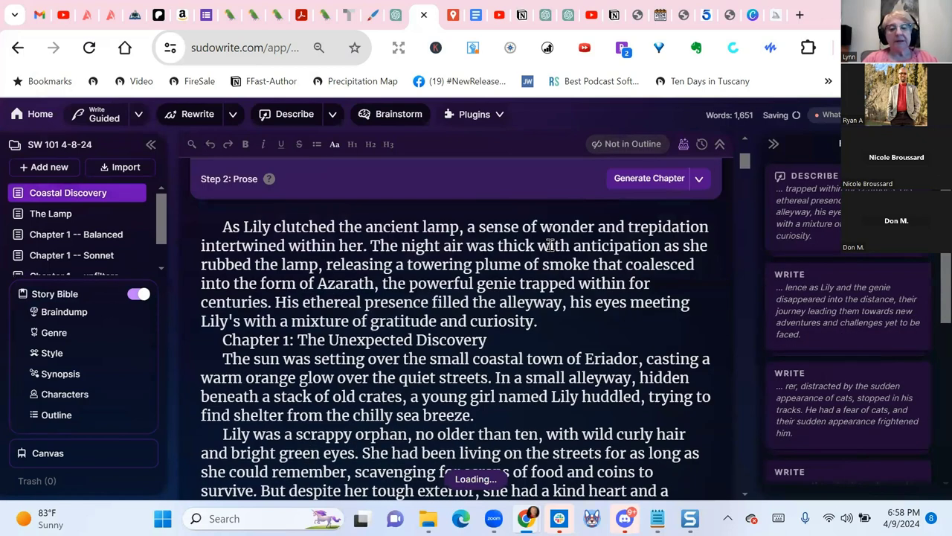
{"action": "scroll", "coordinate": [376, 274], "scroll_direction": "down", "scroll_amount": 15}
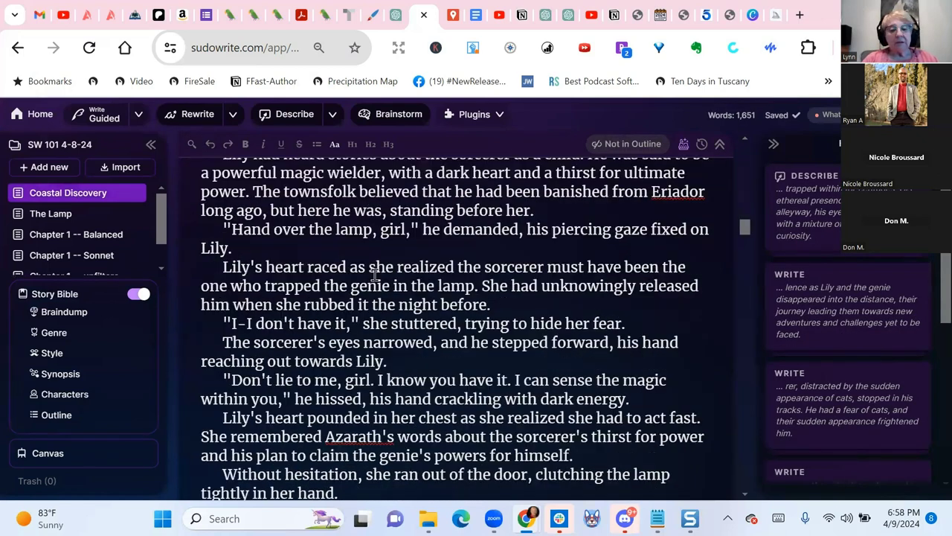
{"action": "scroll", "coordinate": [387, 291], "scroll_direction": "down", "scroll_amount": 5}
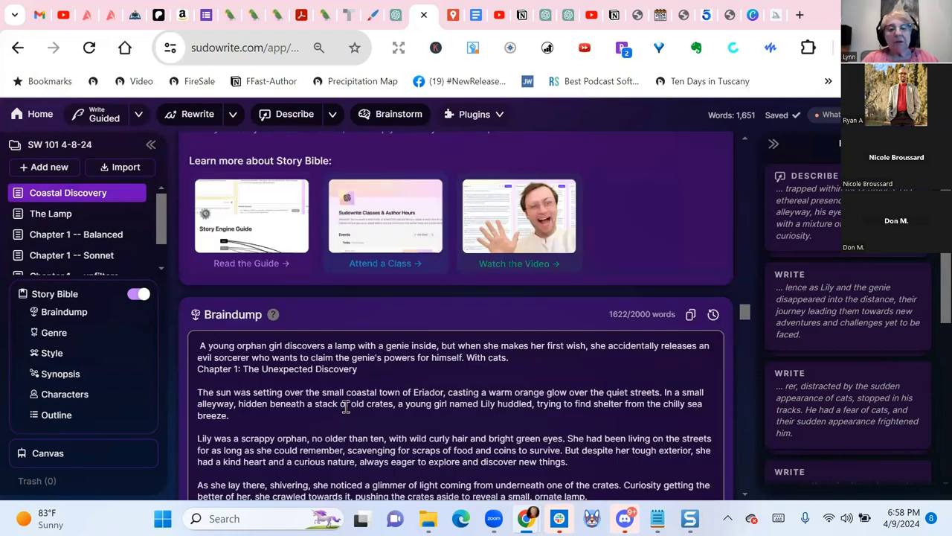
{"action": "scroll", "coordinate": [346, 407], "scroll_direction": "down", "scroll_amount": 4}
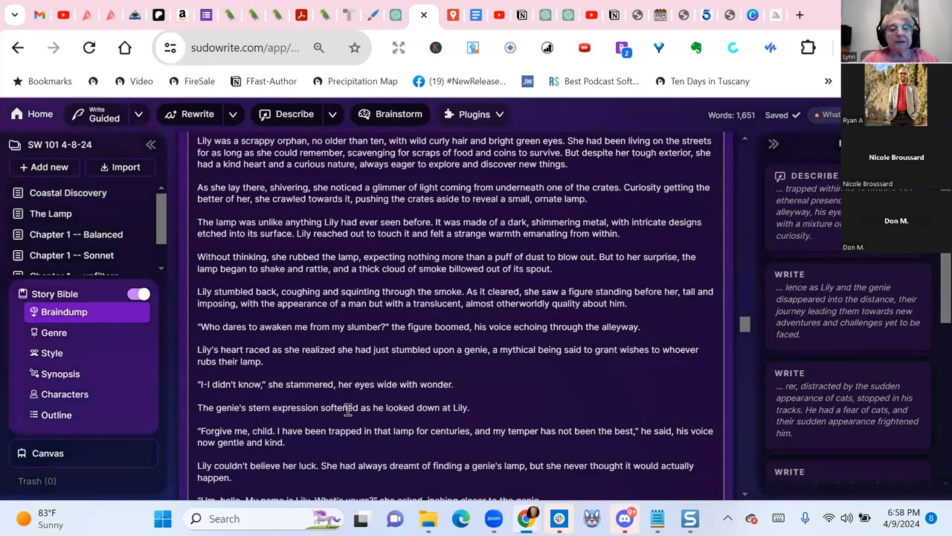
{"action": "mouse_move", "coordinate": [94, 272]}
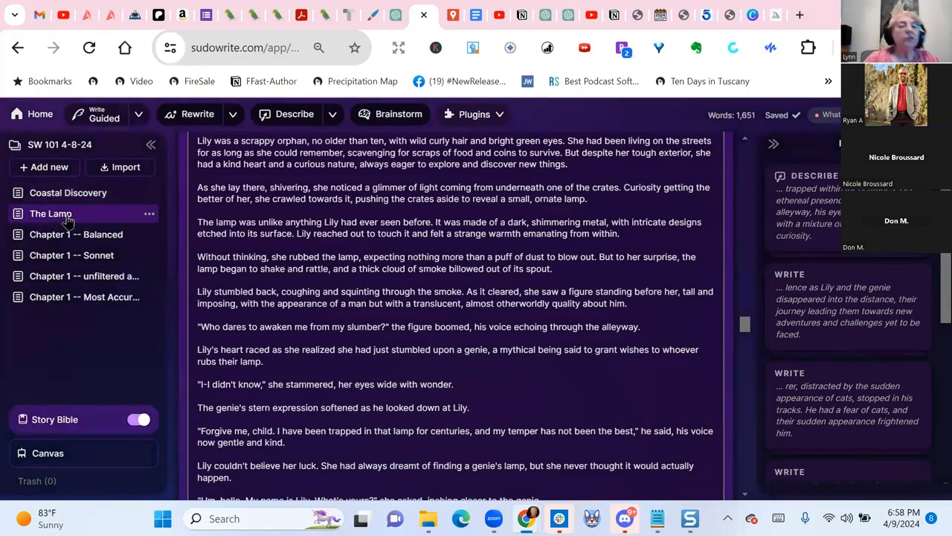
{"action": "left_click", "coordinate": [67, 216]}
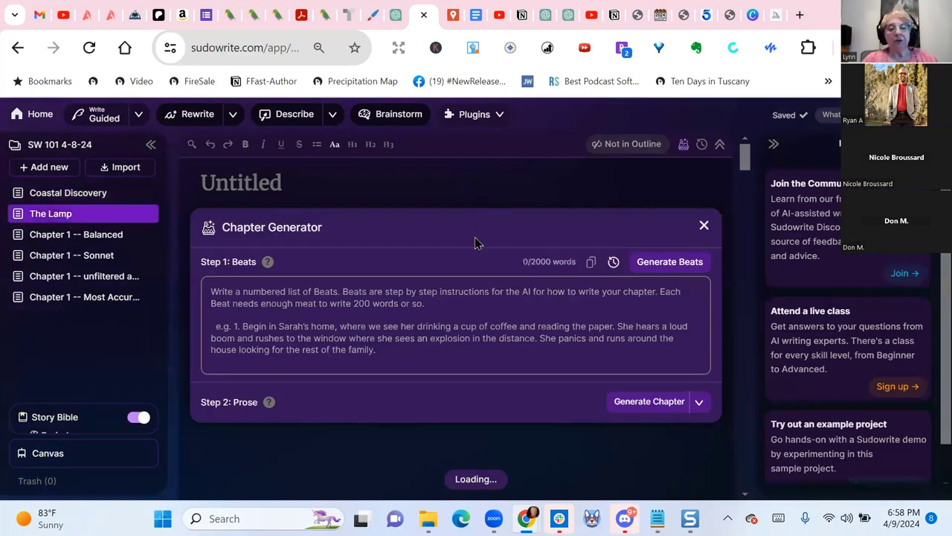
{"action": "scroll", "coordinate": [519, 253], "scroll_direction": "down", "scroll_amount": 2}
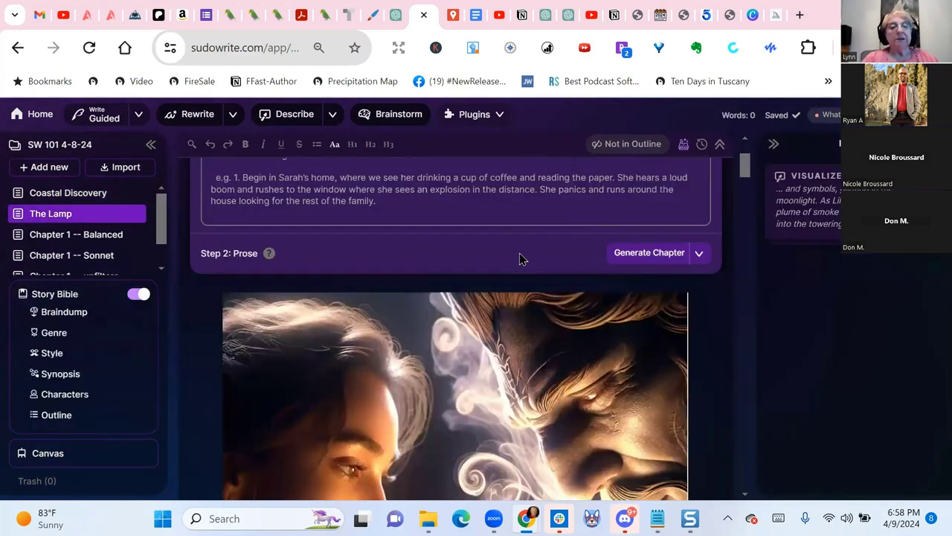
{"action": "scroll", "coordinate": [519, 253], "scroll_direction": "down", "scroll_amount": 5}
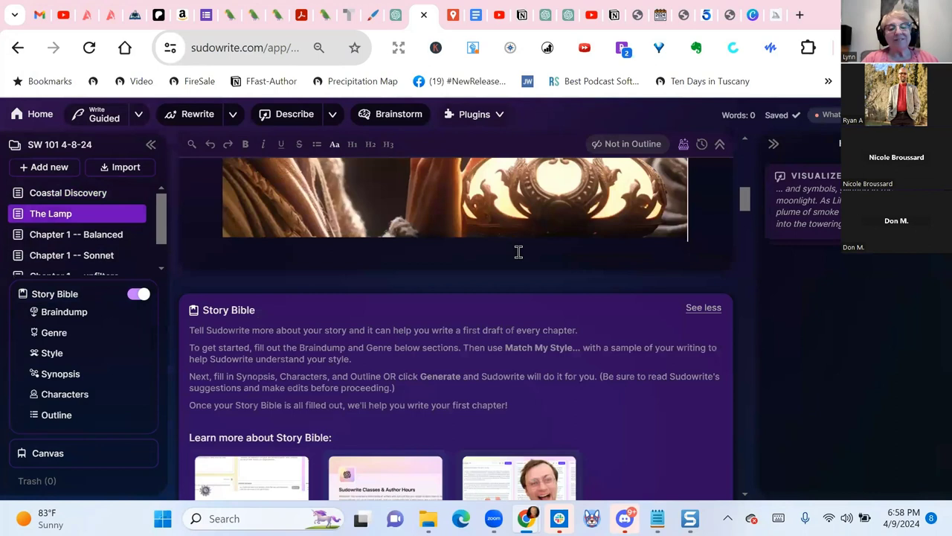
{"action": "scroll", "coordinate": [518, 253], "scroll_direction": "up", "scroll_amount": 6}
{"action": "scroll", "coordinate": [518, 252], "scroll_direction": "up", "scroll_amount": 2}
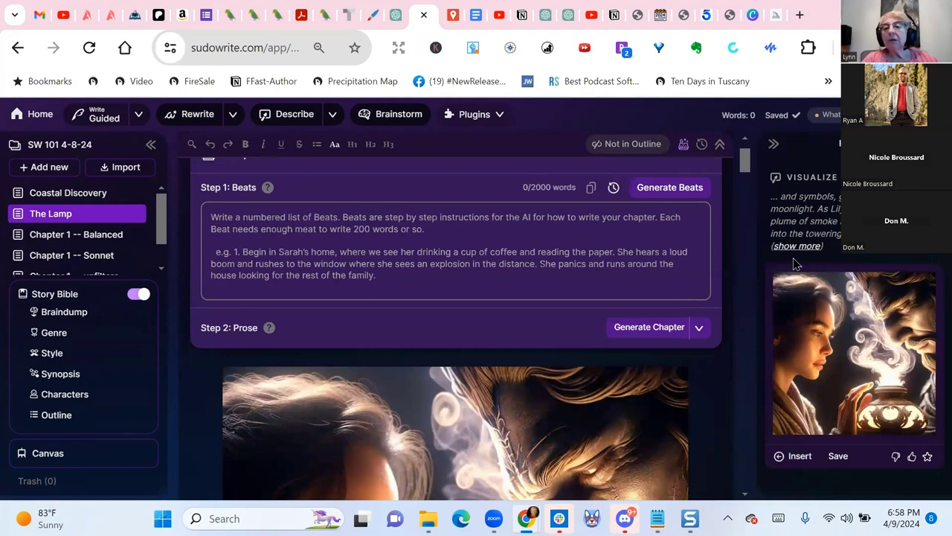
{"action": "left_click", "coordinate": [797, 248]}
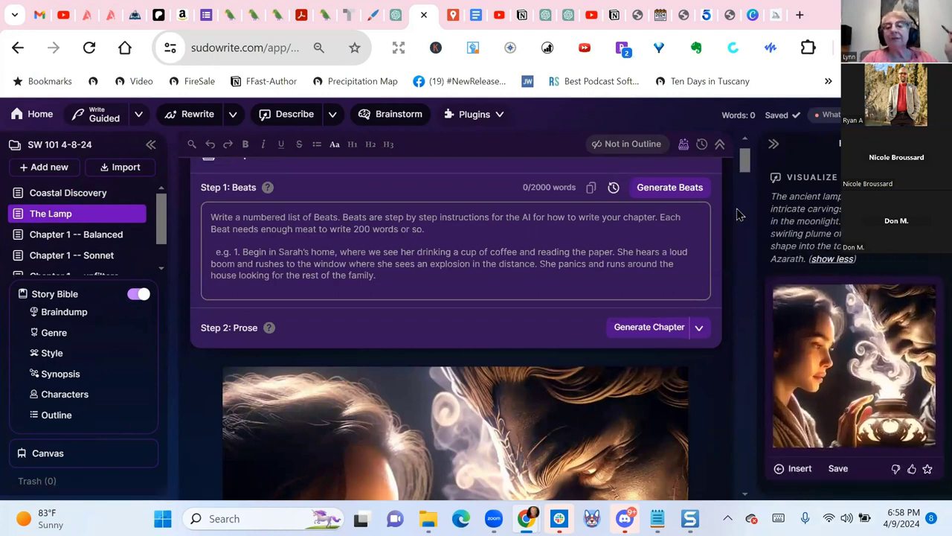
{"action": "scroll", "coordinate": [741, 217], "scroll_direction": "down", "scroll_amount": 3}
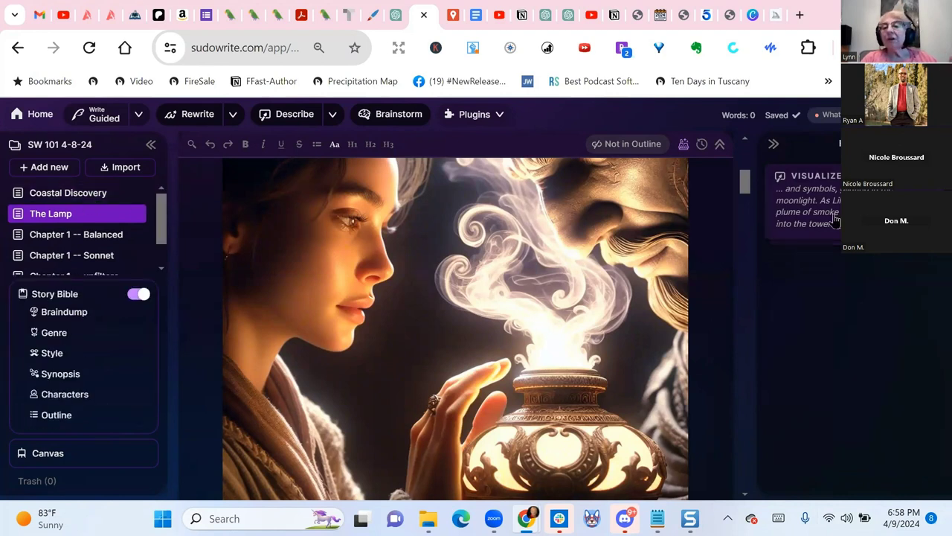
{"action": "mouse_move", "coordinate": [102, 191]}
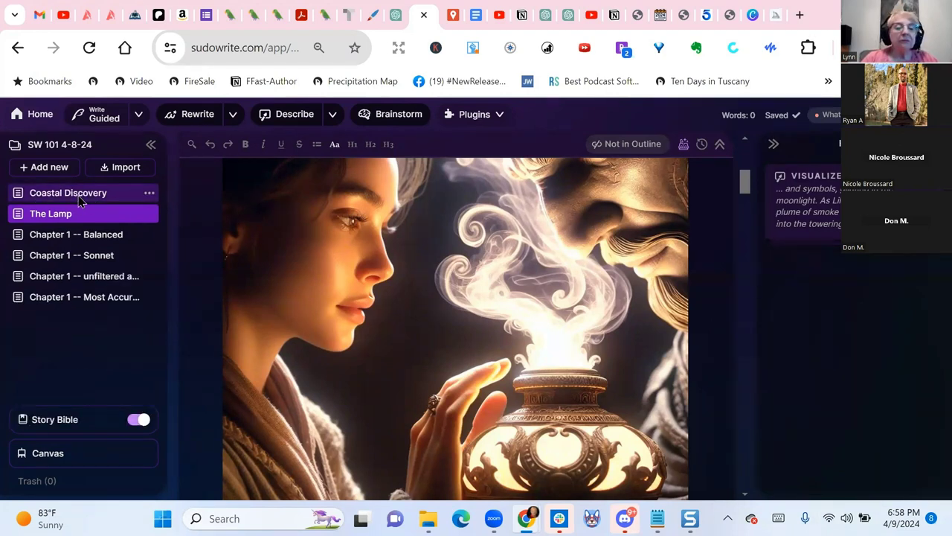
Open the Coastal Discovery document and read through Lily's lamp story.
{"action": "left_click", "coordinate": [80, 195]}
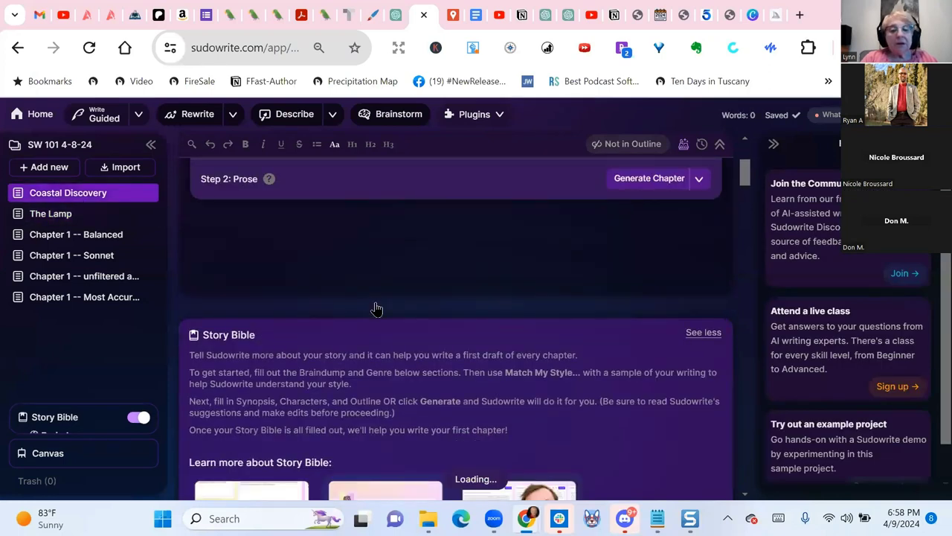
{"action": "scroll", "coordinate": [374, 300], "scroll_direction": "down", "scroll_amount": 3}
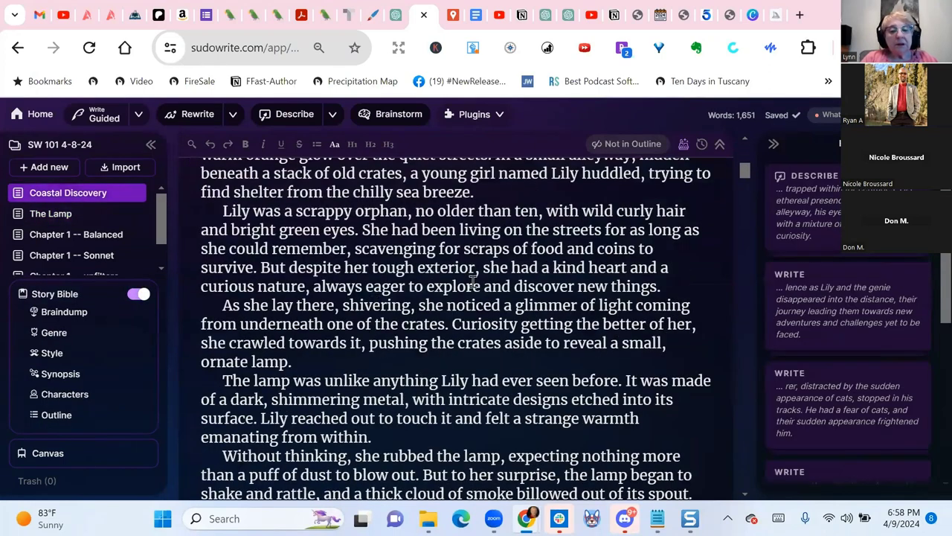
{"action": "scroll", "coordinate": [447, 279], "scroll_direction": "down", "scroll_amount": 2}
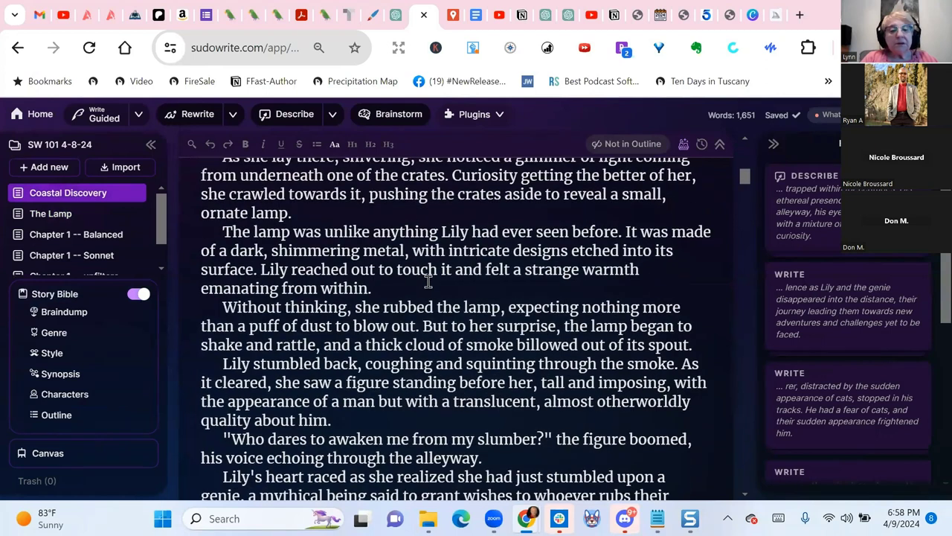
{"action": "scroll", "coordinate": [570, 276], "scroll_direction": "up", "scroll_amount": 2}
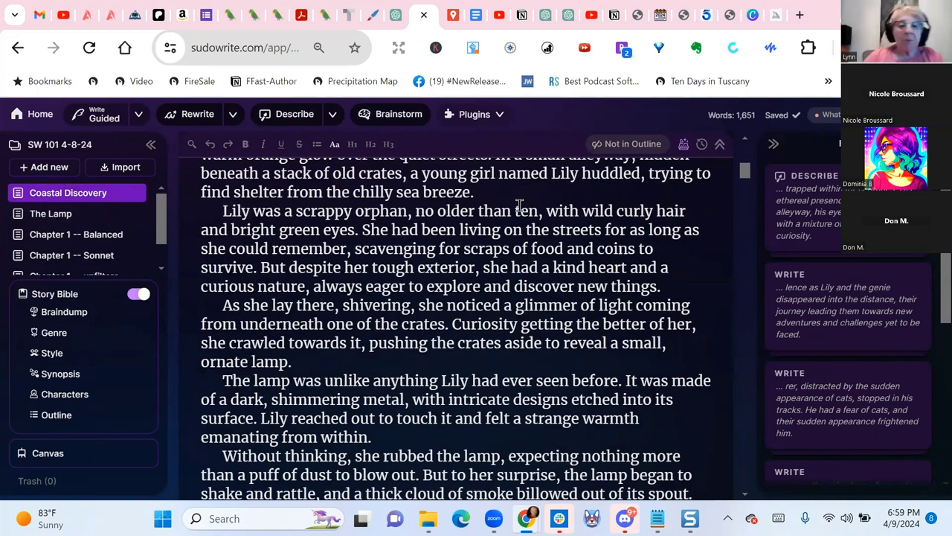
{"action": "scroll", "coordinate": [446, 250], "scroll_direction": "down", "scroll_amount": 1}
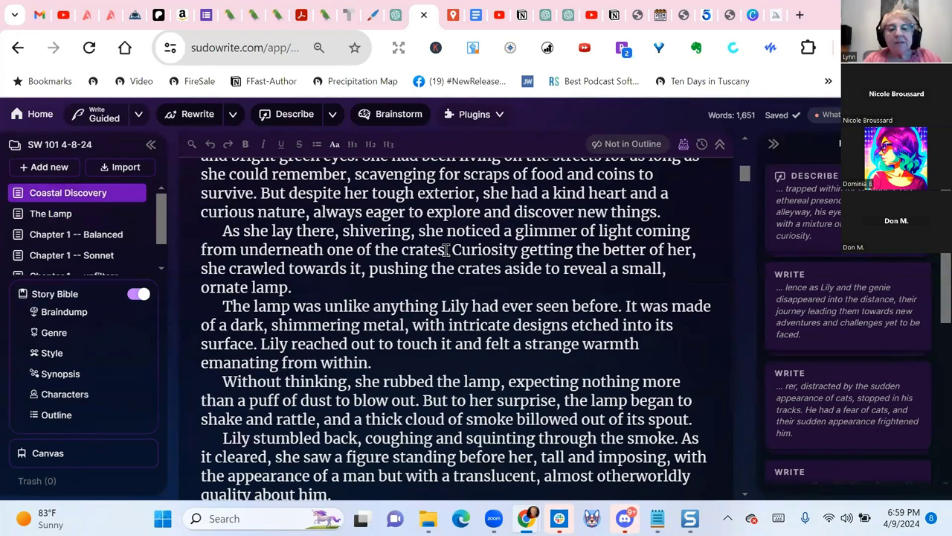
{"action": "scroll", "coordinate": [445, 250], "scroll_direction": "down", "scroll_amount": 1}
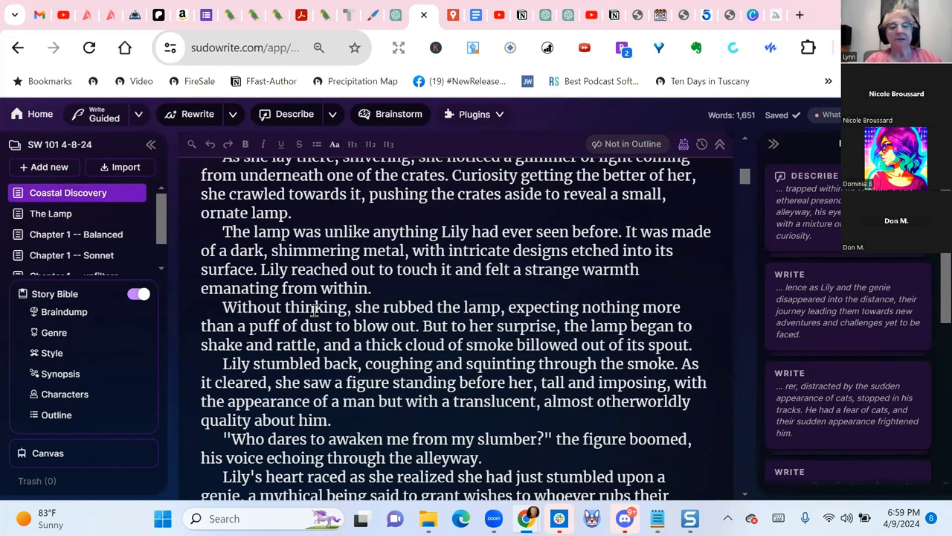
{"action": "scroll", "coordinate": [314, 311], "scroll_direction": "up", "scroll_amount": 3}
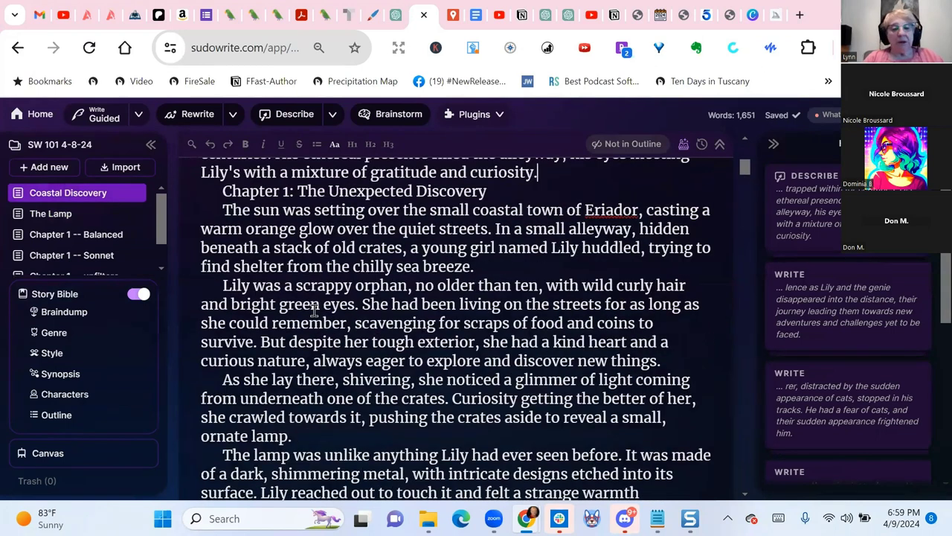
{"action": "scroll", "coordinate": [314, 310], "scroll_direction": "up", "scroll_amount": 2}
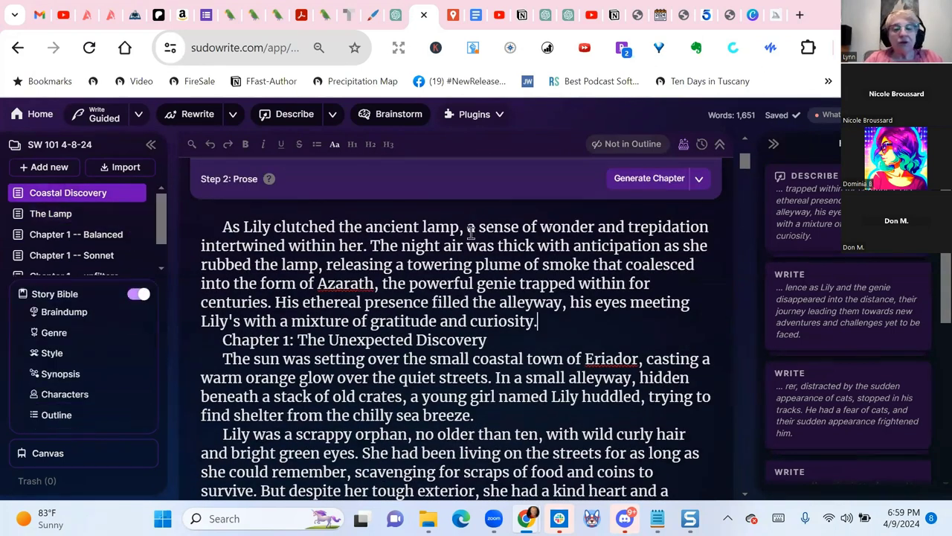
Open the Chapter 1 -- Balanced document and scroll down to its prose.
{"action": "left_click", "coordinate": [56, 238]}
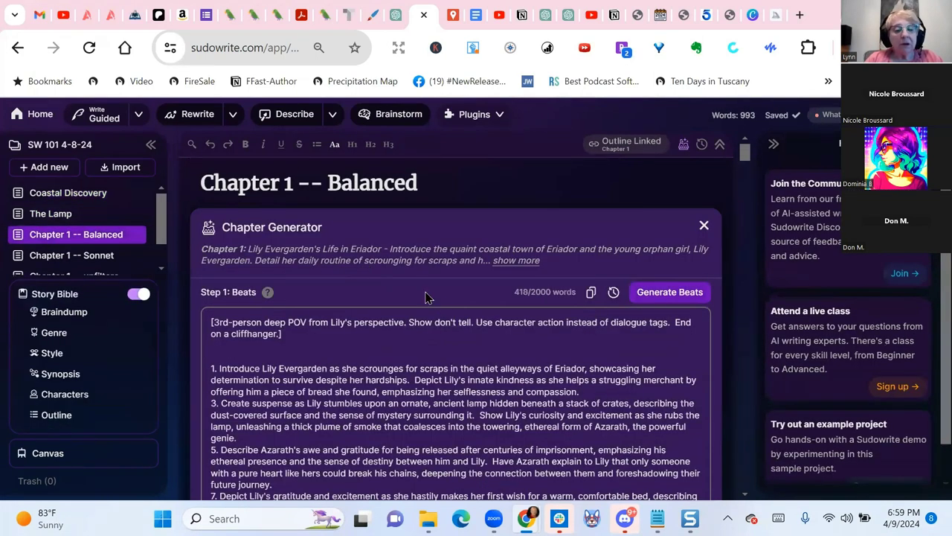
{"action": "scroll", "coordinate": [425, 296], "scroll_direction": "down", "scroll_amount": 10}
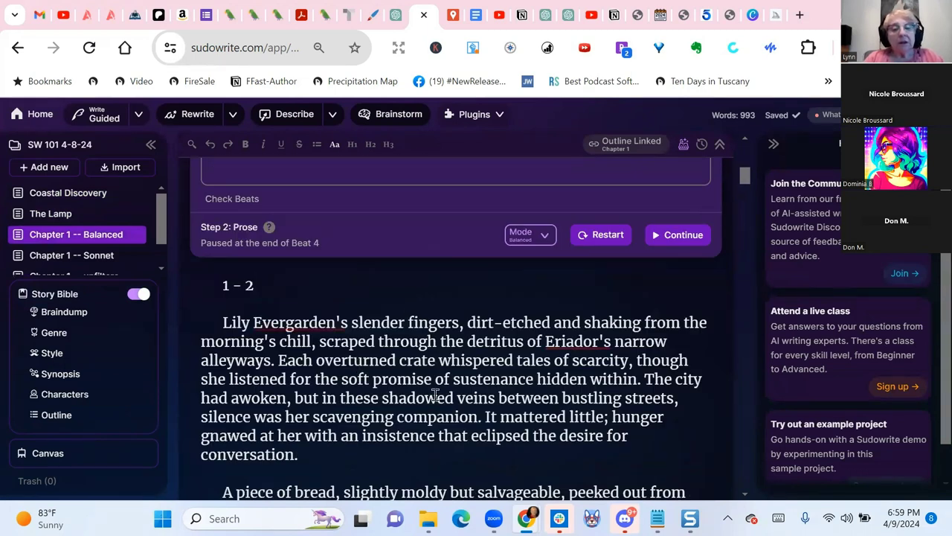
{"action": "scroll", "coordinate": [435, 394], "scroll_direction": "down", "scroll_amount": 4}
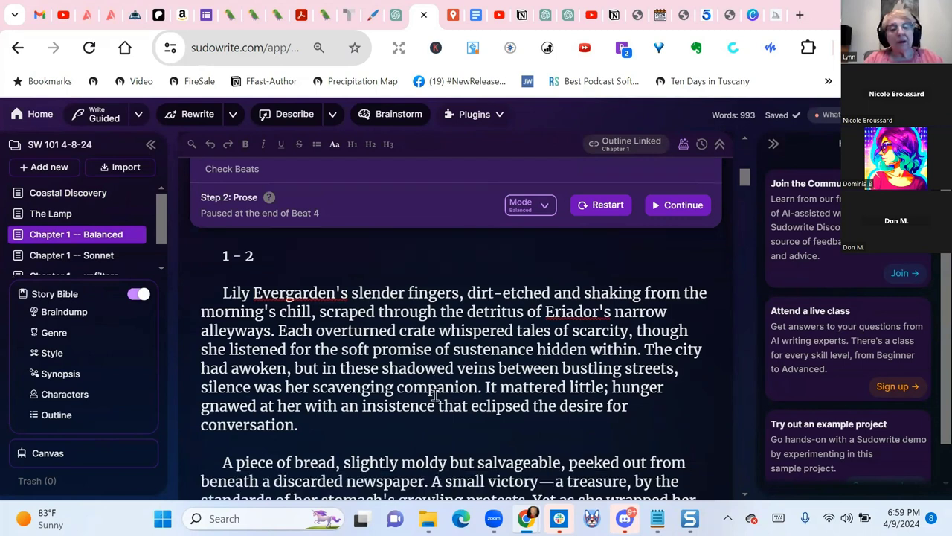
{"action": "scroll", "coordinate": [416, 308], "scroll_direction": "down", "scroll_amount": 10}
{"action": "scroll", "coordinate": [416, 307], "scroll_direction": "up", "scroll_amount": 3}
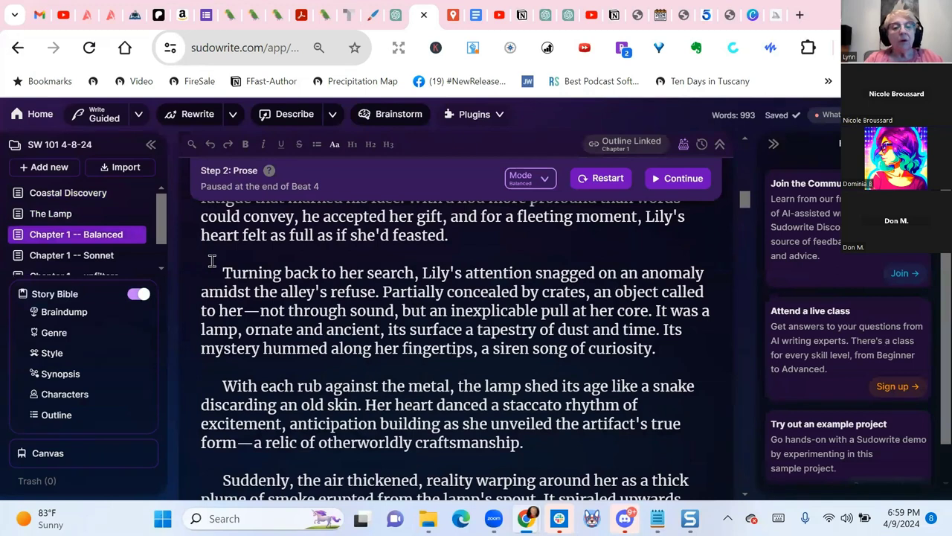
Select the lamp-finding paragraph, bring up Quick Edit, then dismiss it.
{"action": "triple_click", "coordinate": [227, 273]}
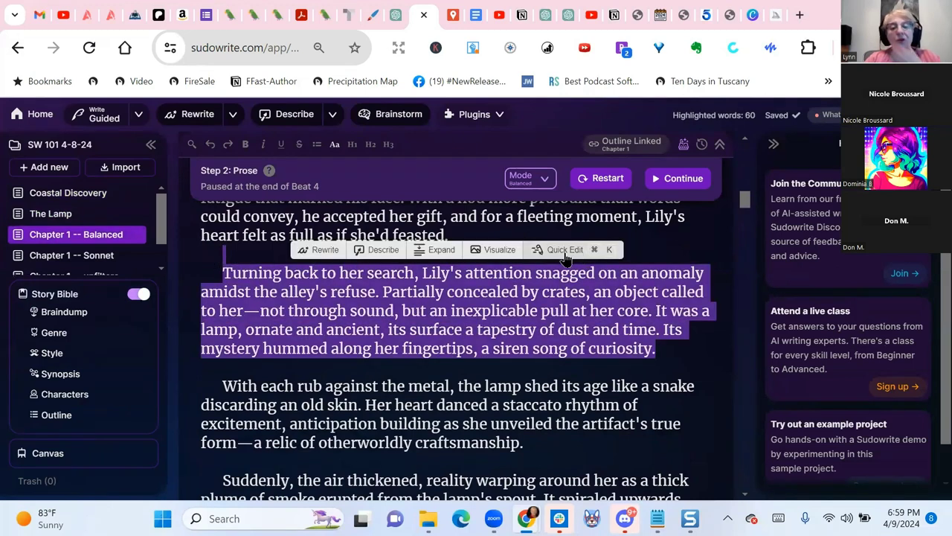
{"action": "left_click", "coordinate": [563, 250]}
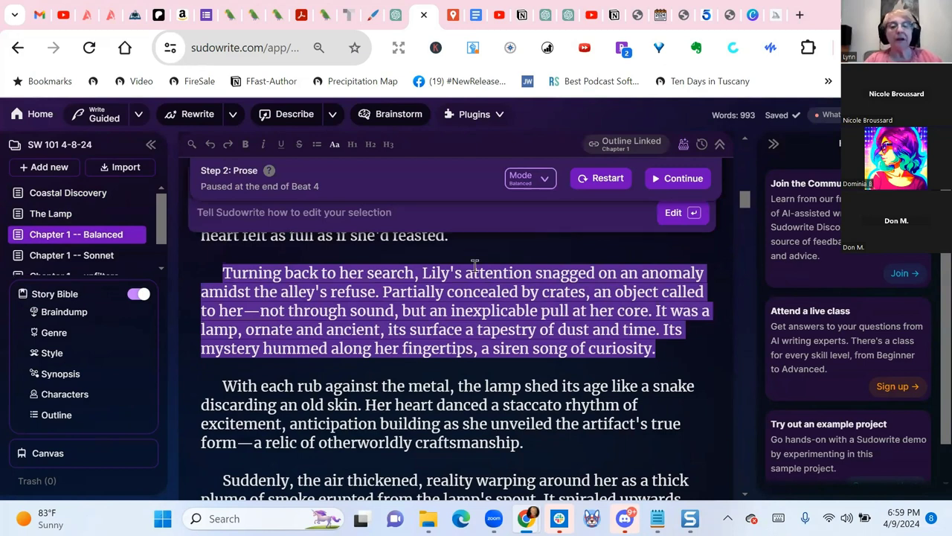
{"action": "mouse_move", "coordinate": [128, 213]}
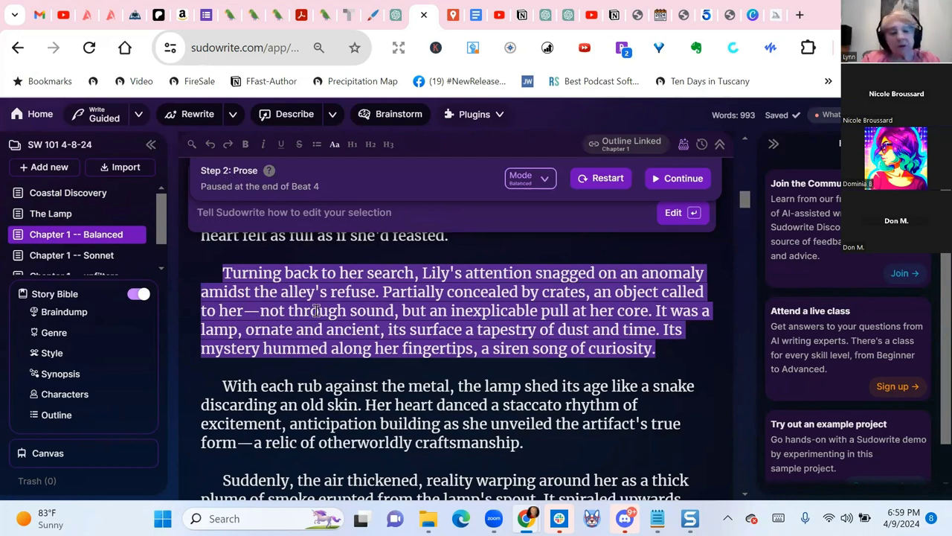
{"action": "key", "text": "Escape"}
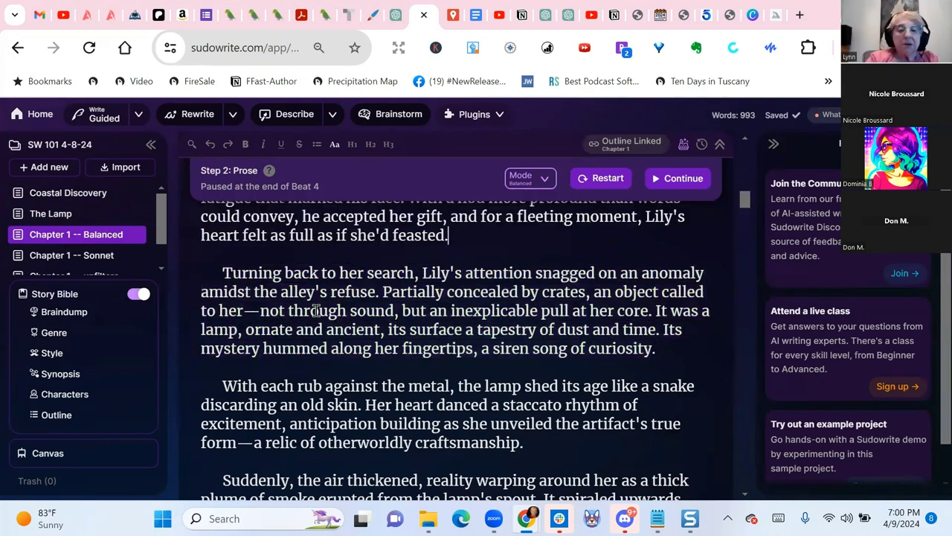
Ask Quick Chat 'Where is the description of the lamp?'.
{"action": "left_click", "coordinate": [217, 268]}
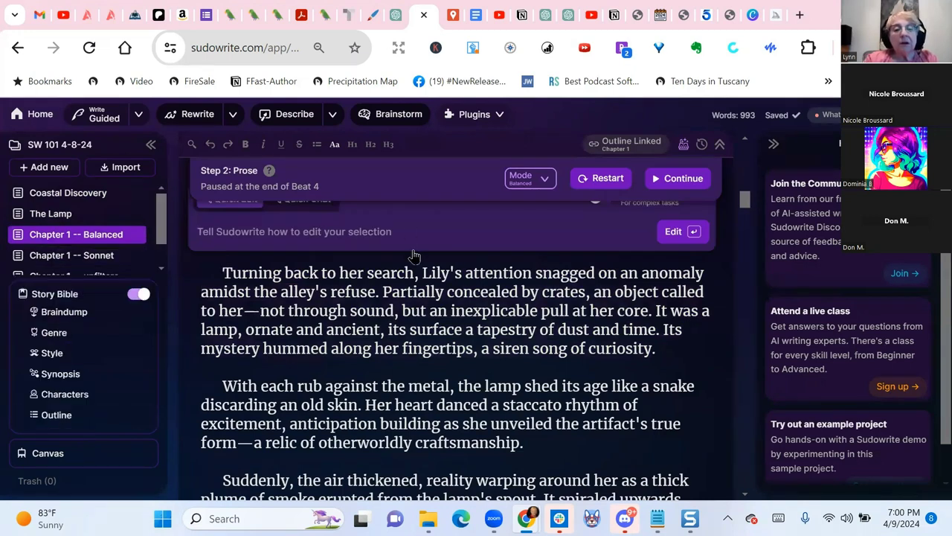
{"action": "left_click", "coordinate": [311, 347]}
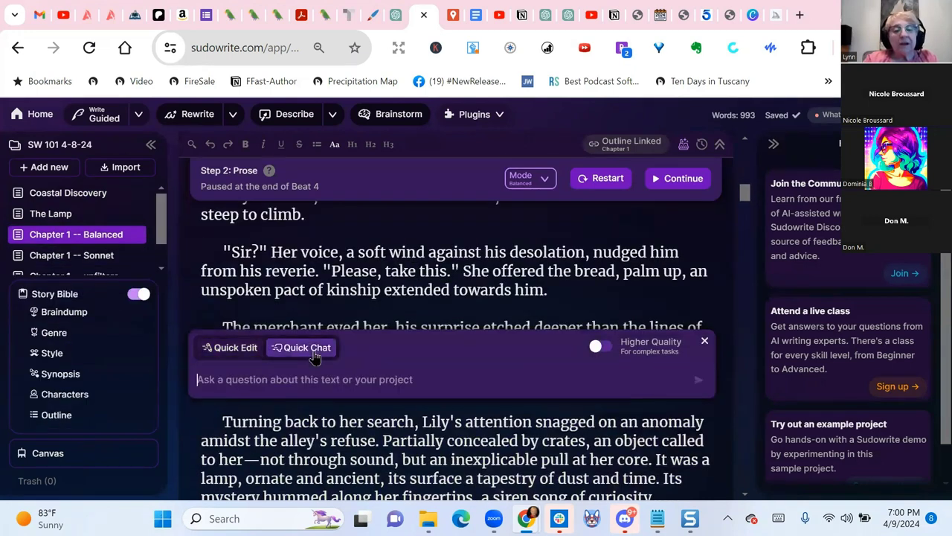
{"action": "type", "text": "Where is the description of the lamp?"}
{"action": "key", "text": "Return"}
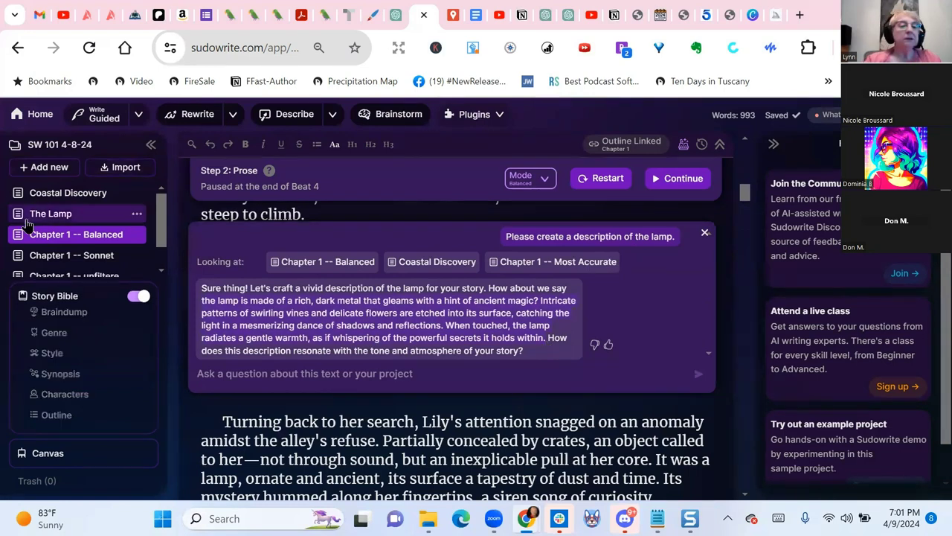
Create a new blank document and paste the lamp description into it.
{"action": "left_click", "coordinate": [51, 170]}
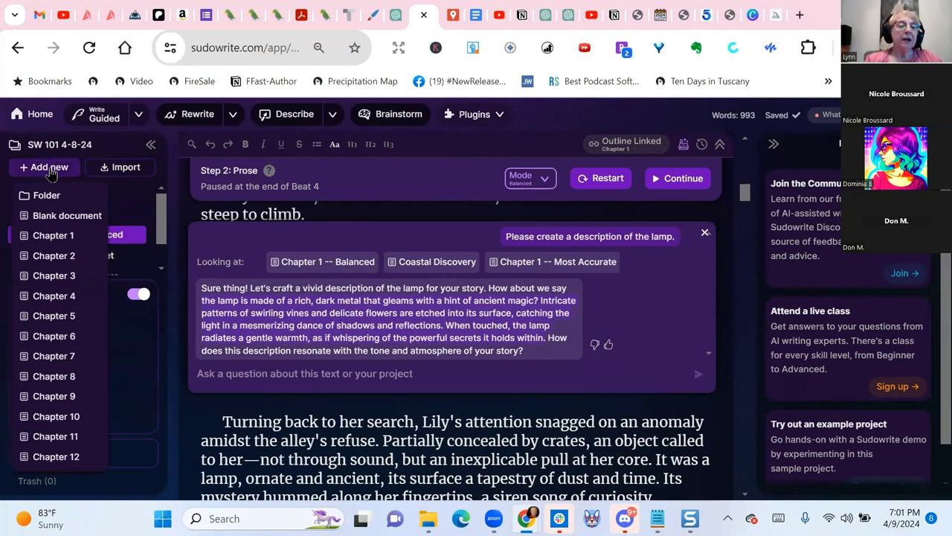
{"action": "left_click", "coordinate": [49, 217]}
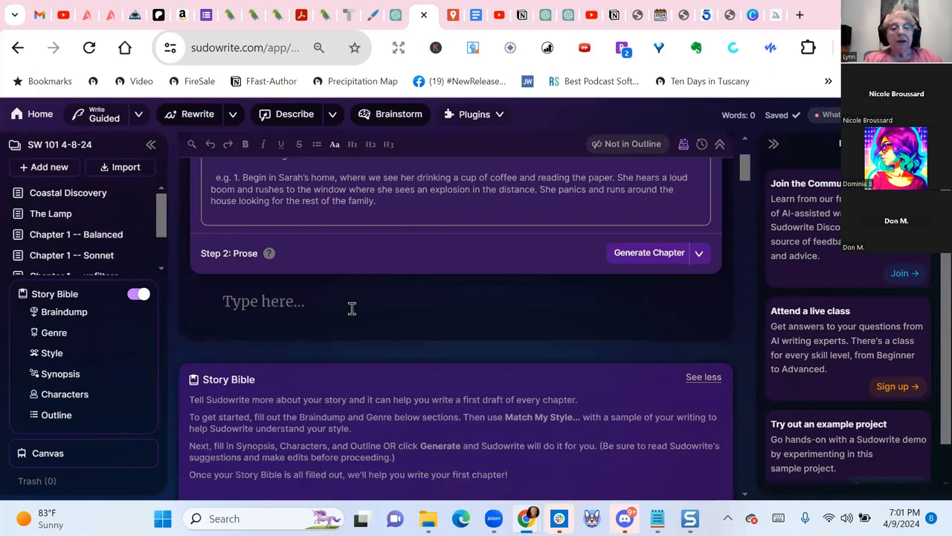
{"action": "type", "text": "the lamp is made of a rich, dark metal that gleams with a hint of ancient magic? Intricate patterns of swirling vines and delicate flowers are etched into its surface, catching the light in a mesmerizing dance of shadows and reflections. When touched, the lamp radiates a gentle warmth, as if whispering of the powerful secrets it holds within."}
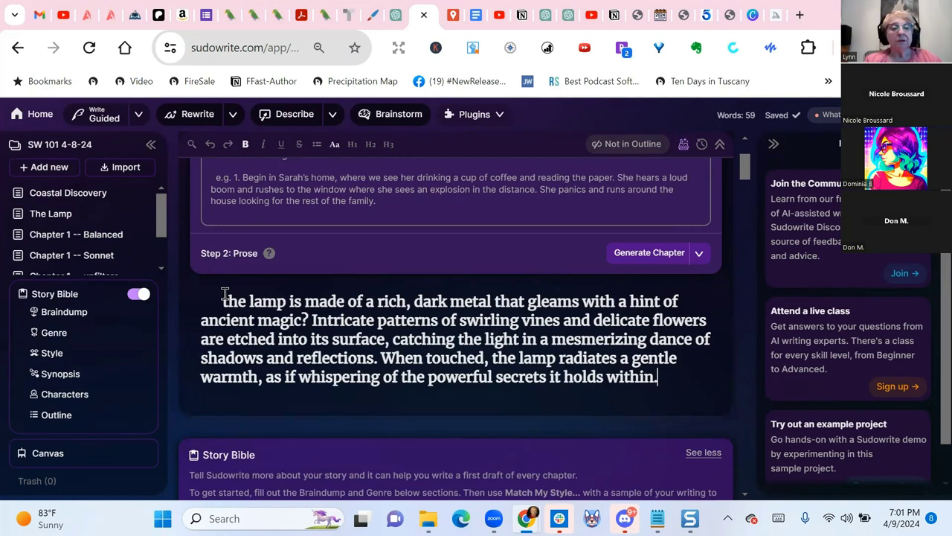
Select the lamp paragraph and look through the plugins list for Visualize.
{"action": "left_click_drag", "start_coordinate": [220, 295], "coordinate": [680, 399]}
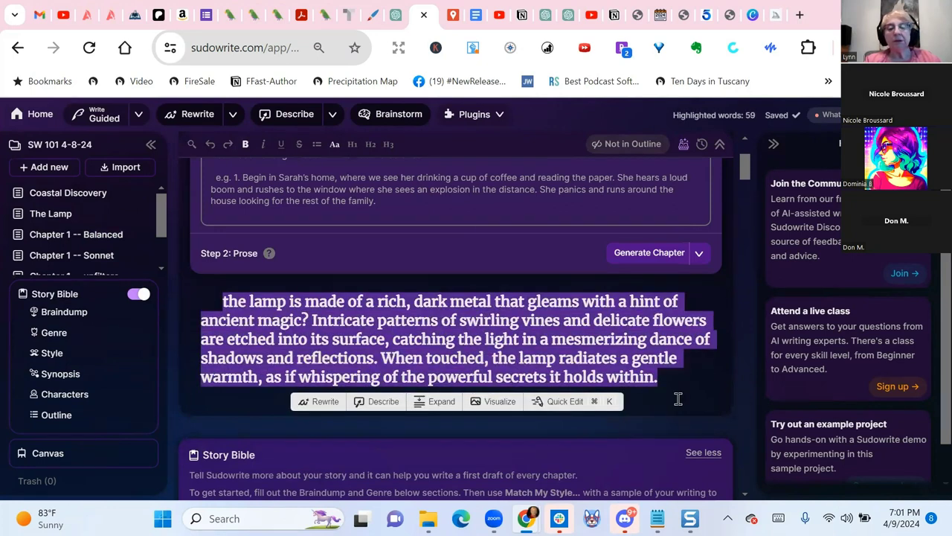
{"action": "left_click", "coordinate": [500, 119]}
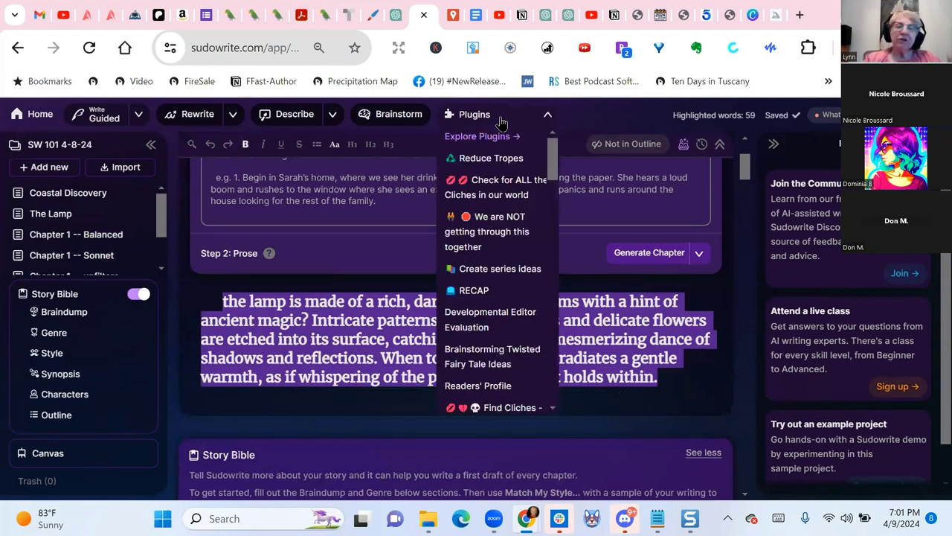
{"action": "scroll", "coordinate": [499, 214], "scroll_direction": "down", "scroll_amount": 8}
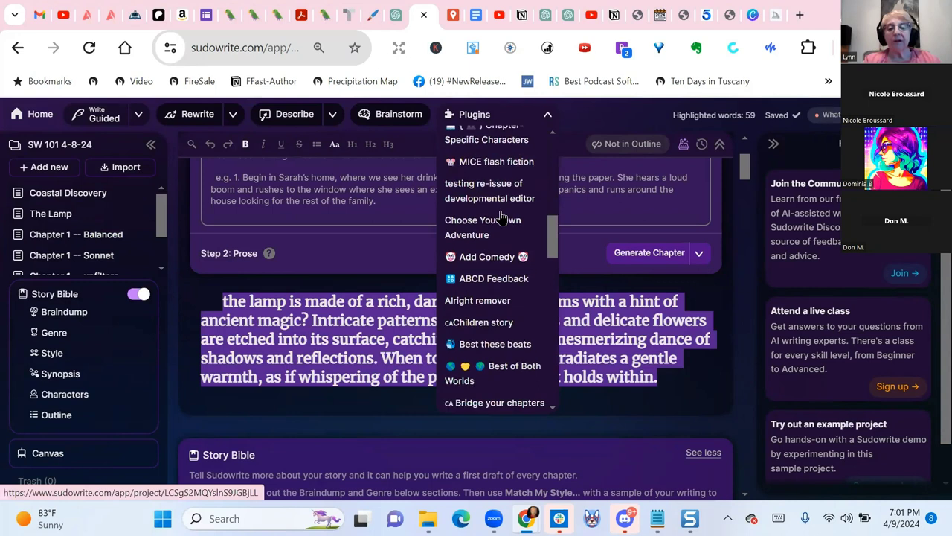
{"action": "scroll", "coordinate": [501, 216], "scroll_direction": "down", "scroll_amount": 12}
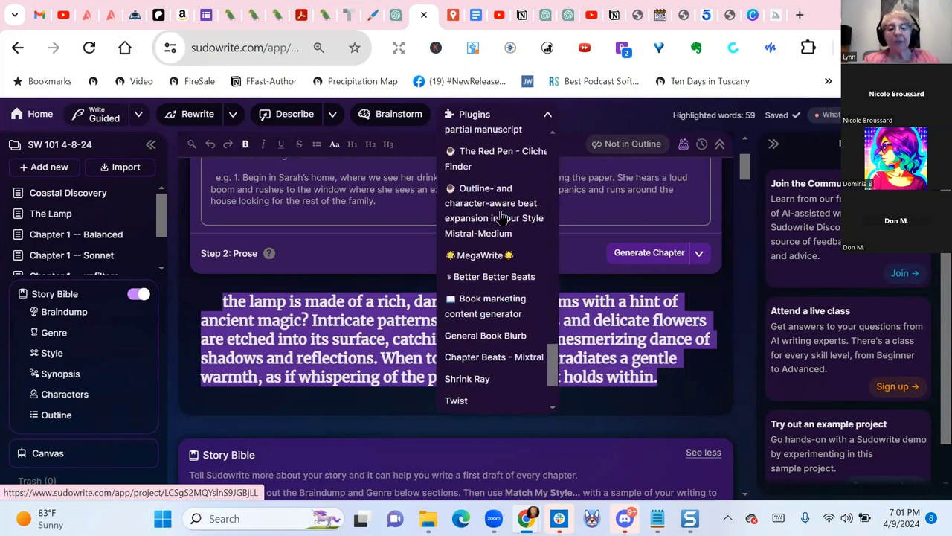
{"action": "scroll", "coordinate": [502, 216], "scroll_direction": "down", "scroll_amount": 2}
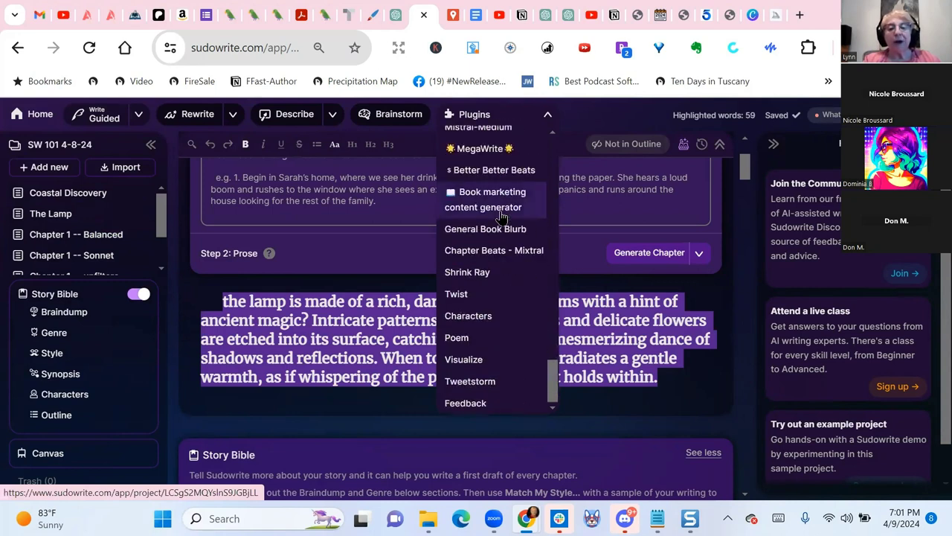
{"action": "left_click", "coordinate": [463, 360]}
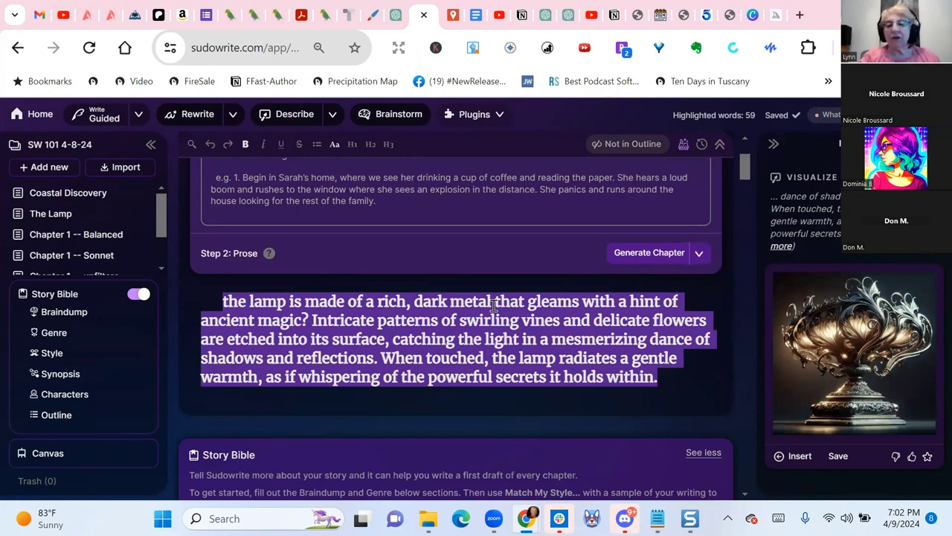
{"action": "left_click", "coordinate": [797, 455]}
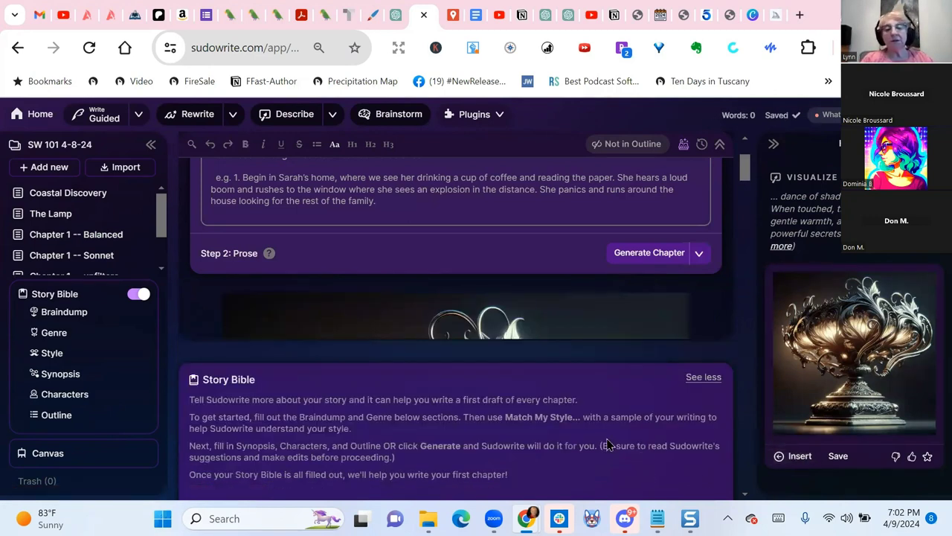
{"action": "scroll", "coordinate": [504, 340], "scroll_direction": "down", "scroll_amount": 3}
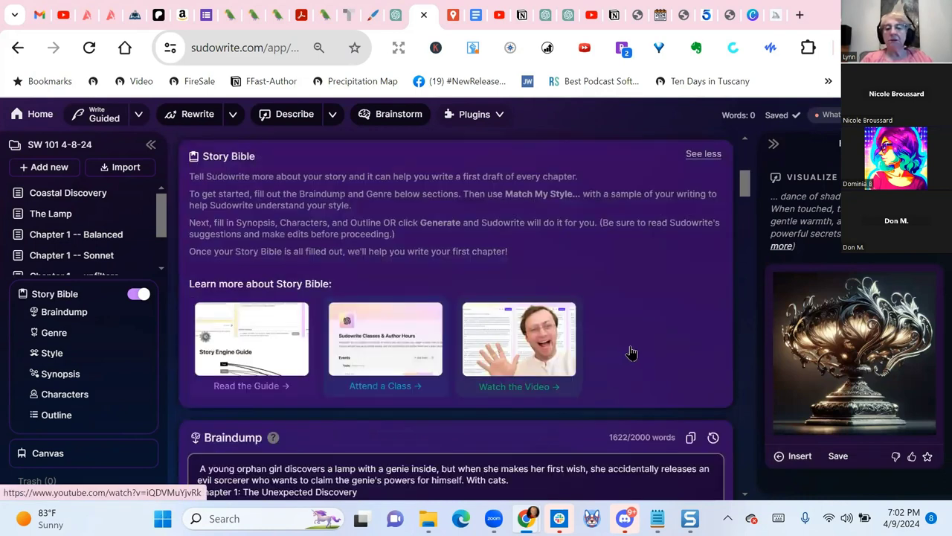
{"action": "scroll", "coordinate": [631, 352], "scroll_direction": "up", "scroll_amount": 4}
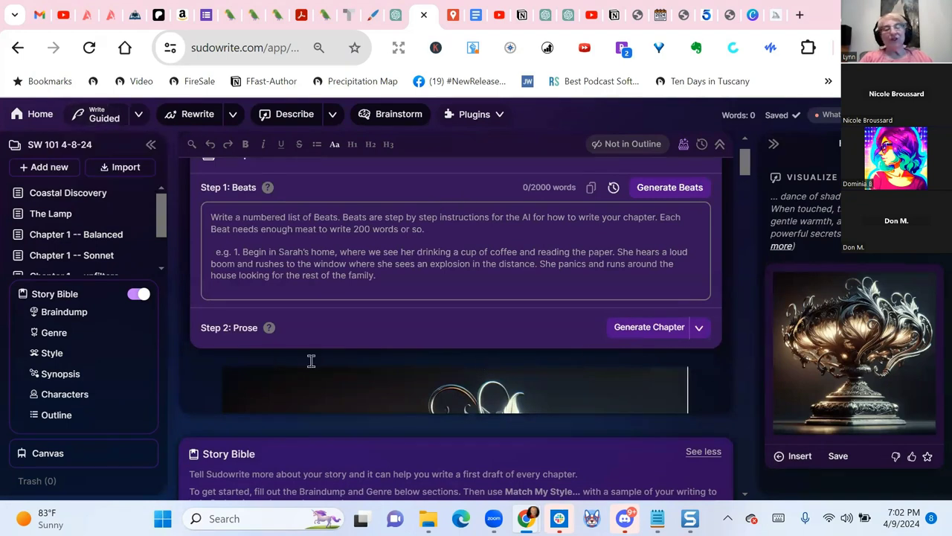
Reload the Enchanted Metal Lamp page and scroll to the generated lamp image.
{"action": "left_click", "coordinate": [91, 50]}
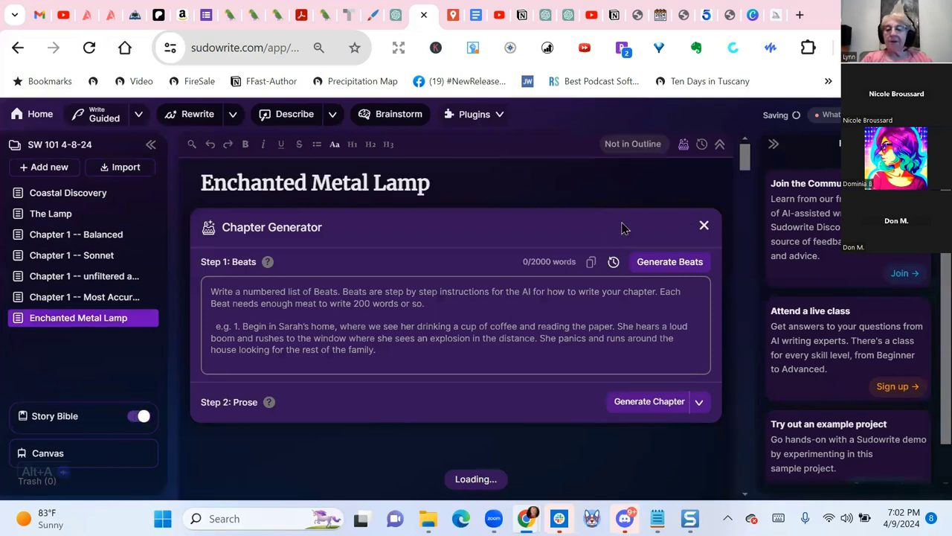
{"action": "scroll", "coordinate": [599, 245], "scroll_direction": "down", "scroll_amount": 1}
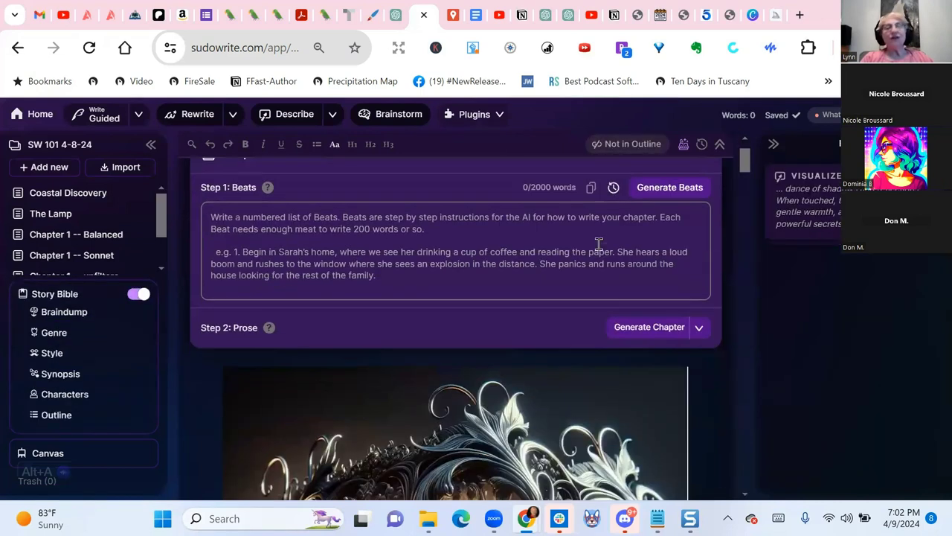
{"action": "scroll", "coordinate": [599, 244], "scroll_direction": "down", "scroll_amount": 1}
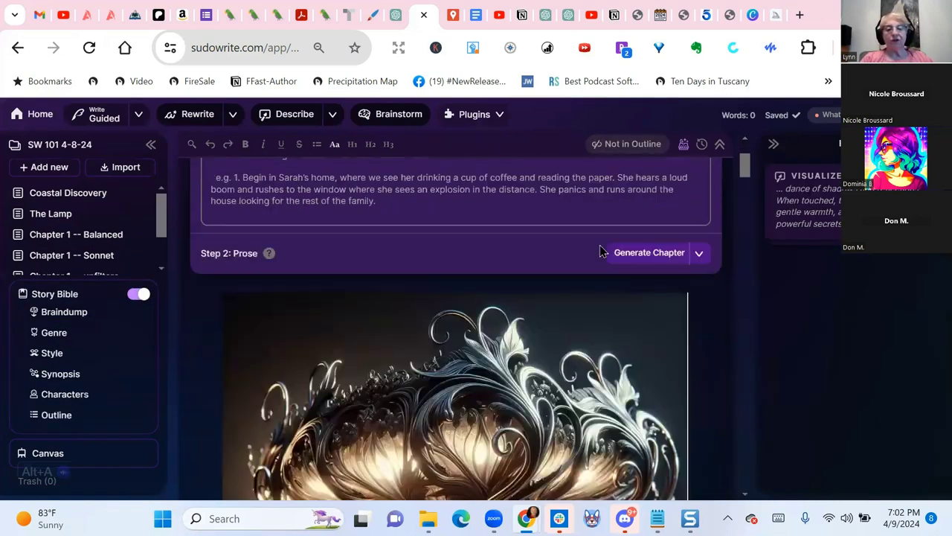
{"action": "scroll", "coordinate": [663, 335], "scroll_direction": "down", "scroll_amount": 4}
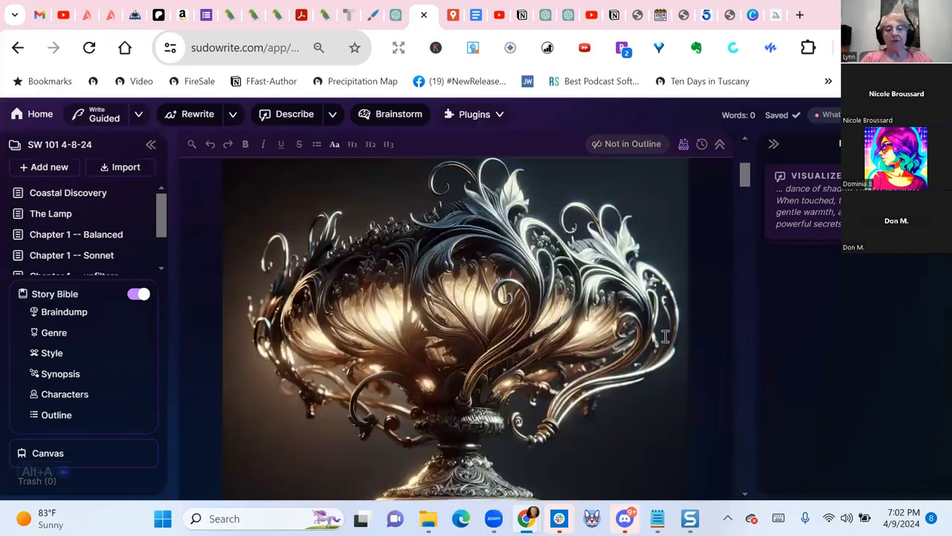
{"action": "scroll", "coordinate": [665, 336], "scroll_direction": "up", "scroll_amount": 2}
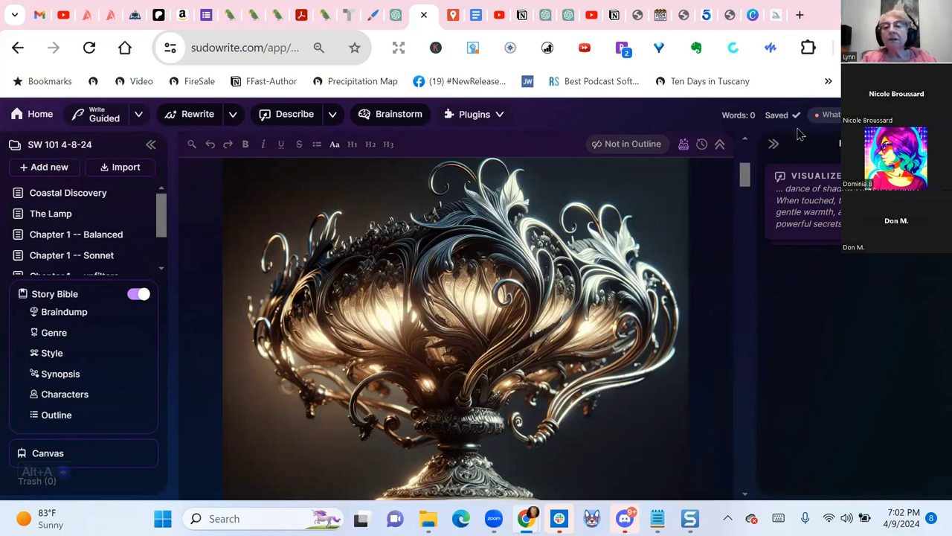
{"action": "left_click", "coordinate": [930, 114]}
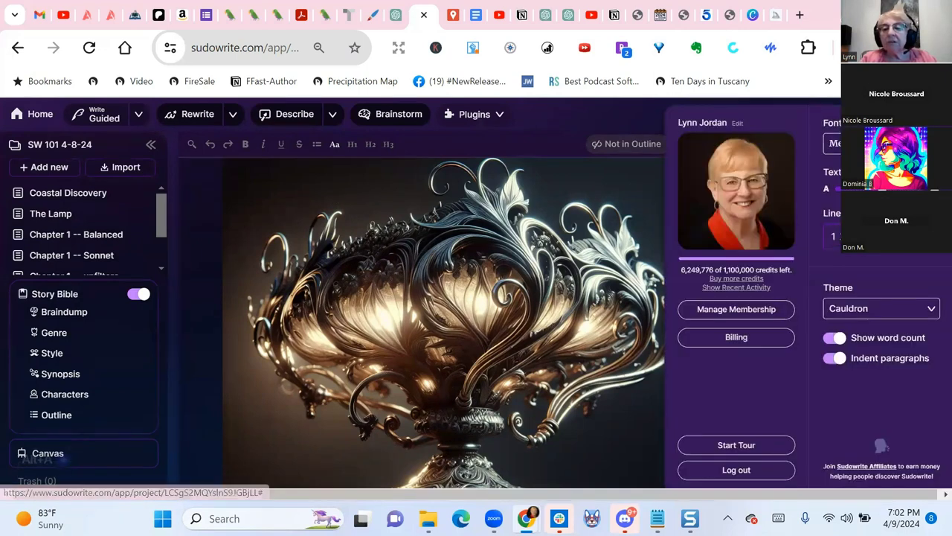
{"action": "left_click", "coordinate": [732, 287]}
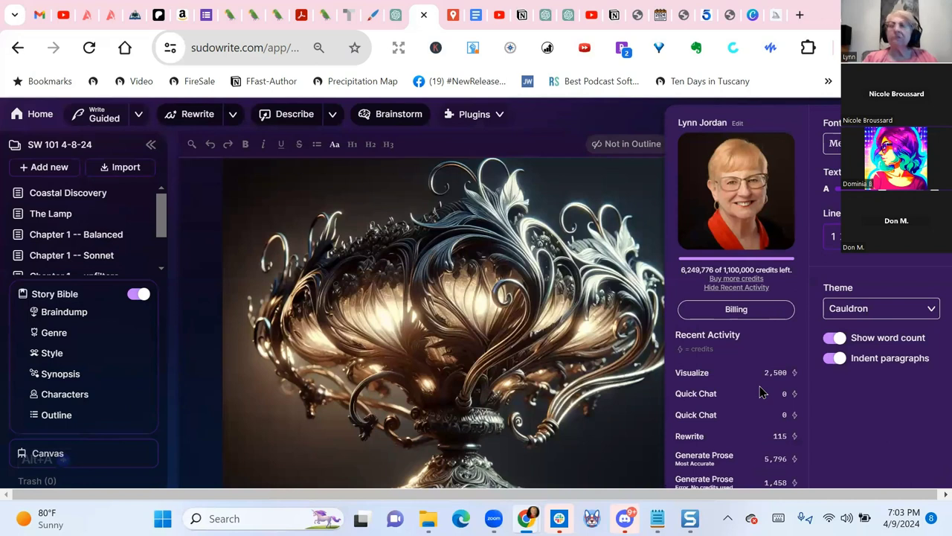
{"action": "left_click", "coordinate": [561, 130]}
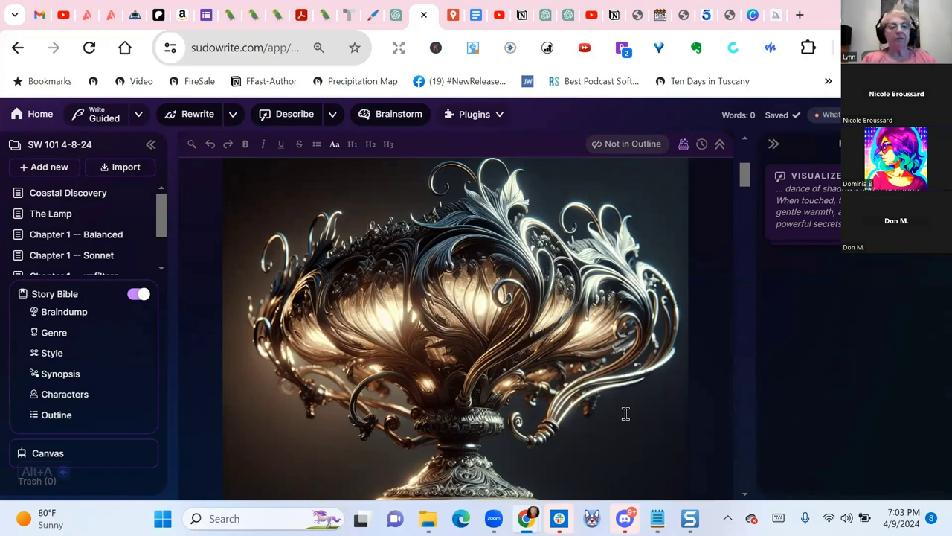
{"action": "scroll", "coordinate": [625, 323], "scroll_direction": "down", "scroll_amount": 4}
{"action": "scroll", "coordinate": [625, 325], "scroll_direction": "up", "scroll_amount": 4}
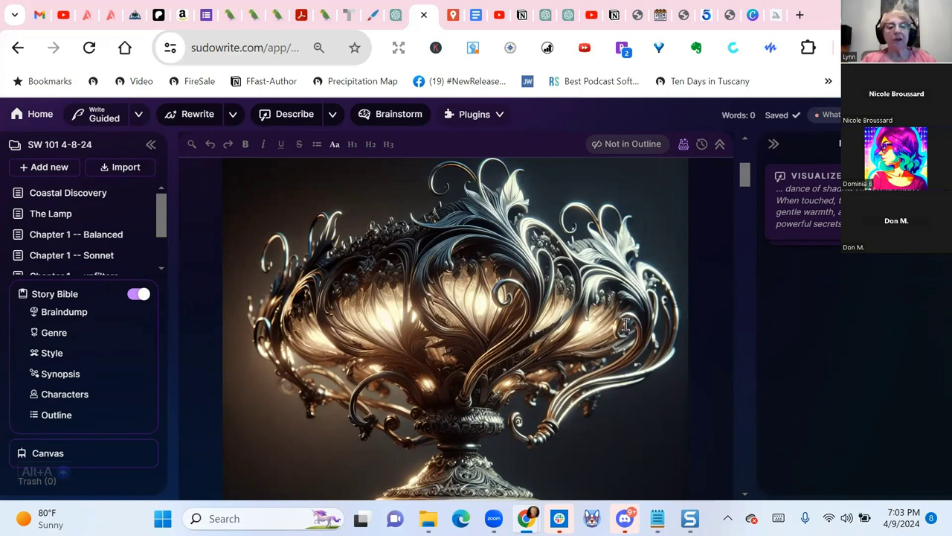
{"action": "scroll", "coordinate": [569, 329], "scroll_direction": "up", "scroll_amount": 3}
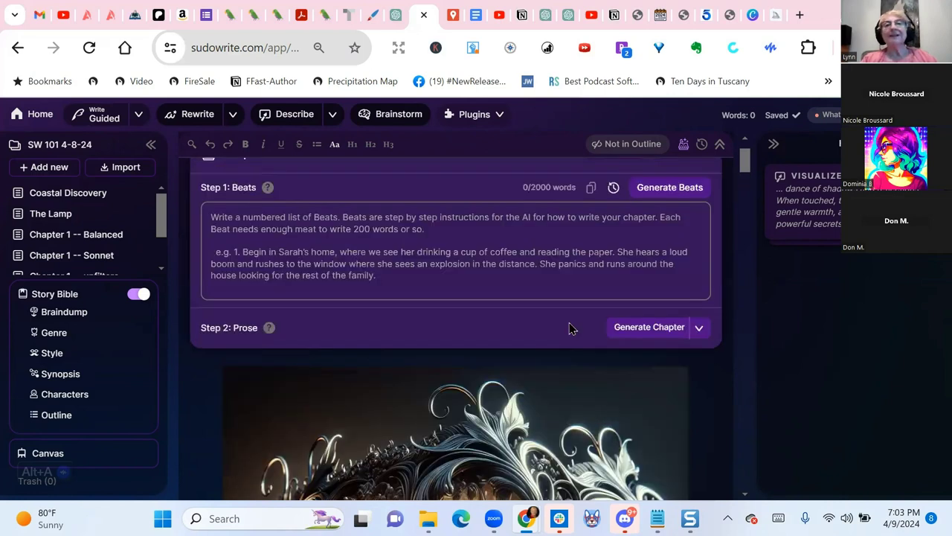
{"action": "scroll", "coordinate": [569, 324], "scroll_direction": "up", "scroll_amount": 2}
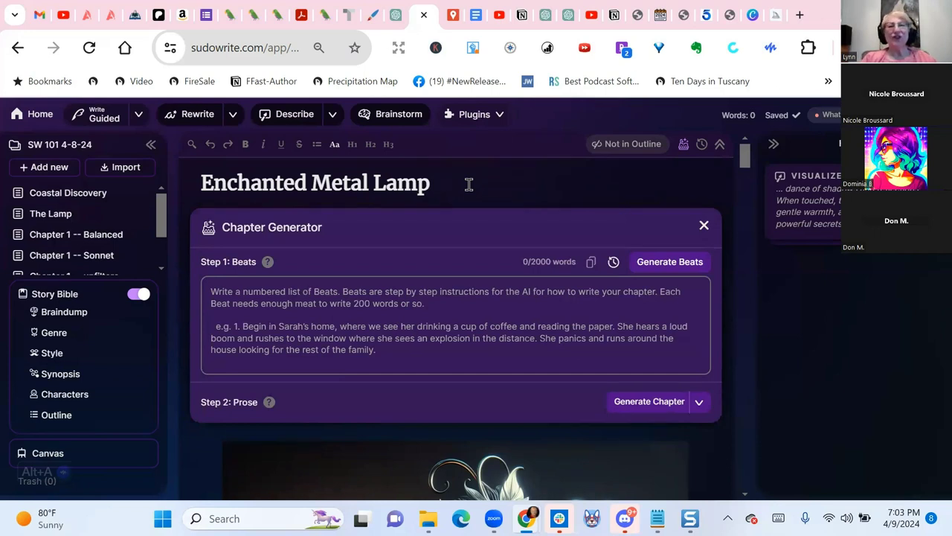
{"action": "mouse_move", "coordinate": [108, 208]}
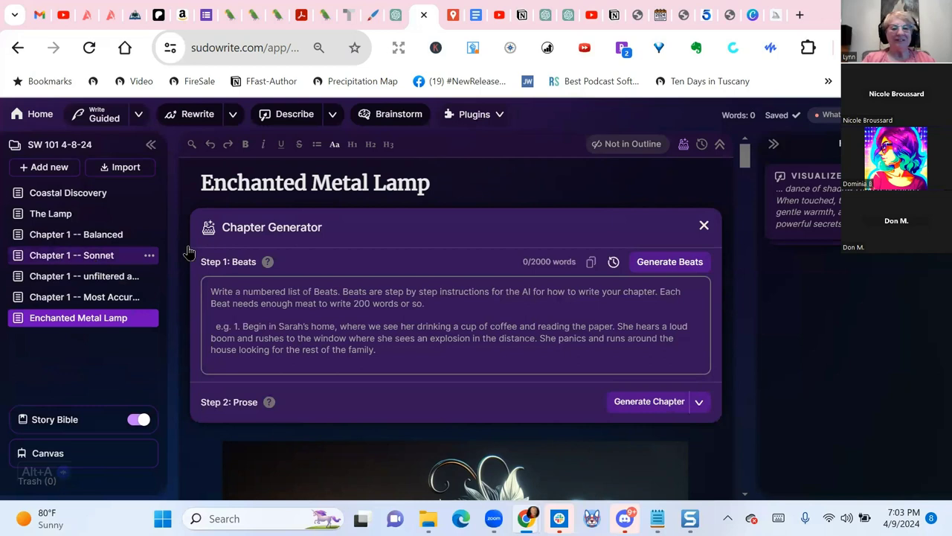
{"action": "scroll", "coordinate": [607, 190], "scroll_direction": "down", "scroll_amount": 3}
{"action": "scroll", "coordinate": [423, 326], "scroll_direction": "up", "scroll_amount": 3}
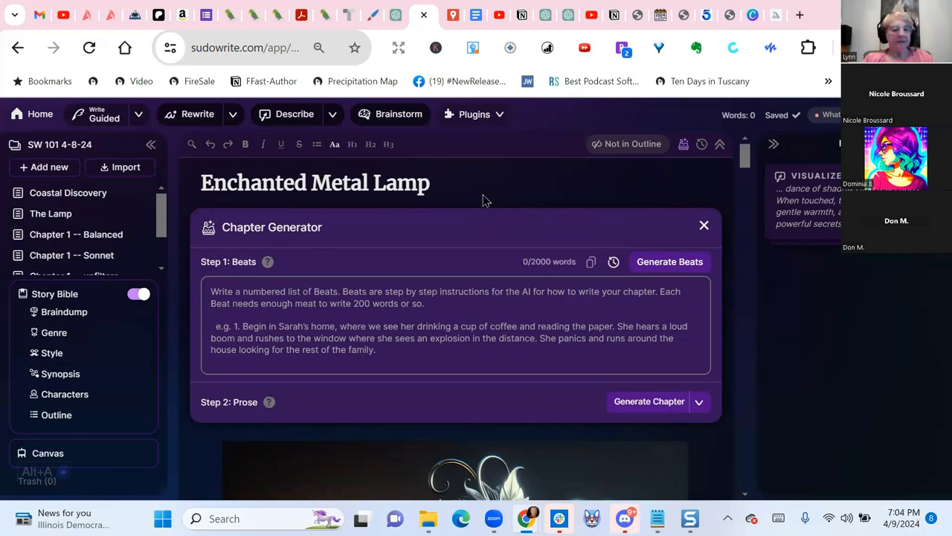
{"action": "scroll", "coordinate": [546, 167], "scroll_direction": "down", "scroll_amount": 3}
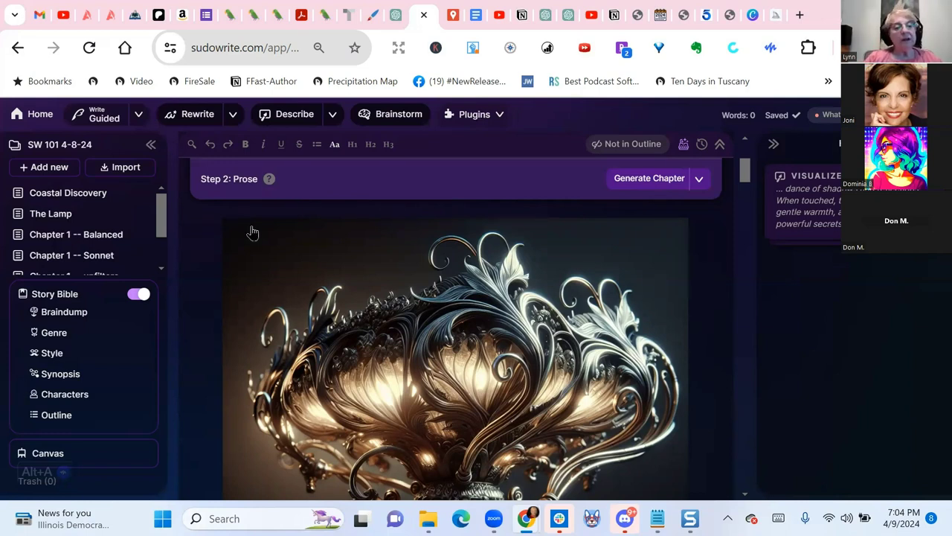
{"action": "mouse_move", "coordinate": [115, 234]}
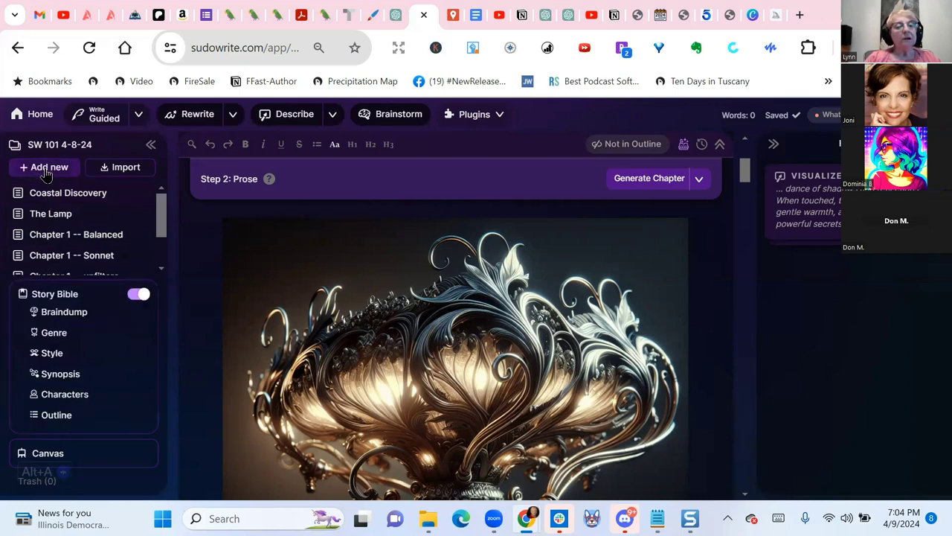
Create a new project from Home and switch on its Story Bible.
{"action": "left_click", "coordinate": [40, 114]}
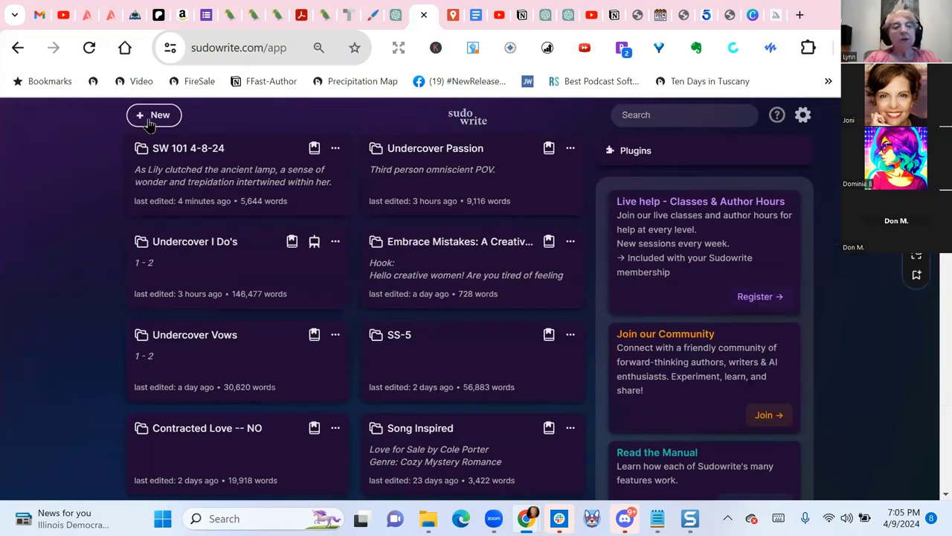
{"action": "left_click", "coordinate": [157, 116]}
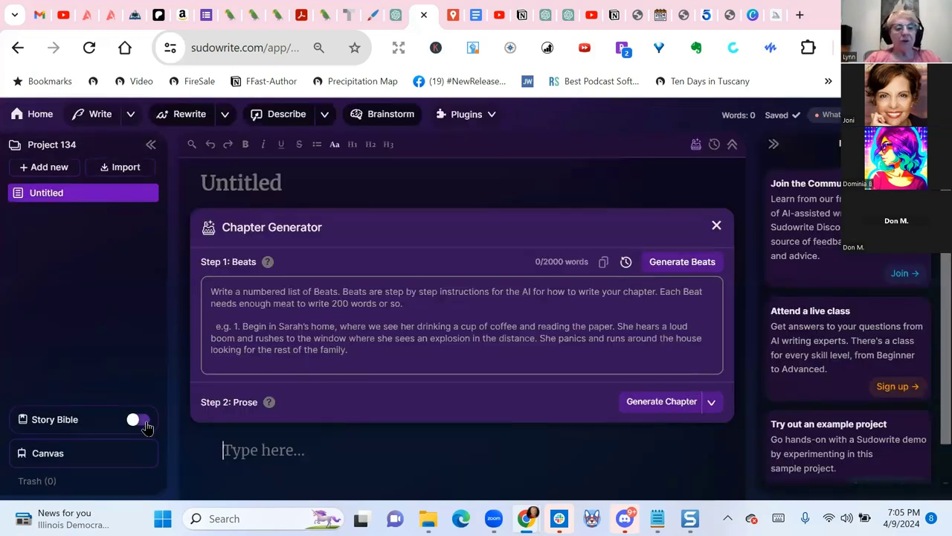
{"action": "left_click", "coordinate": [142, 422]}
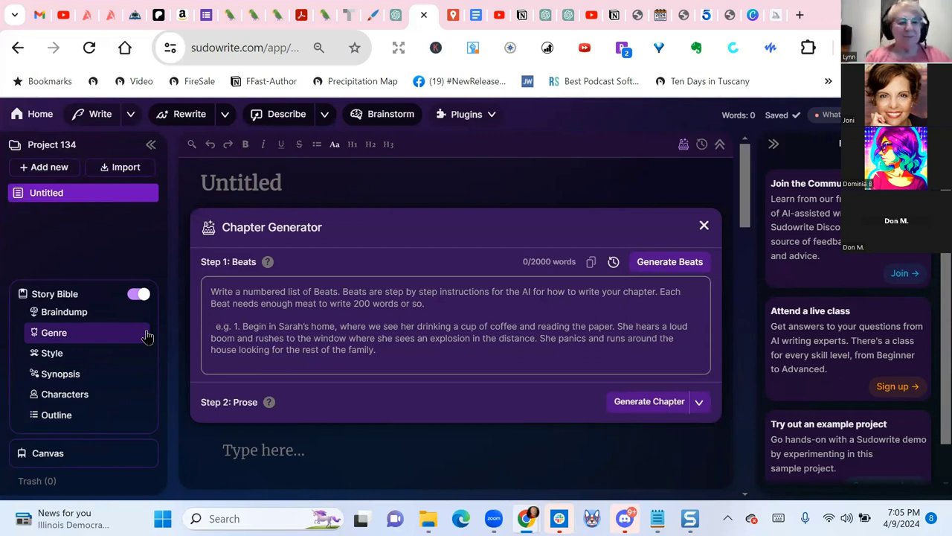
Write the Braindump: an article on using AI in non-fiction, covering pros and cons.
{"action": "left_click", "coordinate": [66, 316]}
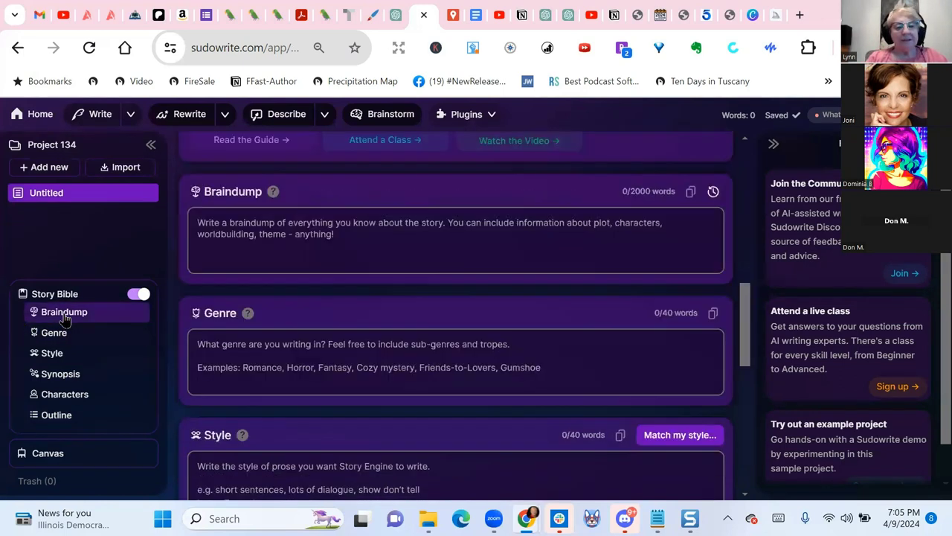
{"action": "left_click", "coordinate": [394, 189]}
{"action": "type", "text": "I need to write an"}
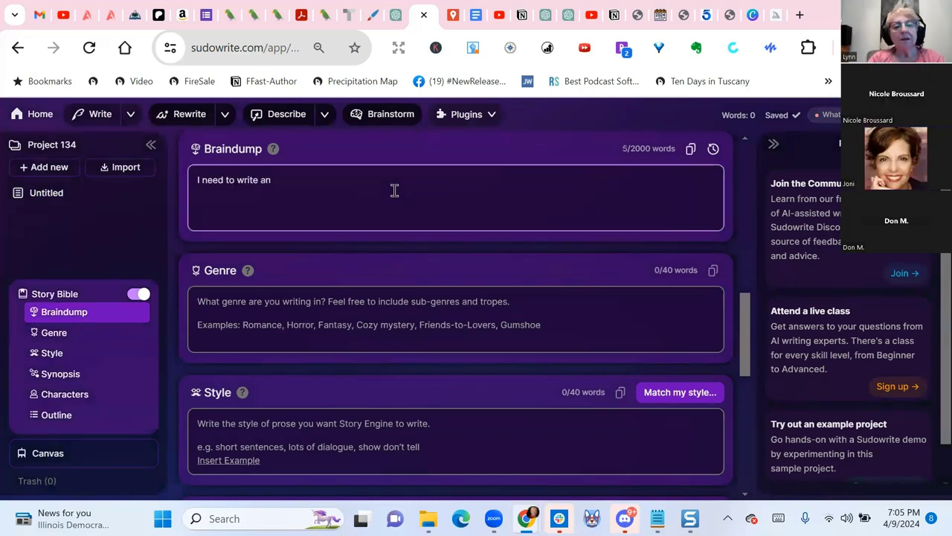
{"action": "type", "text": " article"}
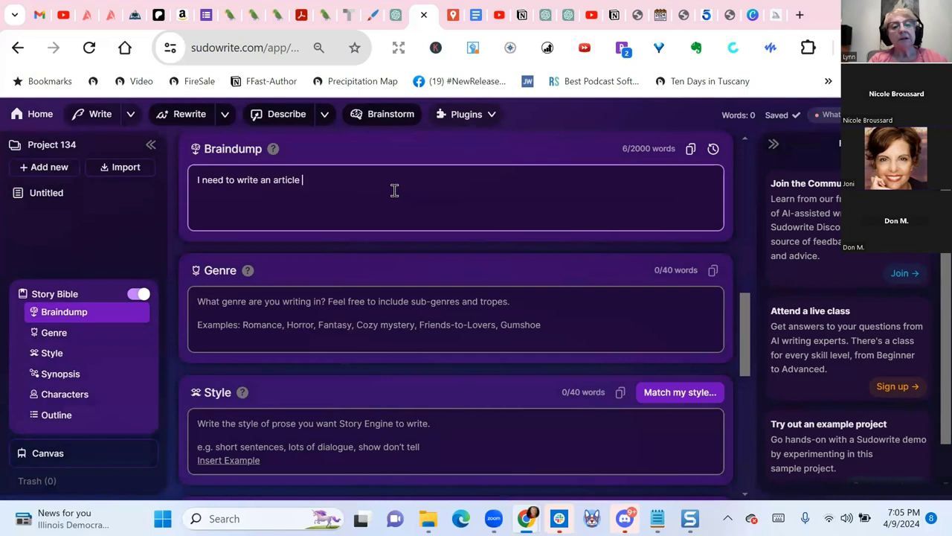
{"action": "type", "text": "about"}
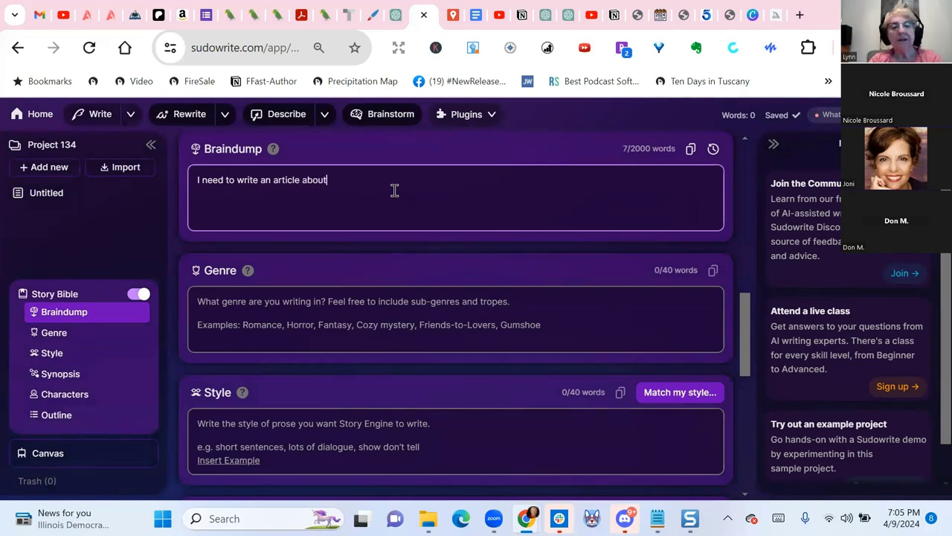
{"action": "type", "text": " using"}
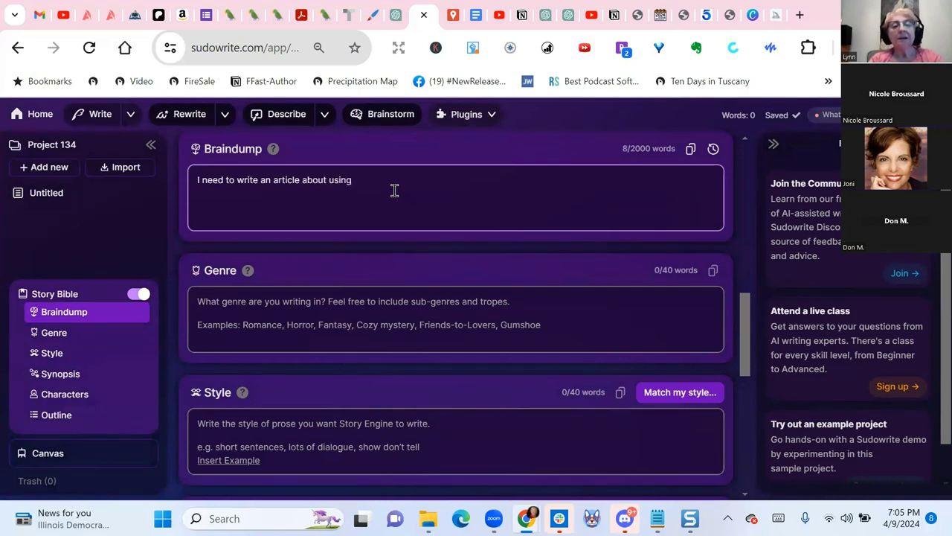
{"action": "type", "text": " AI i"}
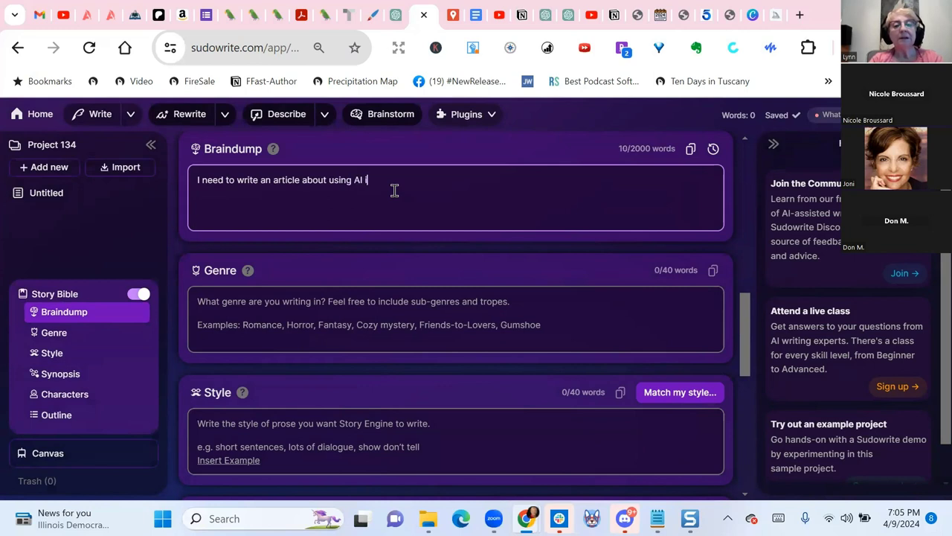
{"action": "type", "text": "n non-fiction."}
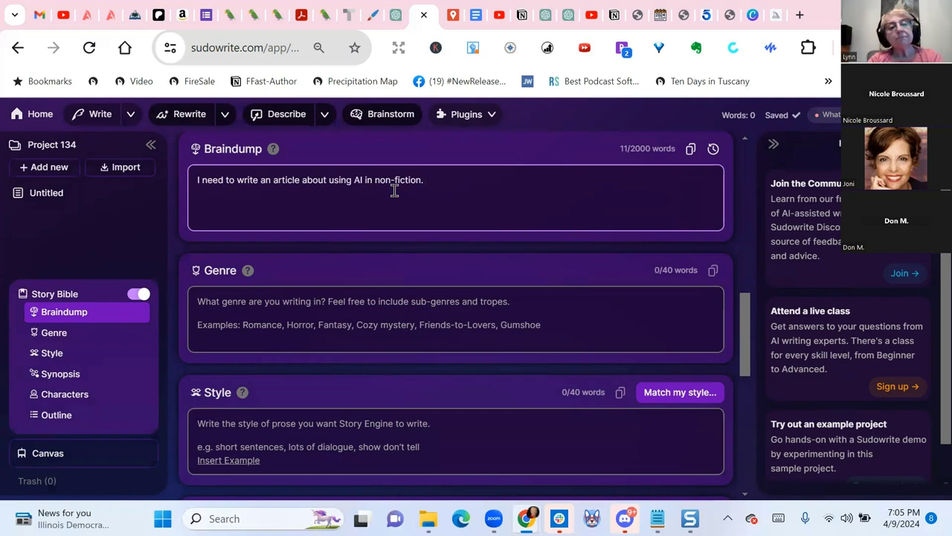
{"action": "type", "text": " We"}
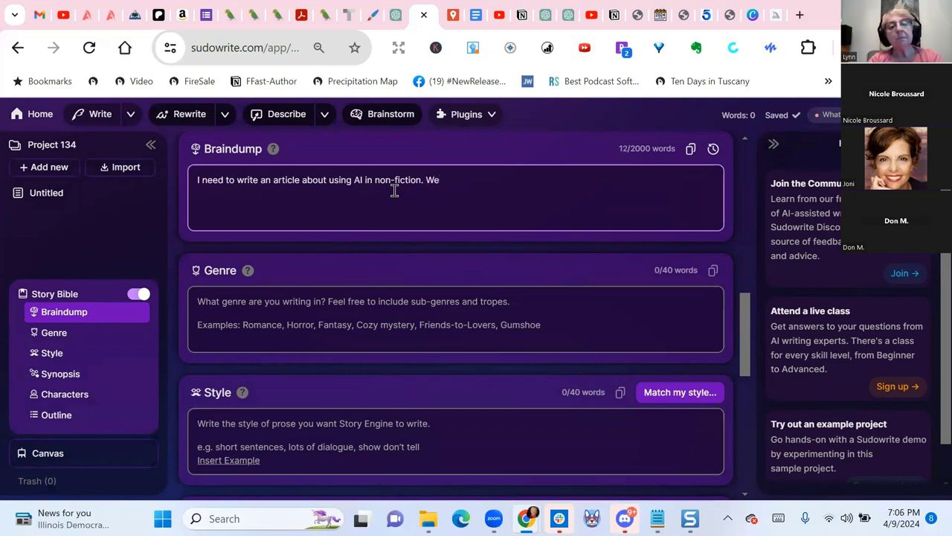
{"action": "type", "text": " need t"}
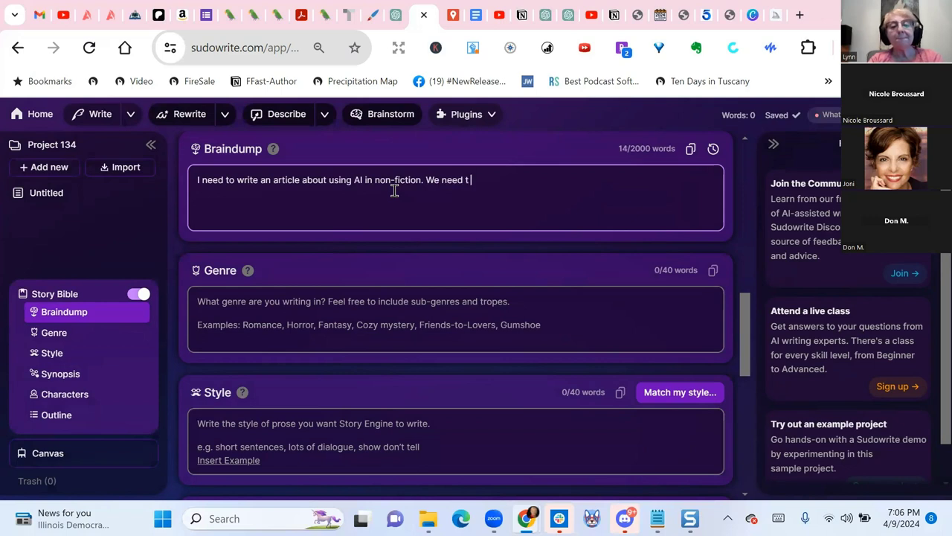
{"action": "type", "text": "o discuss "}
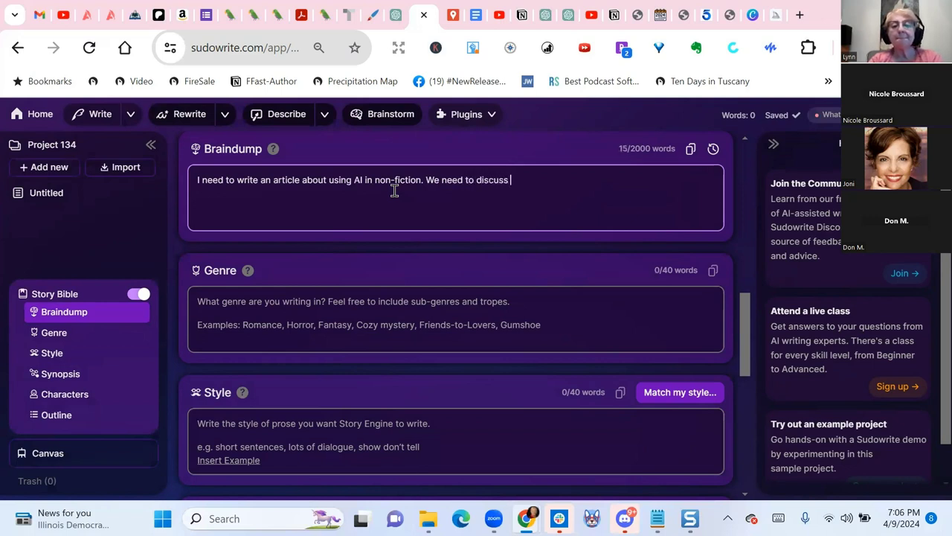
{"action": "type", "text": "the pros "}
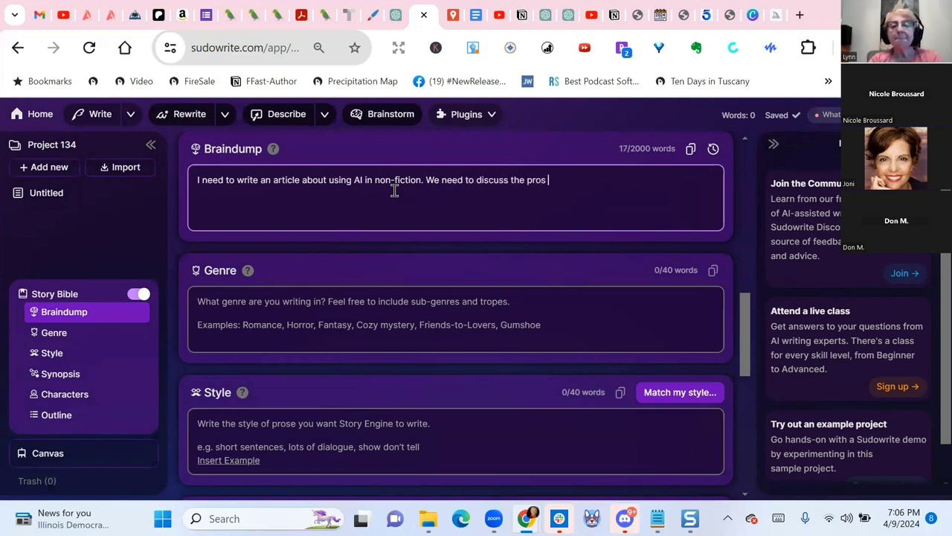
{"action": "type", "text": "and cons"}
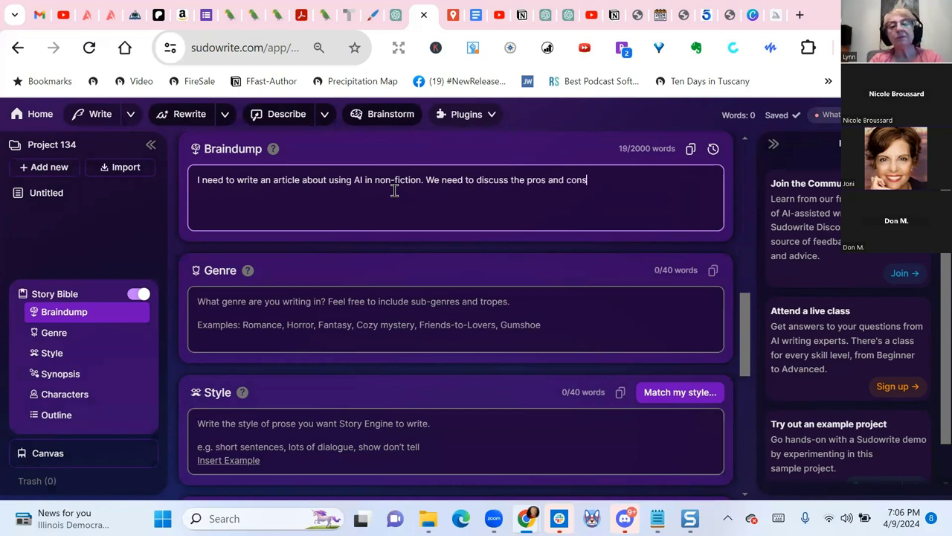
{"action": "type", "text": ". Al"}
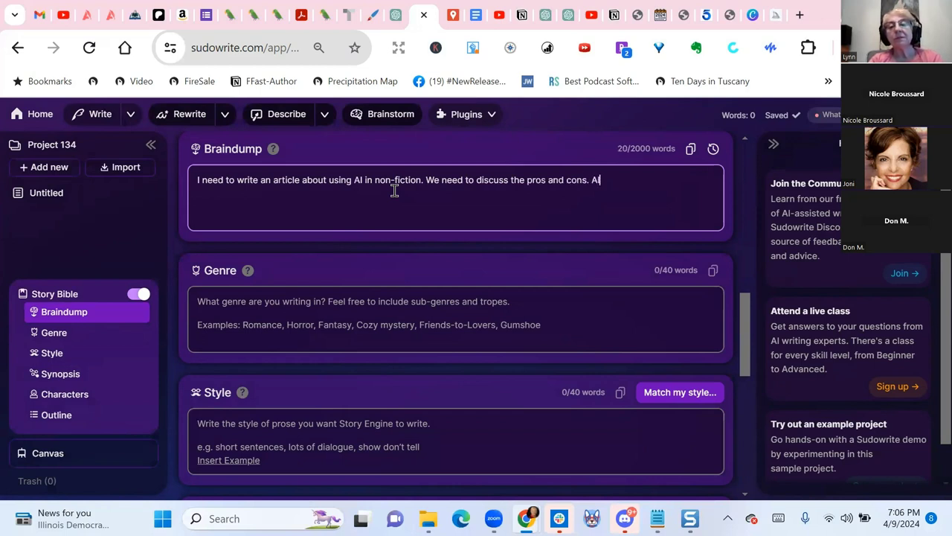
{"action": "type", "text": "so address"}
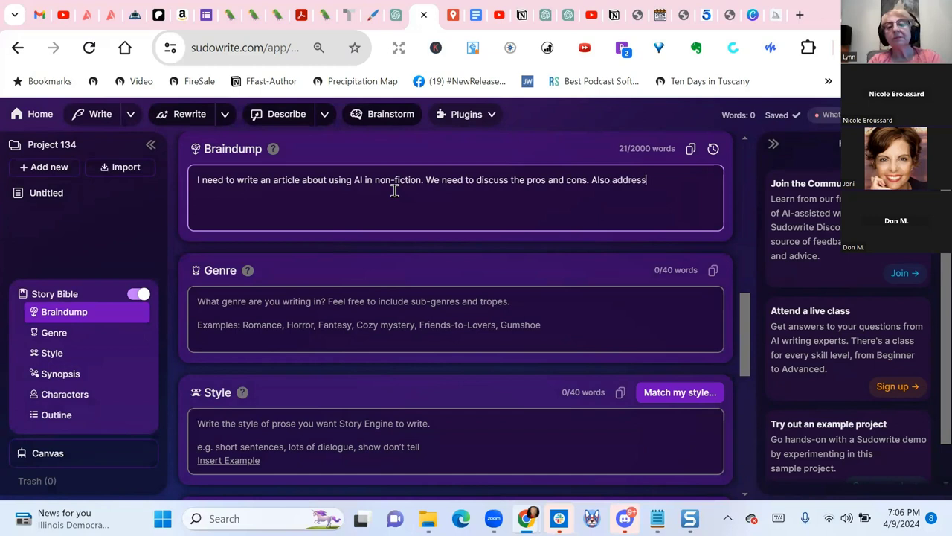
{"action": "type", "text": " the fear"}
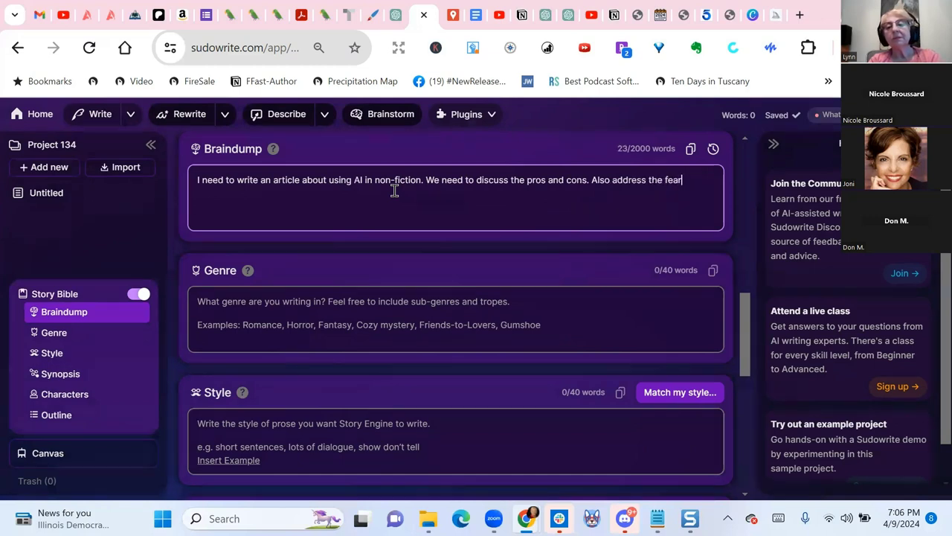
{"action": "type", "text": "s of some"}
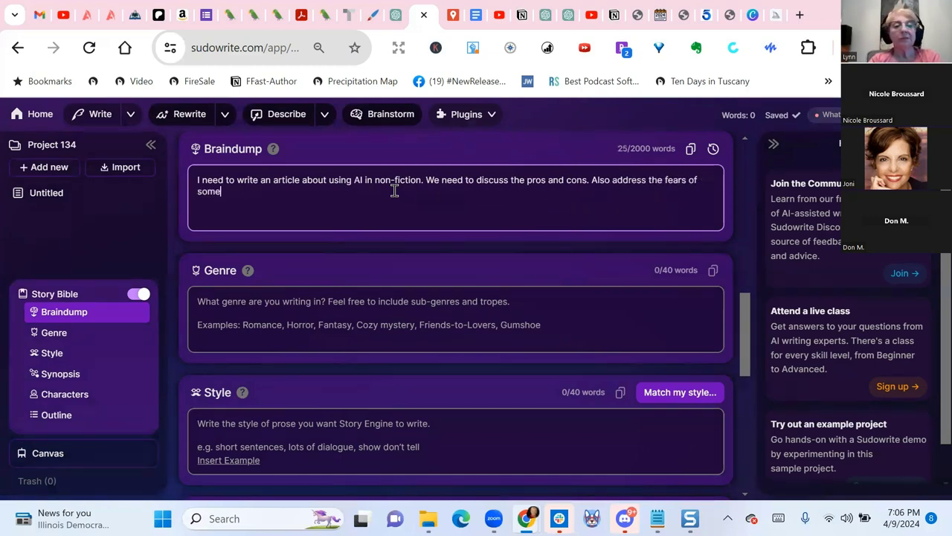
{"action": "type", "text": " people about"}
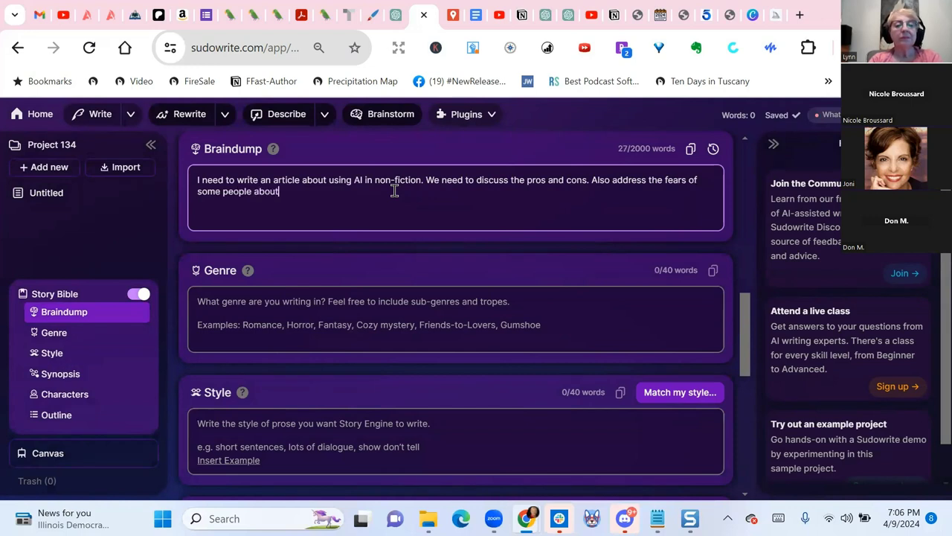
{"action": "type", "text": " using AI in "}
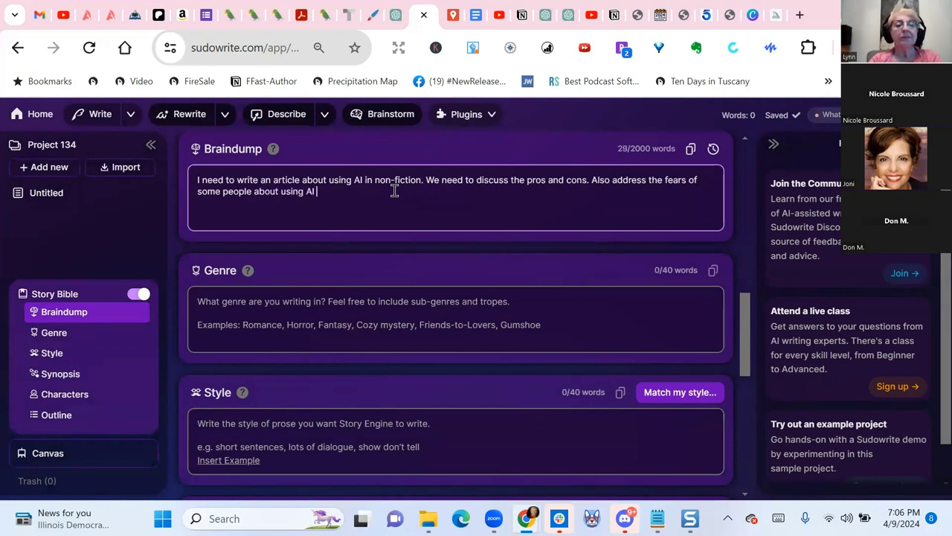
{"action": "type", "text": "their work"}
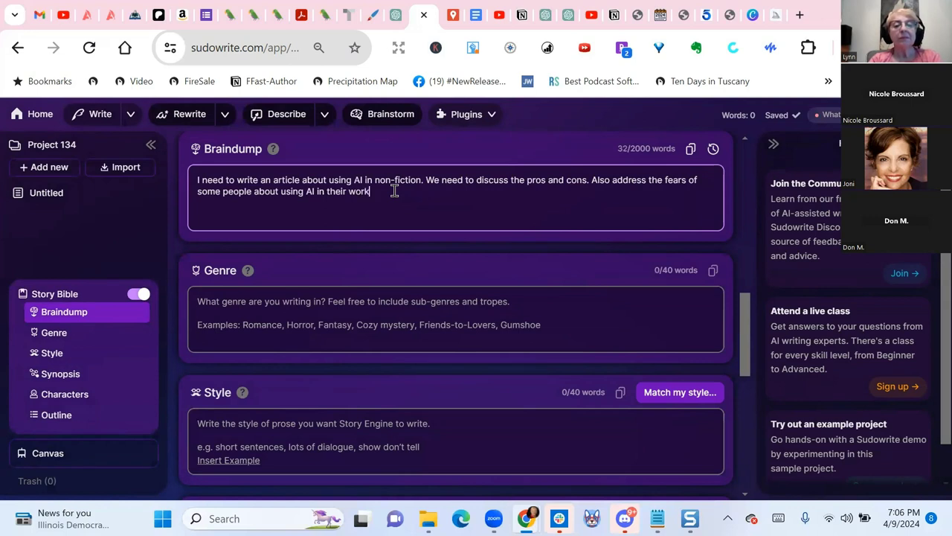
{"action": "type", "text": " or the AI"}
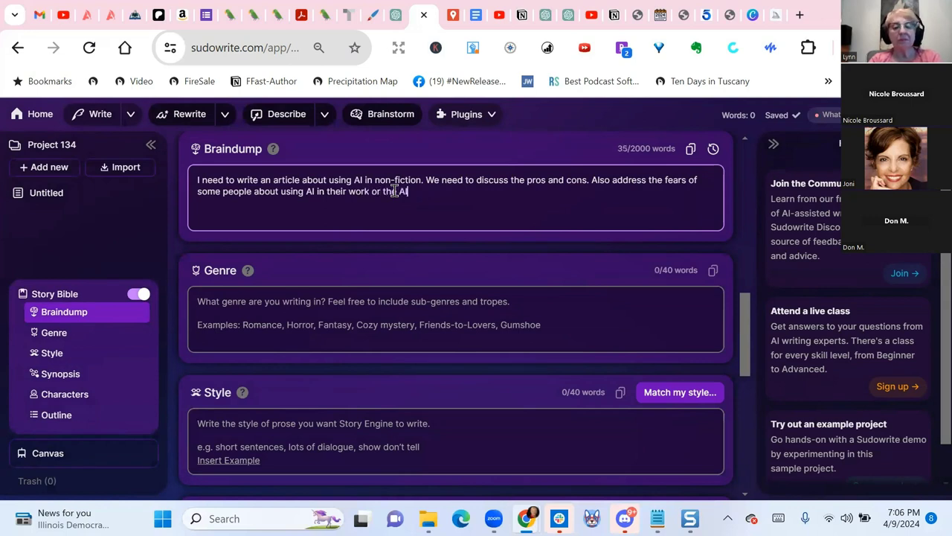
{"action": "type", "text": " stealing t"}
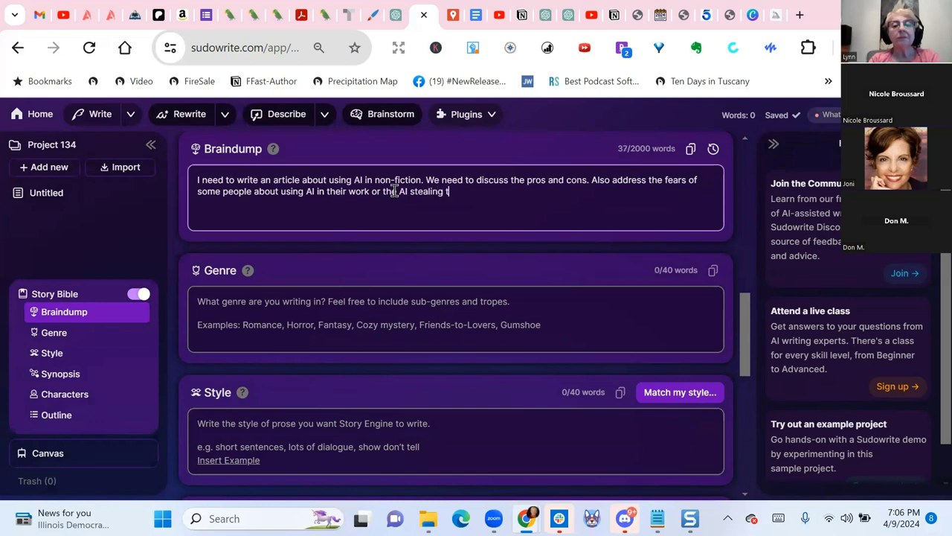
{"action": "type", "text": "heir work."}
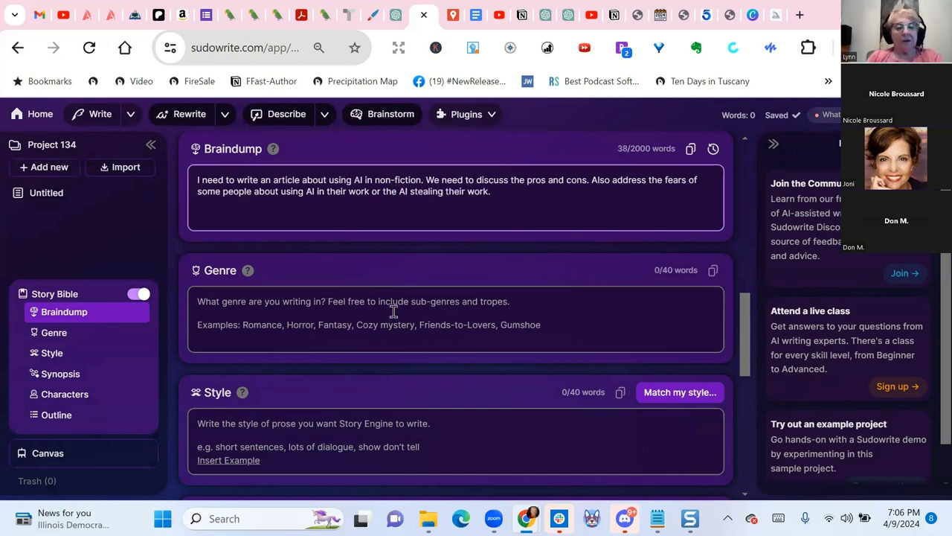
Enter 'non-fiction article' as Genre and 'conversational manner, friendly but authoritative, easy to understand.' as Style.
{"action": "left_click", "coordinate": [451, 310]}
{"action": "type", "text": "non"}
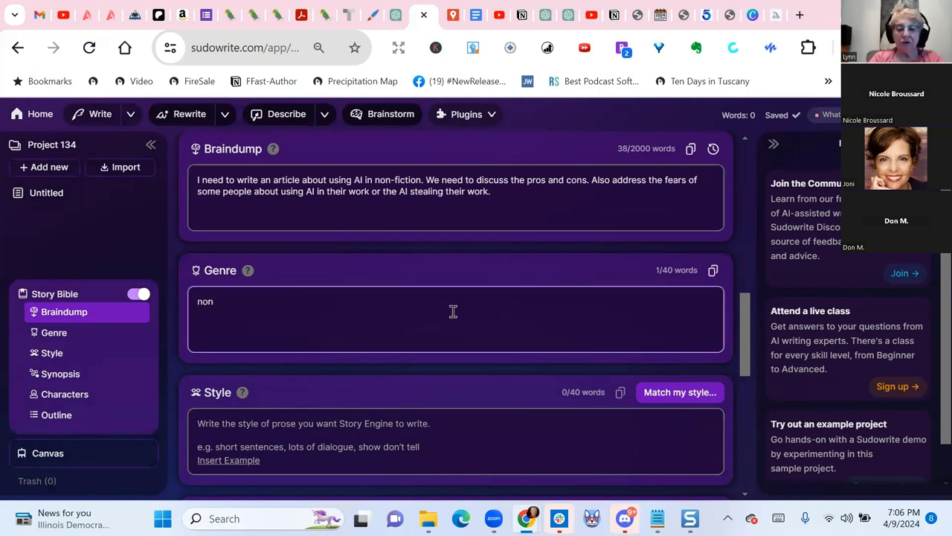
{"action": "type", "text": "-fiction a"}
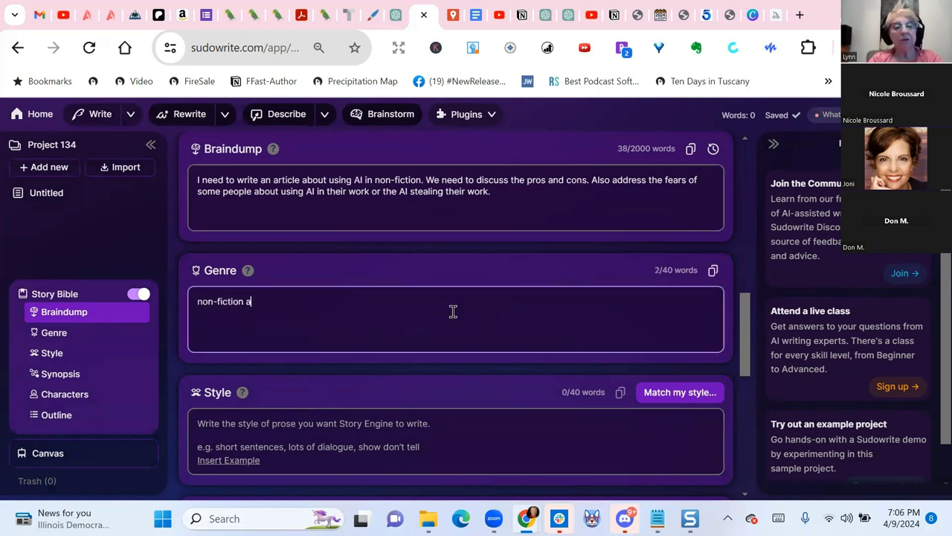
{"action": "type", "text": "rticle"}
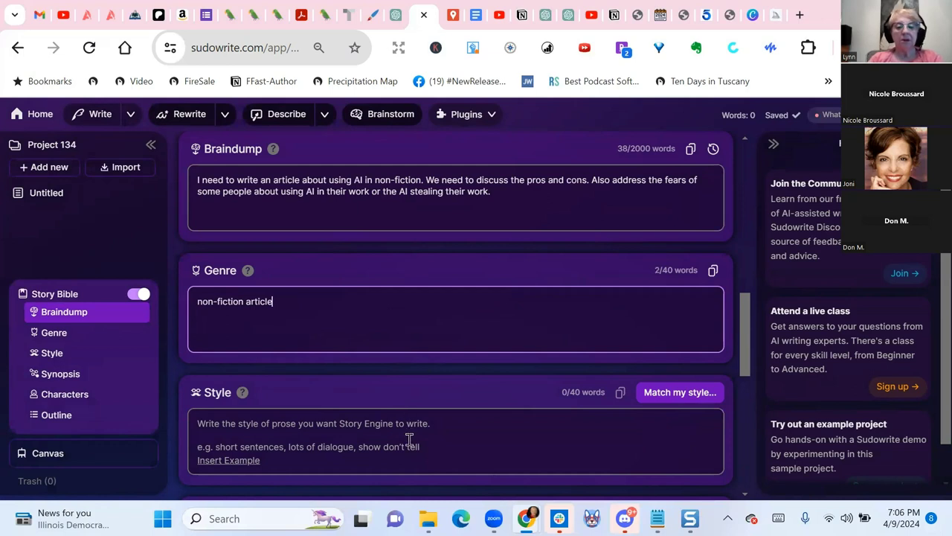
{"action": "left_click", "coordinate": [413, 441]}
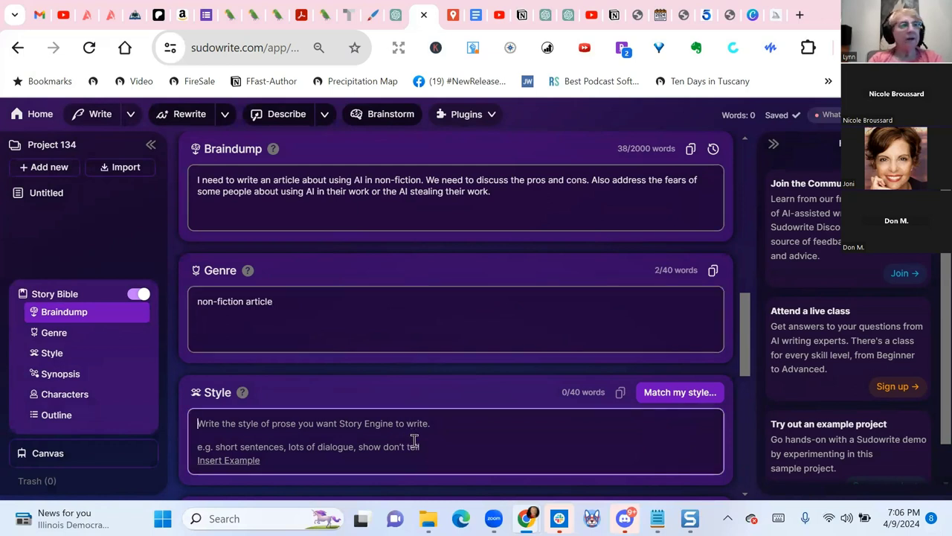
{"action": "type", "text": "conversational manner"}
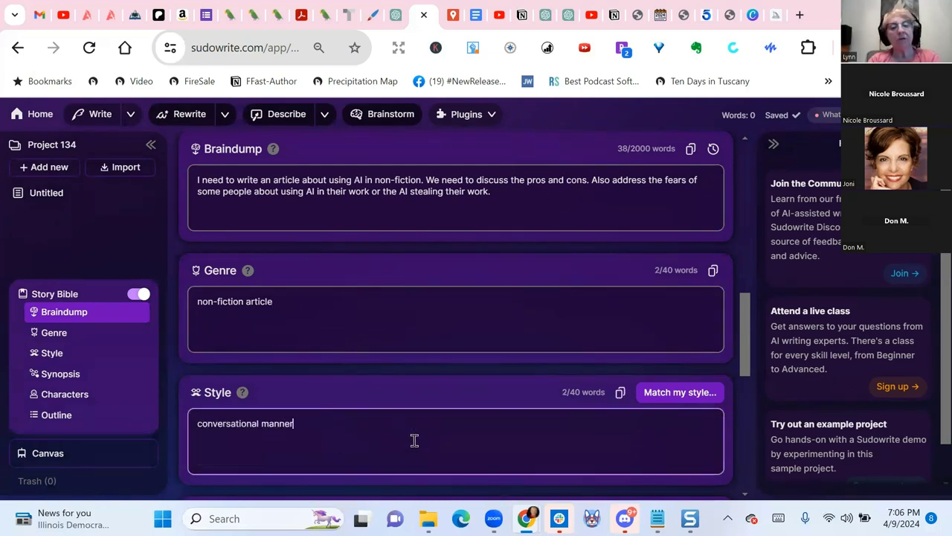
{"action": "type", "text": ","}
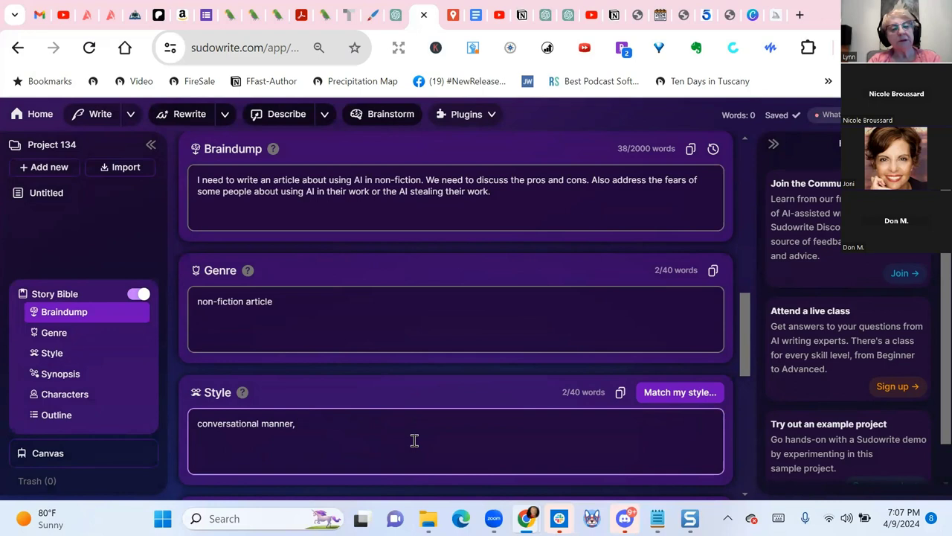
{"action": "type", "text": "friendly "}
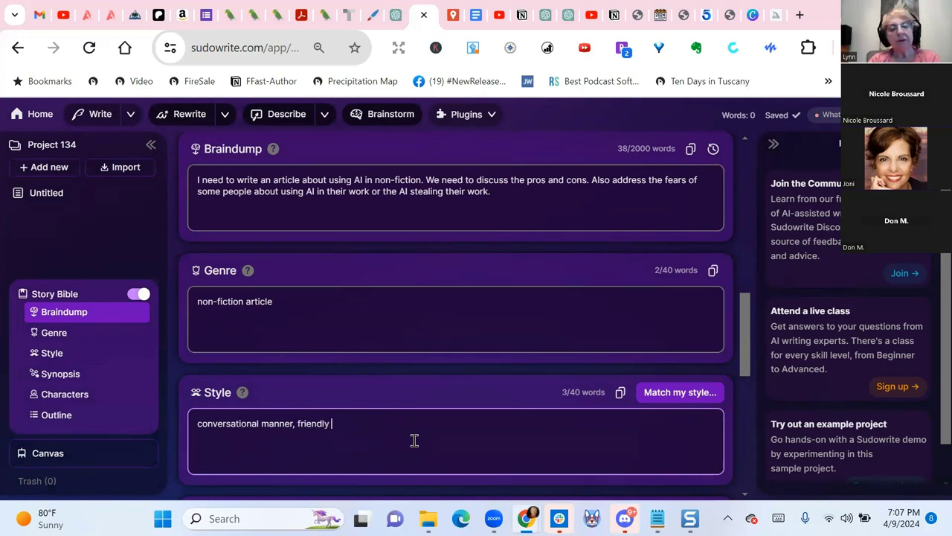
{"action": "type", "text": "but authoritative, "}
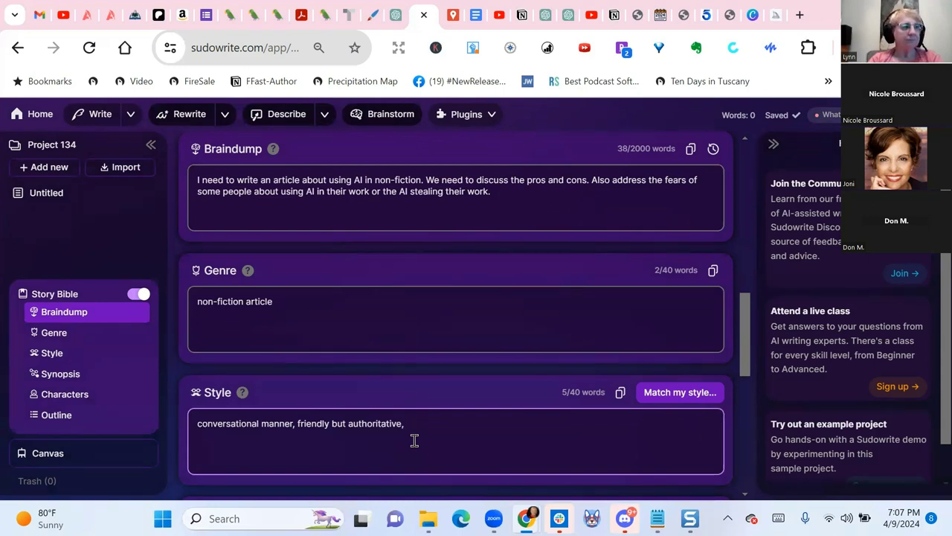
{"action": "type", "text": "easy"}
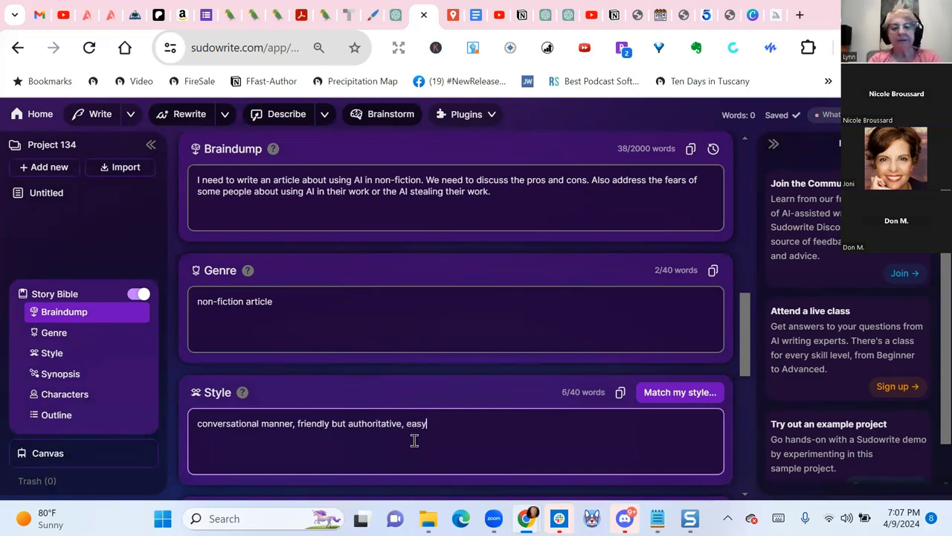
{"action": "type", "text": " to understand."}
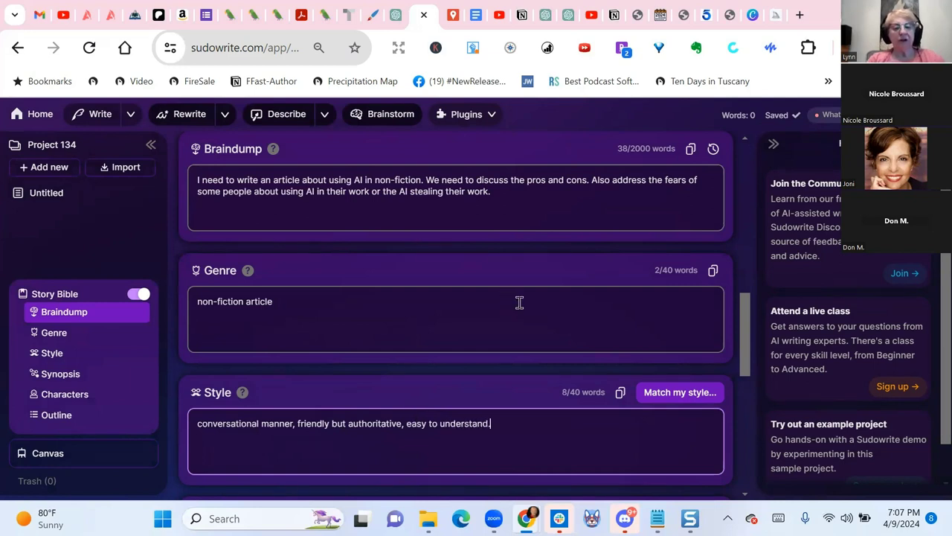
Select the whole Braindump paragraph about the AI non-fiction article.
{"action": "scroll", "coordinate": [520, 305], "scroll_direction": "down", "scroll_amount": 3}
{"action": "scroll", "coordinate": [453, 288], "scroll_direction": "down", "scroll_amount": 3}
{"action": "scroll", "coordinate": [453, 293], "scroll_direction": "down", "scroll_amount": 1}
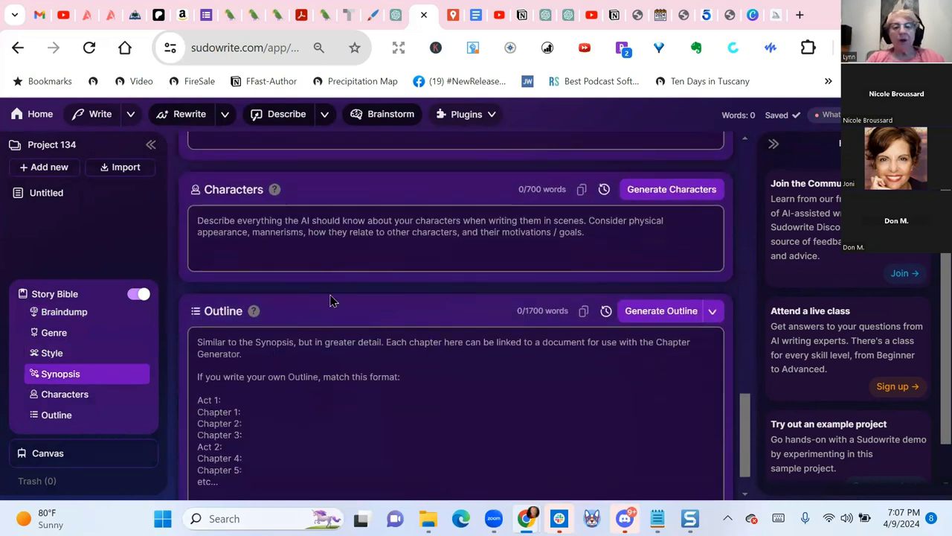
{"action": "mouse_move", "coordinate": [253, 312]}
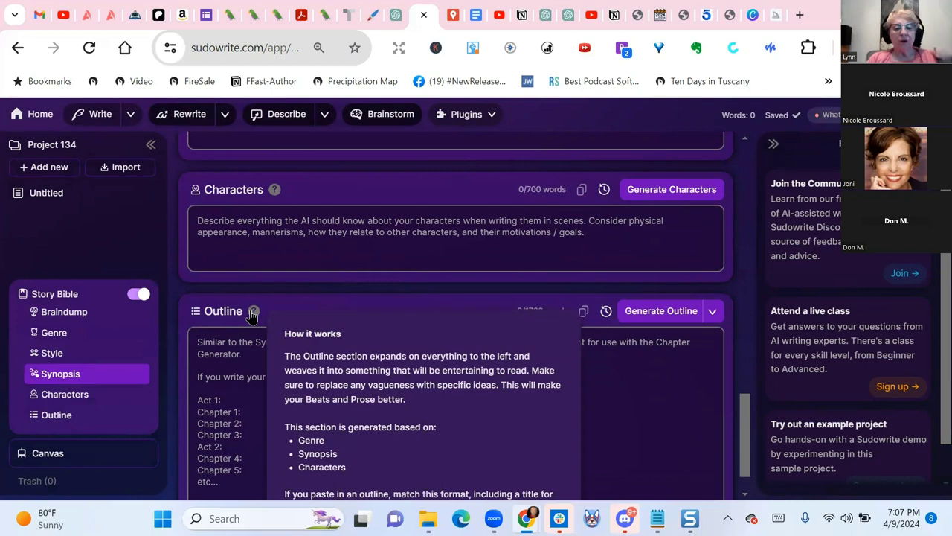
{"action": "scroll", "coordinate": [393, 323], "scroll_direction": "up", "scroll_amount": 3}
{"action": "scroll", "coordinate": [392, 318], "scroll_direction": "up", "scroll_amount": 3}
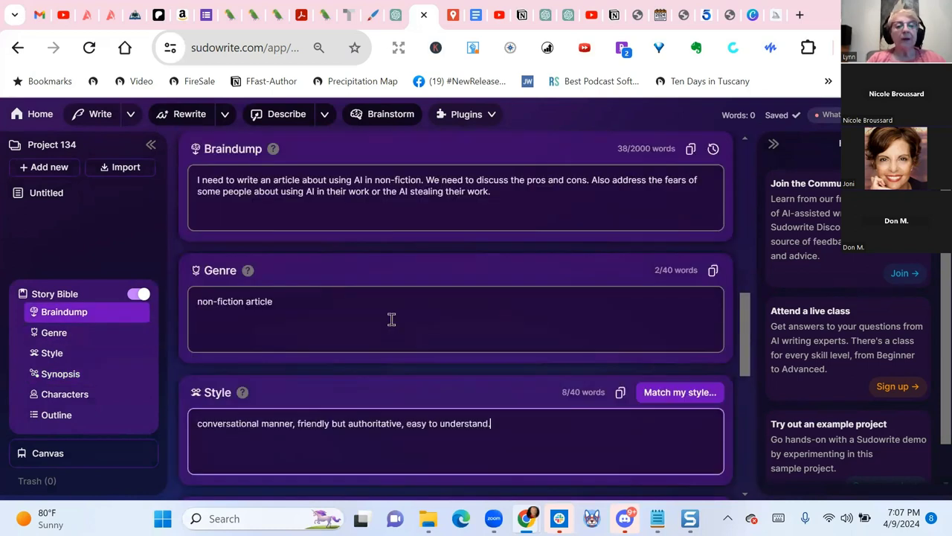
{"action": "left_click", "coordinate": [522, 189]}
{"action": "left_click_drag", "start_coordinate": [522, 189], "coordinate": [183, 172]}
{"action": "key", "text": "ctrl+c"}
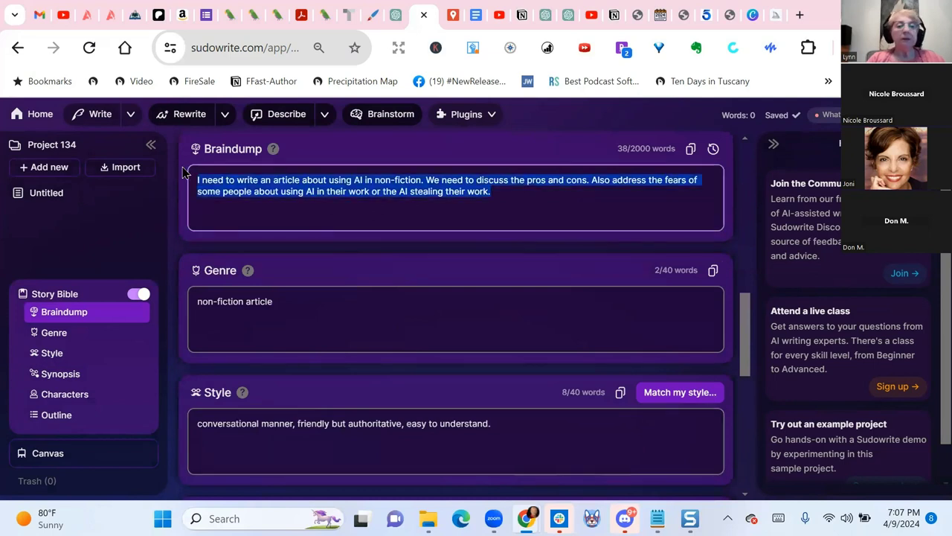
Paste the Braindump paragraph into the empty Synopsis and scroll down to the Outline section.
{"action": "scroll", "coordinate": [444, 216], "scroll_direction": "down", "scroll_amount": 2}
{"action": "left_click", "coordinate": [381, 397]}
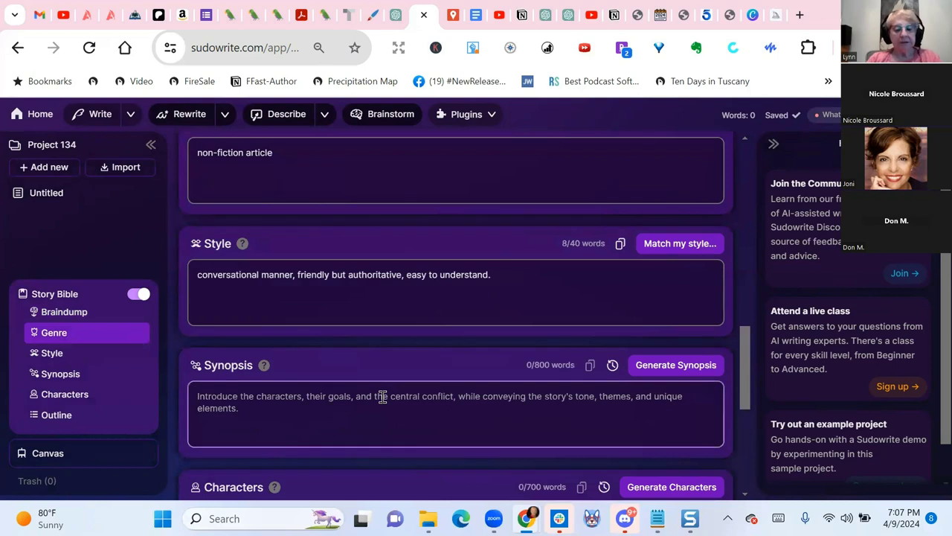
{"action": "key", "text": "ctrl+v"}
{"action": "scroll", "coordinate": [428, 316], "scroll_direction": "down", "scroll_amount": 2}
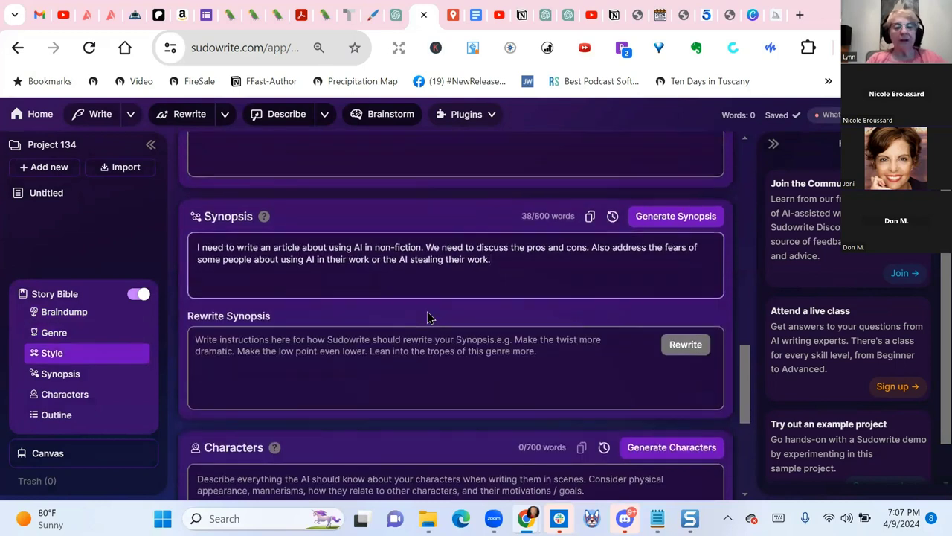
{"action": "scroll", "coordinate": [428, 316], "scroll_direction": "down", "scroll_amount": 3}
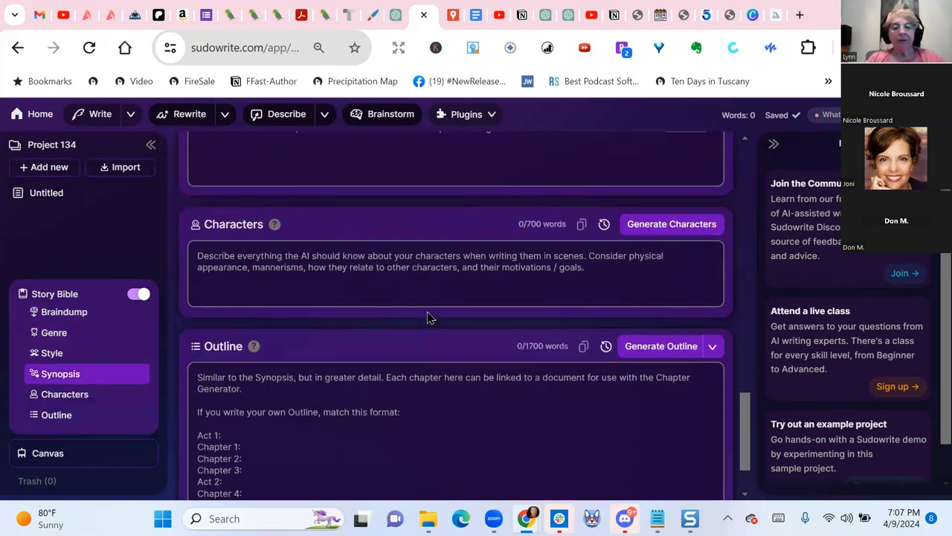
{"action": "scroll", "coordinate": [427, 316], "scroll_direction": "down", "scroll_amount": 1}
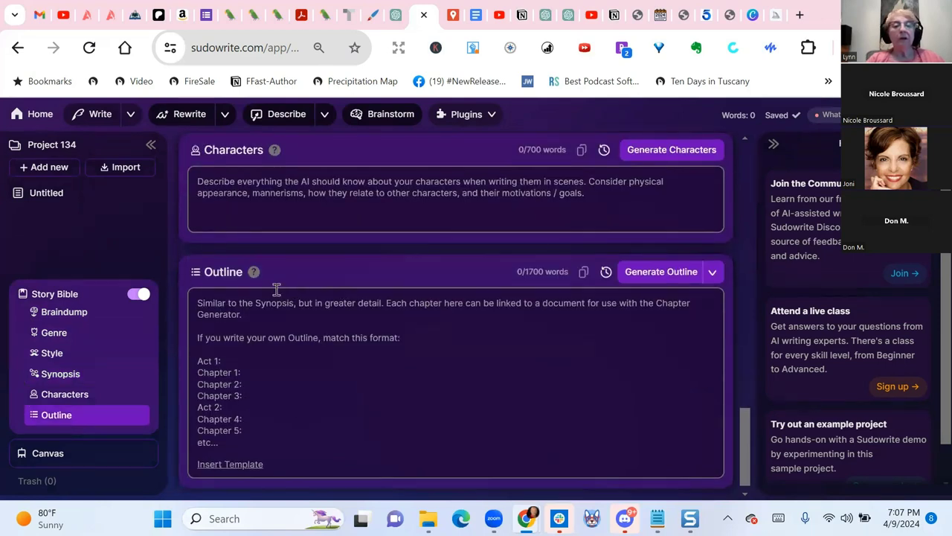
{"action": "mouse_move", "coordinate": [253, 277]}
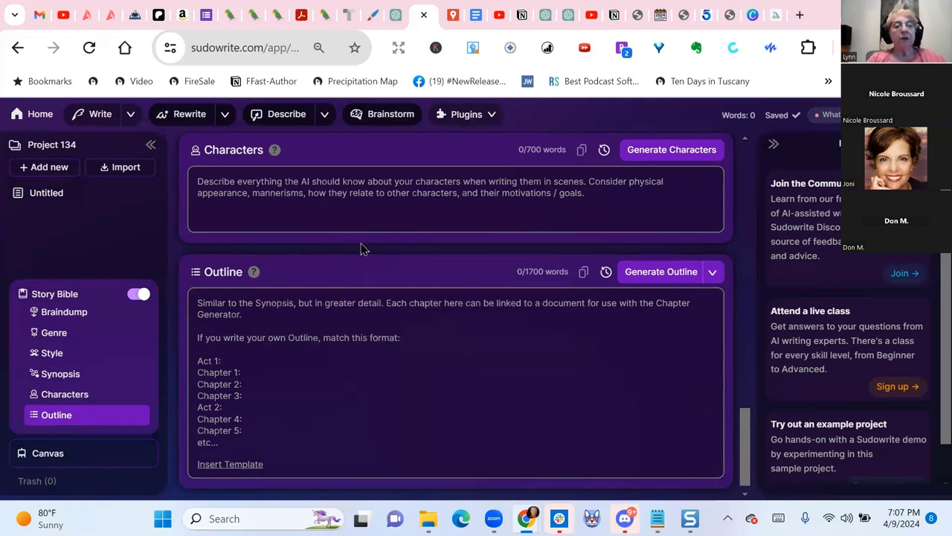
Copy the Style sentence and paste it after 'non-fiction article' in the Genre field.
{"action": "scroll", "coordinate": [359, 246], "scroll_direction": "up", "scroll_amount": 3}
{"action": "scroll", "coordinate": [359, 242], "scroll_direction": "up", "scroll_amount": 2}
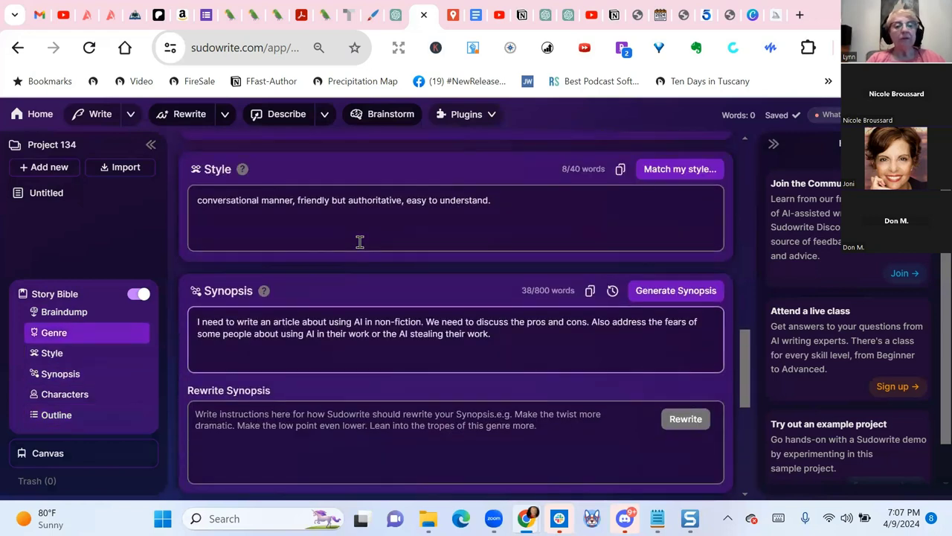
{"action": "left_click_drag", "start_coordinate": [527, 201], "coordinate": [177, 194]}
{"action": "key", "text": "ctrl+c"}
{"action": "scroll", "coordinate": [272, 266], "scroll_direction": "up", "scroll_amount": 2}
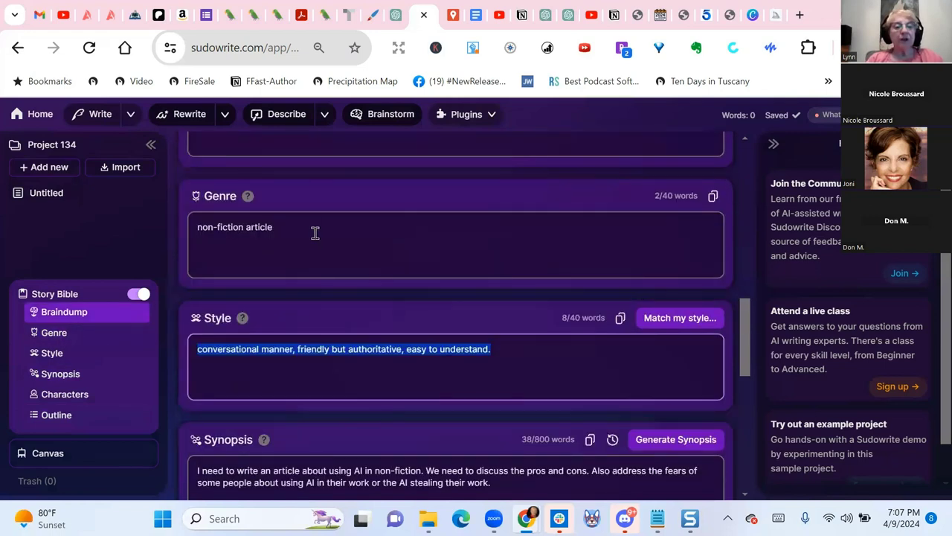
{"action": "left_click", "coordinate": [326, 233]}
{"action": "key", "text": "ctrl+v"}
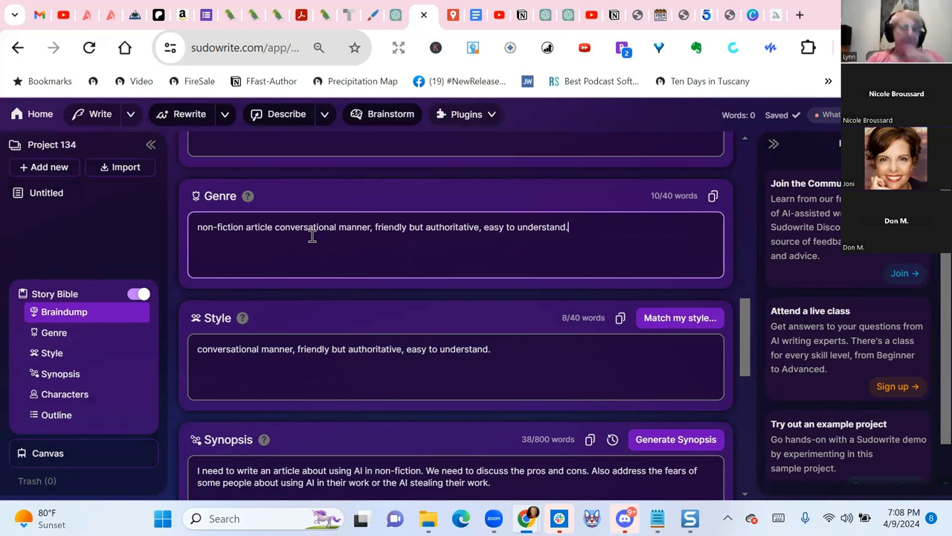
{"action": "scroll", "coordinate": [312, 237], "scroll_direction": "down", "scroll_amount": 4}
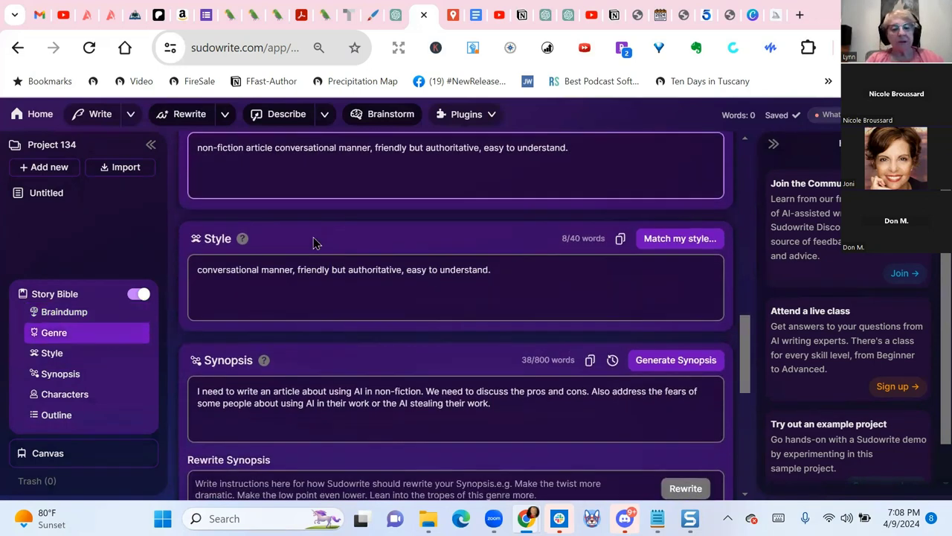
{"action": "scroll", "coordinate": [312, 241], "scroll_direction": "down", "scroll_amount": 2}
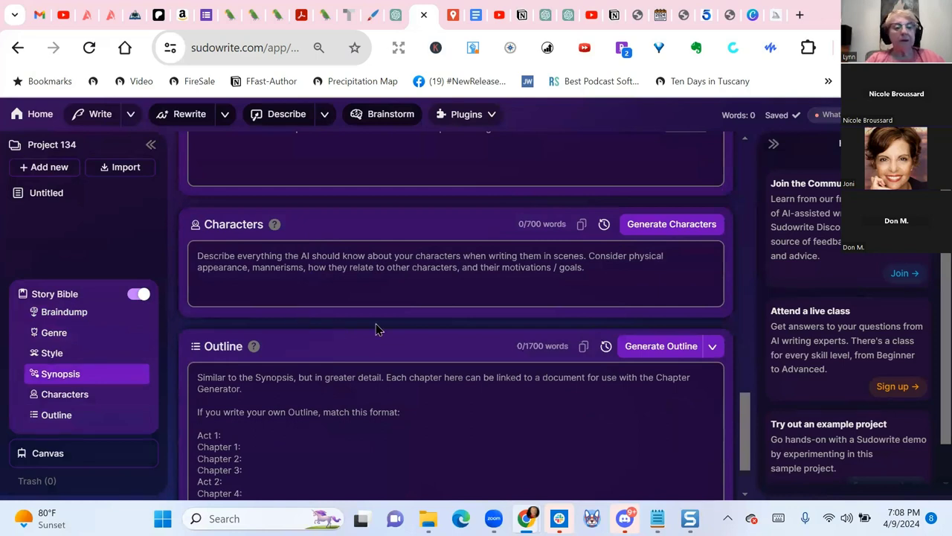
{"action": "mouse_move", "coordinate": [254, 348]}
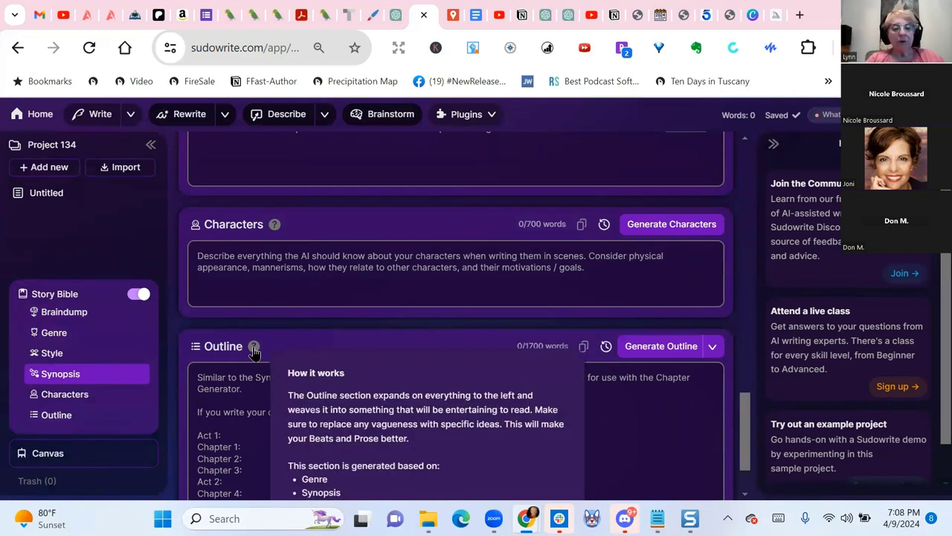
{"action": "scroll", "coordinate": [344, 291], "scroll_direction": "down", "scroll_amount": 1}
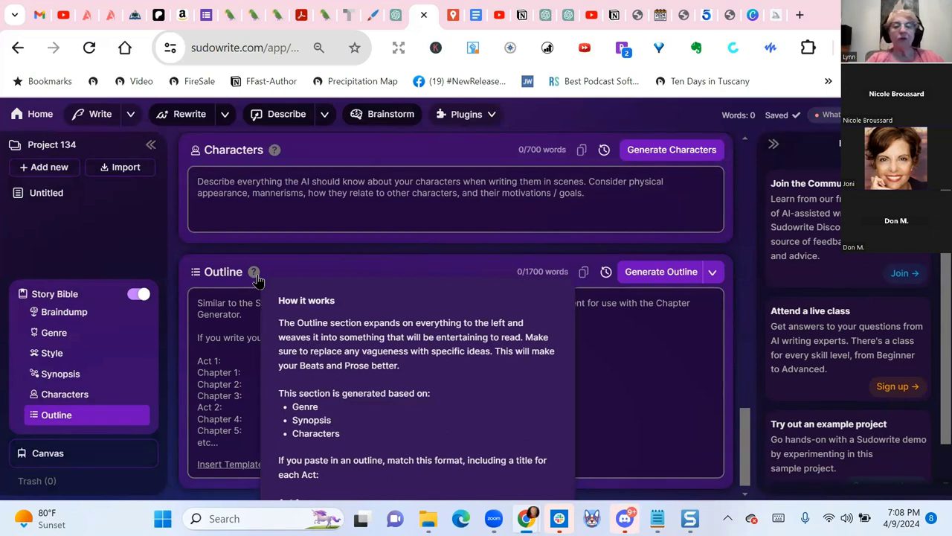
Generate an Outline from the Story Bible, starting with Act 1 - Introduction.
{"action": "left_click", "coordinate": [661, 275]}
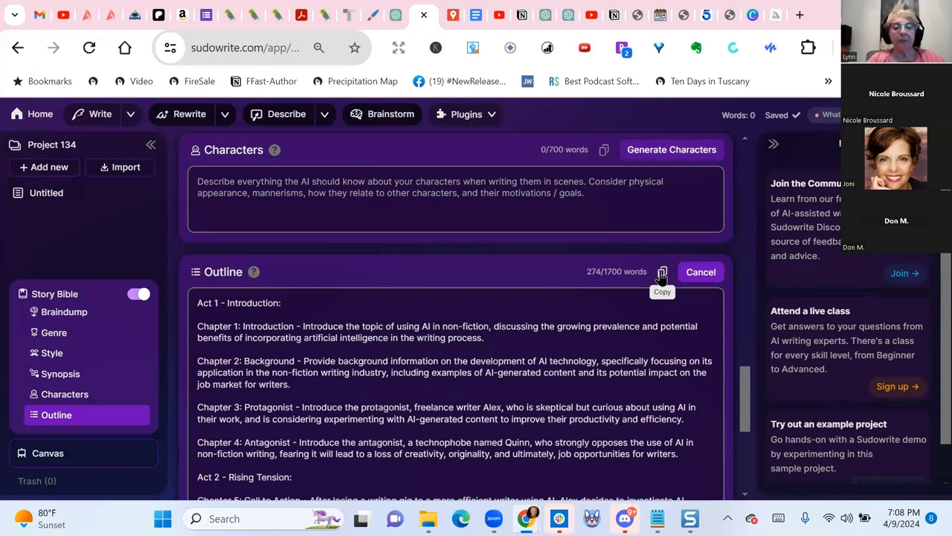
{"action": "scroll", "coordinate": [563, 296], "scroll_direction": "down", "scroll_amount": 1}
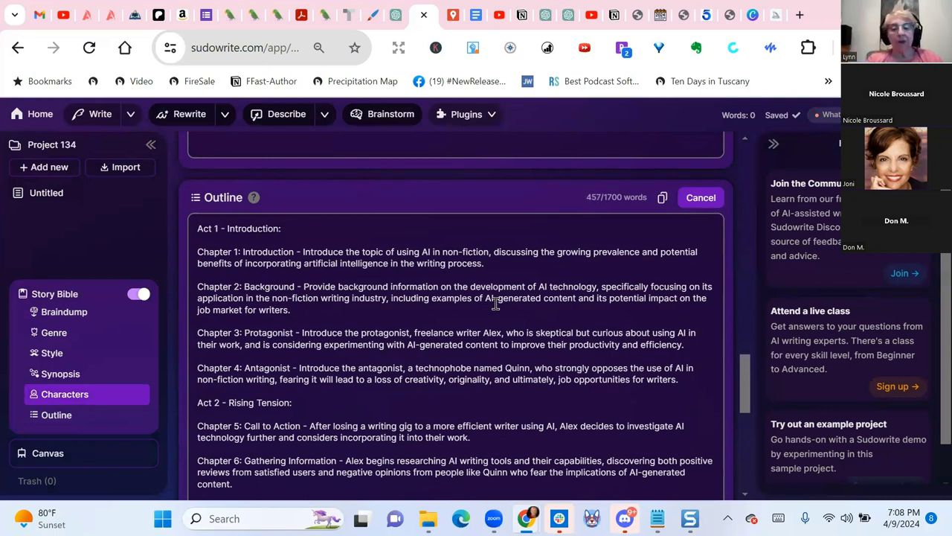
{"action": "scroll", "coordinate": [495, 303], "scroll_direction": "down", "scroll_amount": 3}
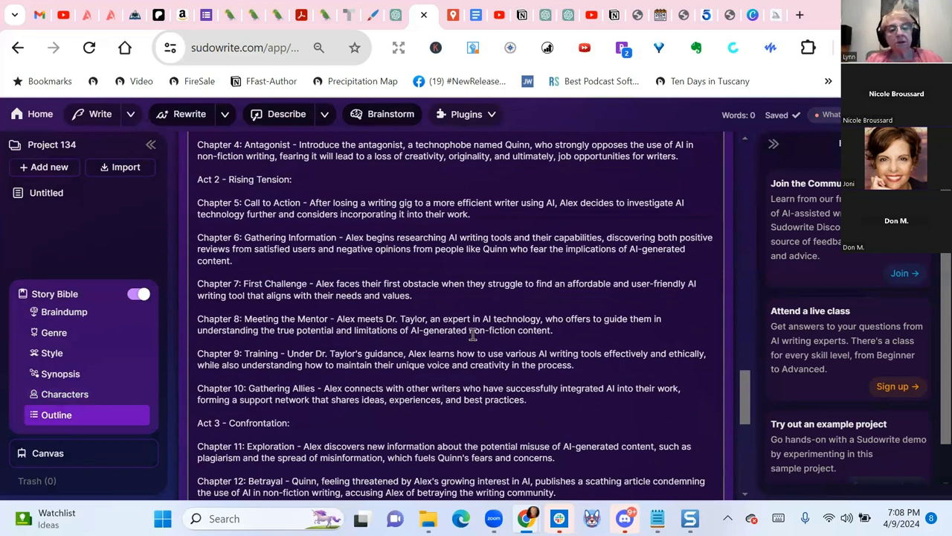
{"action": "scroll", "coordinate": [473, 335], "scroll_direction": "up", "scroll_amount": 10}
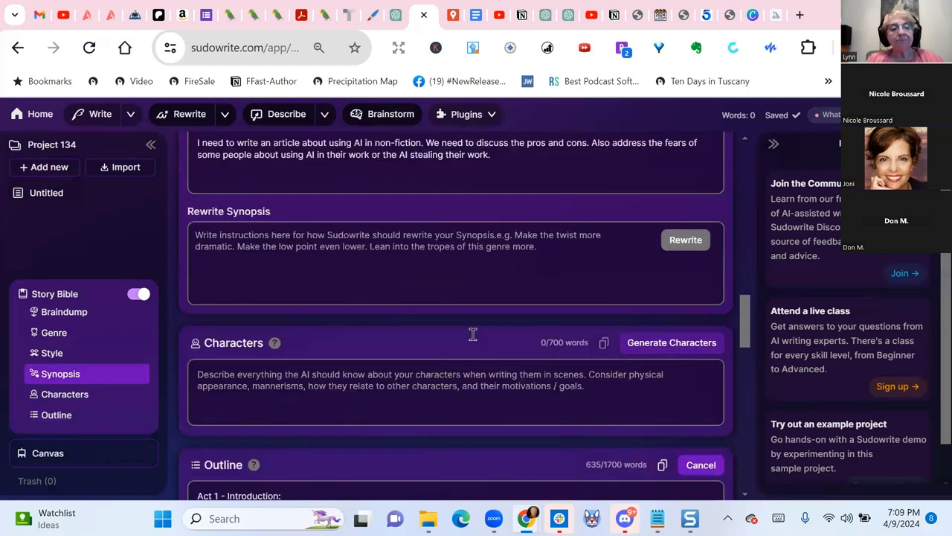
{"action": "scroll", "coordinate": [473, 335], "scroll_direction": "up", "scroll_amount": 1}
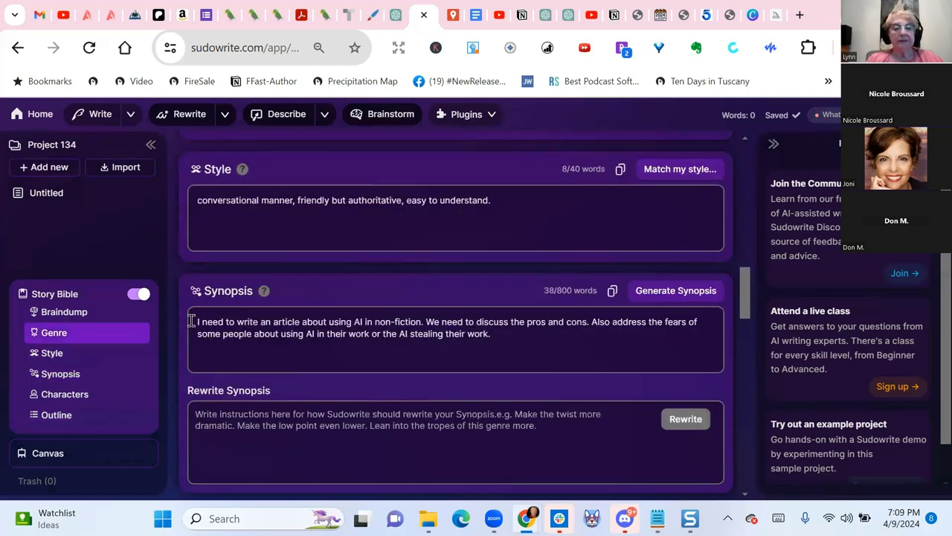
Copy the Synopsis text and select Chapter 1's description in the Outline.
{"action": "left_click_drag", "start_coordinate": [192, 321], "coordinate": [549, 343]}
{"action": "key", "text": "super+c"}
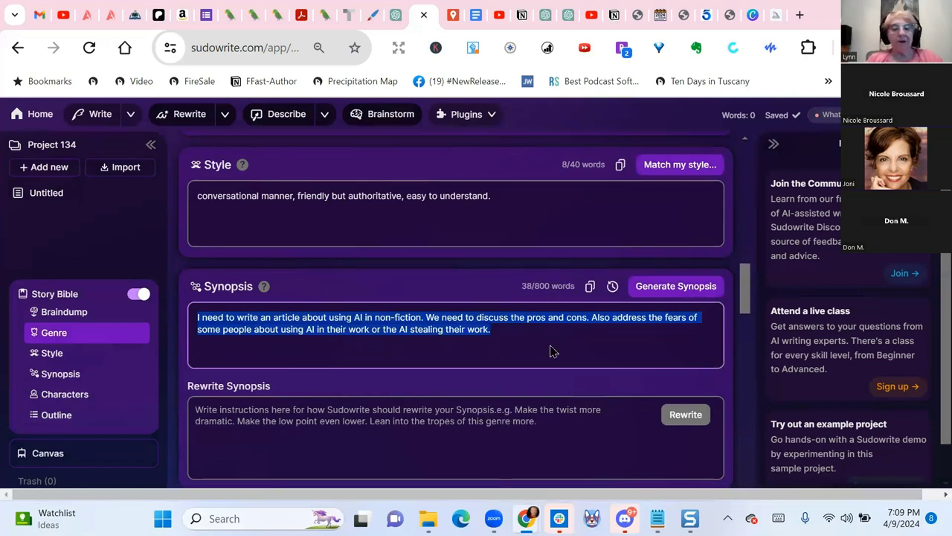
{"action": "scroll", "coordinate": [551, 351], "scroll_direction": "down", "scroll_amount": 4}
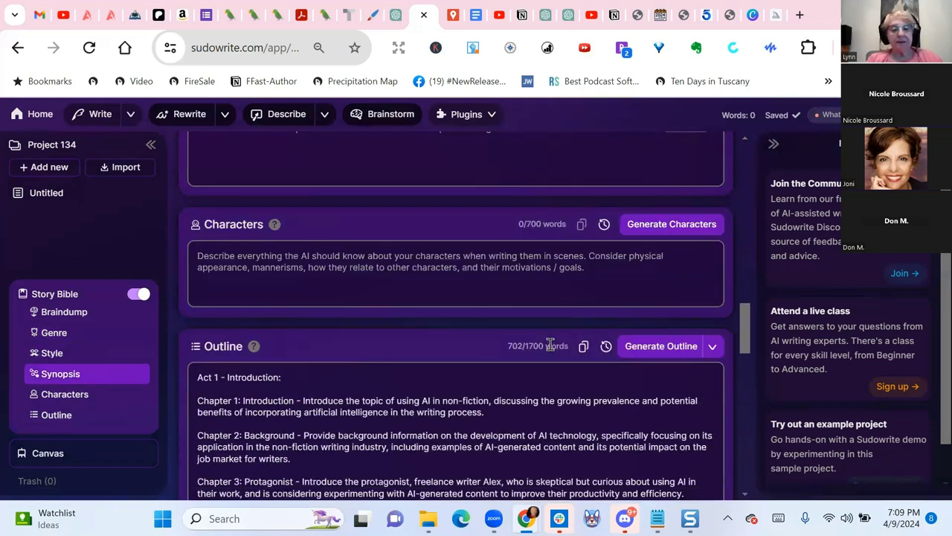
{"action": "scroll", "coordinate": [550, 344], "scroll_direction": "down", "scroll_amount": 1}
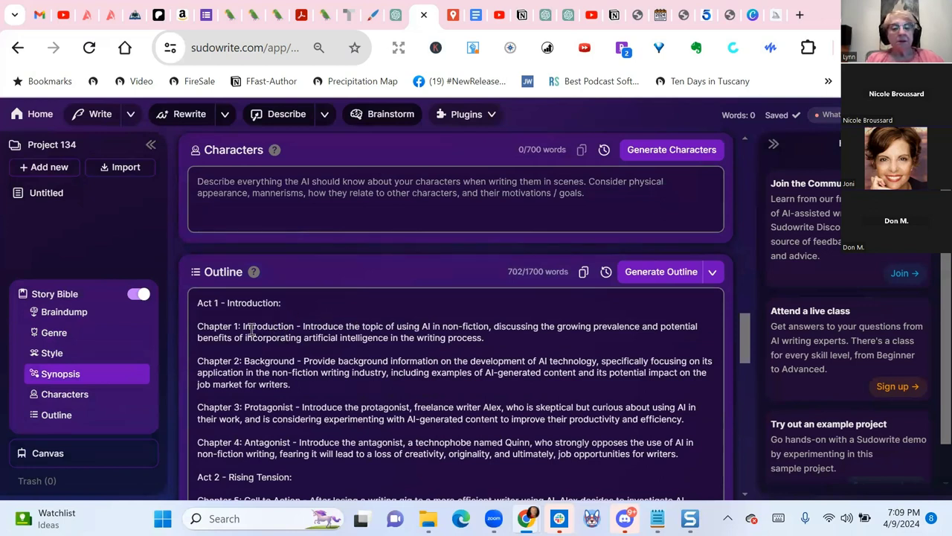
{"action": "left_click_drag", "start_coordinate": [241, 326], "coordinate": [515, 339]}
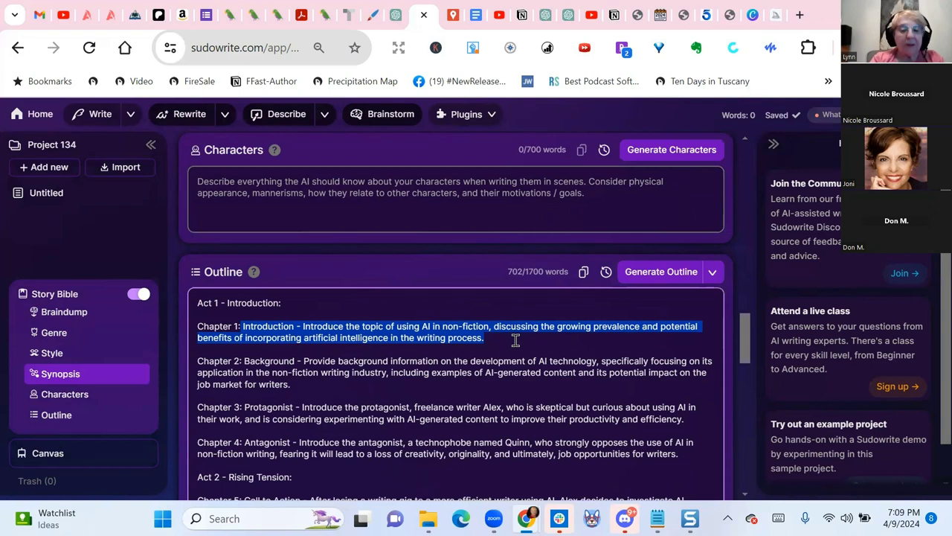
Paste the synopsis from clipboard history over Chapter 1's description and create the Chapter 1 document.
{"action": "key", "text": "super+v"}
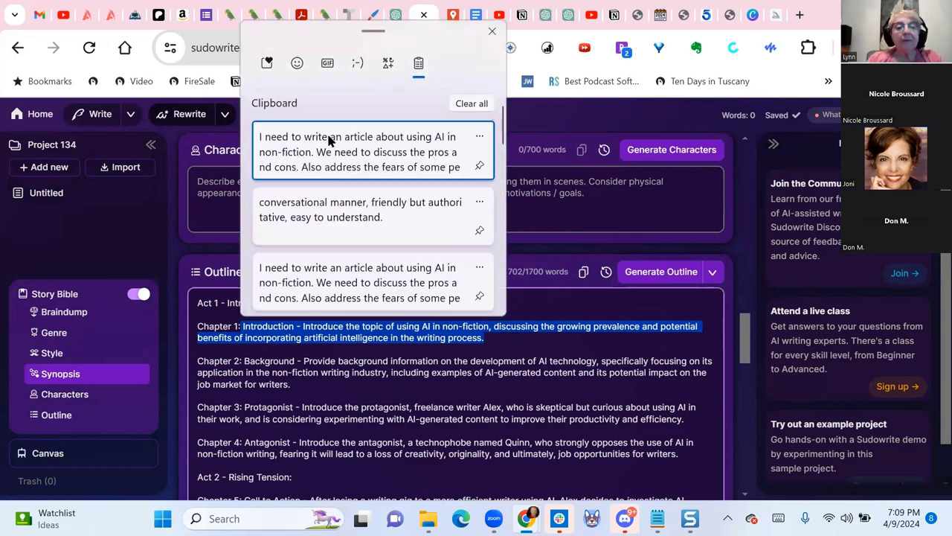
{"action": "left_click", "coordinate": [368, 142]}
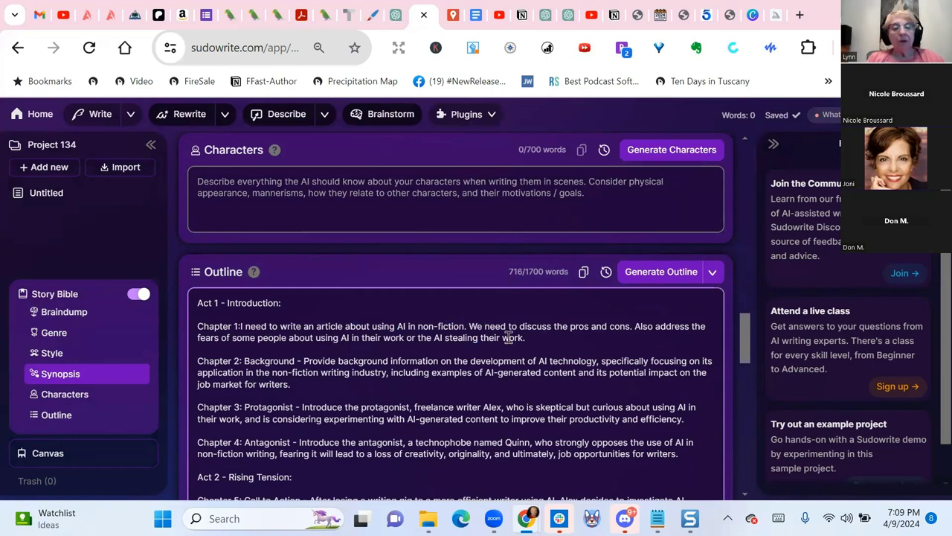
{"action": "scroll", "coordinate": [508, 337], "scroll_direction": "down", "scroll_amount": 8}
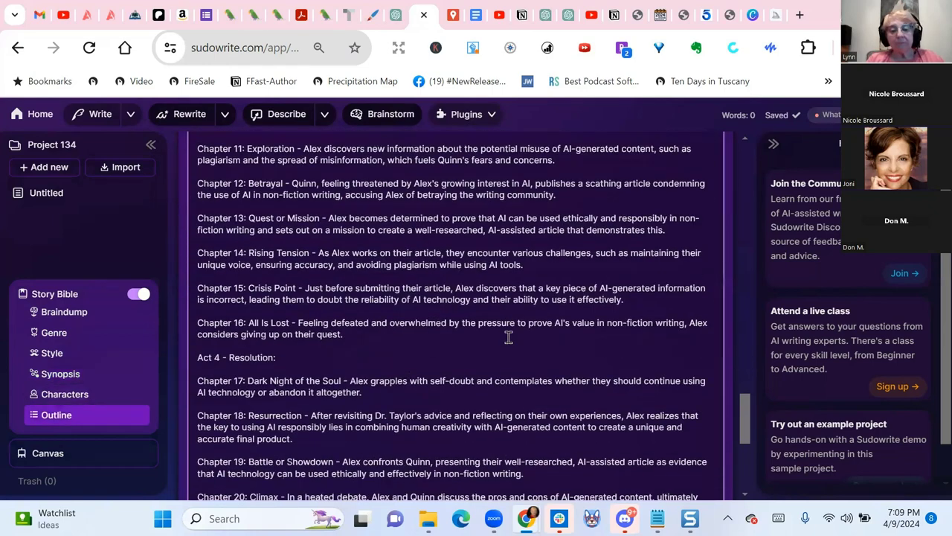
{"action": "scroll", "coordinate": [508, 337], "scroll_direction": "down", "scroll_amount": 4}
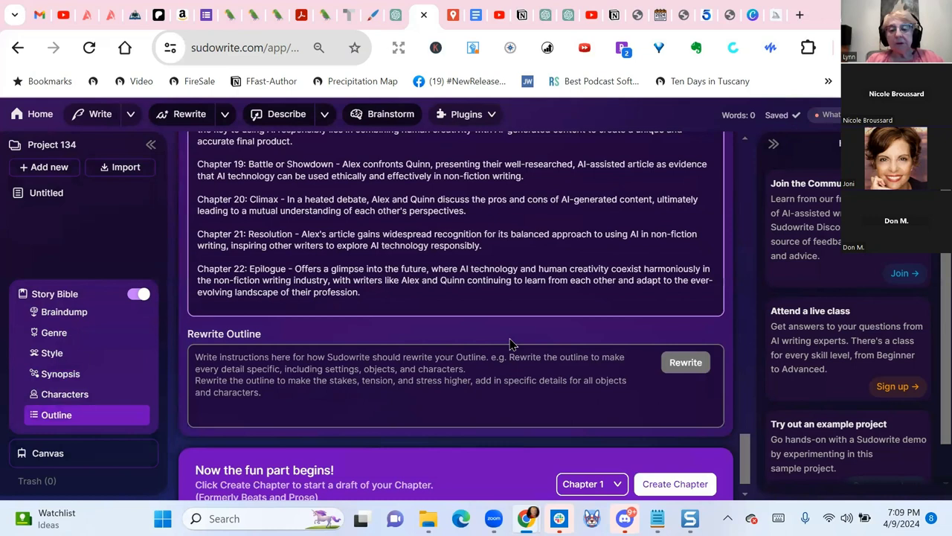
{"action": "scroll", "coordinate": [509, 344], "scroll_direction": "down", "scroll_amount": 1}
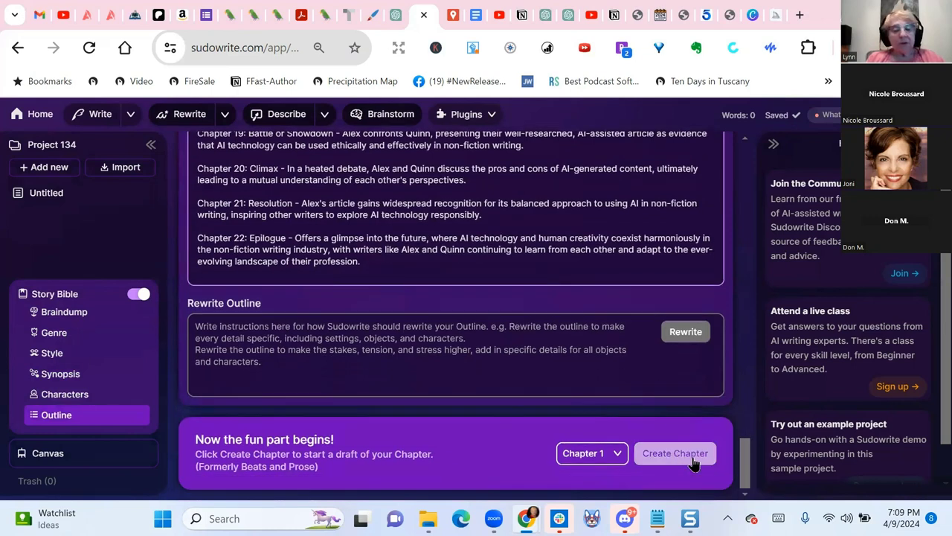
{"action": "left_click", "coordinate": [675, 453]}
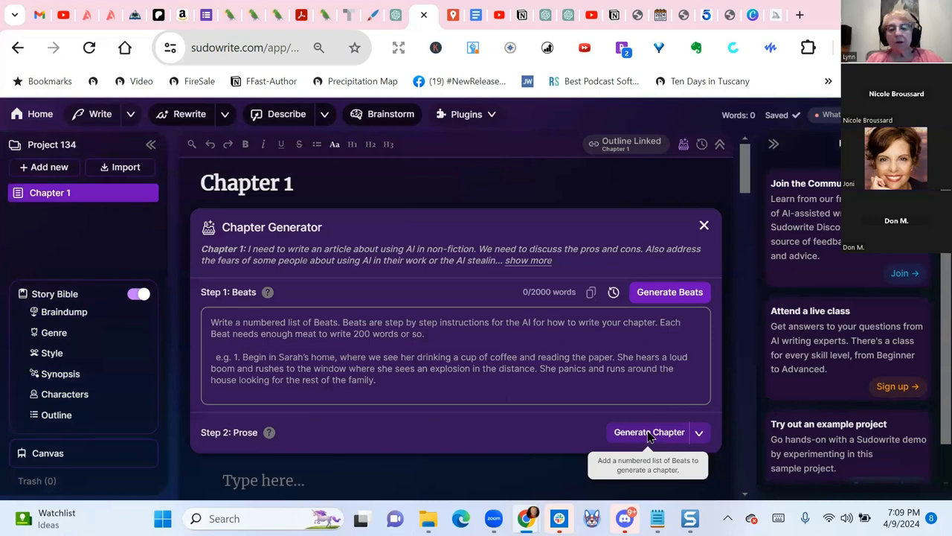
Generate and review the Chapter 1 beats, then return to the Story Bible Outline.
{"action": "left_click", "coordinate": [673, 291]}
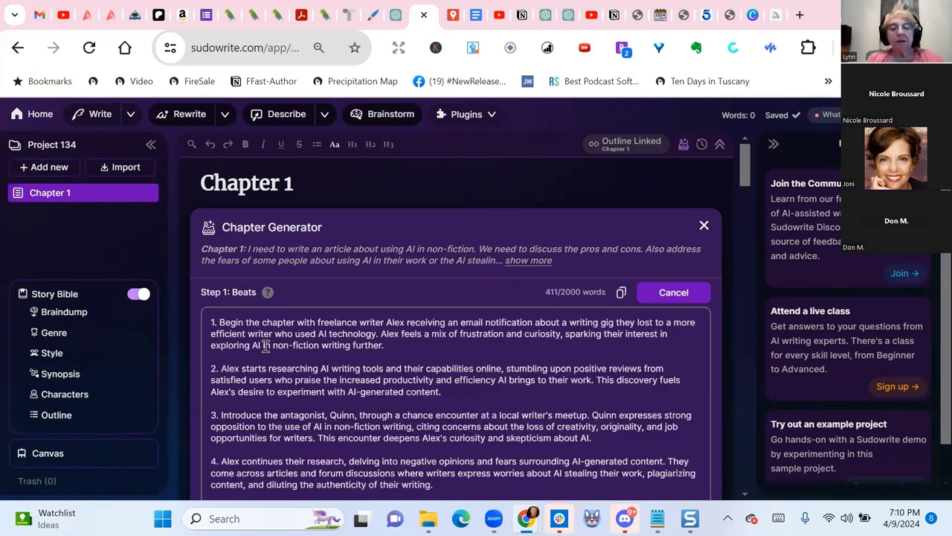
{"action": "scroll", "coordinate": [390, 364], "scroll_direction": "down", "scroll_amount": 2}
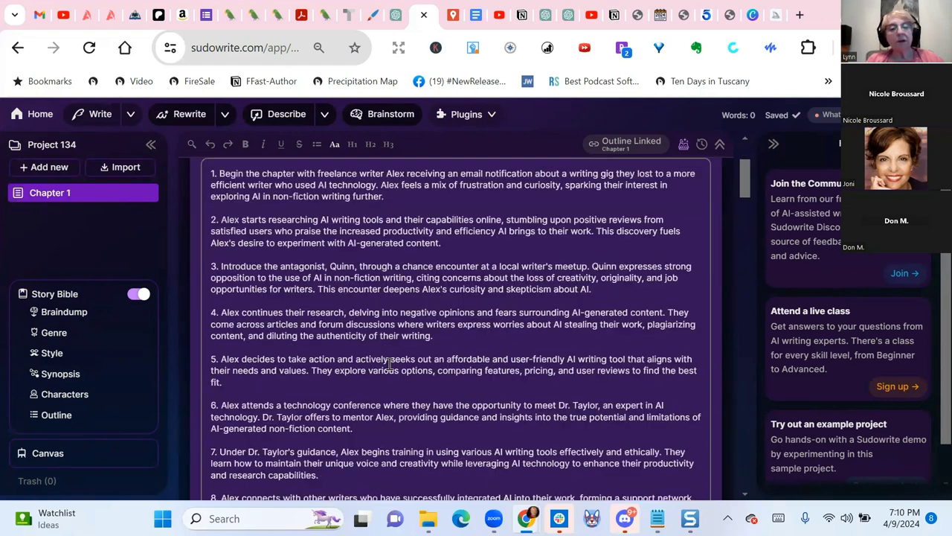
{"action": "scroll", "coordinate": [390, 364], "scroll_direction": "up", "scroll_amount": 2}
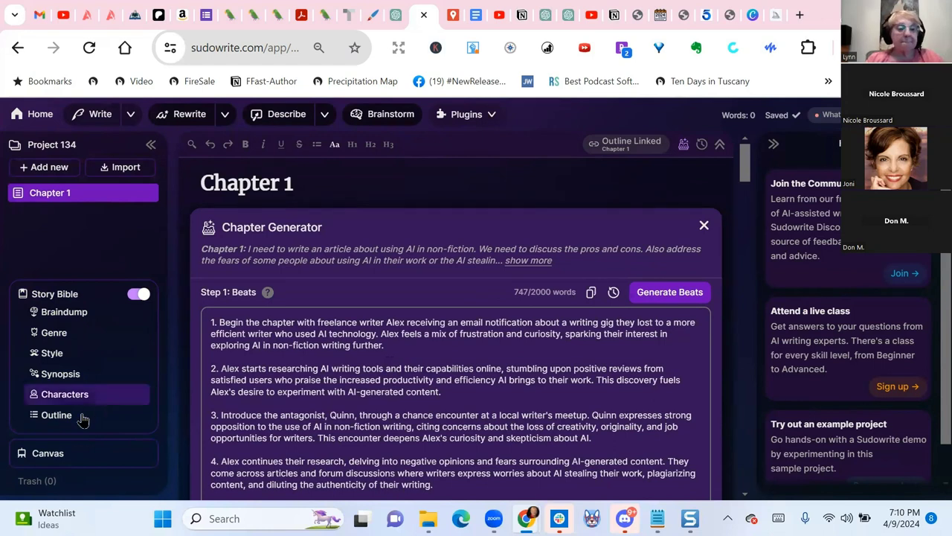
{"action": "left_click", "coordinate": [56, 416]}
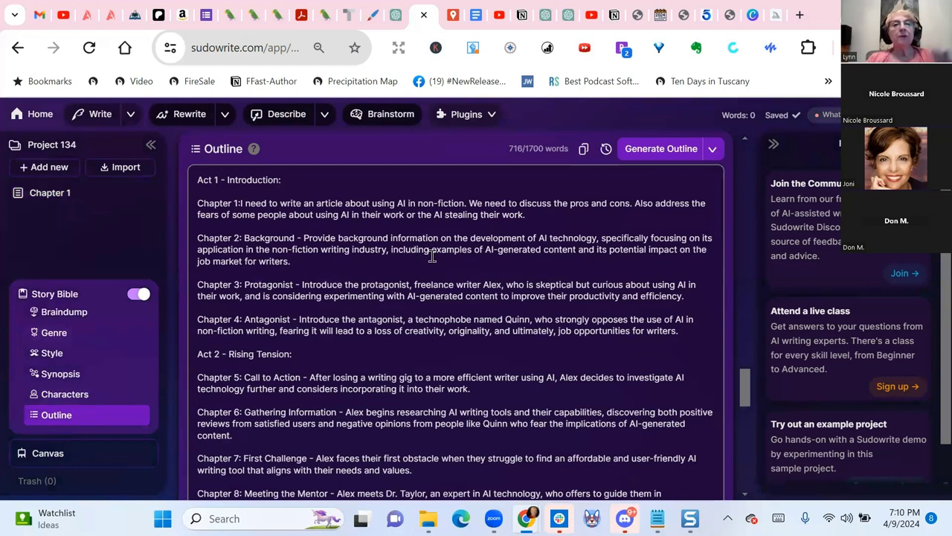
Restore the Outline to its 7:08 PM version from the history list.
{"action": "left_click", "coordinate": [606, 151]}
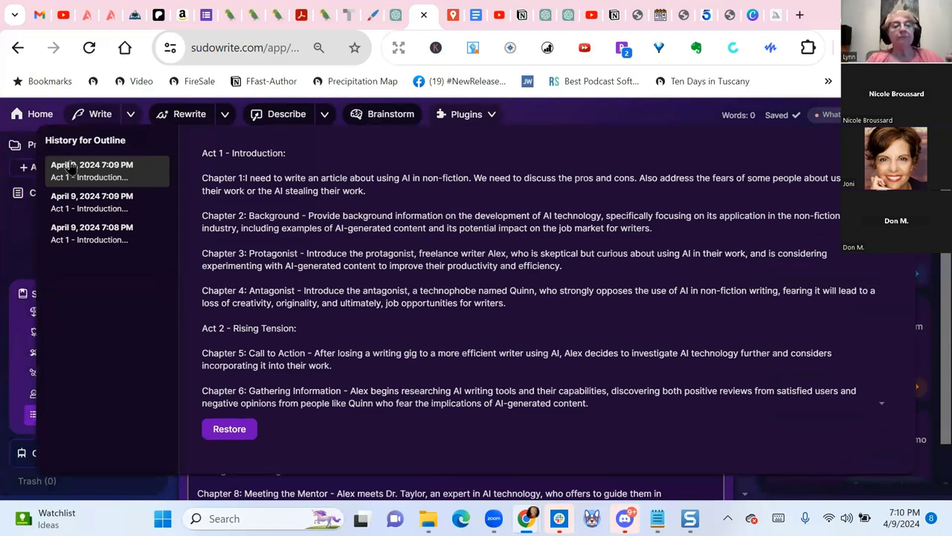
{"action": "left_click", "coordinate": [108, 234]}
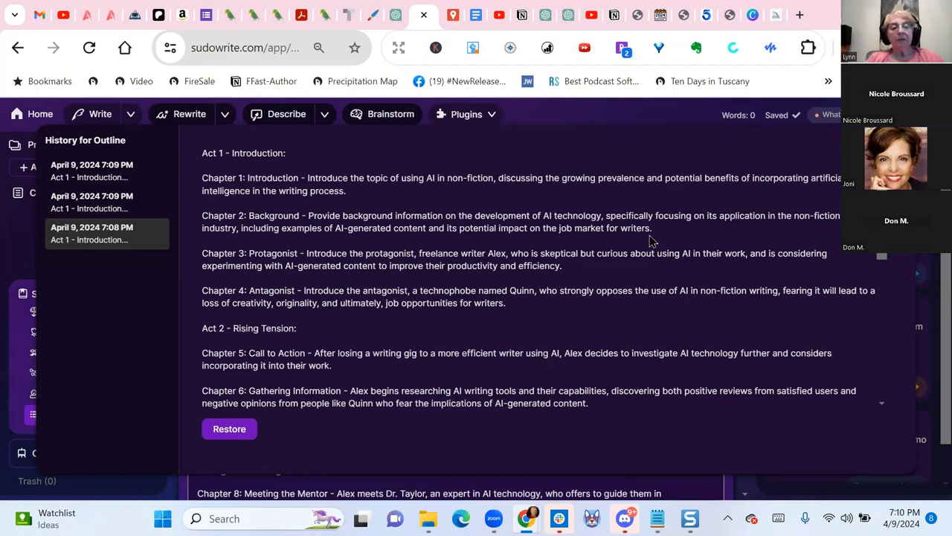
{"action": "left_click", "coordinate": [229, 429]}
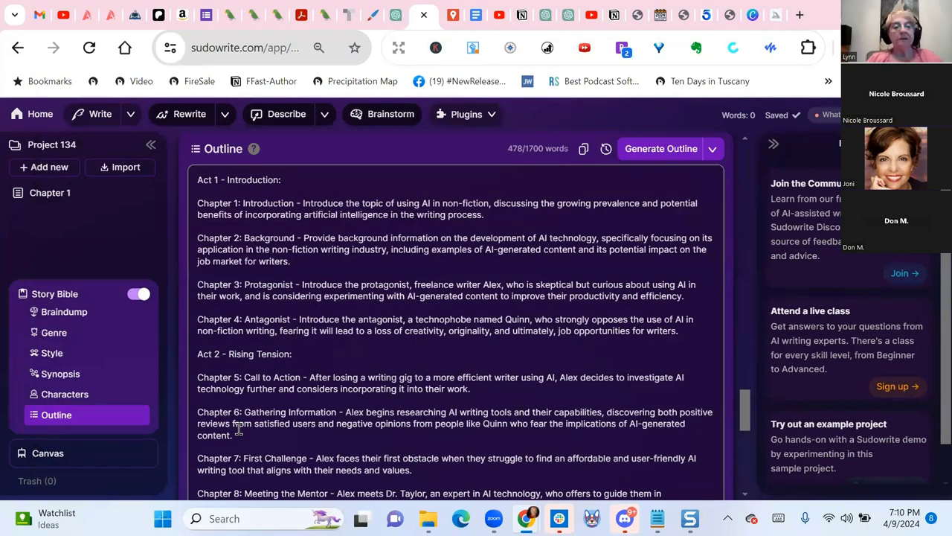
Merge Chapter 2's Background text into Chapter 1 by deleting the 'Chapter 2:' label.
{"action": "left_click", "coordinate": [513, 214]}
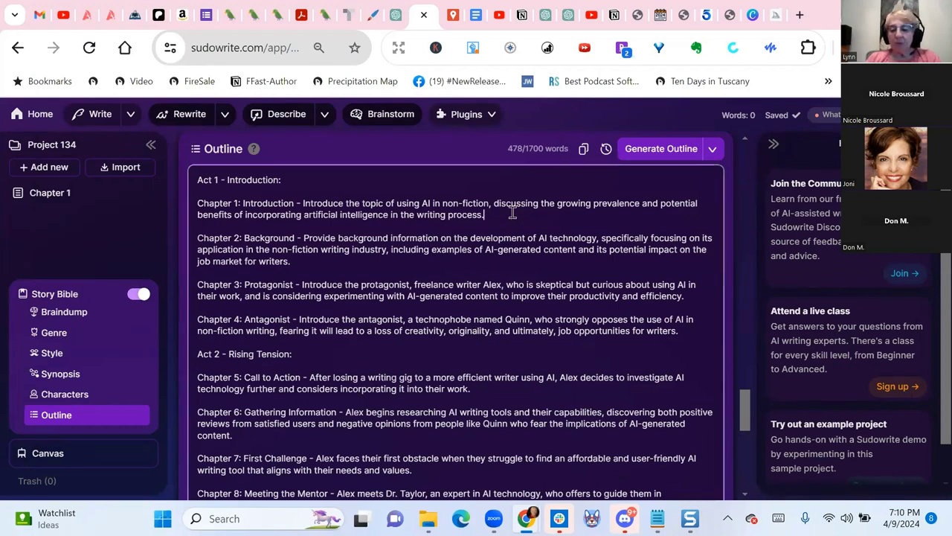
{"action": "key", "text": "Delete"}
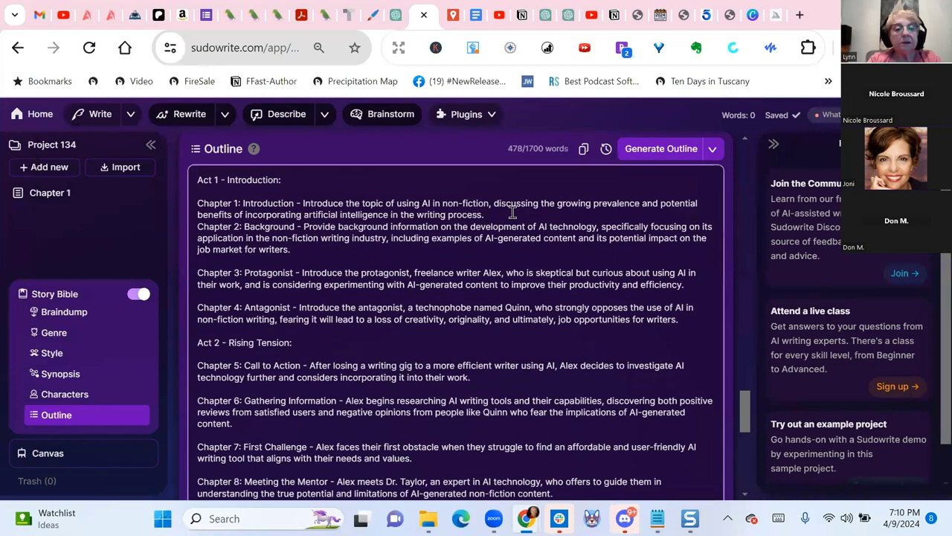
{"action": "key", "text": "Delete"}
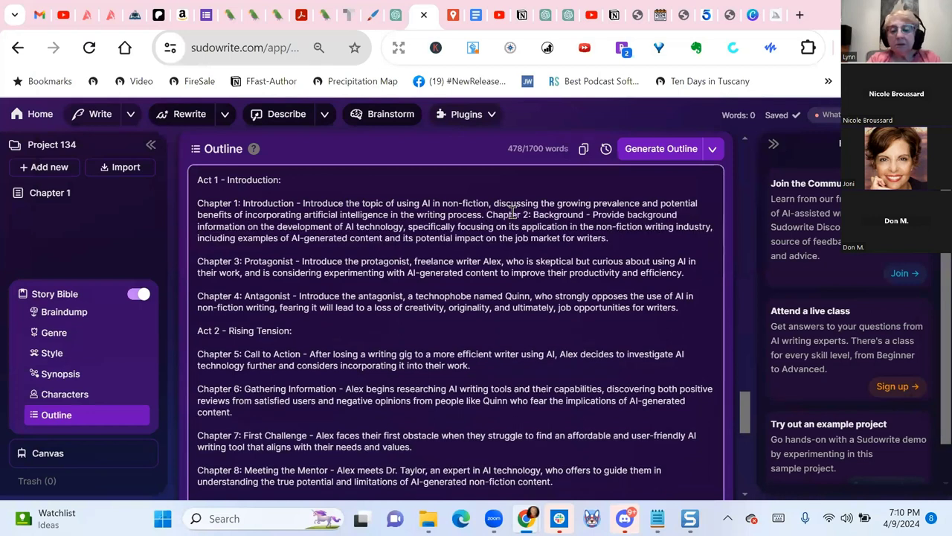
{"action": "key", "text": "Delete"}
{"action": "key", "text": "Delete"}
{"action": "key", "text": "Delete"}
{"action": "key", "text": "Delete"}
{"action": "key", "text": "Delete"}
{"action": "key", "text": "Delete"}
{"action": "key", "text": "Delete"}
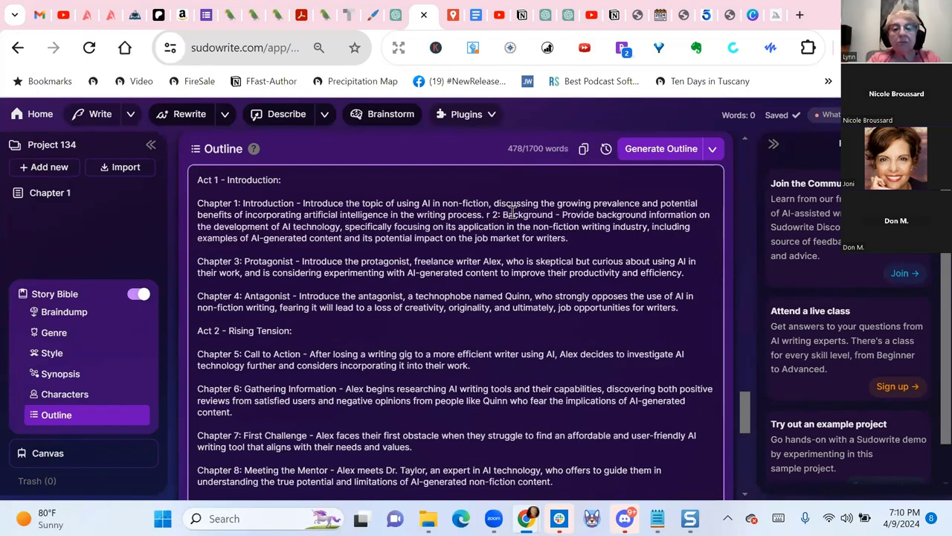
{"action": "key", "text": "Delete"}
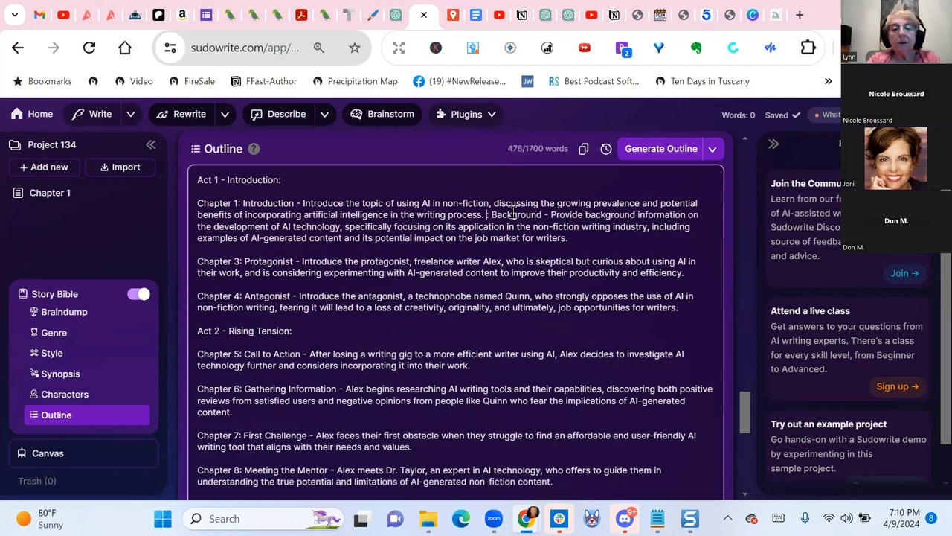
{"action": "key", "text": "Delete"}
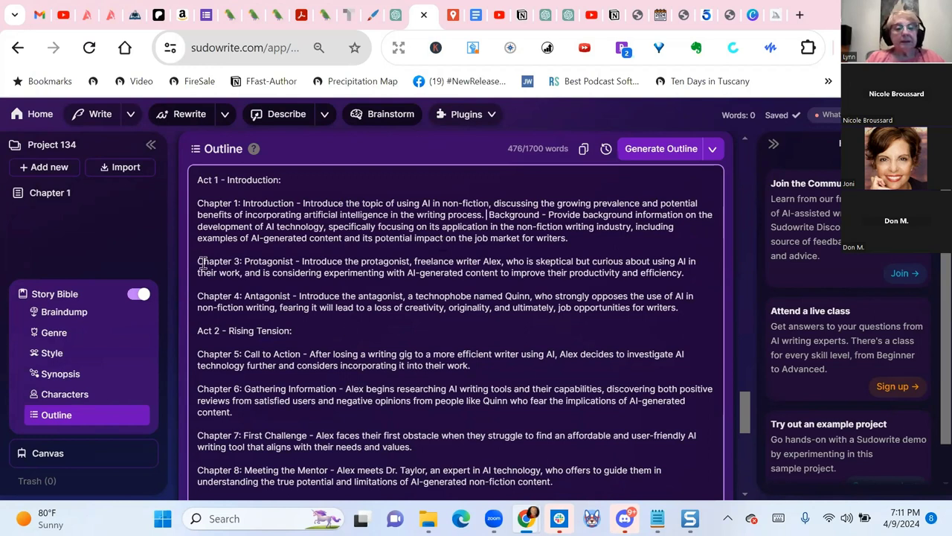
Delete outline Chapters 3 through 15.
{"action": "left_click_drag", "start_coordinate": [197, 261], "coordinate": [489, 444]}
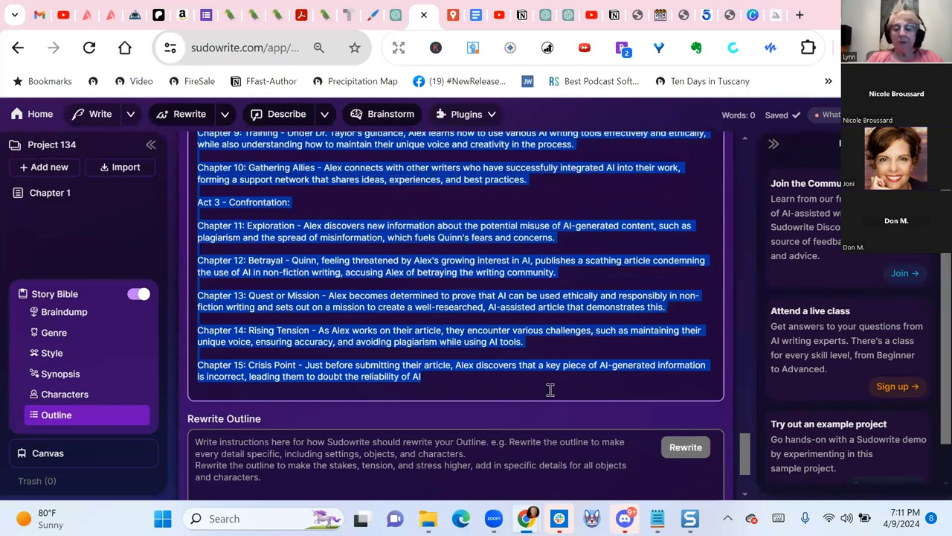
{"action": "key", "text": "BackSpace"}
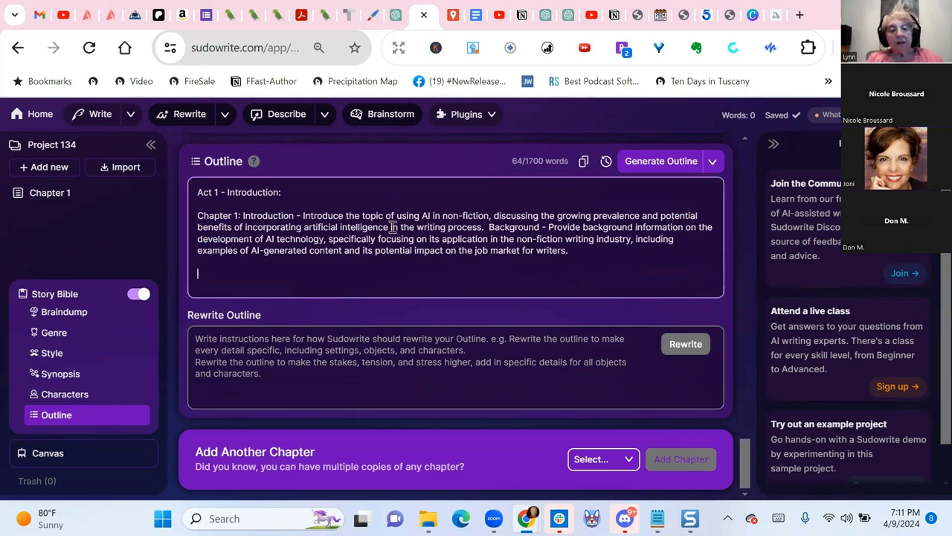
{"action": "scroll", "coordinate": [393, 226], "scroll_direction": "up", "scroll_amount": 2}
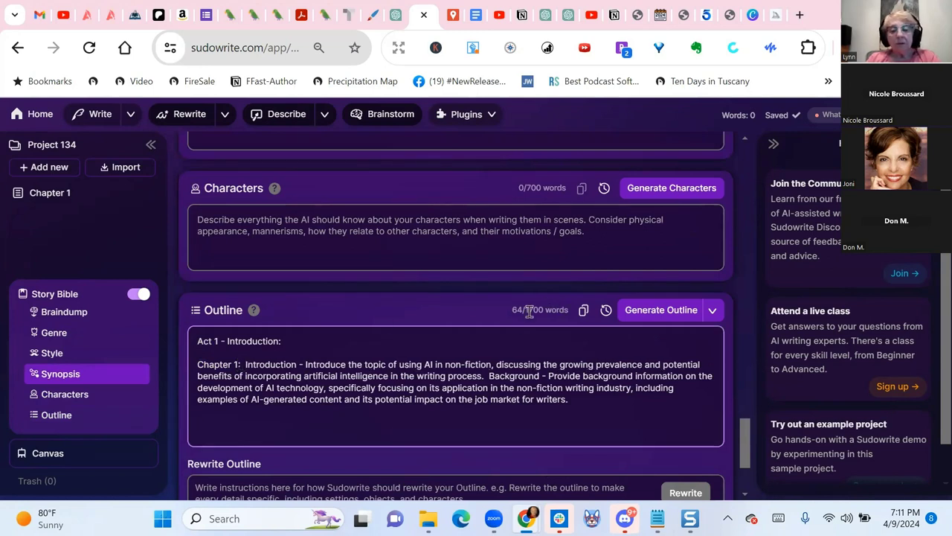
Add a new outline-linked Chapter 1 document via the Select dropdown.
{"action": "scroll", "coordinate": [523, 322], "scroll_direction": "down", "scroll_amount": 2}
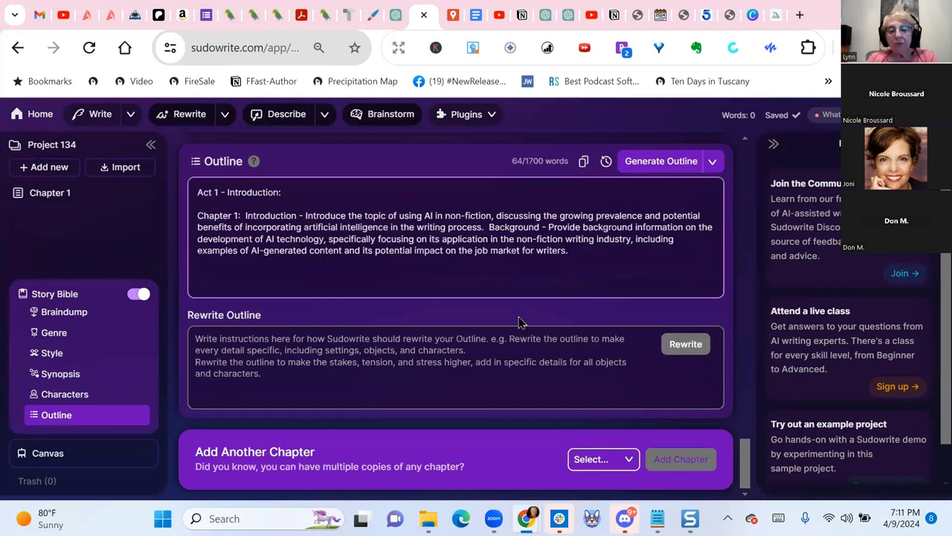
{"action": "left_click", "coordinate": [623, 459]}
{"action": "left_click", "coordinate": [600, 432]}
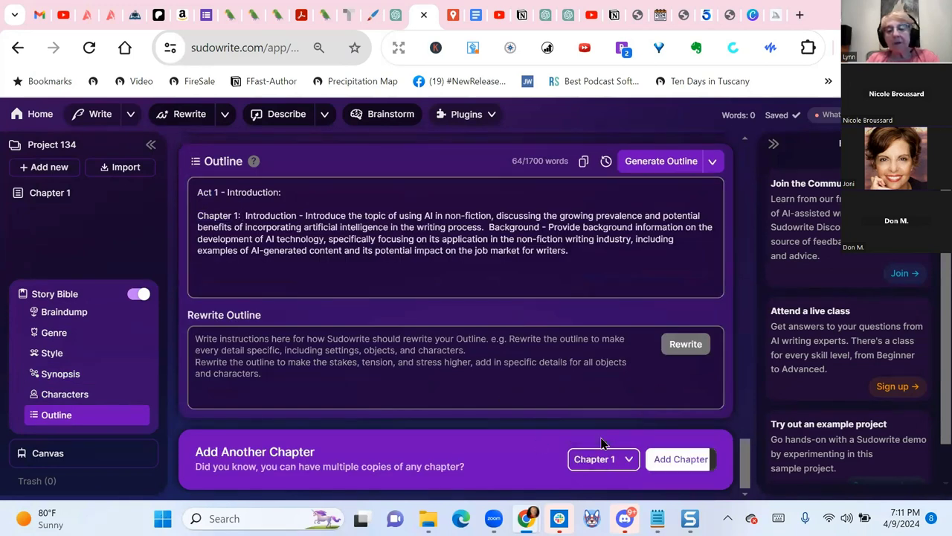
{"action": "left_click", "coordinate": [685, 465]}
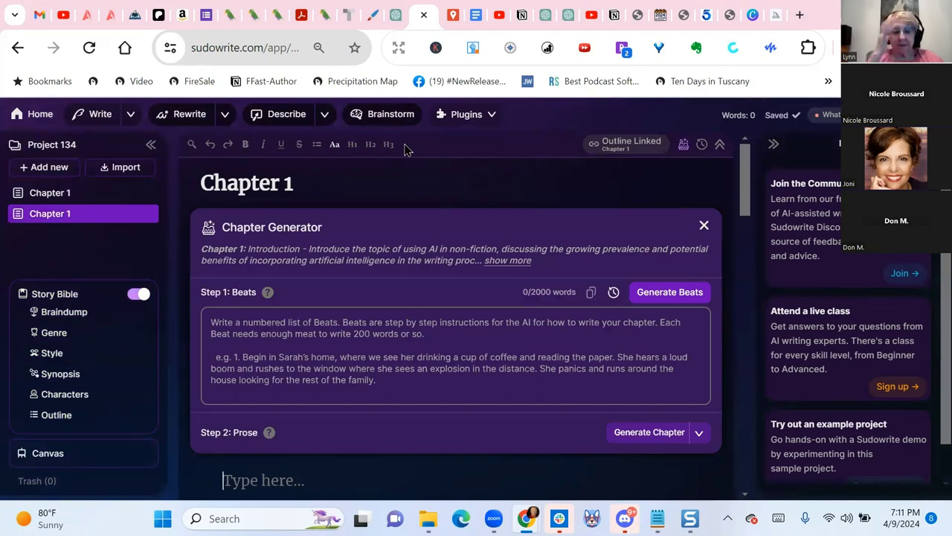
Generate fifteen beats for the new Chapter 1 and scroll through the list.
{"action": "left_click", "coordinate": [686, 293]}
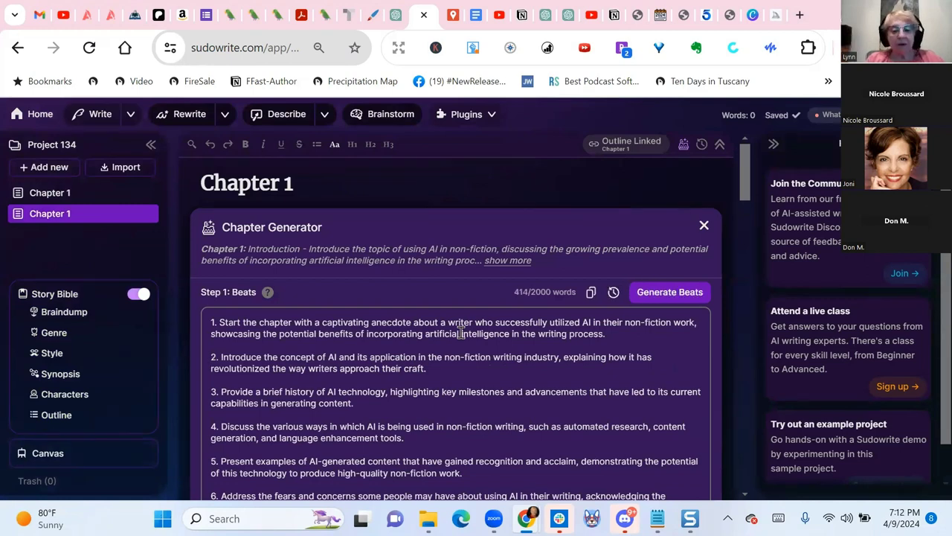
{"action": "scroll", "coordinate": [459, 332], "scroll_direction": "down", "scroll_amount": 1}
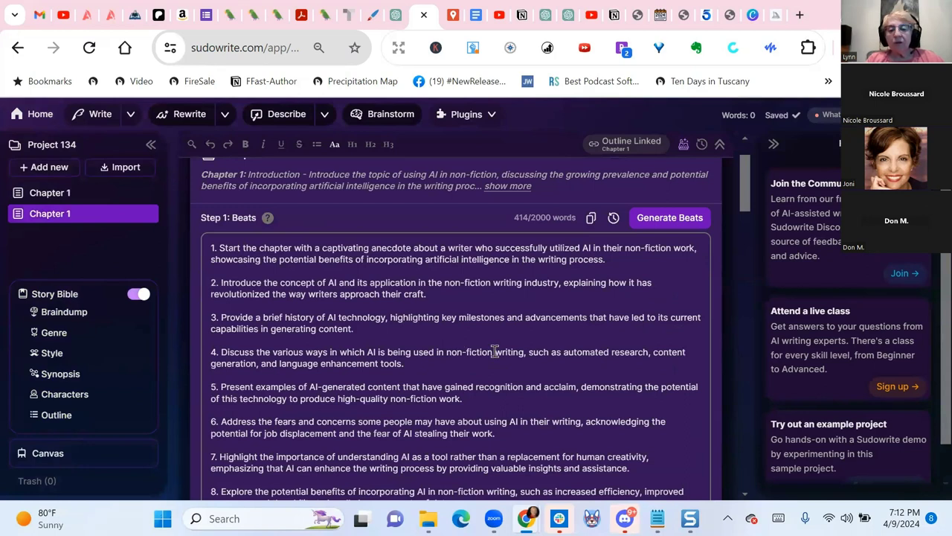
{"action": "scroll", "coordinate": [494, 351], "scroll_direction": "down", "scroll_amount": 1}
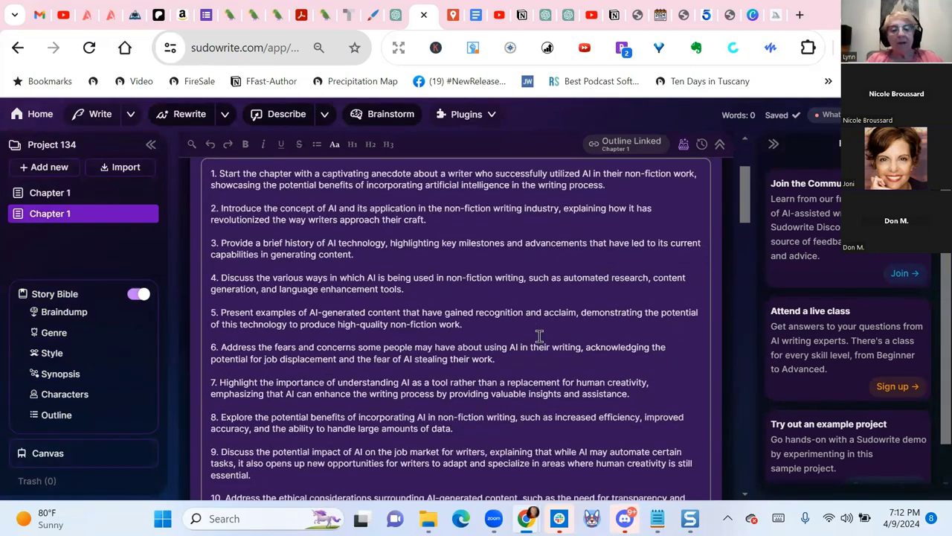
{"action": "scroll", "coordinate": [538, 335], "scroll_direction": "down", "scroll_amount": 2}
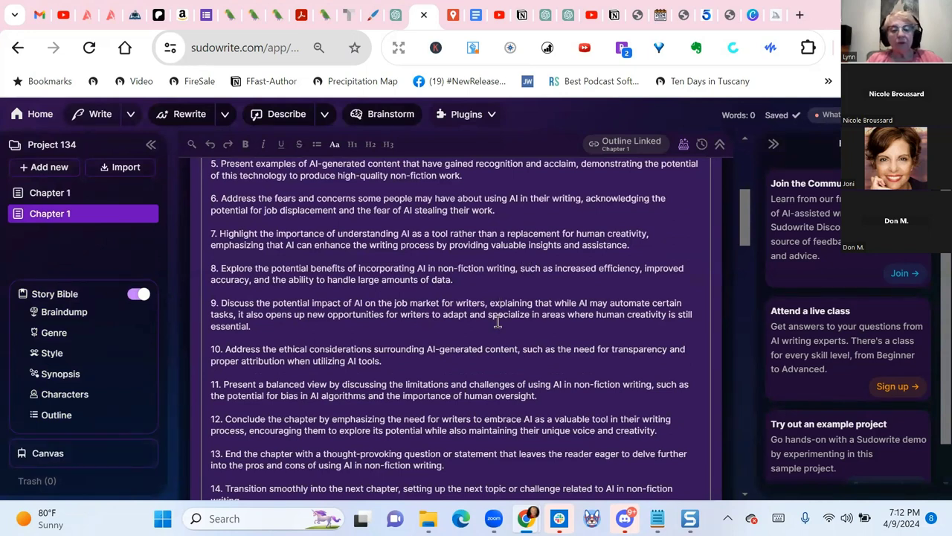
{"action": "scroll", "coordinate": [443, 330], "scroll_direction": "down", "scroll_amount": 1}
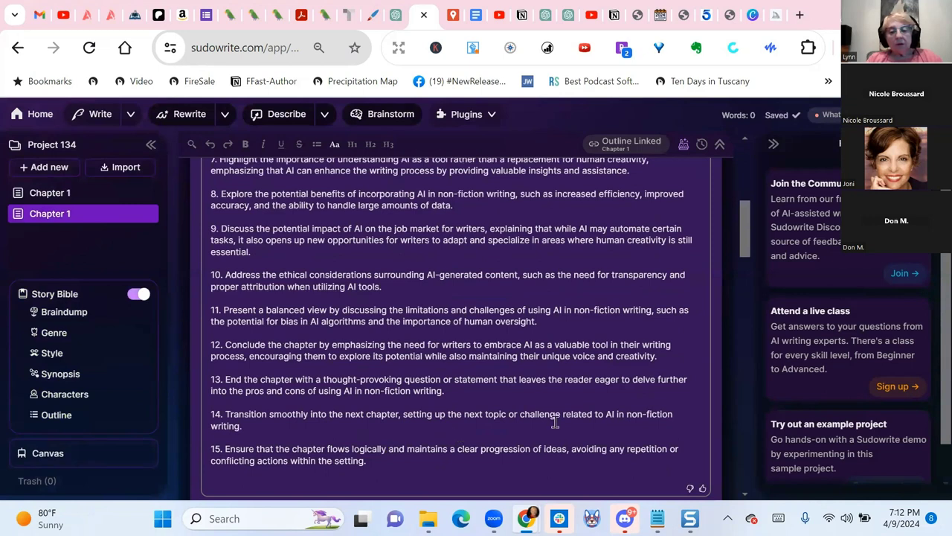
{"action": "scroll", "coordinate": [558, 421], "scroll_direction": "down", "scroll_amount": 1}
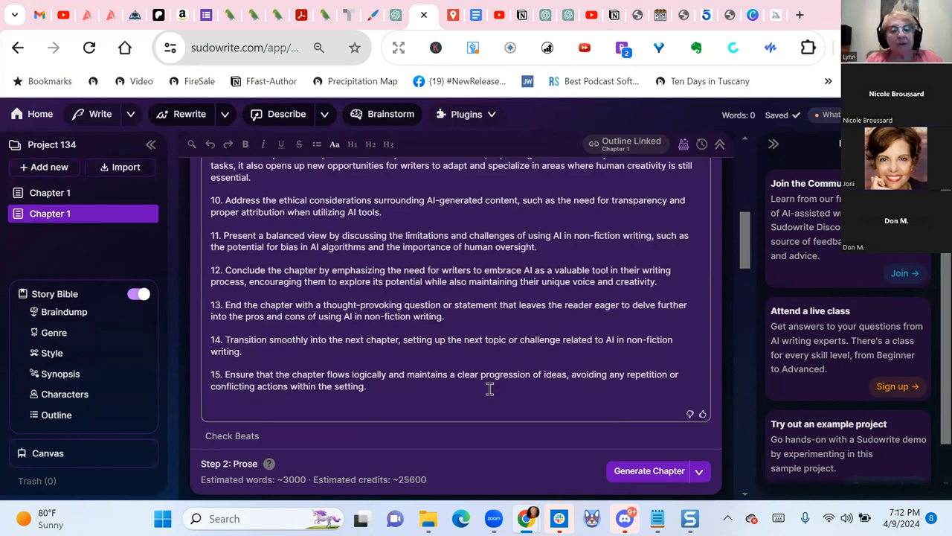
Copy beat 15 to the top of the beat list, unnumbered and wrapped in square brackets.
{"action": "triple_click", "coordinate": [319, 375]}
{"action": "key", "text": "super+c"}
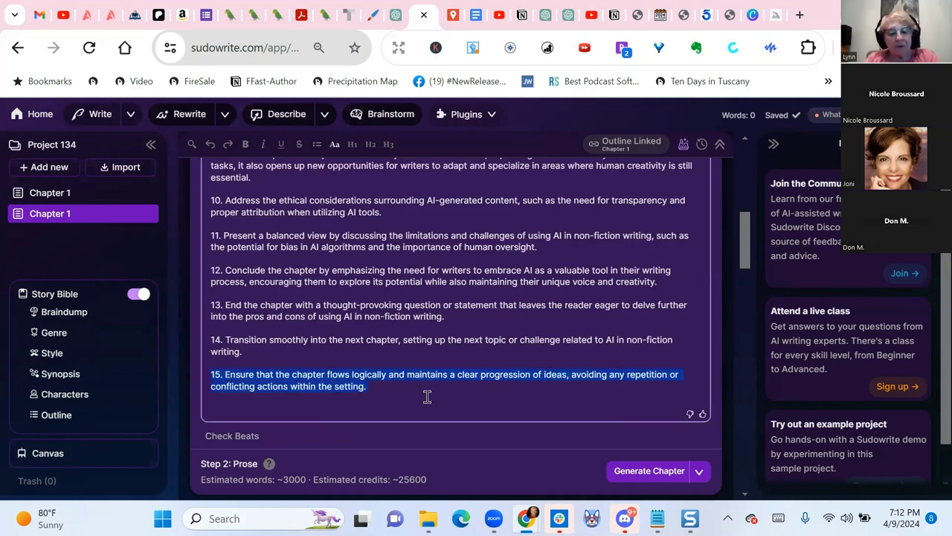
{"action": "scroll", "coordinate": [379, 353], "scroll_direction": "up", "scroll_amount": 10}
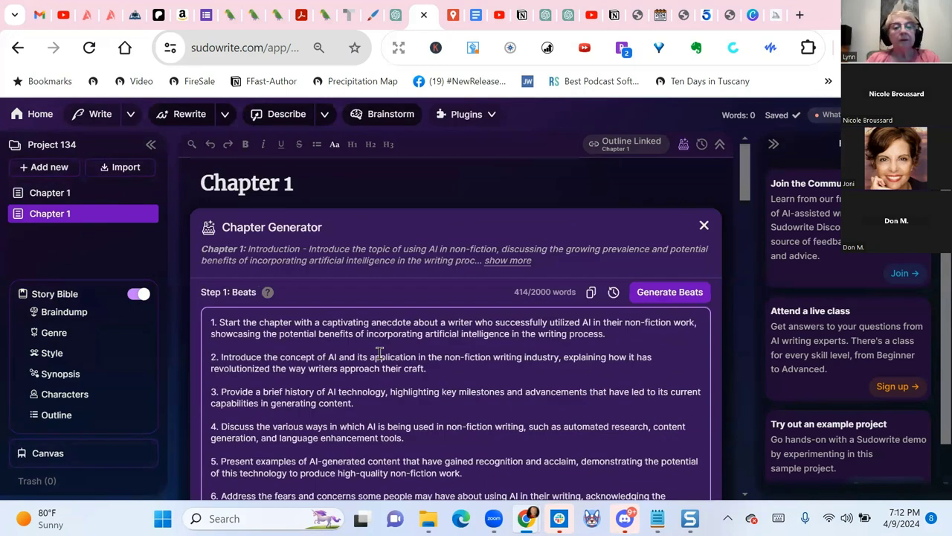
{"action": "left_click", "coordinate": [208, 321]}
{"action": "key", "text": "Return"}
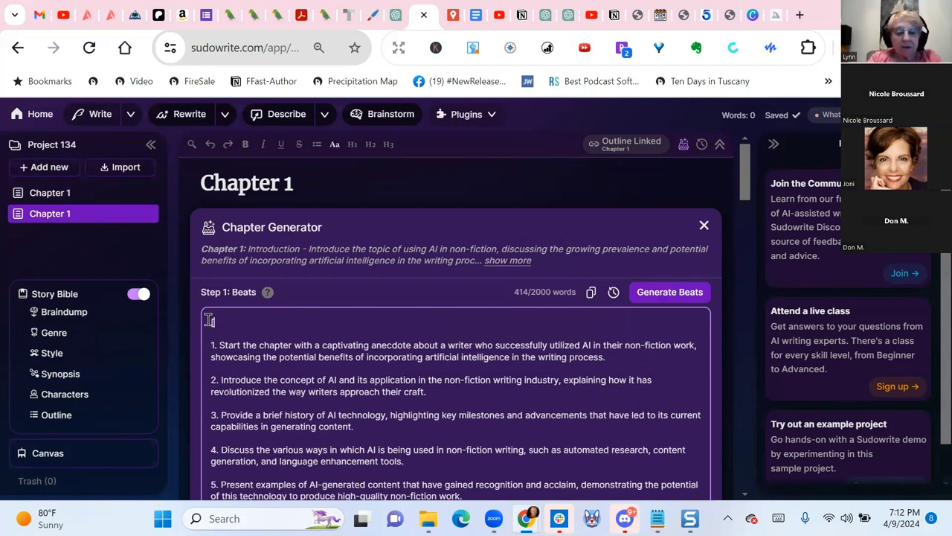
{"action": "key", "text": "super+v"}
{"action": "left_click", "coordinate": [375, 147]}
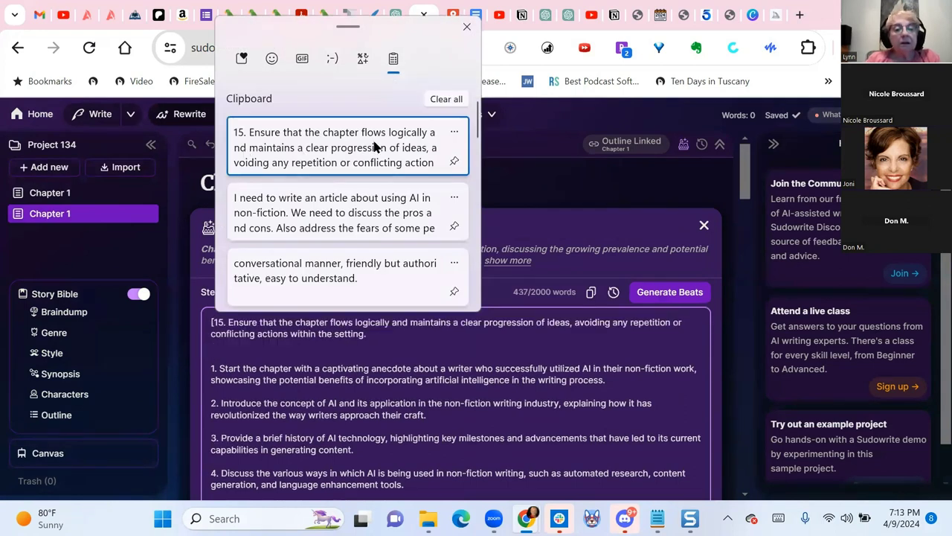
{"action": "left_click_drag", "start_coordinate": [227, 321], "coordinate": [205, 319]}
{"action": "key", "text": "BackSpace"}
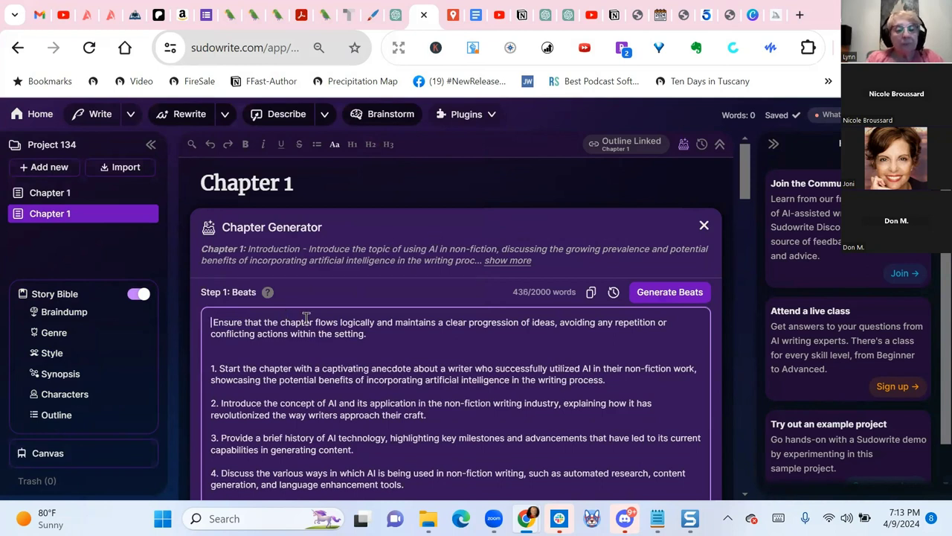
{"action": "type", "text": "["}
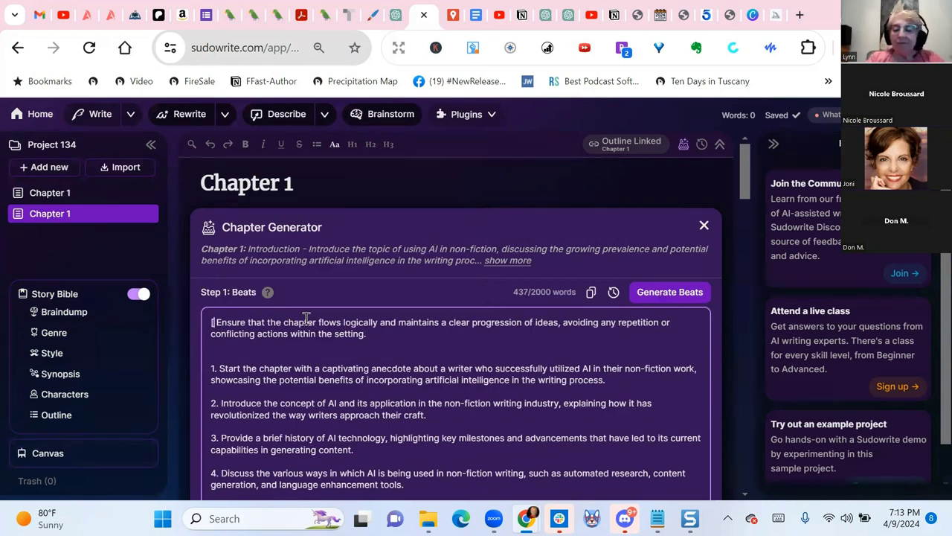
{"action": "key", "text": "Delete"}
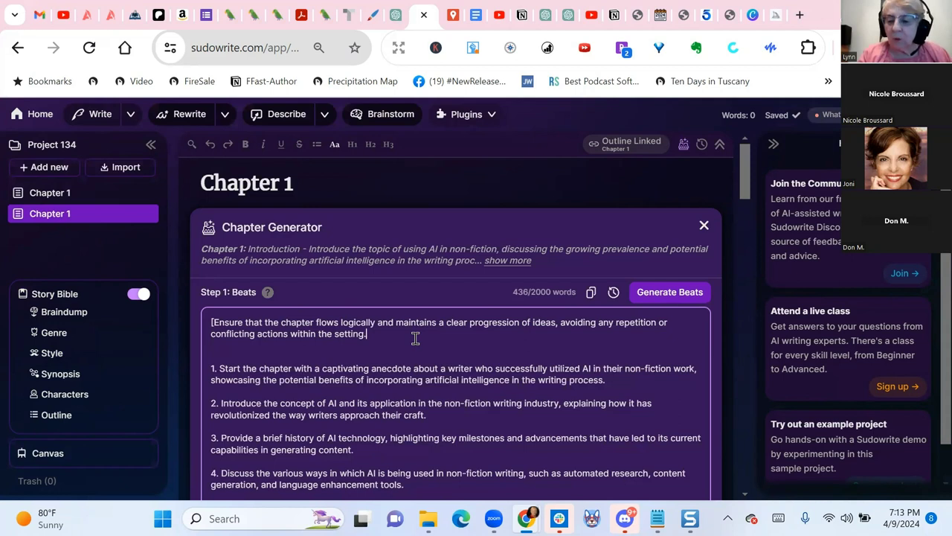
{"action": "type", "text": "]"}
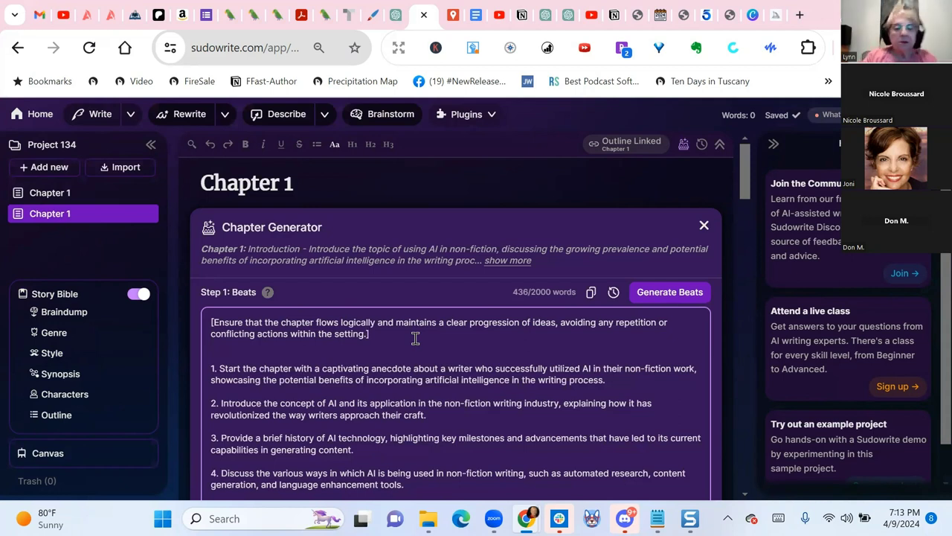
Preview the beats, then delete the duplicate beat 15 so fourteen beats remain.
{"action": "scroll", "coordinate": [447, 345], "scroll_direction": "down", "scroll_amount": 4}
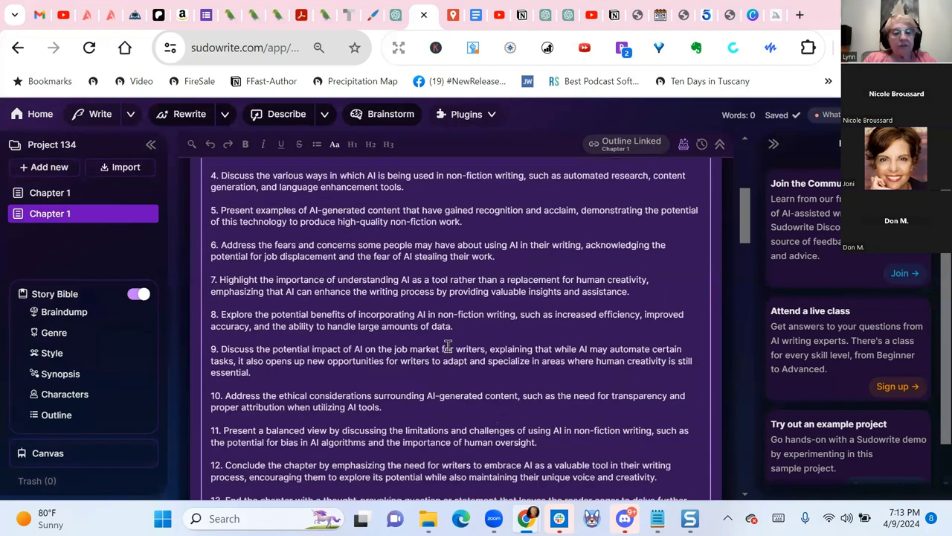
{"action": "scroll", "coordinate": [447, 345], "scroll_direction": "down", "scroll_amount": 3}
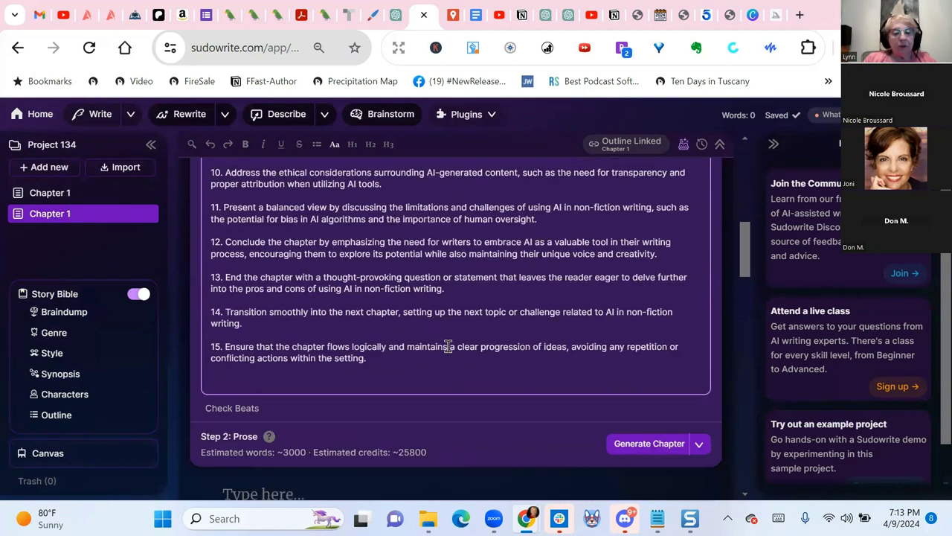
{"action": "left_click", "coordinate": [247, 407]}
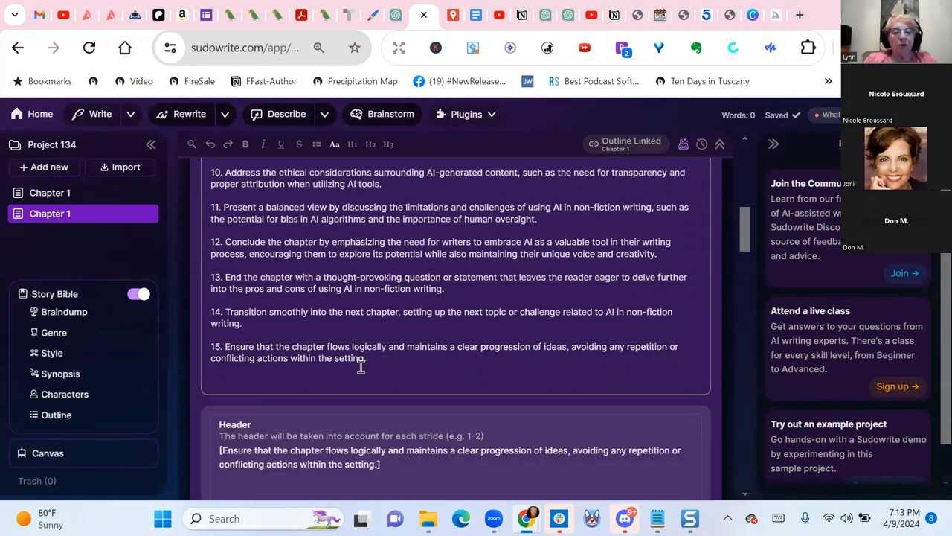
{"action": "scroll", "coordinate": [361, 374], "scroll_direction": "down", "scroll_amount": 2}
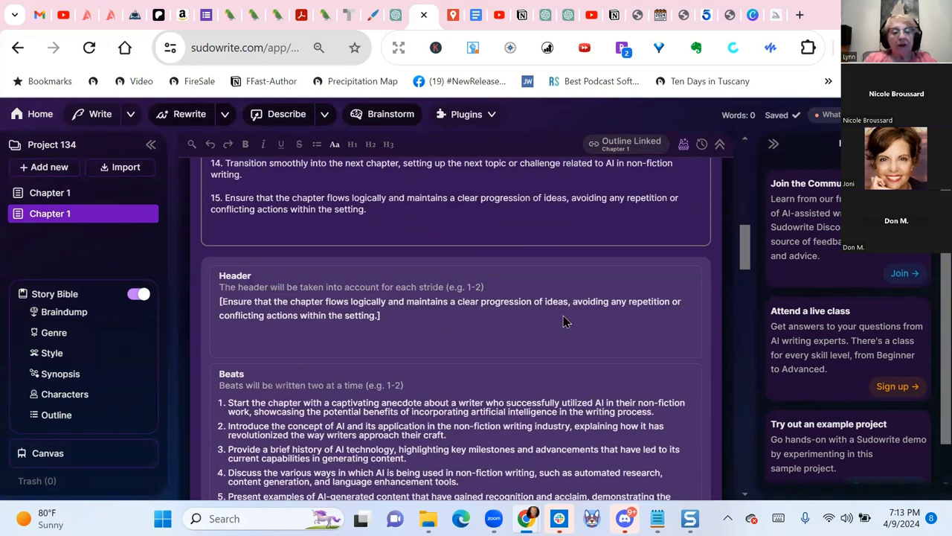
{"action": "scroll", "coordinate": [563, 315], "scroll_direction": "down", "scroll_amount": 4}
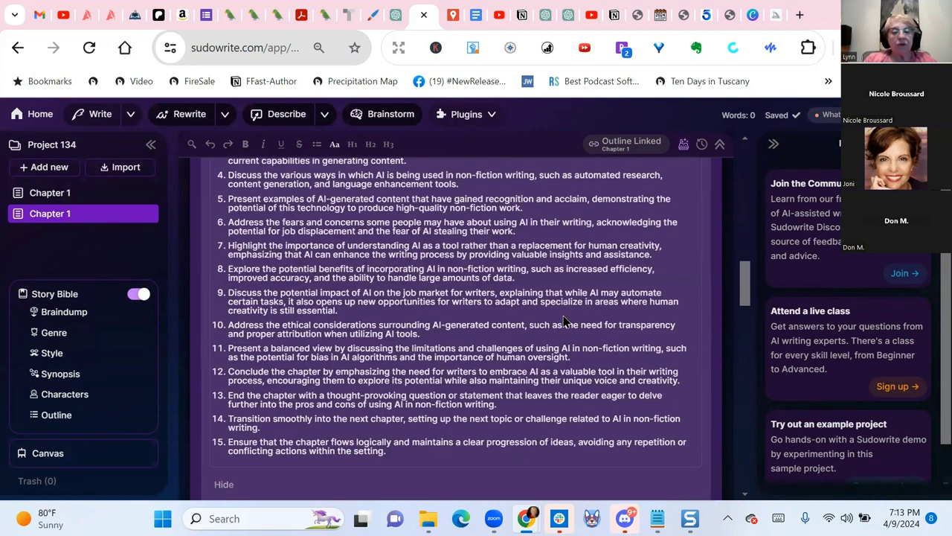
{"action": "left_click", "coordinate": [563, 322]}
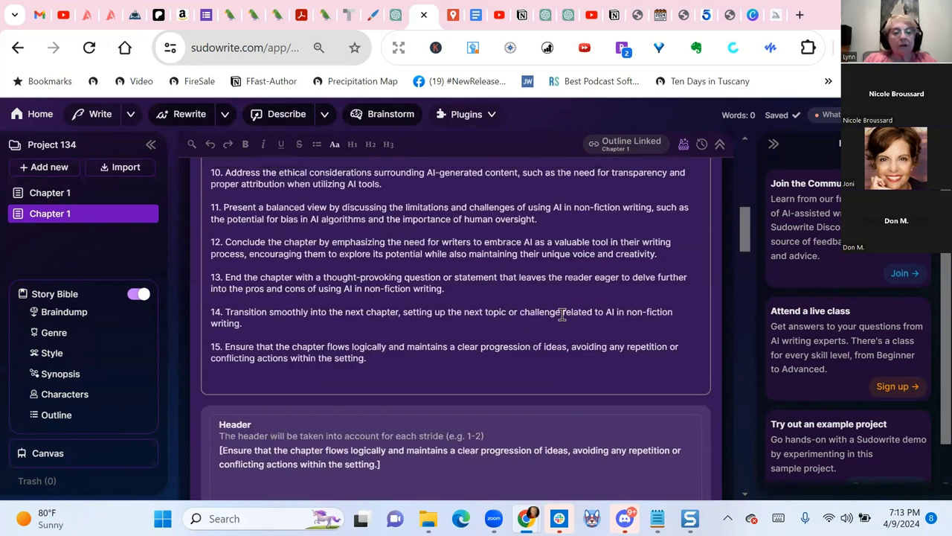
{"action": "left_click_drag", "start_coordinate": [212, 347], "coordinate": [471, 369]}
{"action": "key", "text": "BackSpace"}
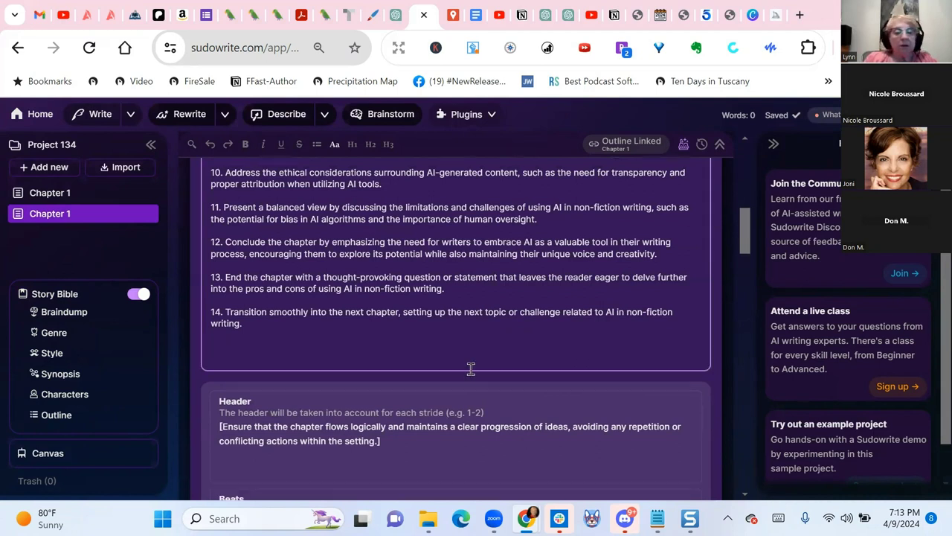
{"action": "scroll", "coordinate": [471, 369], "scroll_direction": "down", "scroll_amount": 2}
{"action": "left_click", "coordinate": [472, 376]}
Collapse the expanded outline text.
{"action": "scroll", "coordinate": [472, 376], "scroll_direction": "down", "scroll_amount": 3}
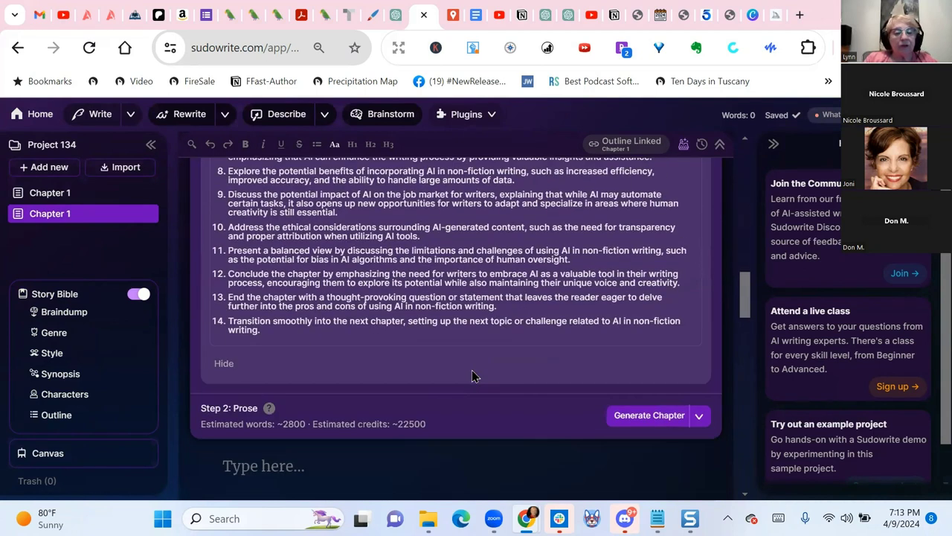
{"action": "left_click", "coordinate": [214, 363]}
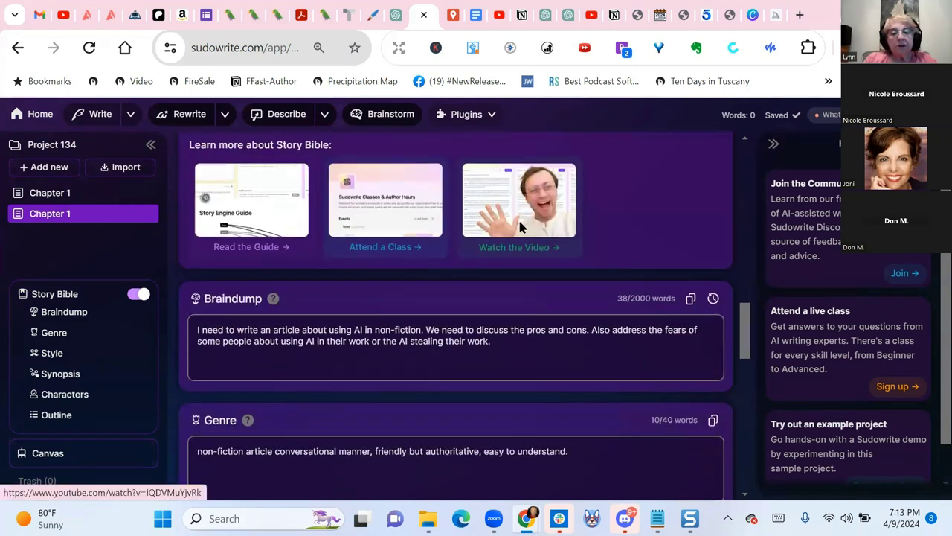
{"action": "scroll", "coordinate": [520, 227], "scroll_direction": "down", "scroll_amount": 3}
{"action": "scroll", "coordinate": [520, 227], "scroll_direction": "up", "scroll_amount": 7}
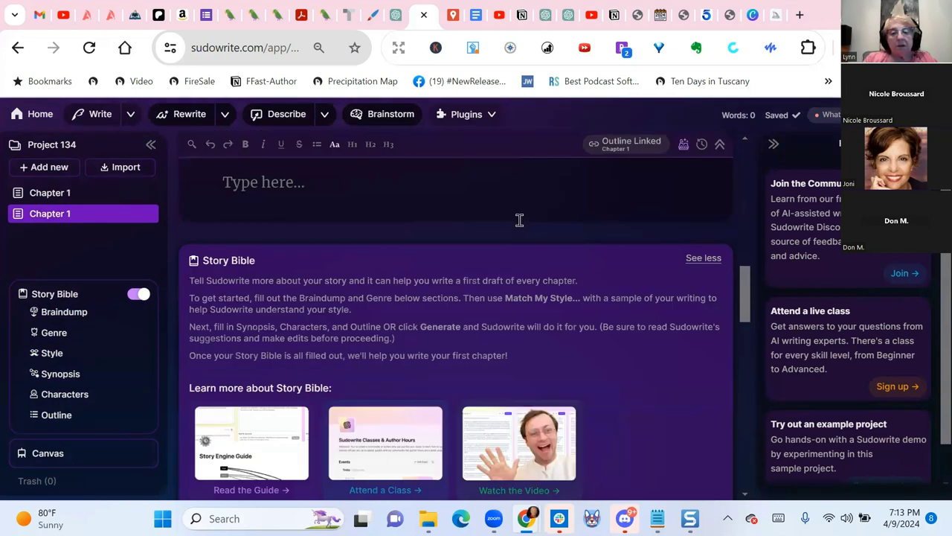
{"action": "scroll", "coordinate": [519, 220], "scroll_direction": "up", "scroll_amount": 2}
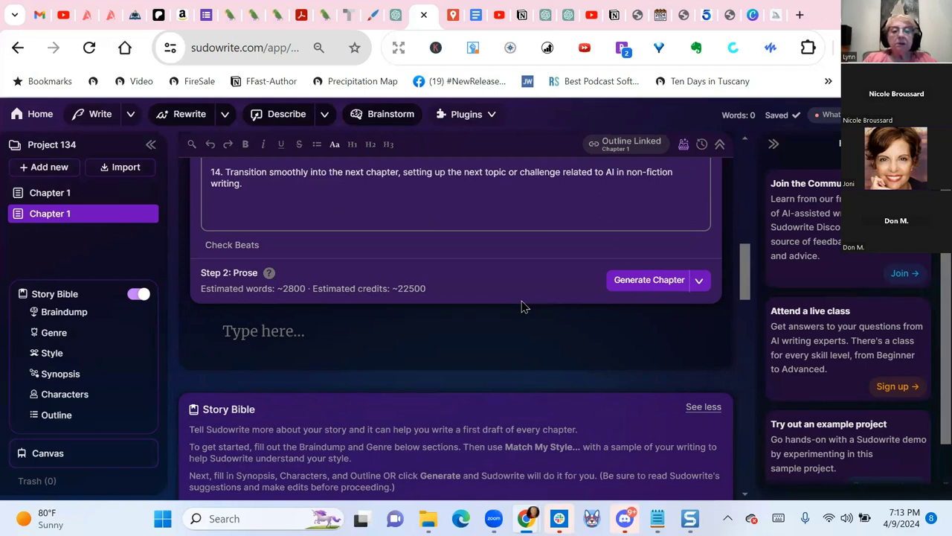
Generate Chapter 1 prose from the beats and pause once beats 3 and 4 finish.
{"action": "left_click", "coordinate": [658, 283]}
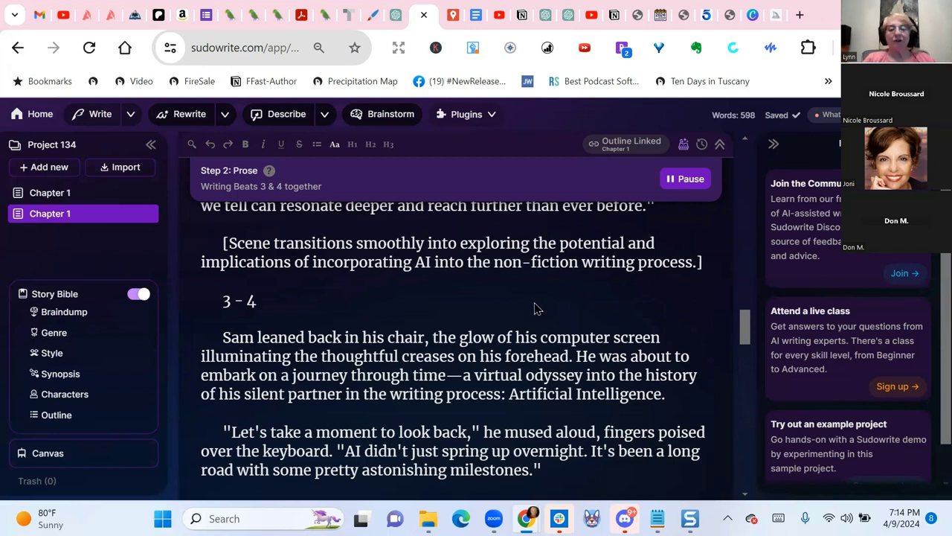
{"action": "scroll", "coordinate": [537, 309], "scroll_direction": "down", "scroll_amount": 2}
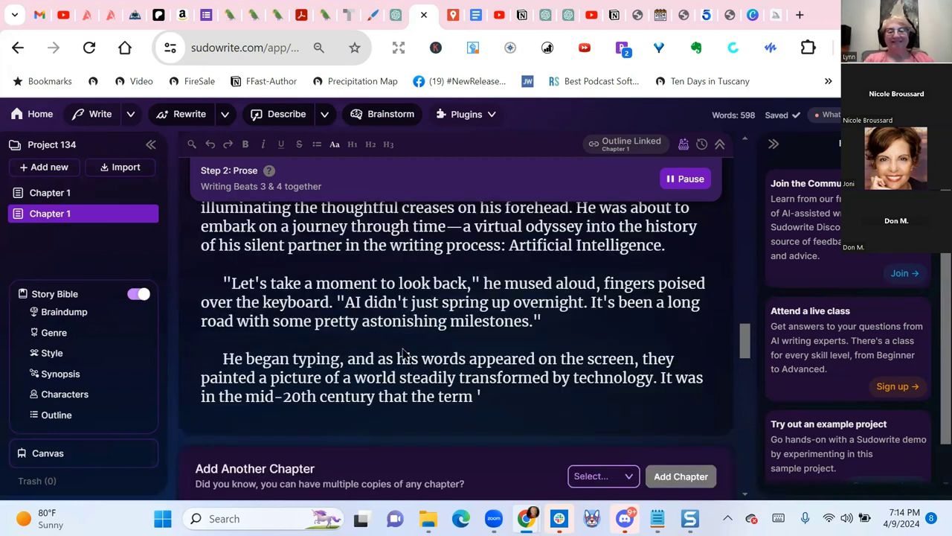
{"action": "left_click", "coordinate": [691, 184]}
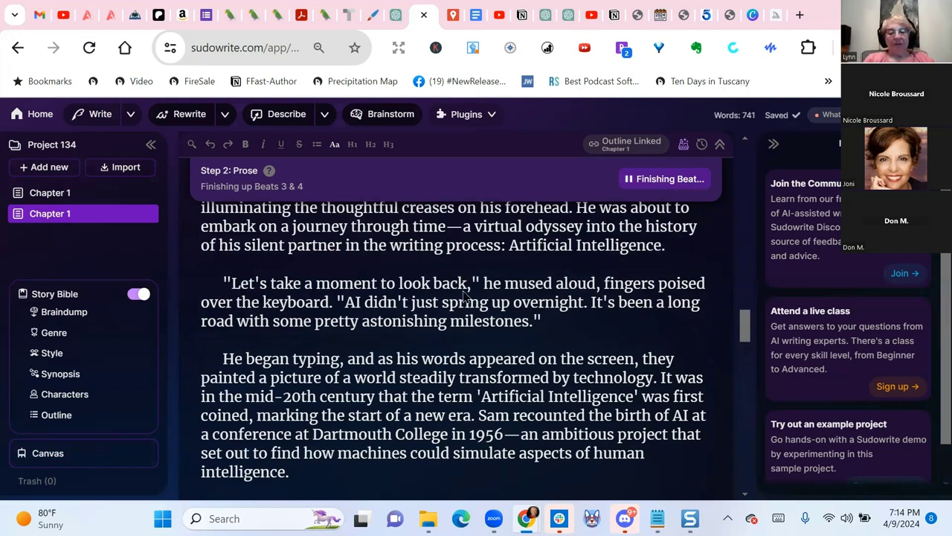
Scroll through the roughly 1,130 words of generated prose to the chapter's end.
{"action": "scroll", "coordinate": [463, 295], "scroll_direction": "down", "scroll_amount": 2}
{"action": "scroll", "coordinate": [463, 296], "scroll_direction": "down", "scroll_amount": 4}
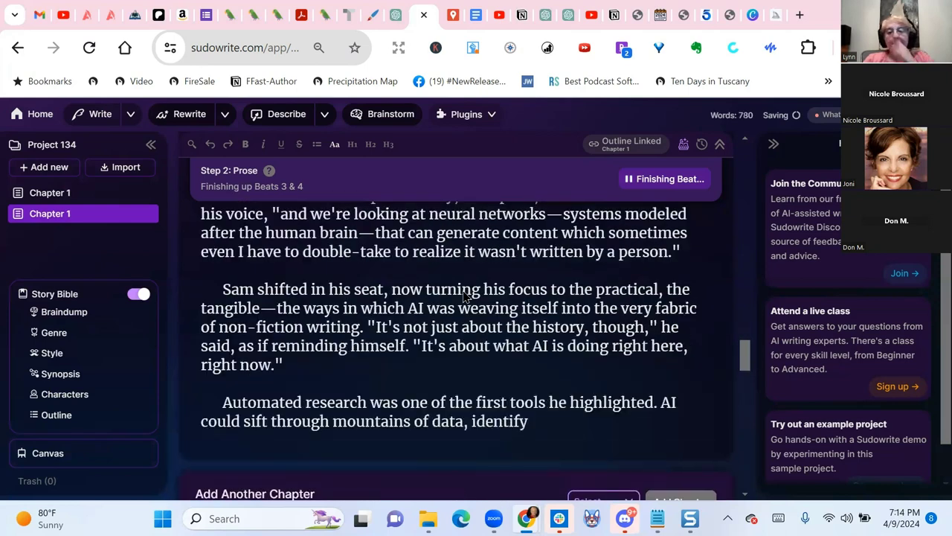
{"action": "scroll", "coordinate": [463, 295], "scroll_direction": "up", "scroll_amount": 10}
{"action": "scroll", "coordinate": [464, 295], "scroll_direction": "down", "scroll_amount": 3}
{"action": "scroll", "coordinate": [463, 295], "scroll_direction": "up", "scroll_amount": 10}
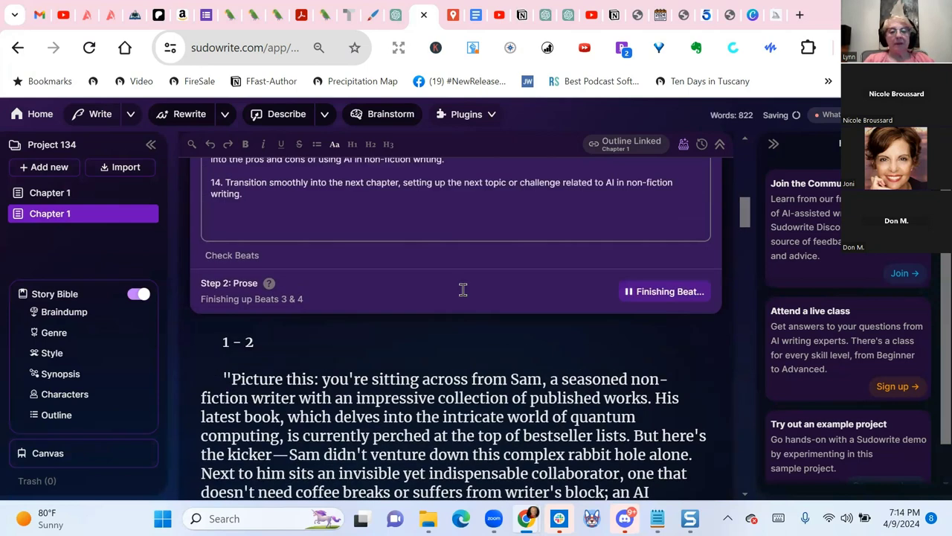
{"action": "scroll", "coordinate": [463, 289], "scroll_direction": "up", "scroll_amount": 2}
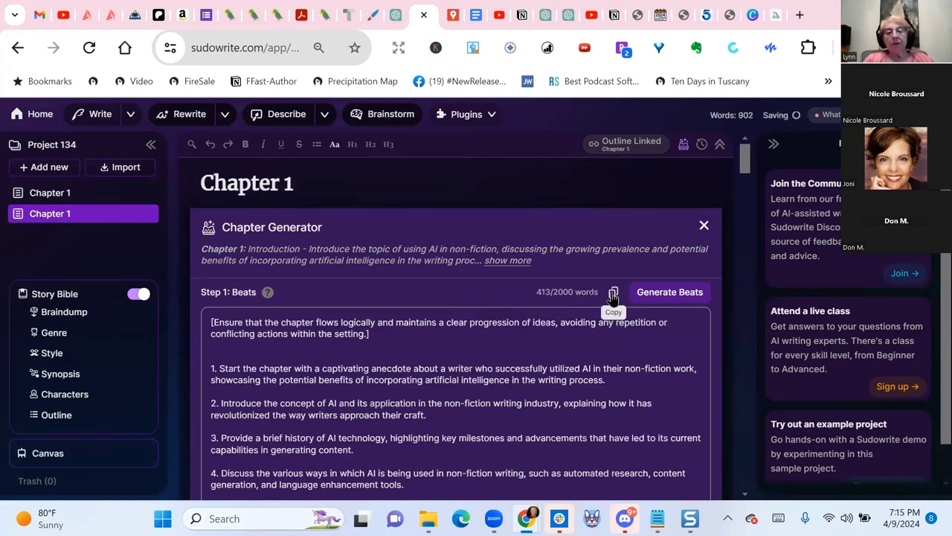
{"action": "scroll", "coordinate": [516, 323], "scroll_direction": "down", "scroll_amount": 9}
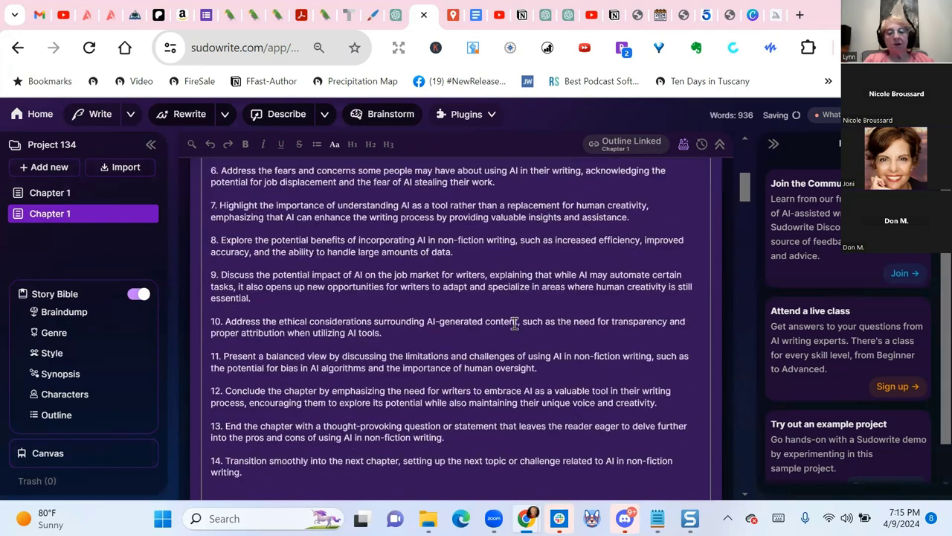
{"action": "scroll", "coordinate": [517, 330], "scroll_direction": "down", "scroll_amount": 10}
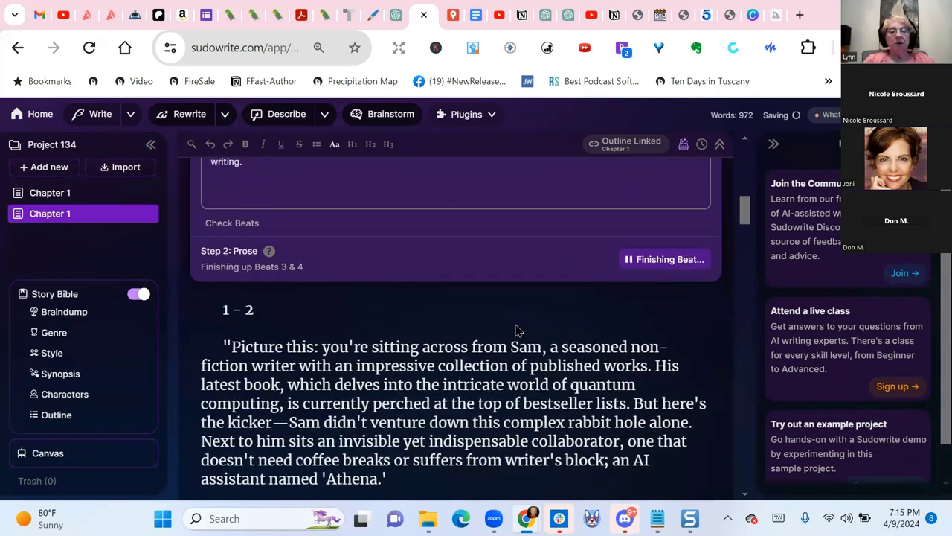
{"action": "scroll", "coordinate": [517, 327], "scroll_direction": "down", "scroll_amount": 15}
{"action": "scroll", "coordinate": [515, 327], "scroll_direction": "up", "scroll_amount": 3}
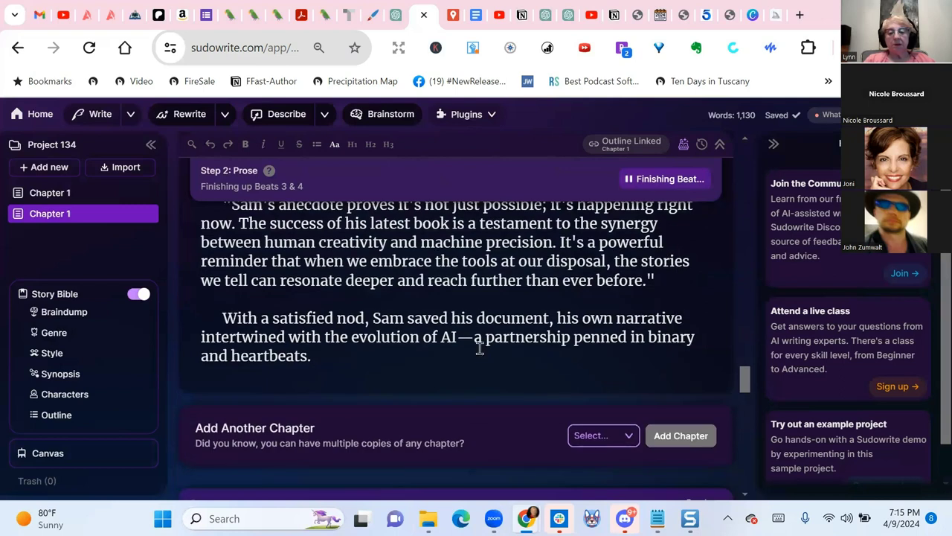
{"action": "scroll", "coordinate": [495, 364], "scroll_direction": "down", "scroll_amount": 2}
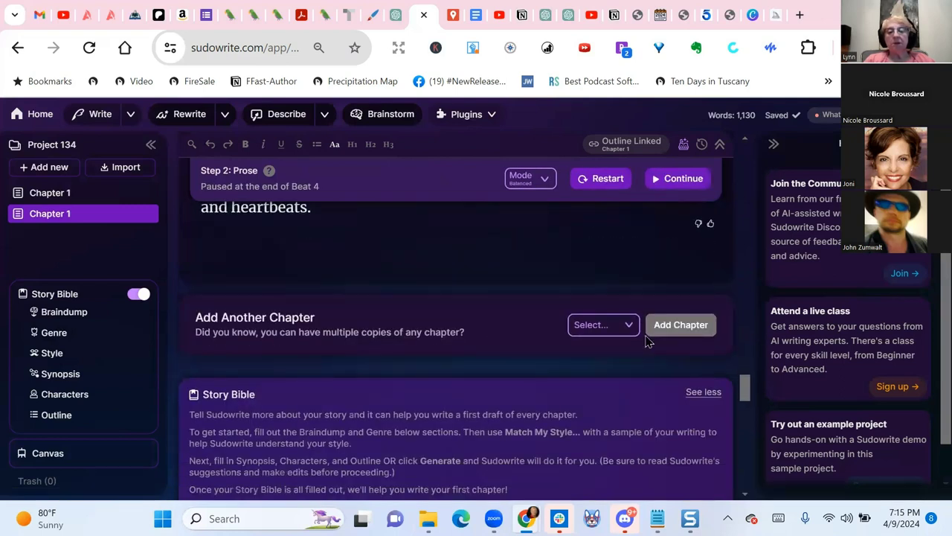
Add a new copy of Chapter 1 and paste the fourteen beats into it.
{"action": "left_click", "coordinate": [633, 328]}
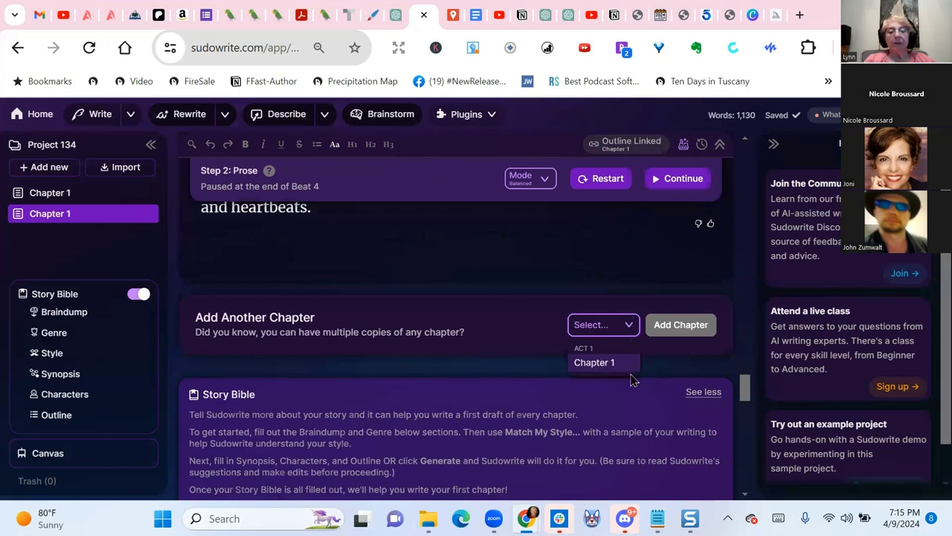
{"action": "left_click", "coordinate": [596, 369]}
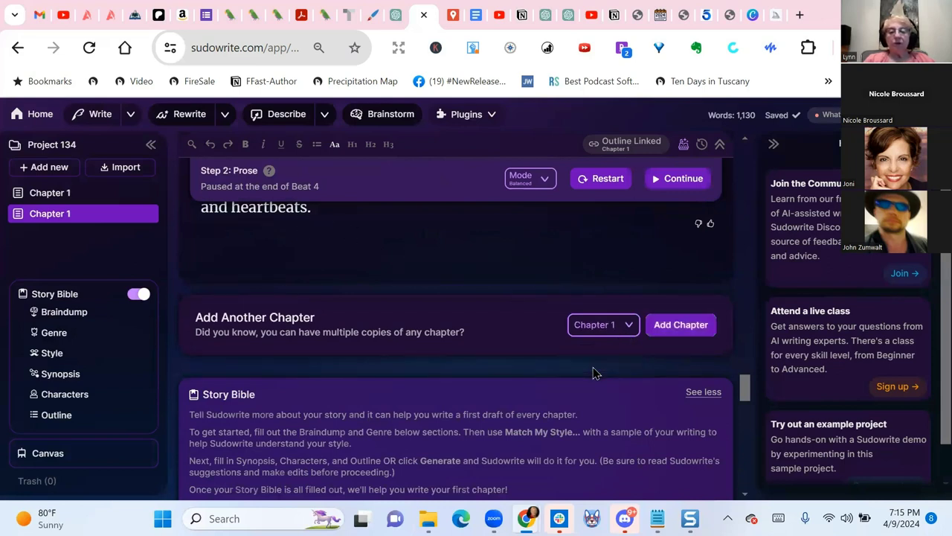
{"action": "left_click", "coordinate": [701, 334]}
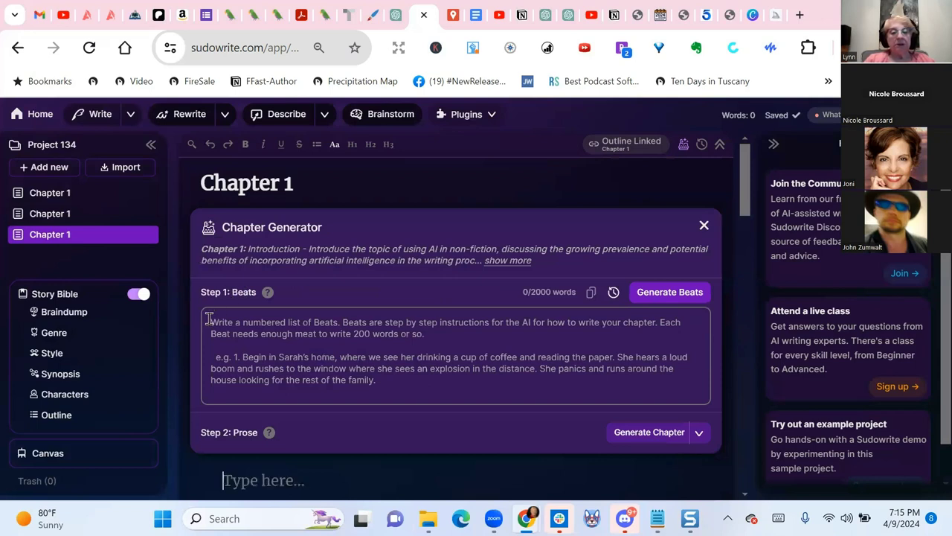
{"action": "left_click", "coordinate": [209, 320]}
{"action": "key", "text": "ctrl+v"}
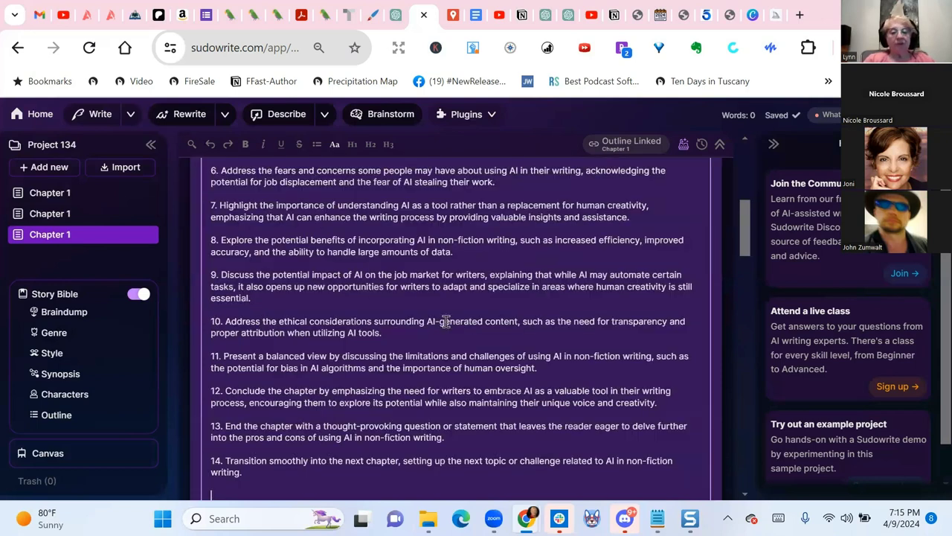
{"action": "scroll", "coordinate": [446, 321], "scroll_direction": "down", "scroll_amount": 4}
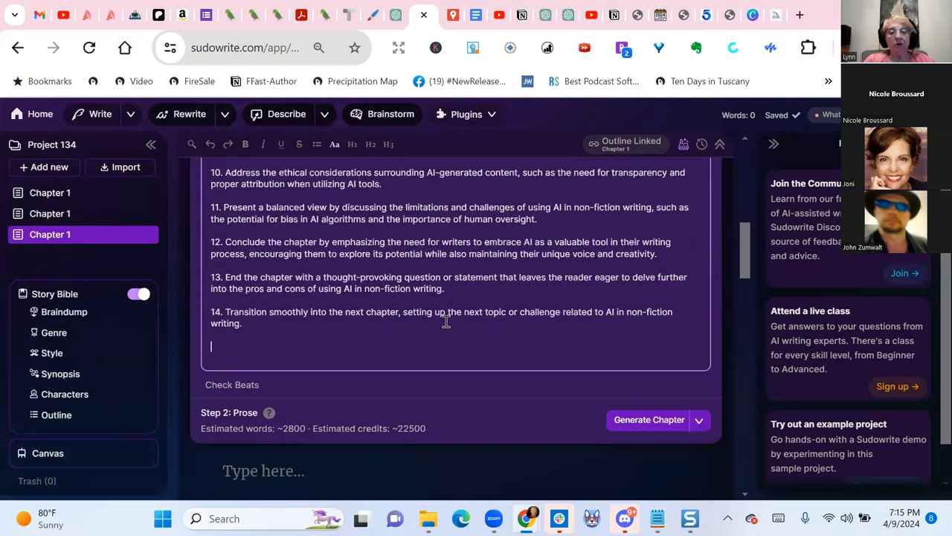
Generate the chapter's prose with the Most Accurate model, pausing after Beat 2.
{"action": "left_click", "coordinate": [700, 421]}
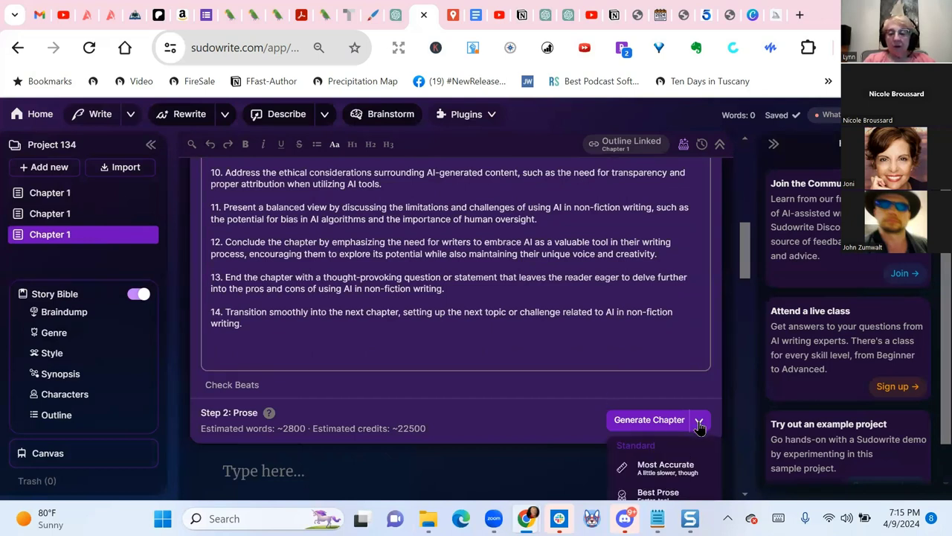
{"action": "scroll", "coordinate": [580, 335], "scroll_direction": "down", "scroll_amount": 1}
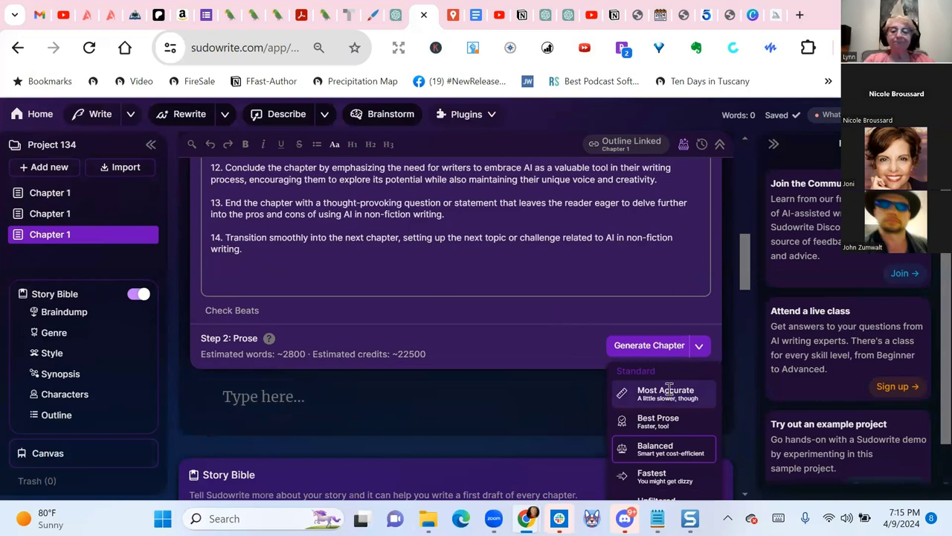
{"action": "left_click", "coordinate": [667, 394]}
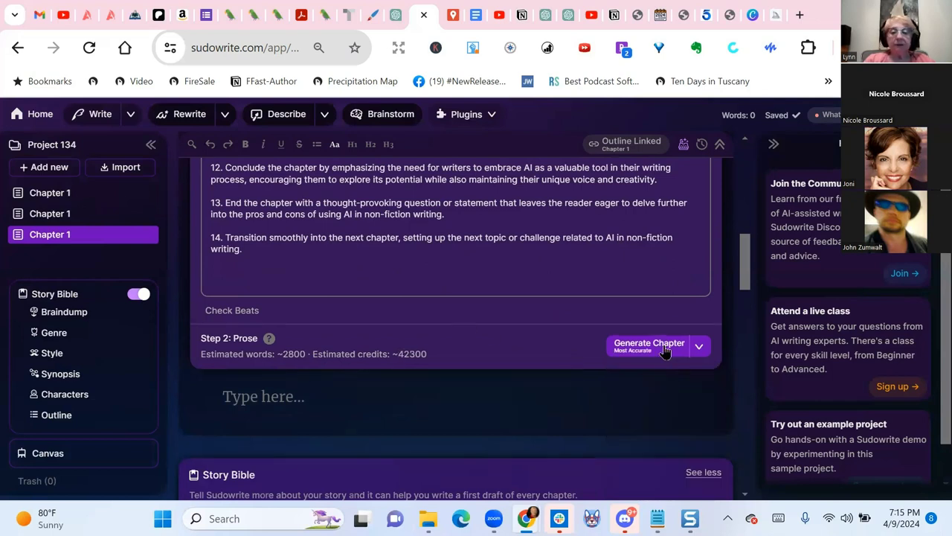
{"action": "left_click", "coordinate": [648, 344]}
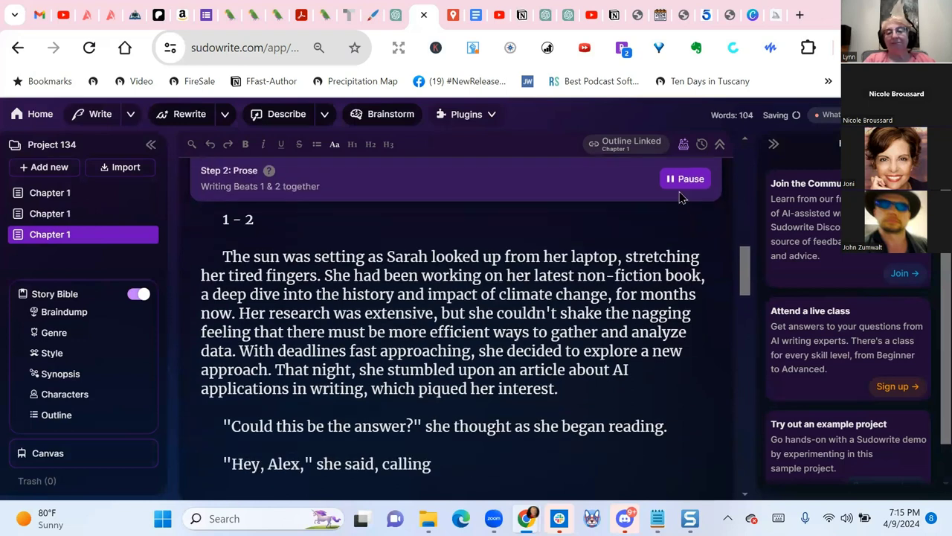
{"action": "left_click", "coordinate": [679, 178]}
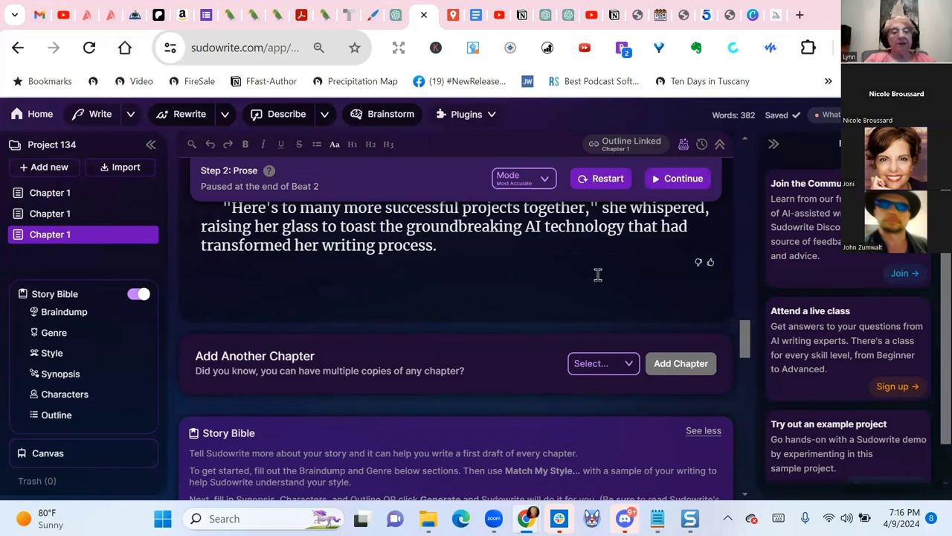
Add a blank Untitled document, select the Story Bible synopsis text, then open Untitled.
{"action": "left_click", "coordinate": [58, 171]}
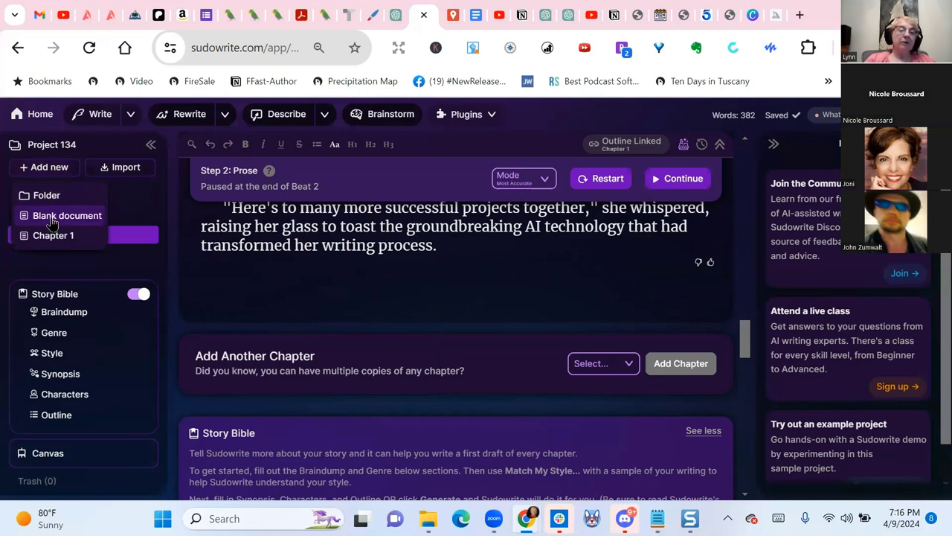
{"action": "left_click", "coordinate": [52, 216]}
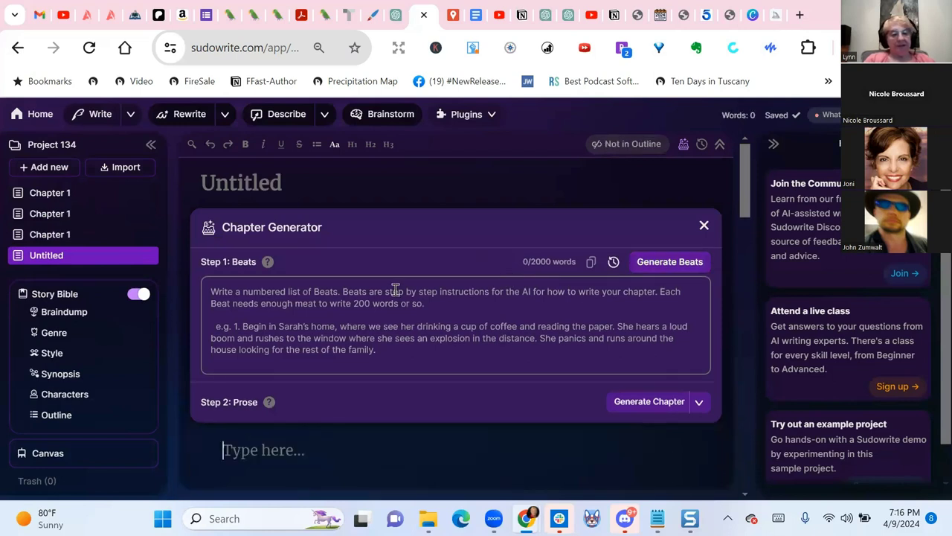
{"action": "scroll", "coordinate": [395, 289], "scroll_direction": "down", "scroll_amount": 1}
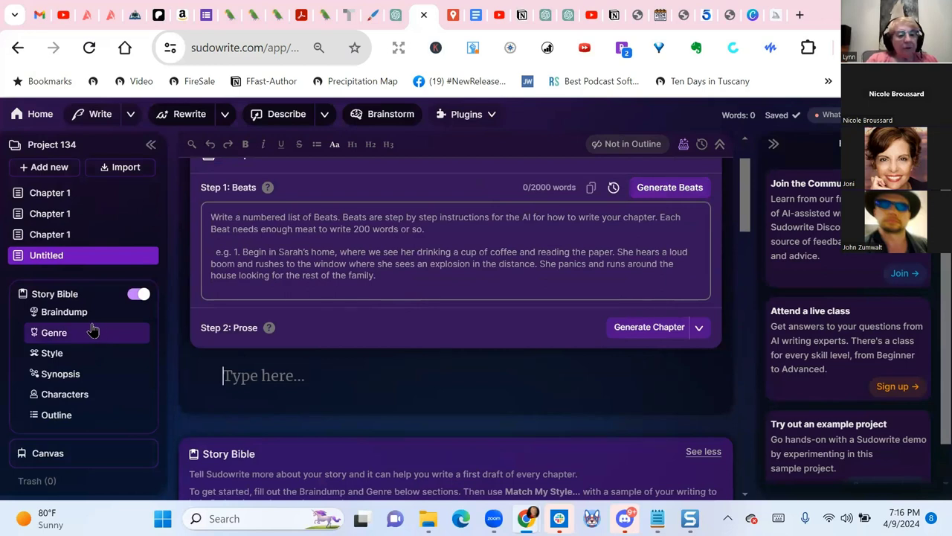
{"action": "left_click", "coordinate": [64, 374]}
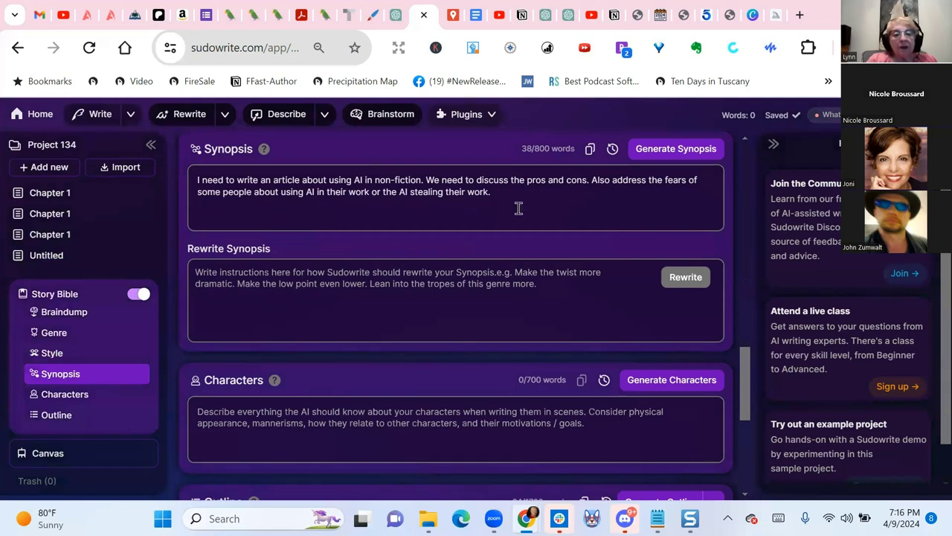
{"action": "left_click_drag", "start_coordinate": [493, 192], "coordinate": [167, 179]}
{"action": "key", "text": "super+c"}
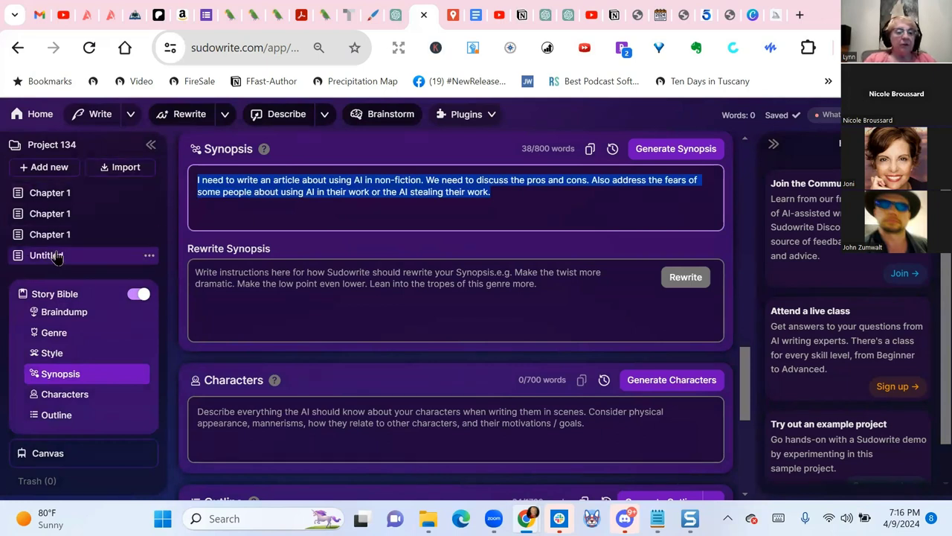
{"action": "left_click", "coordinate": [53, 255]}
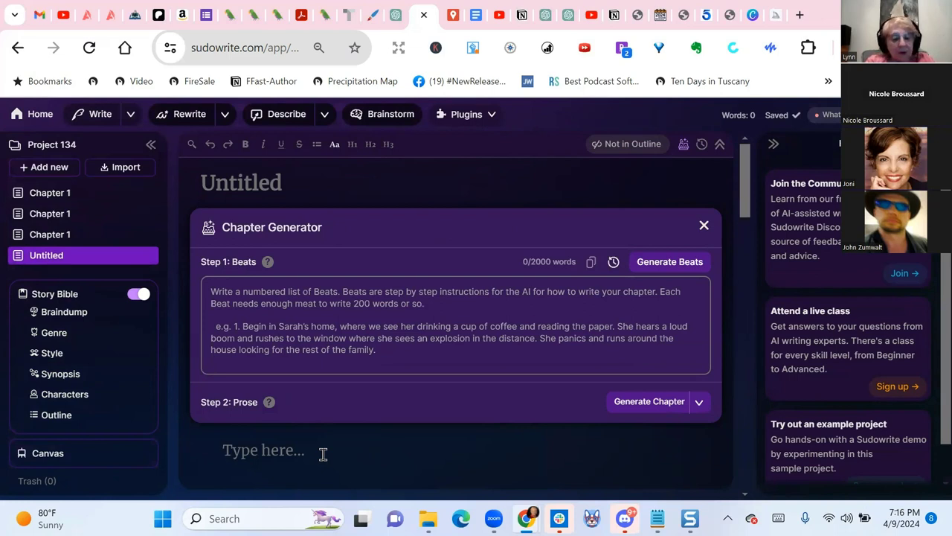
Send the saved AI-in-non-fiction article request to Quick Chat in project question mode.
{"action": "key", "text": "ctrl+k"}
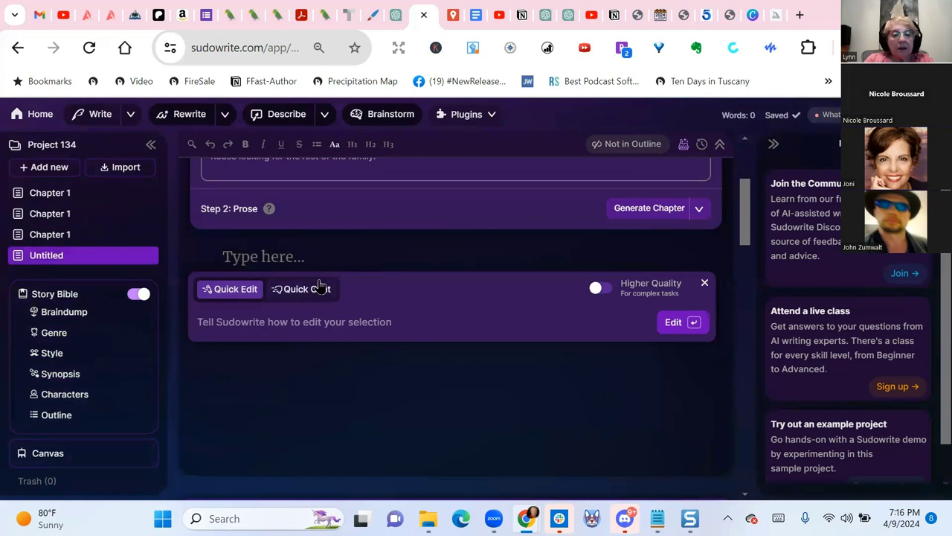
{"action": "left_click", "coordinate": [316, 297]}
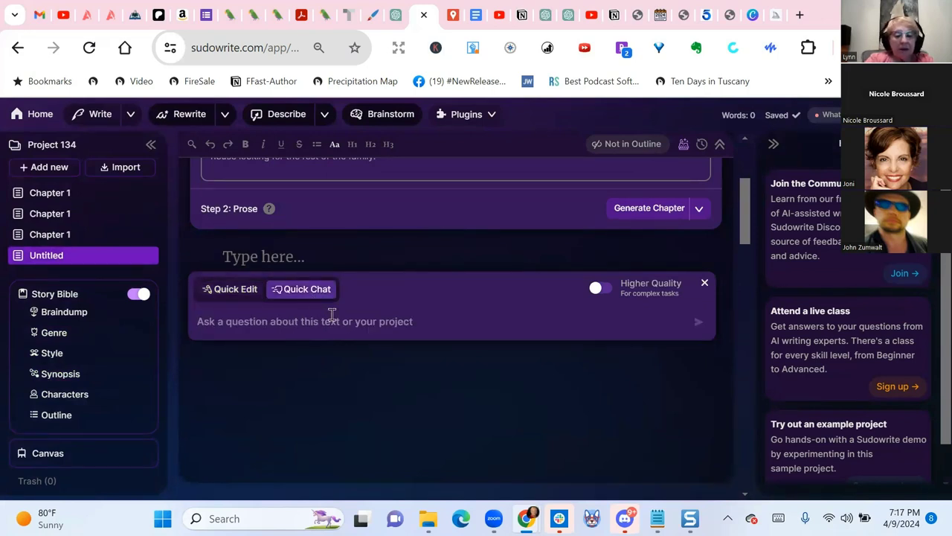
{"action": "key", "text": "super+v"}
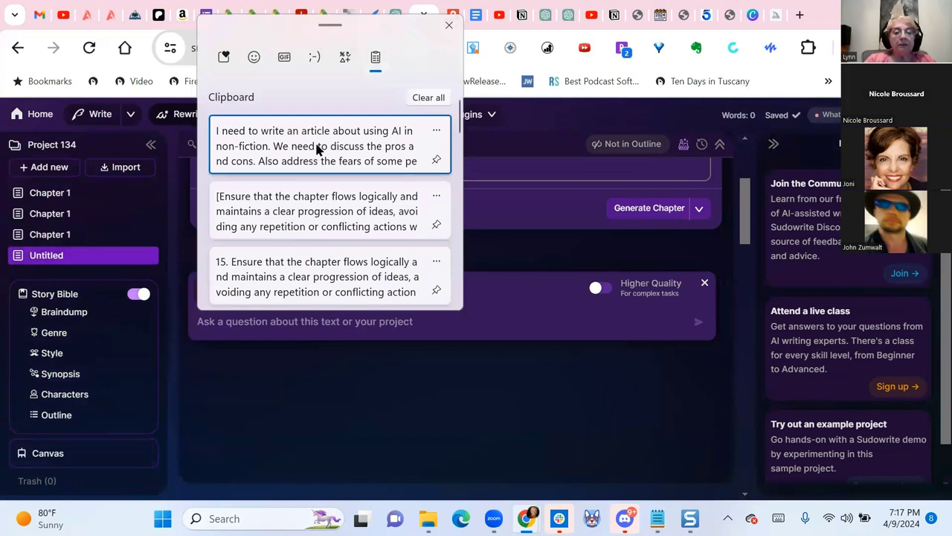
{"action": "left_click", "coordinate": [316, 149]}
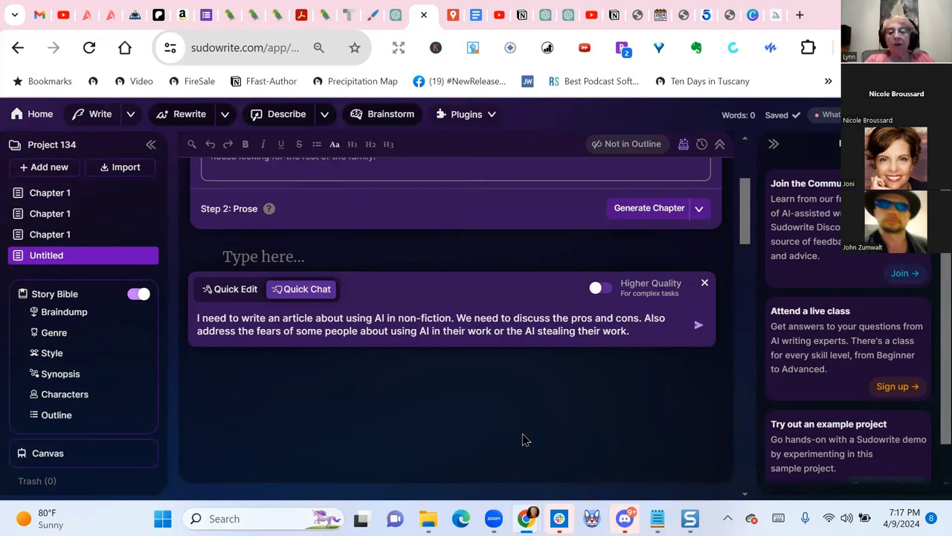
{"action": "key", "text": "Return"}
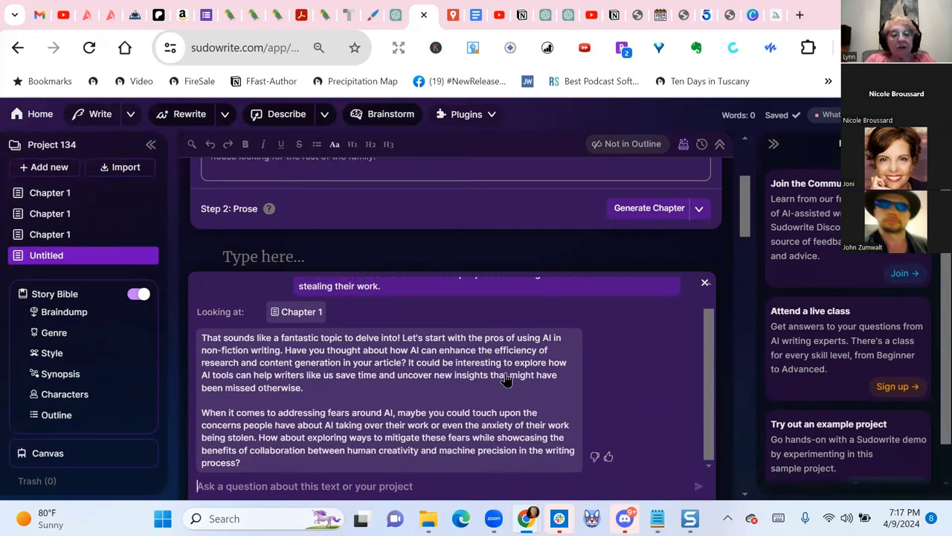
Read through the assistant's article reply in the chat panel.
{"action": "scroll", "coordinate": [514, 335], "scroll_direction": "down", "scroll_amount": 5}
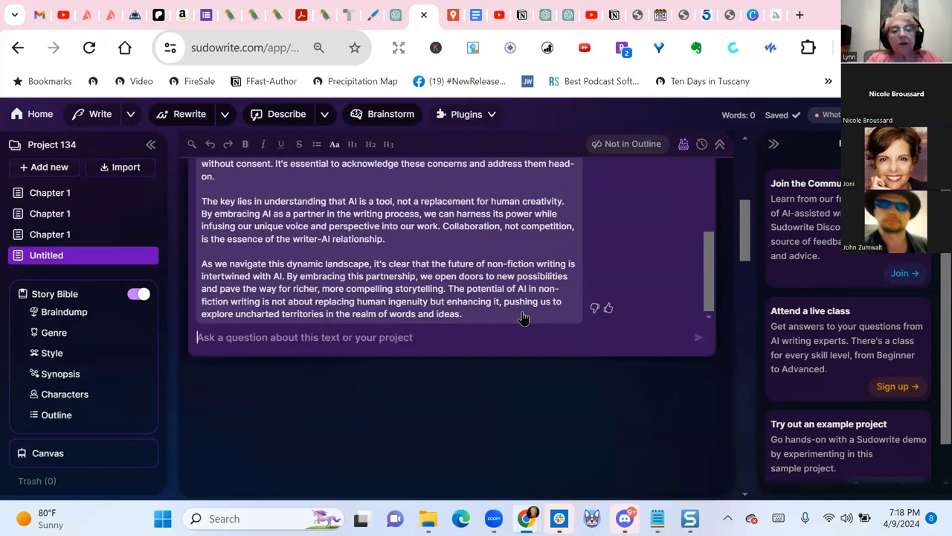
{"action": "scroll", "coordinate": [523, 318], "scroll_direction": "up", "scroll_amount": 6}
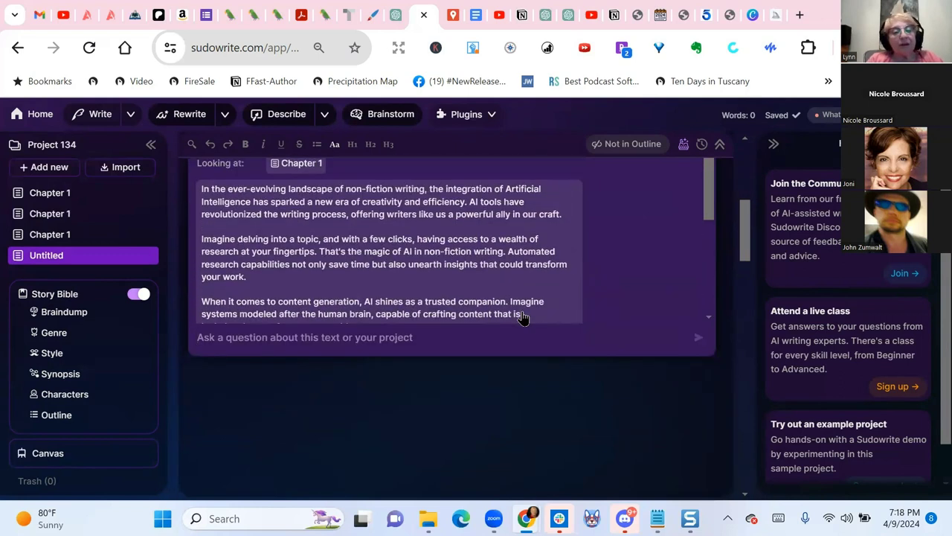
{"action": "scroll", "coordinate": [523, 318], "scroll_direction": "up", "scroll_amount": 3}
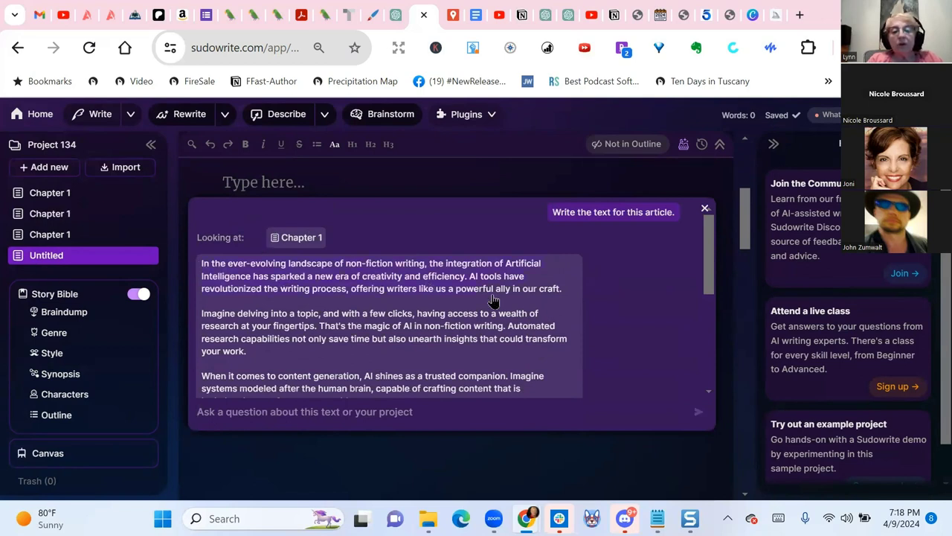
{"action": "scroll", "coordinate": [546, 395], "scroll_direction": "down", "scroll_amount": 6}
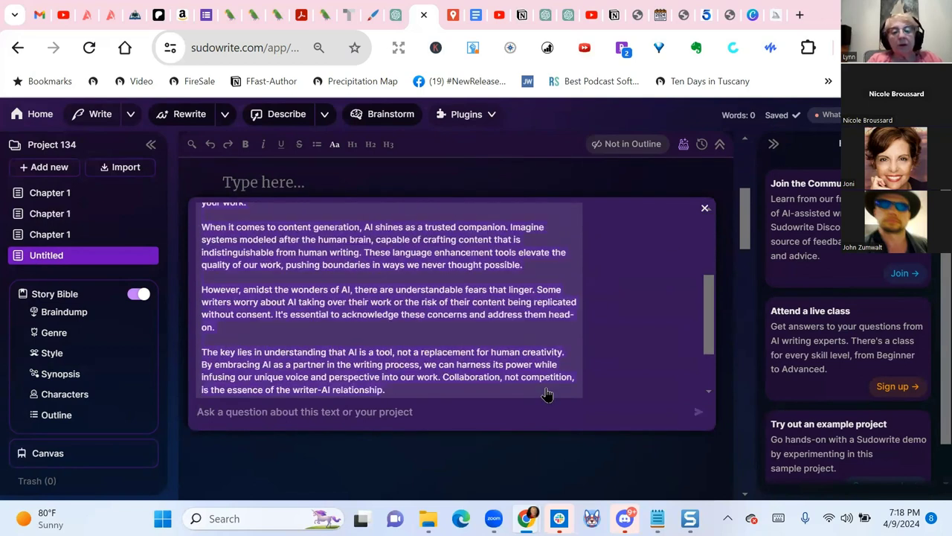
{"action": "scroll", "coordinate": [547, 395], "scroll_direction": "down", "scroll_amount": 2}
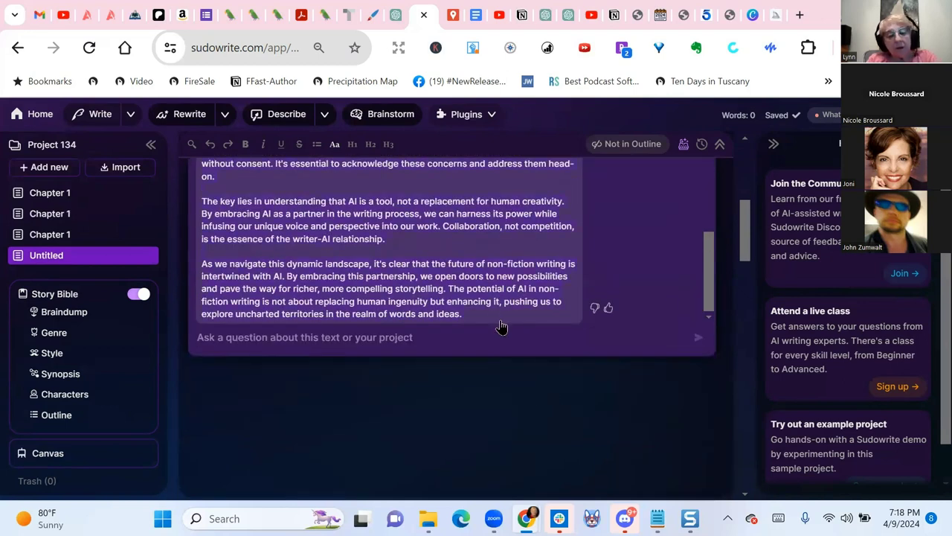
{"action": "scroll", "coordinate": [383, 424], "scroll_direction": "down", "scroll_amount": 2}
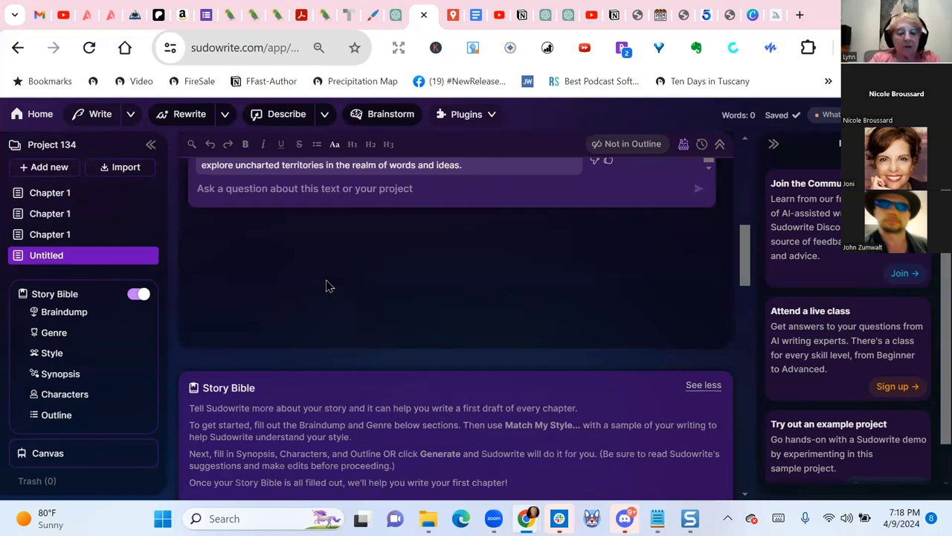
{"action": "key", "text": "super+v"}
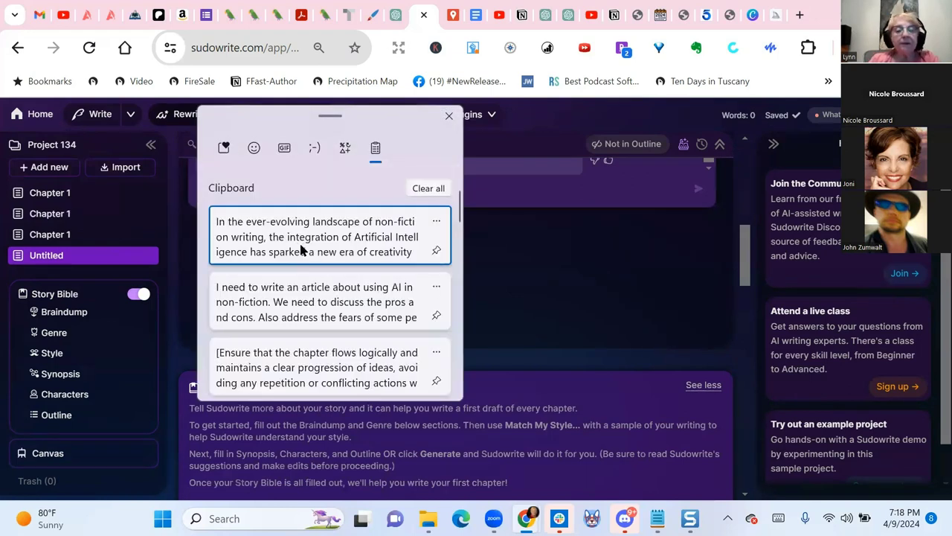
{"action": "left_click", "coordinate": [540, 303]}
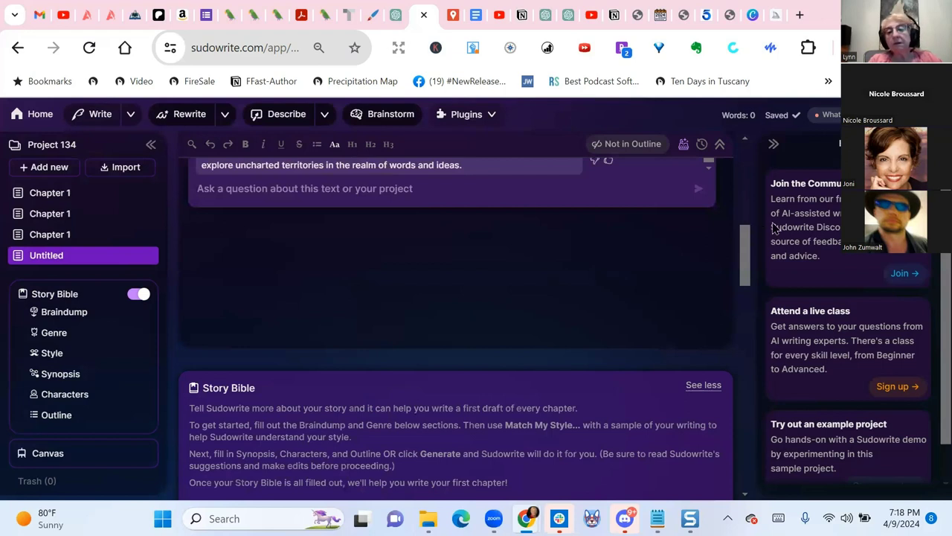
{"action": "scroll", "coordinate": [746, 261], "scroll_direction": "down", "scroll_amount": 3}
{"action": "scroll", "coordinate": [720, 251], "scroll_direction": "up", "scroll_amount": 5}
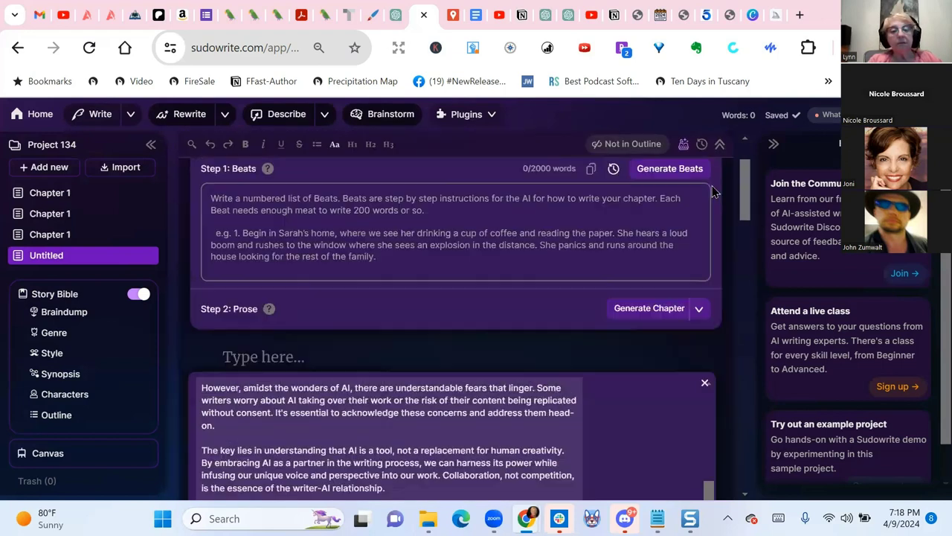
Paste the 287-word AI-written article into the empty document and close the chat reply.
{"action": "left_click", "coordinate": [308, 418]}
{"action": "key", "text": "super+v"}
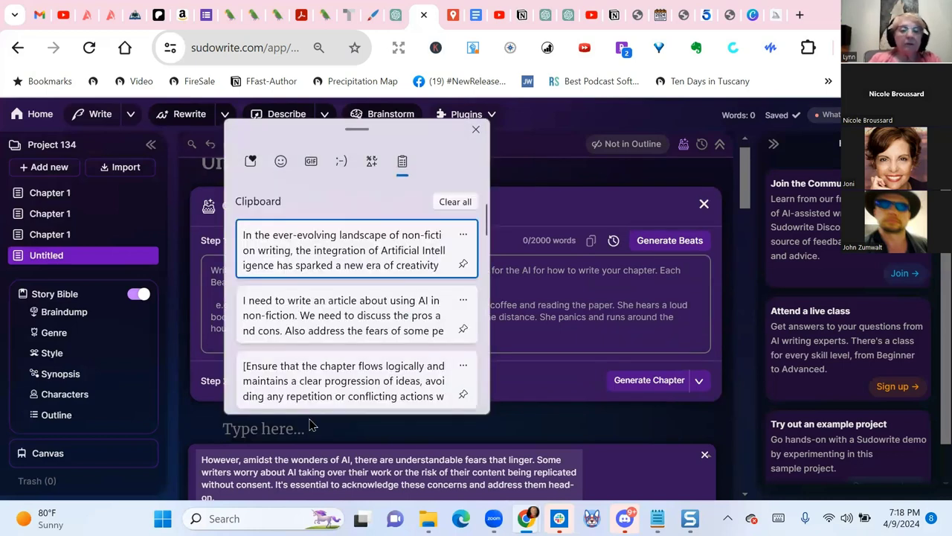
{"action": "left_click", "coordinate": [276, 233]}
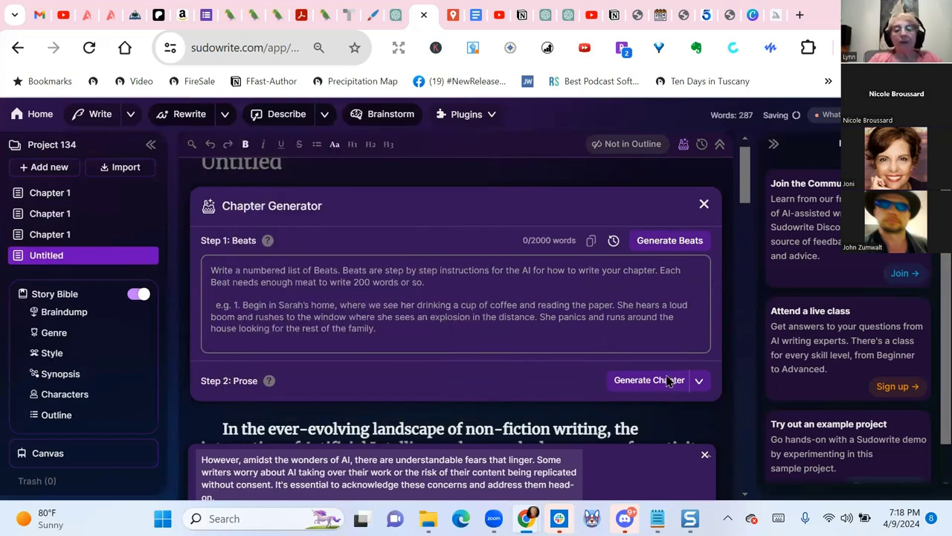
{"action": "scroll", "coordinate": [721, 386], "scroll_direction": "down", "scroll_amount": 2}
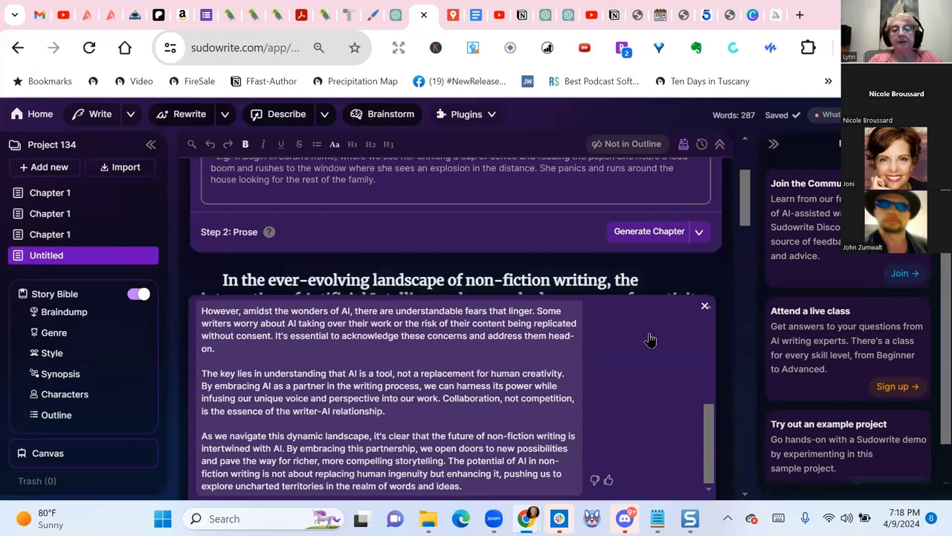
{"action": "left_click", "coordinate": [704, 305]}
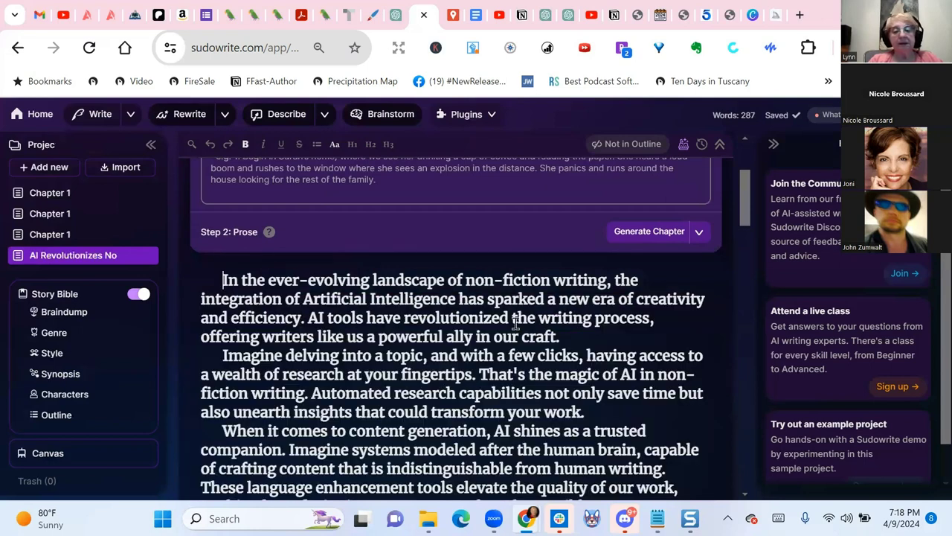
{"action": "scroll", "coordinate": [515, 323], "scroll_direction": "down", "scroll_amount": 2}
{"action": "scroll", "coordinate": [516, 323], "scroll_direction": "down", "scroll_amount": 3}
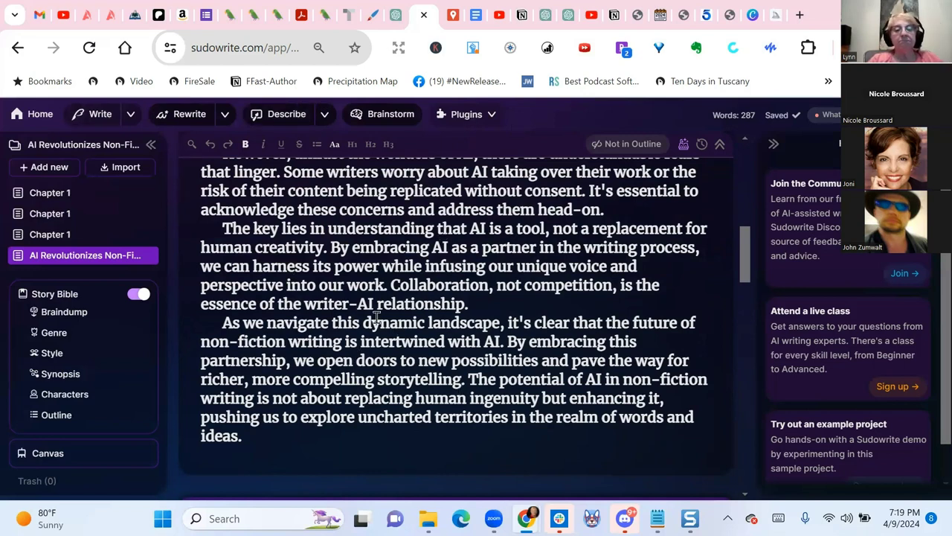
{"action": "scroll", "coordinate": [376, 318], "scroll_direction": "down", "scroll_amount": 1}
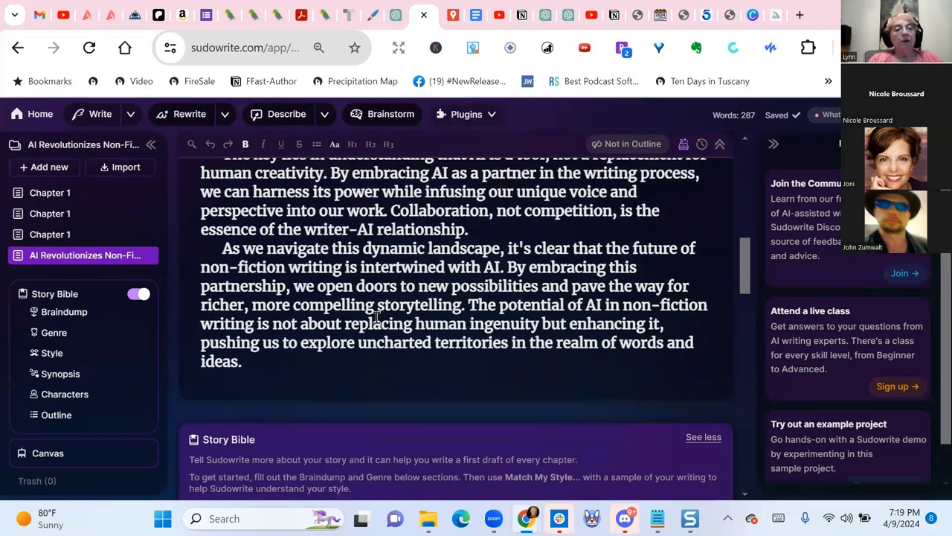
Run Guided Write with the pasted article request as its instructions.
{"action": "left_click", "coordinate": [129, 114]}
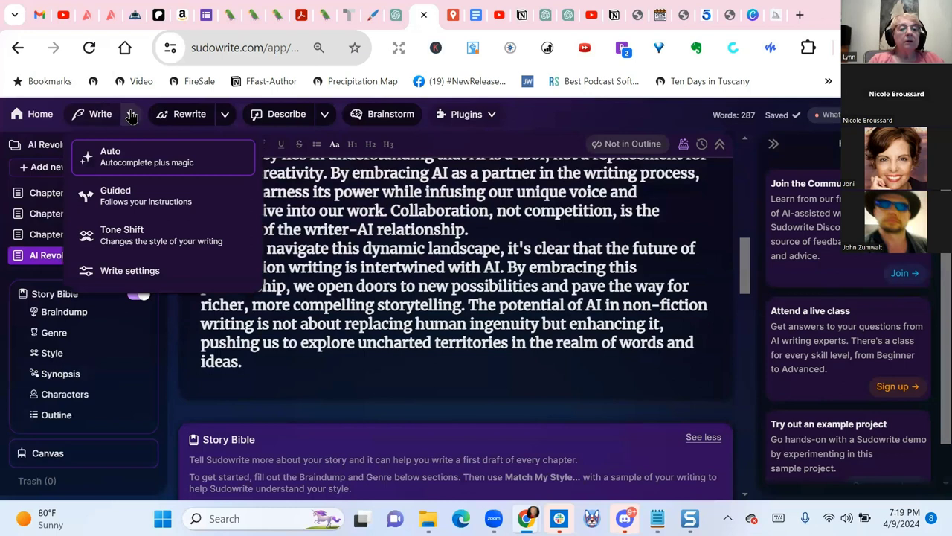
{"action": "left_click", "coordinate": [118, 202]}
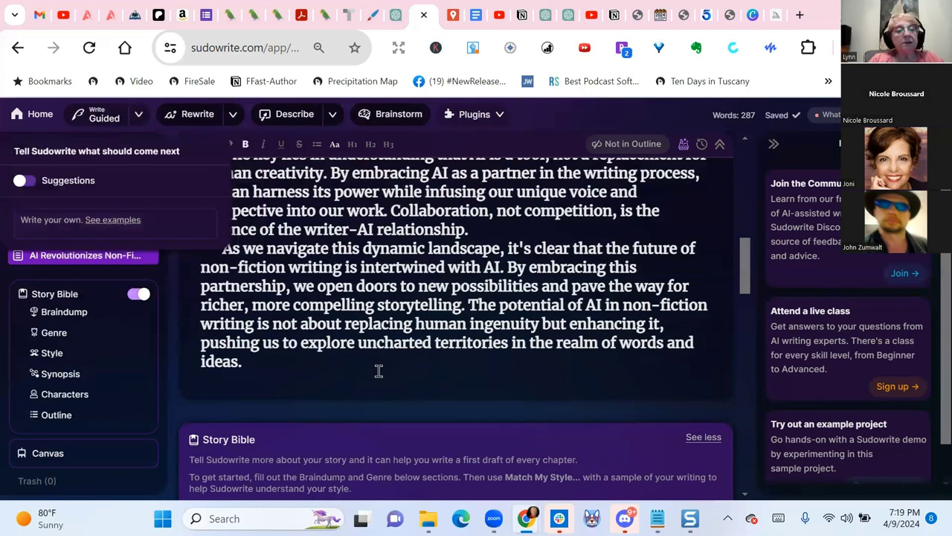
{"action": "left_click", "coordinate": [49, 223]}
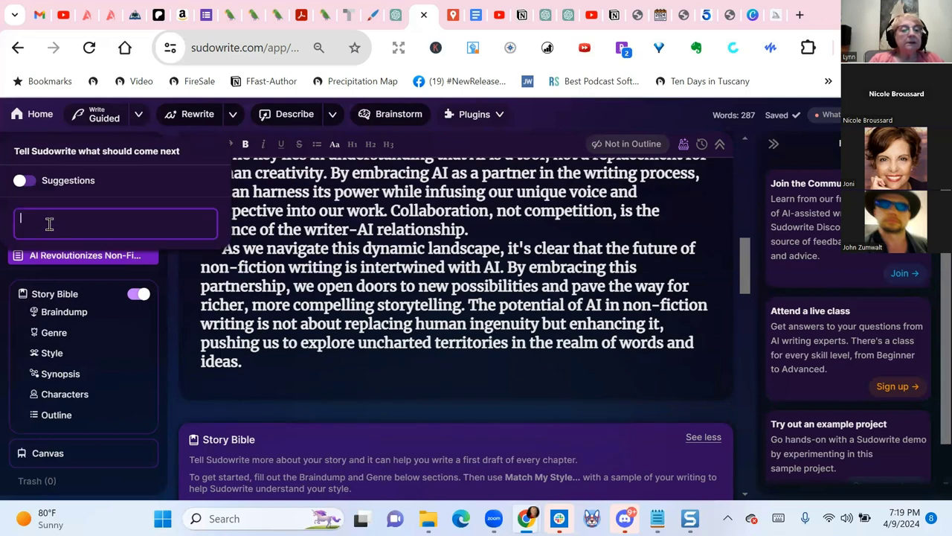
{"action": "key", "text": "super+v"}
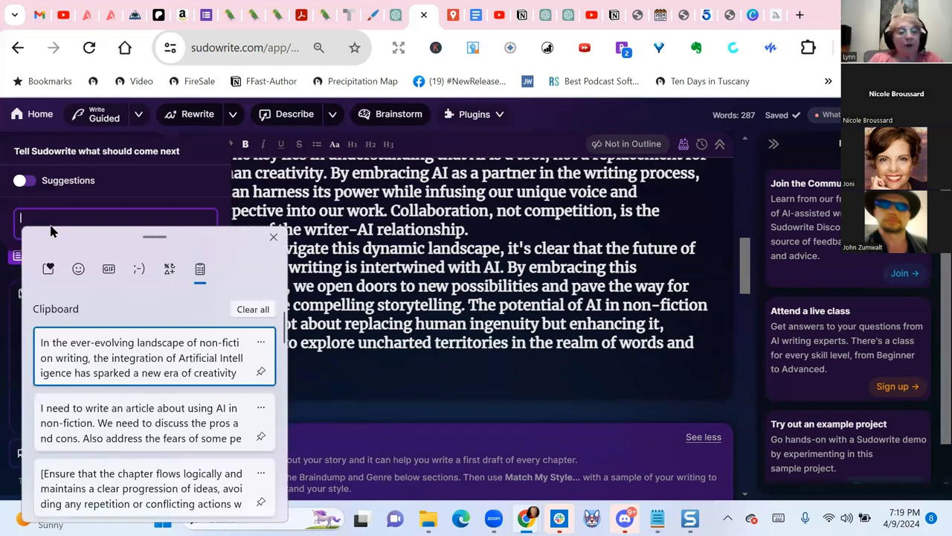
{"action": "left_click", "coordinate": [102, 419]}
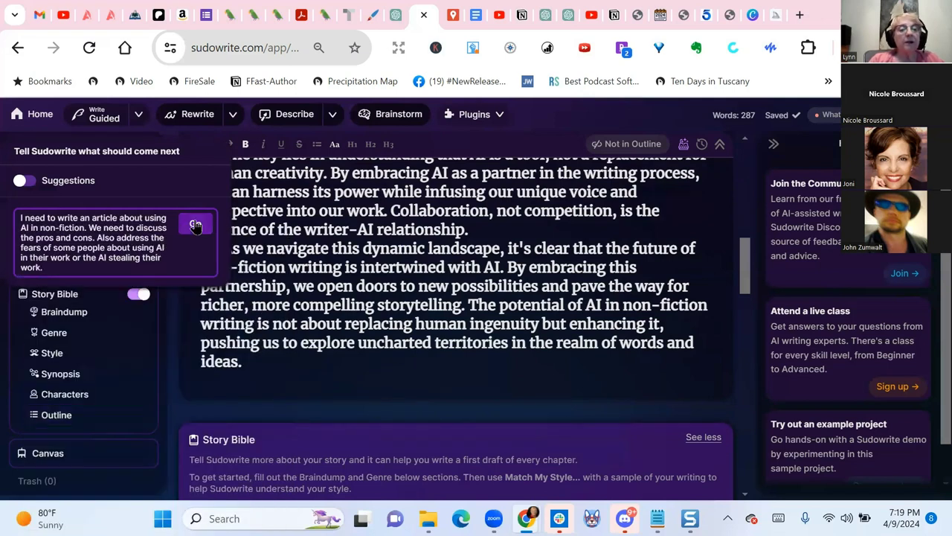
{"action": "left_click", "coordinate": [195, 225]}
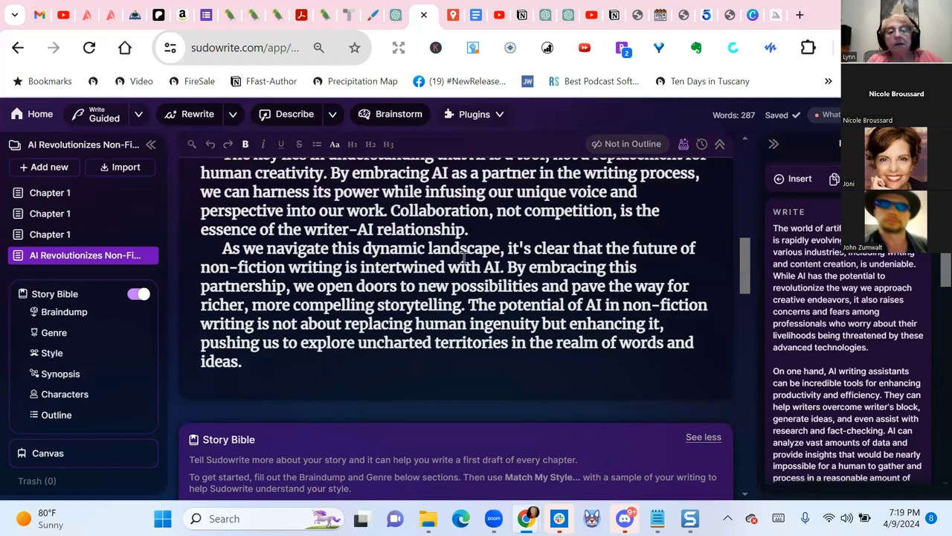
Scroll back through the Quick Chat panel, then bring up the Add new options.
{"action": "scroll", "coordinate": [463, 257], "scroll_direction": "up", "scroll_amount": 4}
{"action": "scroll", "coordinate": [464, 256], "scroll_direction": "up", "scroll_amount": 3}
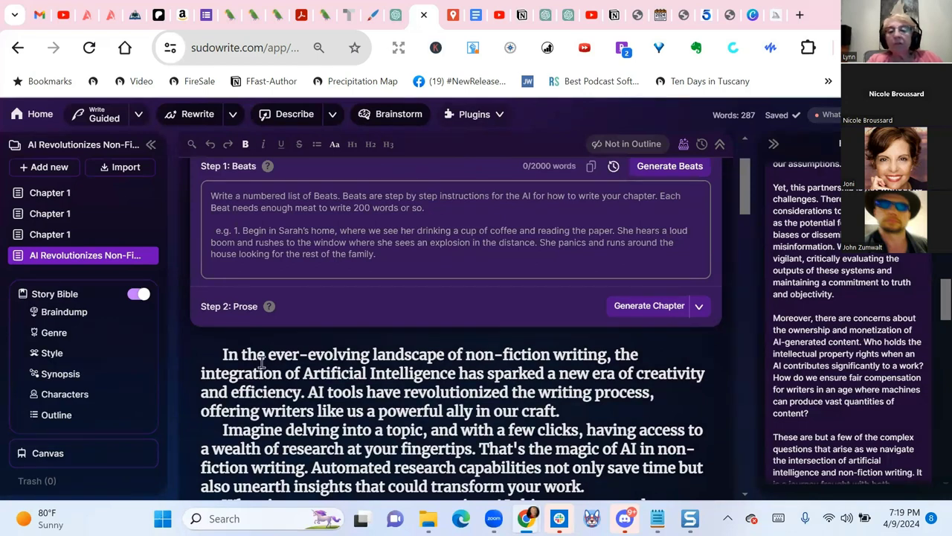
{"action": "scroll", "coordinate": [805, 352], "scroll_direction": "up", "scroll_amount": 2}
{"action": "scroll", "coordinate": [806, 352], "scroll_direction": "up", "scroll_amount": 5}
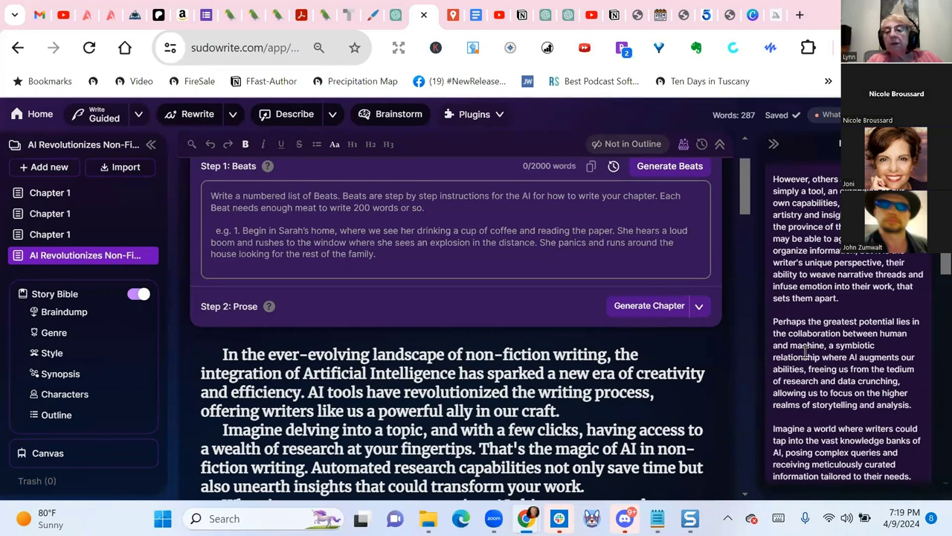
{"action": "scroll", "coordinate": [805, 352], "scroll_direction": "up", "scroll_amount": 4}
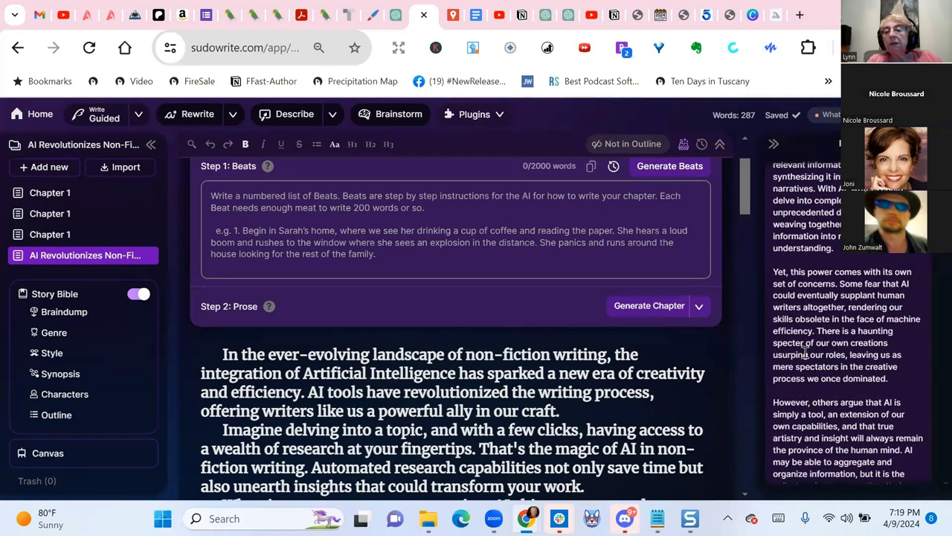
{"action": "scroll", "coordinate": [806, 353], "scroll_direction": "up", "scroll_amount": 3}
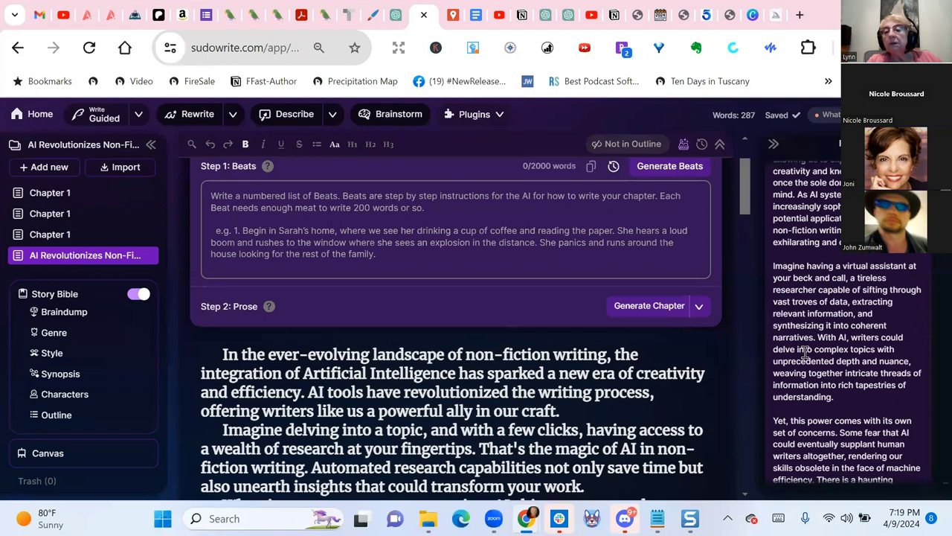
{"action": "scroll", "coordinate": [806, 352], "scroll_direction": "up", "scroll_amount": 3}
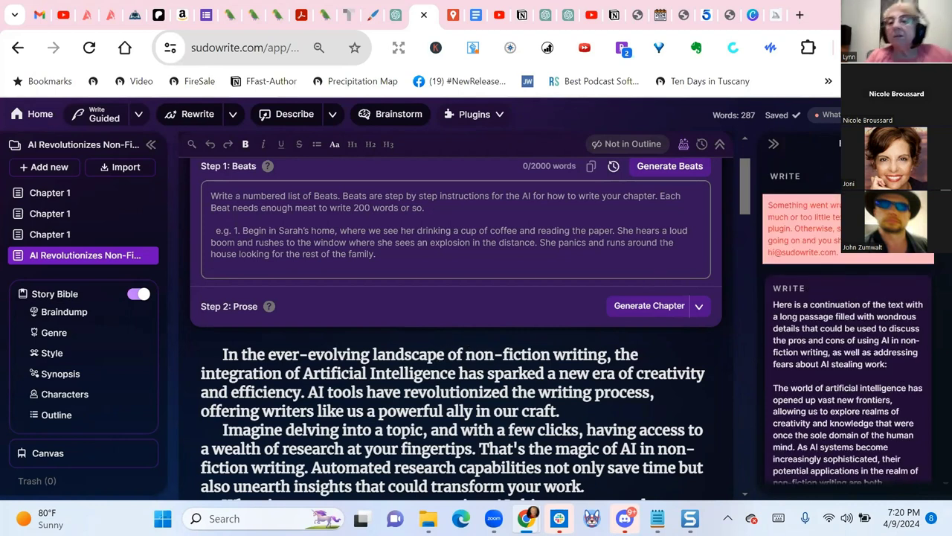
{"action": "scroll", "coordinate": [863, 331], "scroll_direction": "down", "scroll_amount": 3}
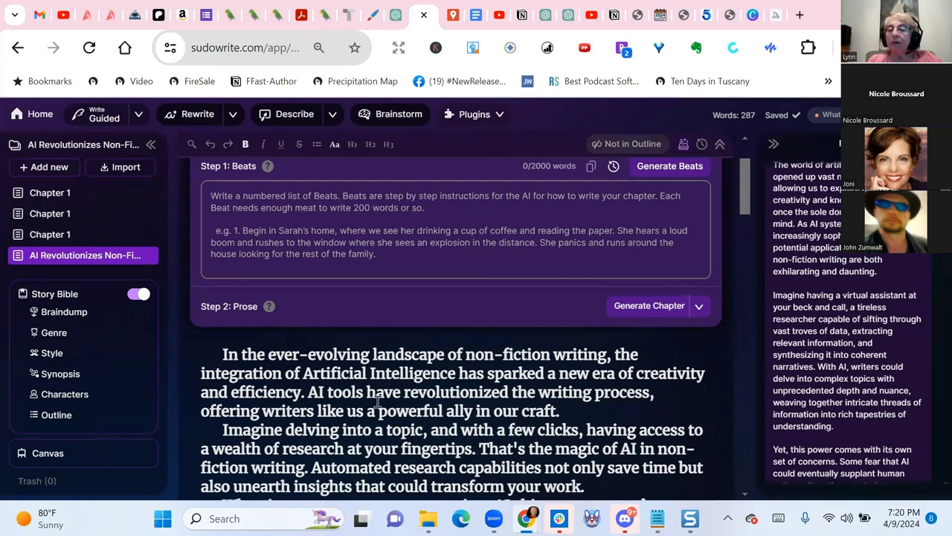
{"action": "scroll", "coordinate": [815, 370], "scroll_direction": "down", "scroll_amount": 1}
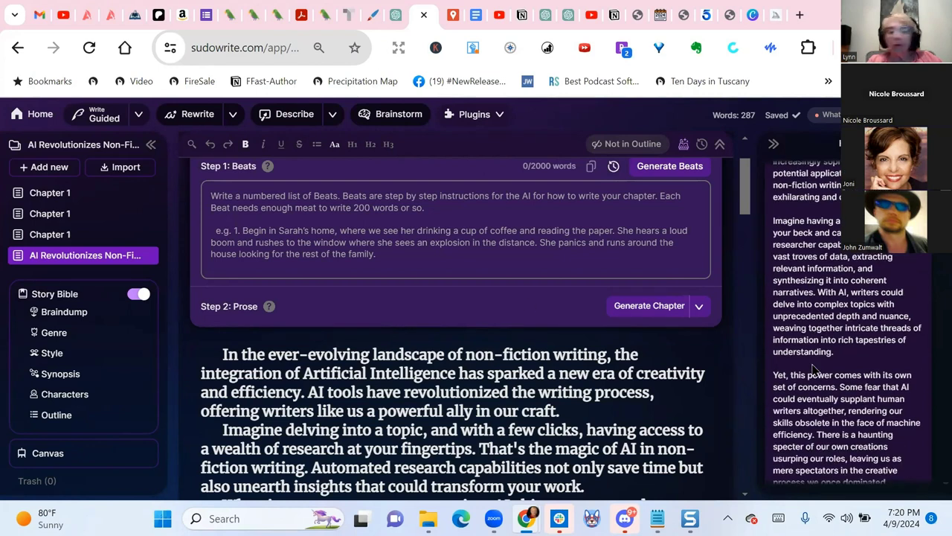
{"action": "left_click", "coordinate": [58, 172]}
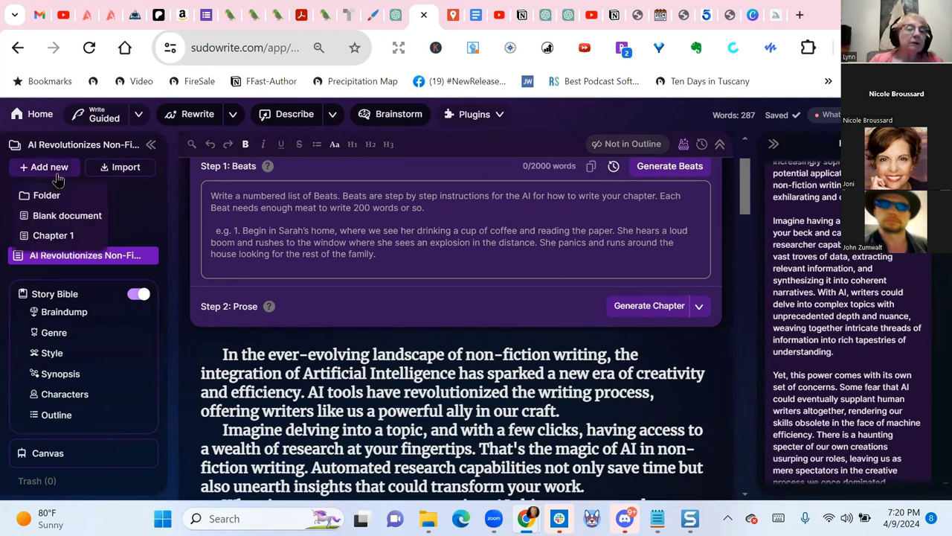
Create a blank document and submit the article prompt through Guided Write, which errors.
{"action": "left_click", "coordinate": [66, 222]}
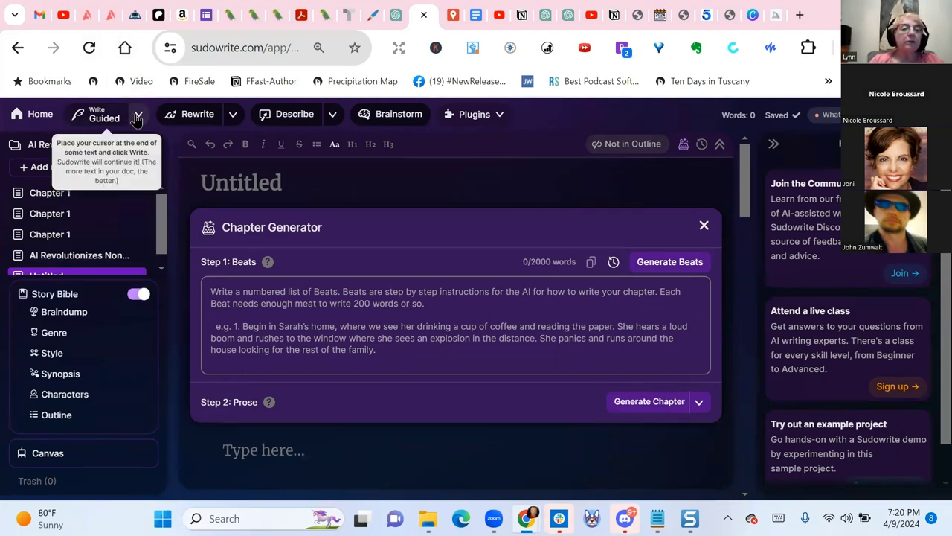
{"action": "left_click", "coordinate": [96, 112]}
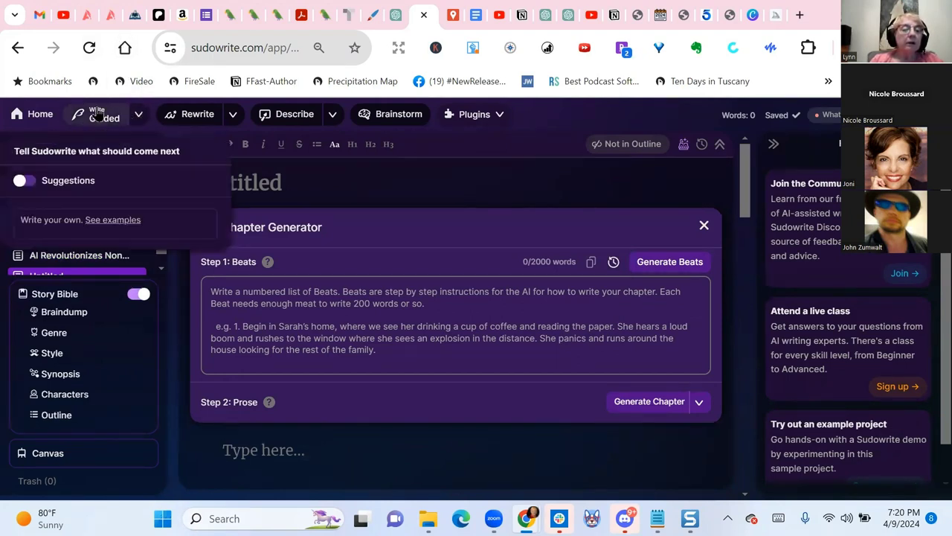
{"action": "left_click", "coordinate": [74, 216]}
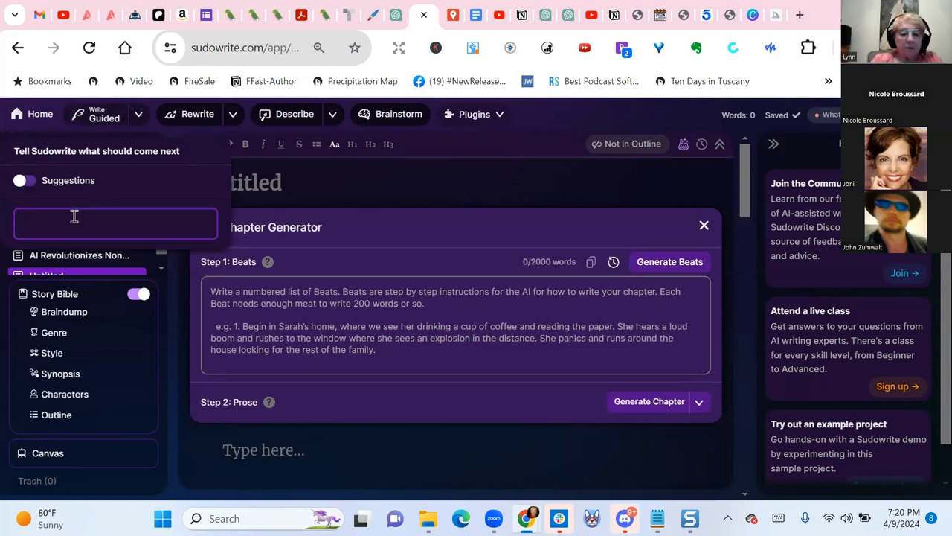
{"action": "key", "text": "super+v"}
{"action": "left_click", "coordinate": [107, 424]}
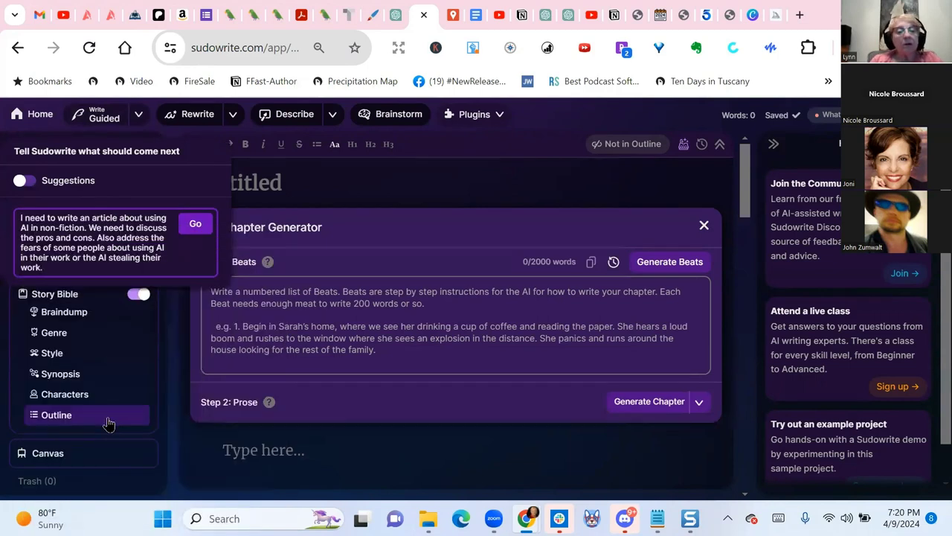
{"action": "left_click", "coordinate": [197, 225]}
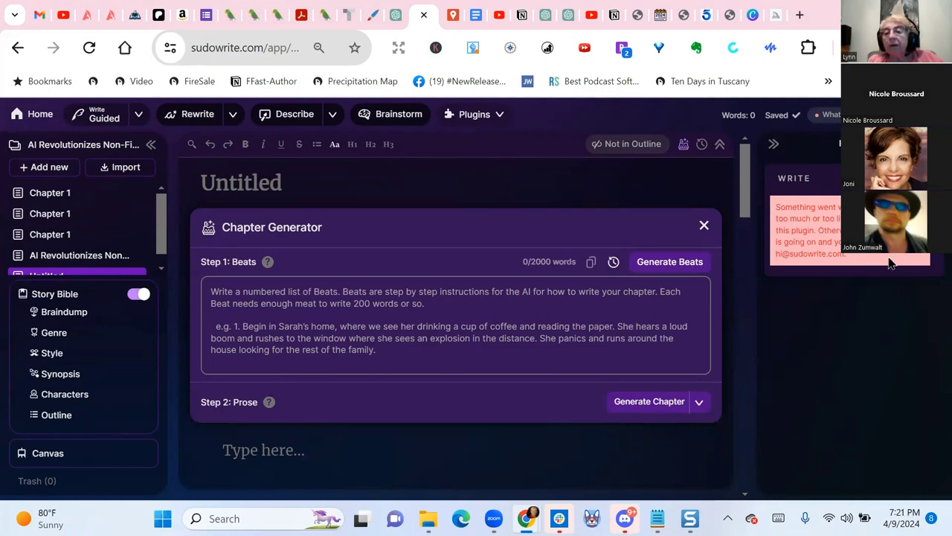
Reload the page and resubmit the pasted article prompt through Guided Write.
{"action": "left_click", "coordinate": [88, 49]}
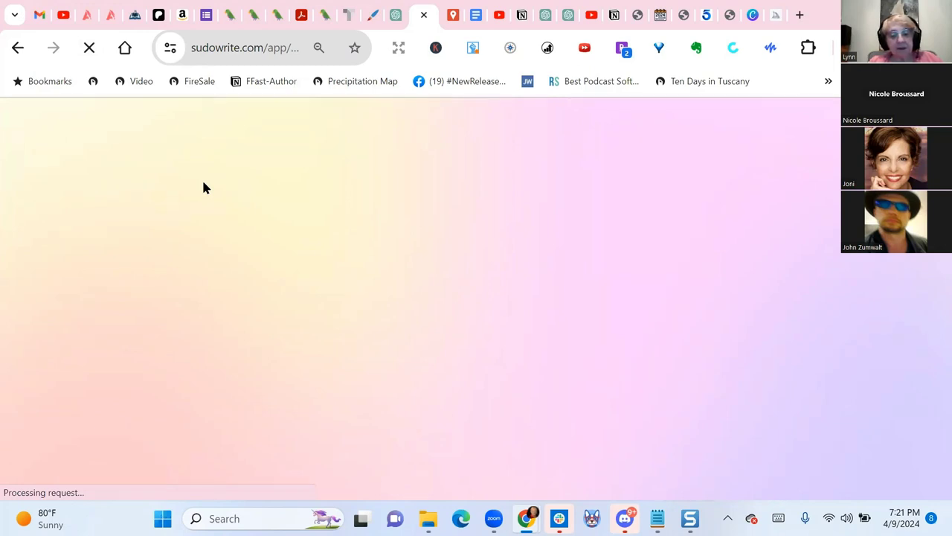
{"action": "key", "text": "alt+a"}
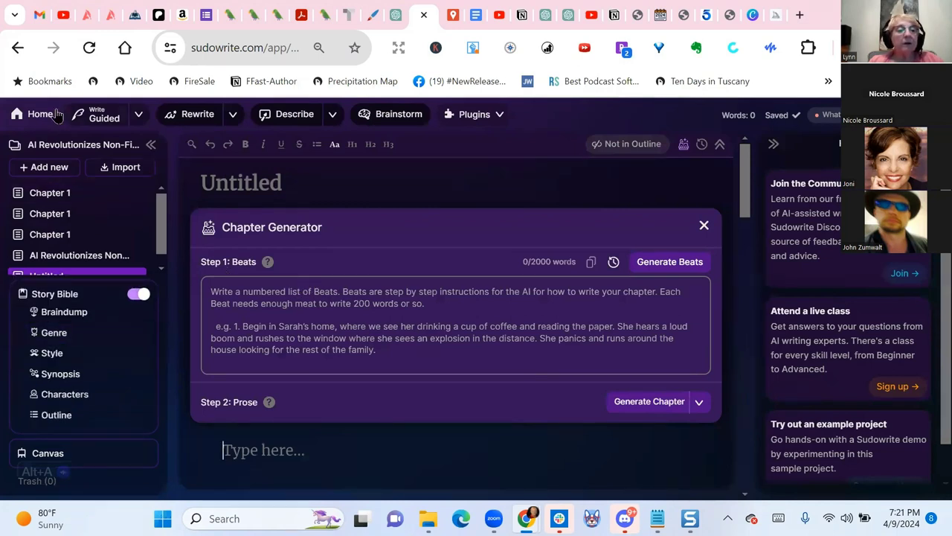
{"action": "left_click", "coordinate": [97, 119]}
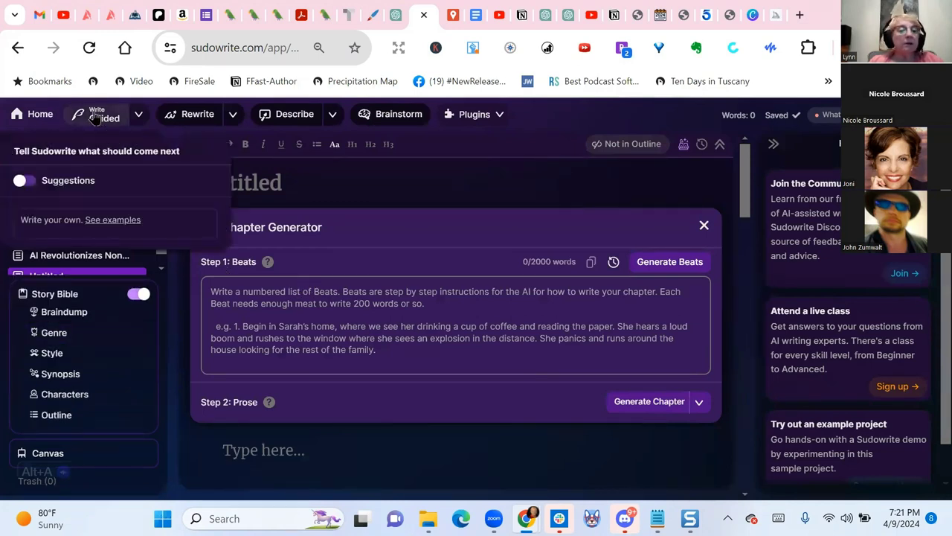
{"action": "left_click", "coordinate": [102, 228]}
{"action": "key", "text": "super+v"}
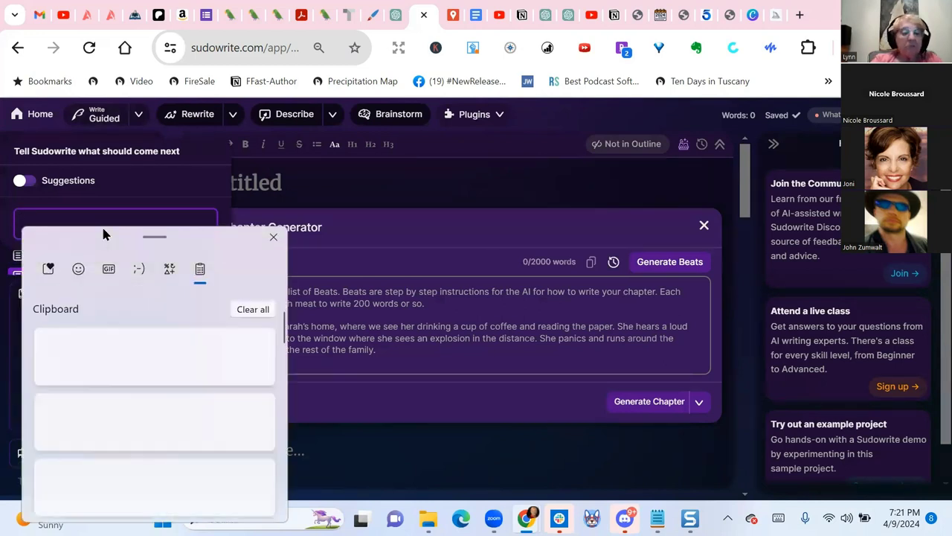
{"action": "left_click", "coordinate": [139, 425]}
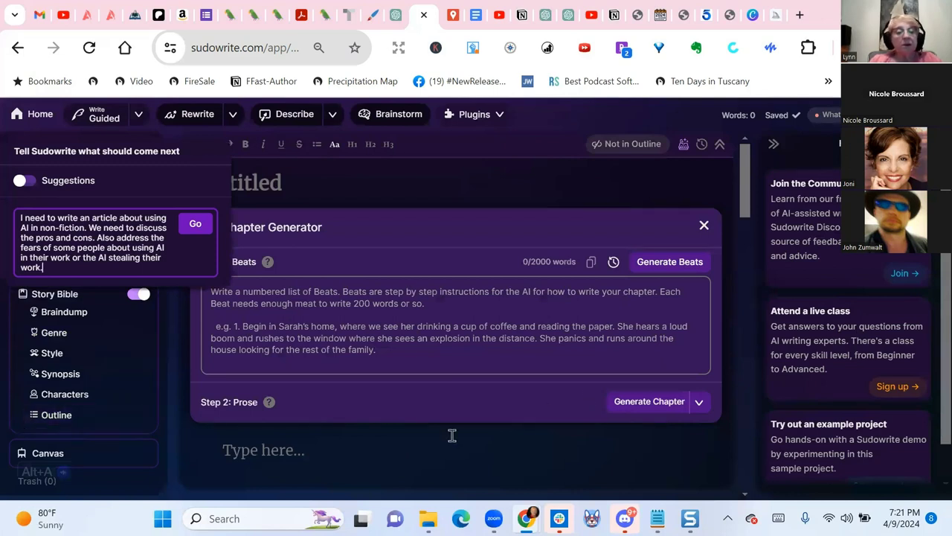
{"action": "left_click", "coordinate": [197, 226]}
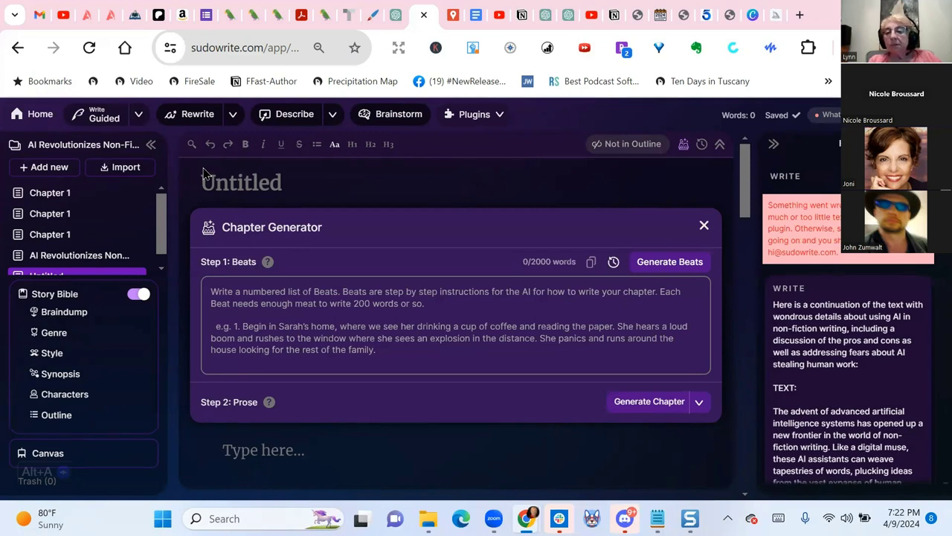
Review the 488-word generated article in the Write results and insert it into the document.
{"action": "scroll", "coordinate": [855, 295], "scroll_direction": "down", "scroll_amount": 2}
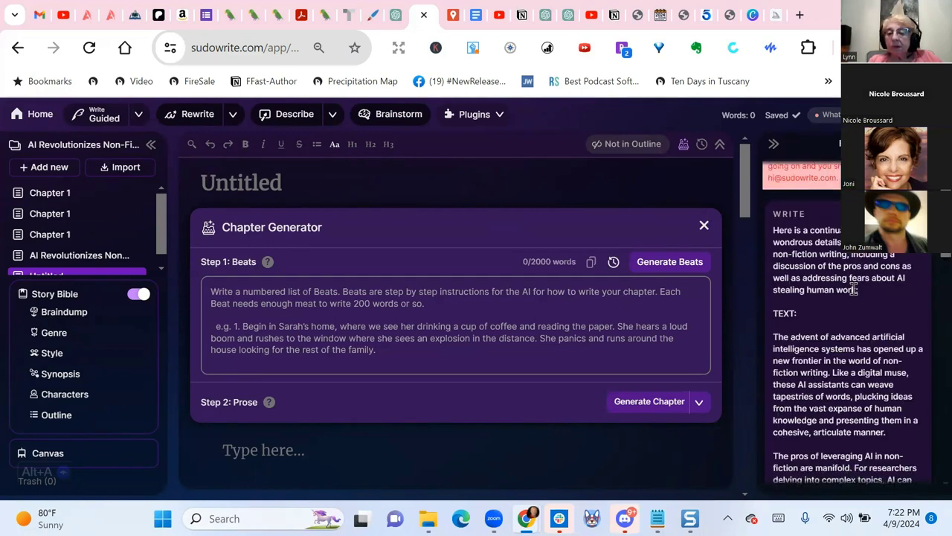
{"action": "scroll", "coordinate": [863, 259], "scroll_direction": "up", "scroll_amount": 2}
{"action": "scroll", "coordinate": [878, 262], "scroll_direction": "down", "scroll_amount": 4}
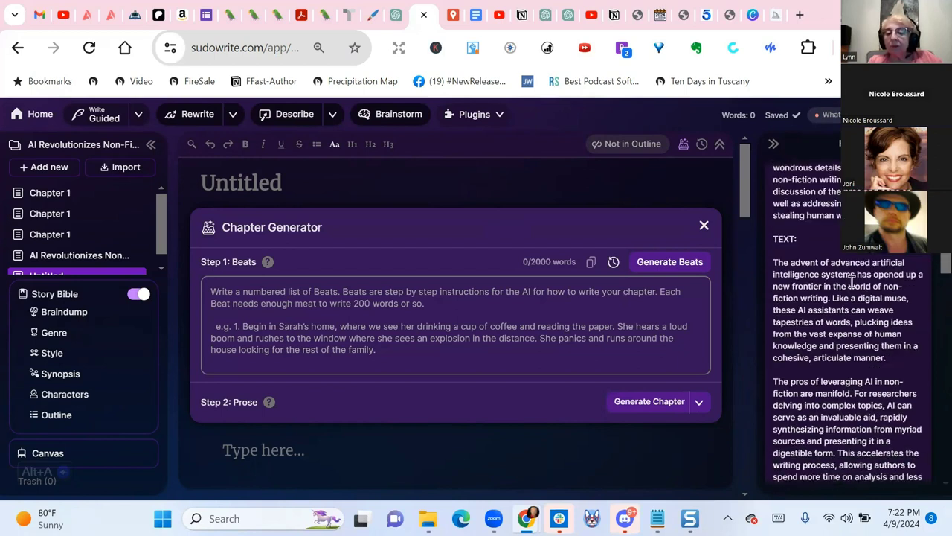
{"action": "scroll", "coordinate": [852, 280], "scroll_direction": "down", "scroll_amount": 2}
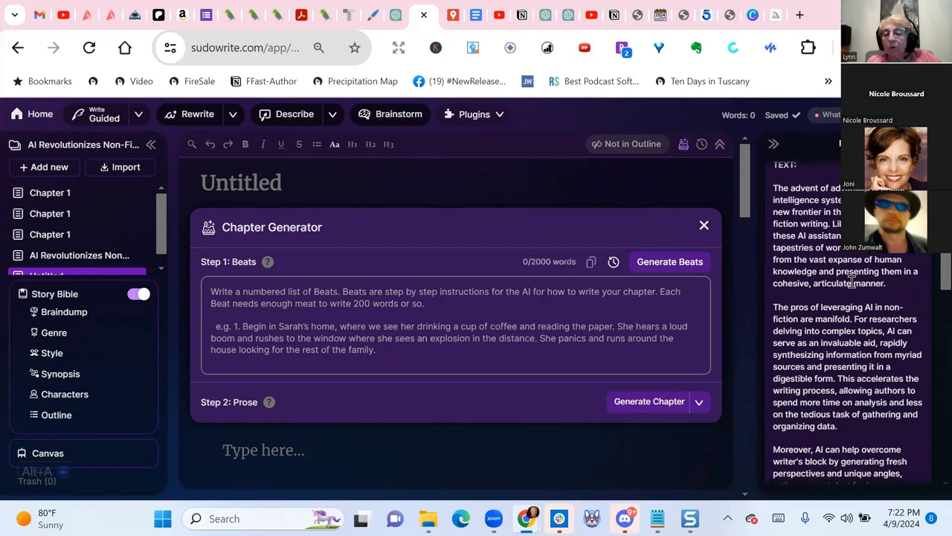
{"action": "scroll", "coordinate": [852, 283], "scroll_direction": "down", "scroll_amount": 2}
{"action": "scroll", "coordinate": [852, 281], "scroll_direction": "down", "scroll_amount": 10}
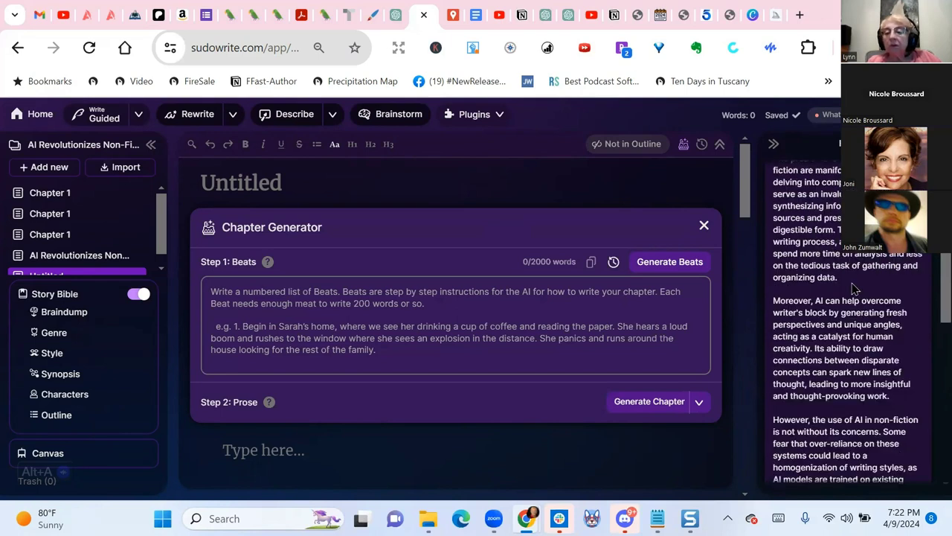
{"action": "scroll", "coordinate": [852, 283], "scroll_direction": "down", "scroll_amount": 1}
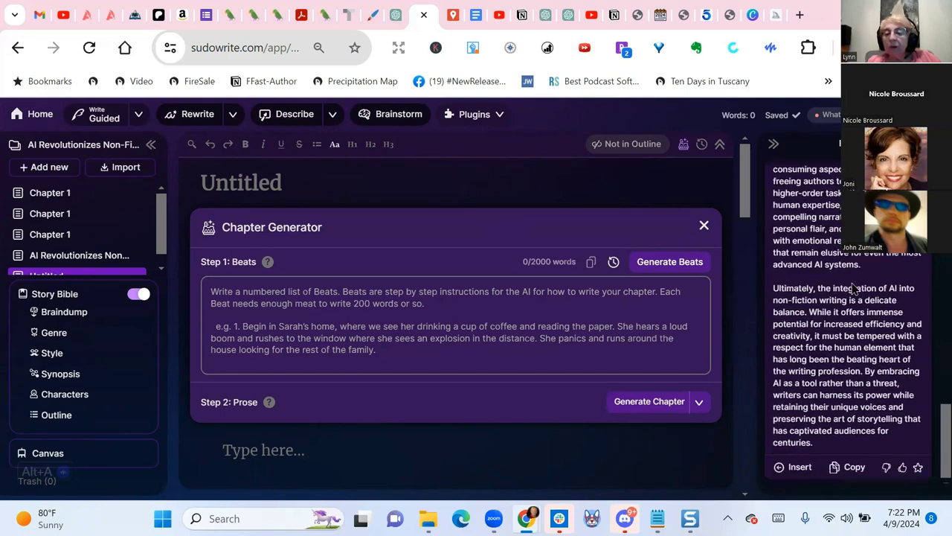
{"action": "left_click", "coordinate": [800, 467]}
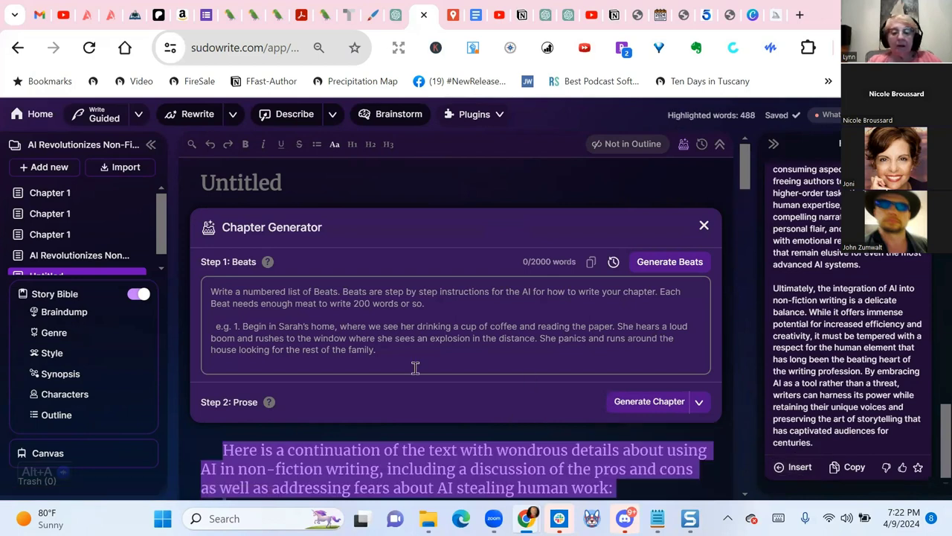
Clear the highlight on the inserted text and read down to the closing 'Ultimately' paragraph.
{"action": "scroll", "coordinate": [417, 365], "scroll_direction": "down", "scroll_amount": 3}
{"action": "left_click", "coordinate": [483, 419]}
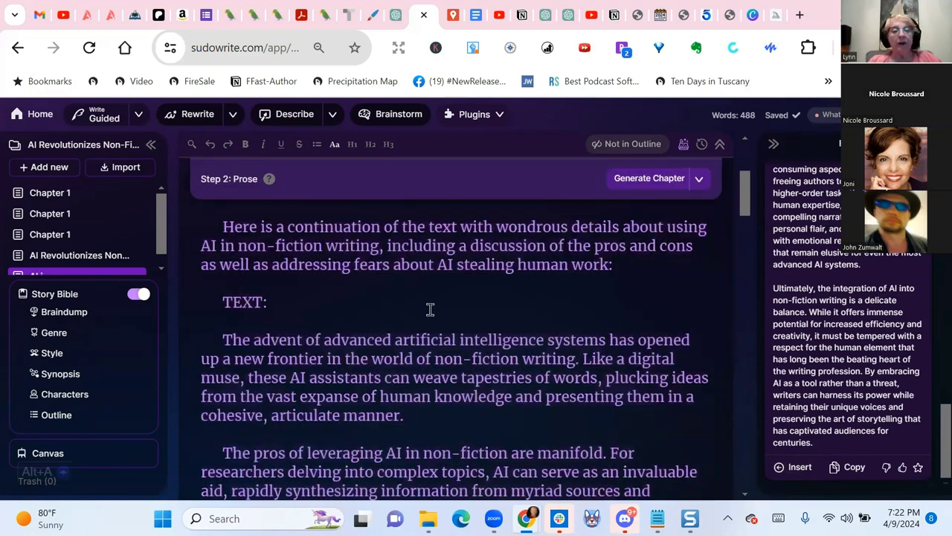
{"action": "scroll", "coordinate": [427, 310], "scroll_direction": "down", "scroll_amount": 2}
{"action": "scroll", "coordinate": [379, 258], "scroll_direction": "down", "scroll_amount": 3}
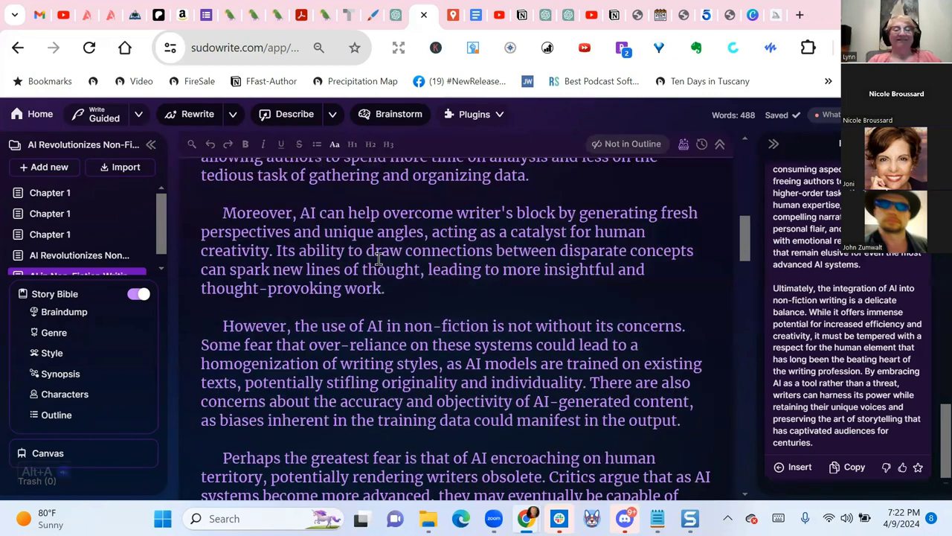
{"action": "scroll", "coordinate": [379, 258], "scroll_direction": "down", "scroll_amount": 4}
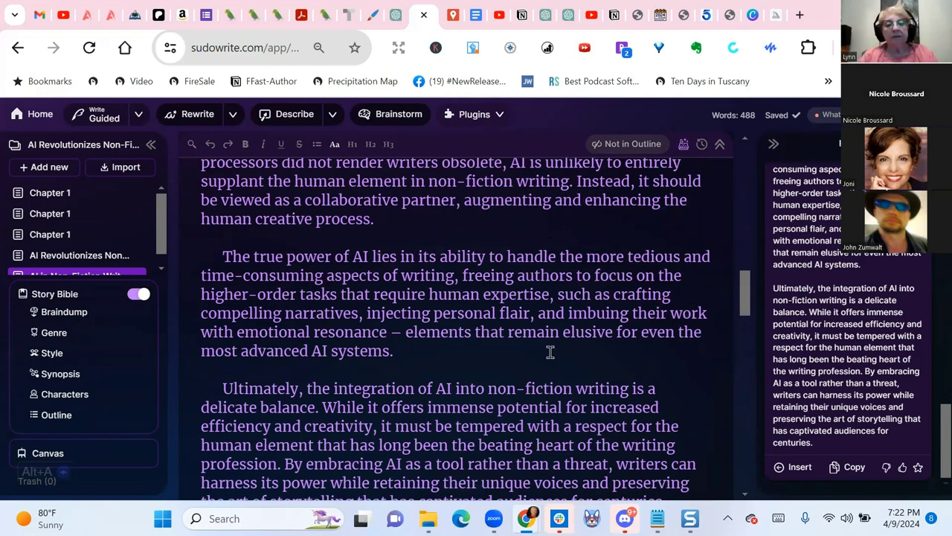
{"action": "scroll", "coordinate": [550, 352], "scroll_direction": "down", "scroll_amount": 2}
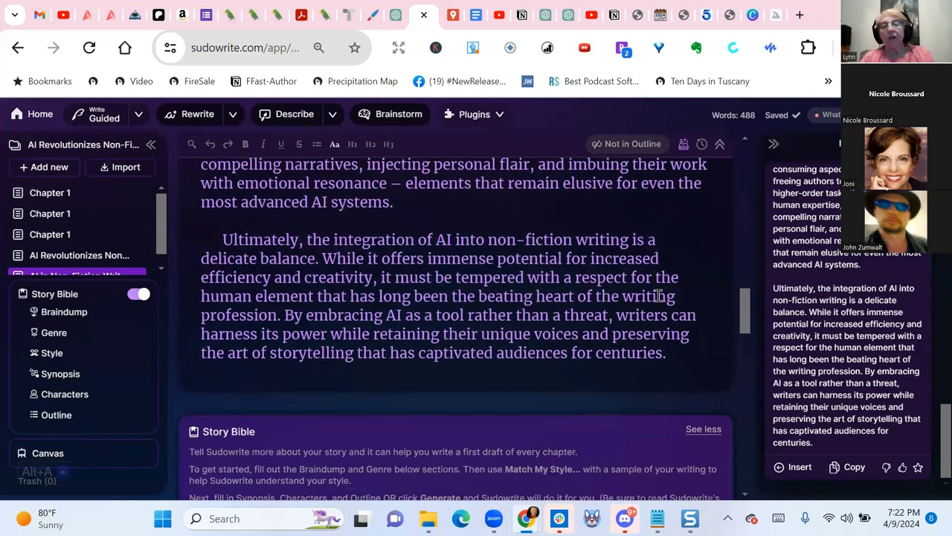